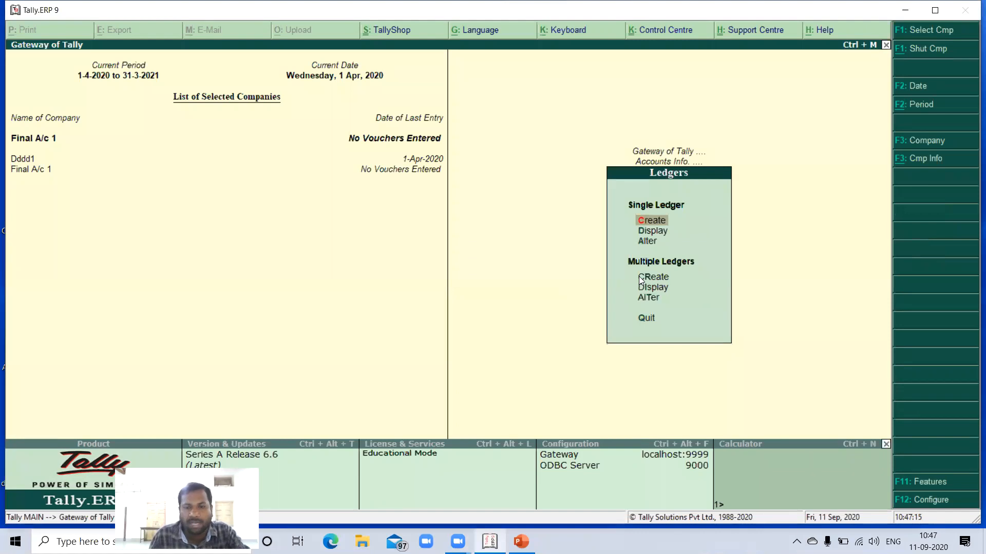
- Open multiple ledger creation for the company, with All Items as the parent group
key(Down)
key(Down)
key(Down)
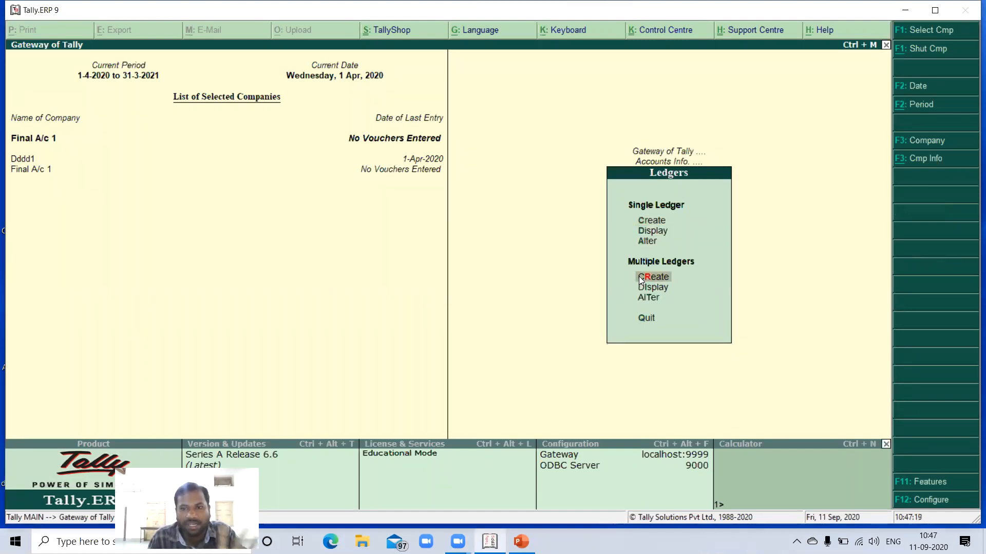
key(Return)
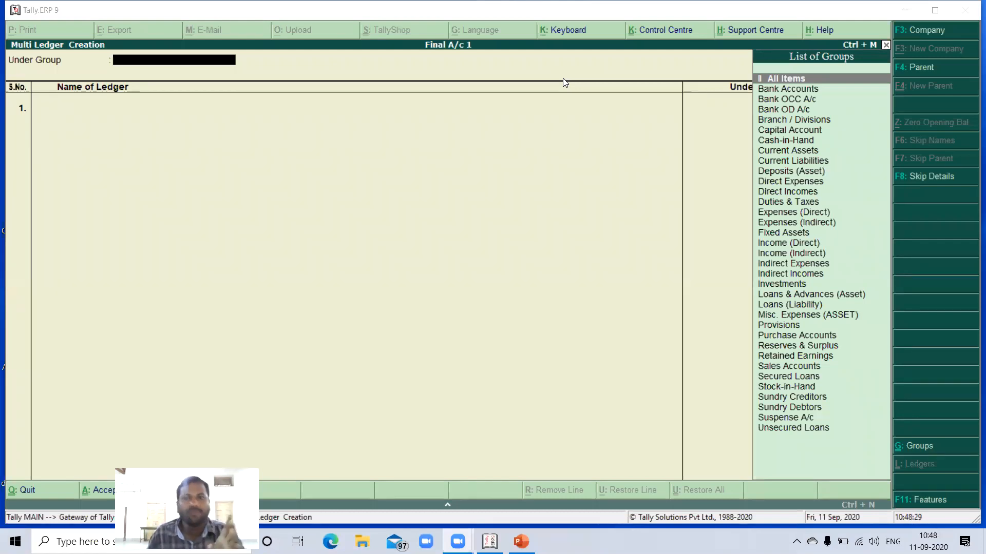
click(462, 150)
key(Return)
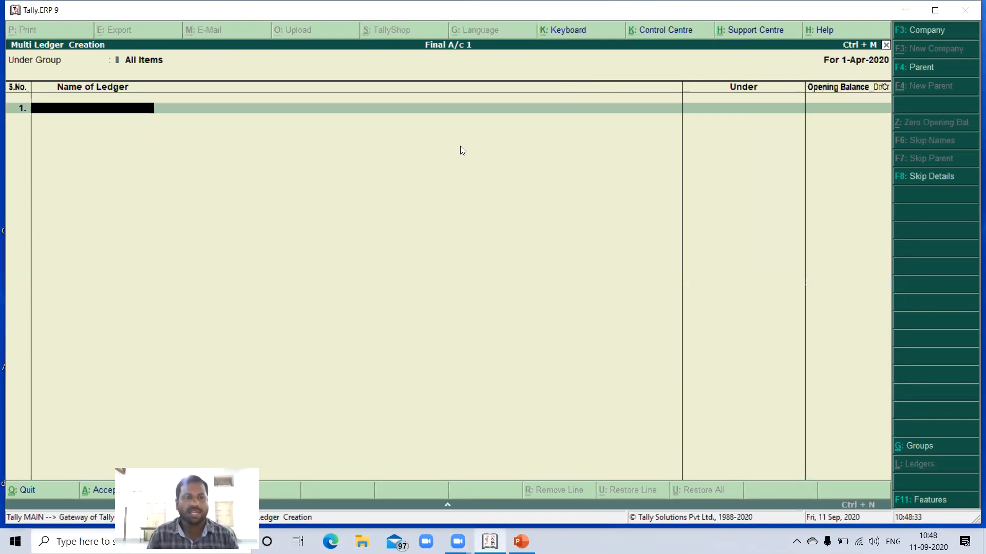
- Add a Capital ledger under Capital Account with an opening balance of 1,00,000 Cr
text(Capital)
key(Return)
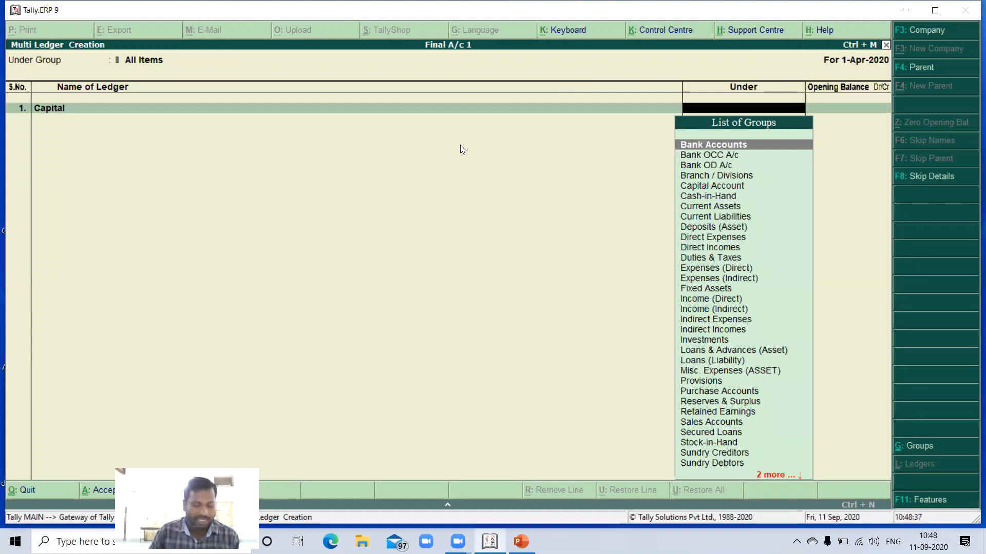
text(Cap)
key(Return)
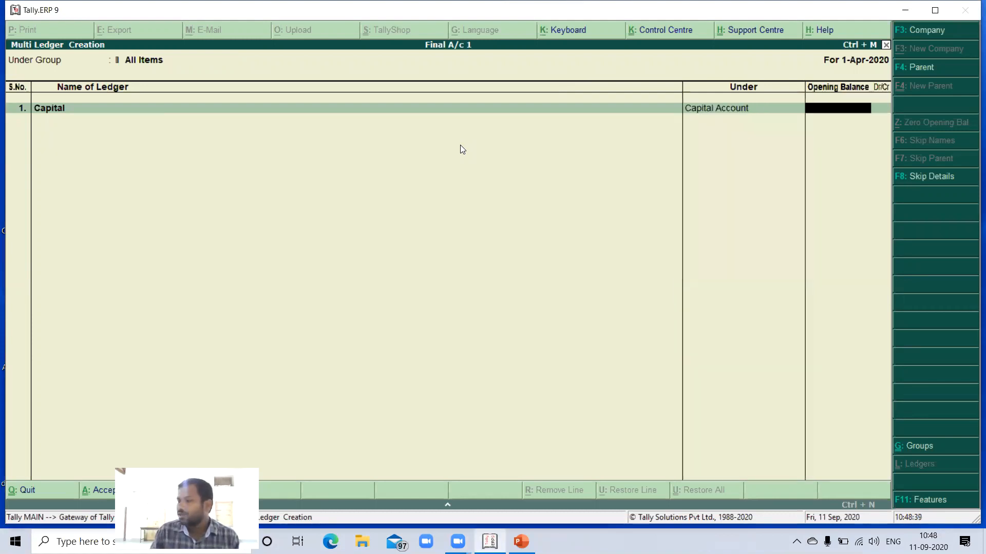
text(1,00,)
text(00000)
key(Return)
key(Return)
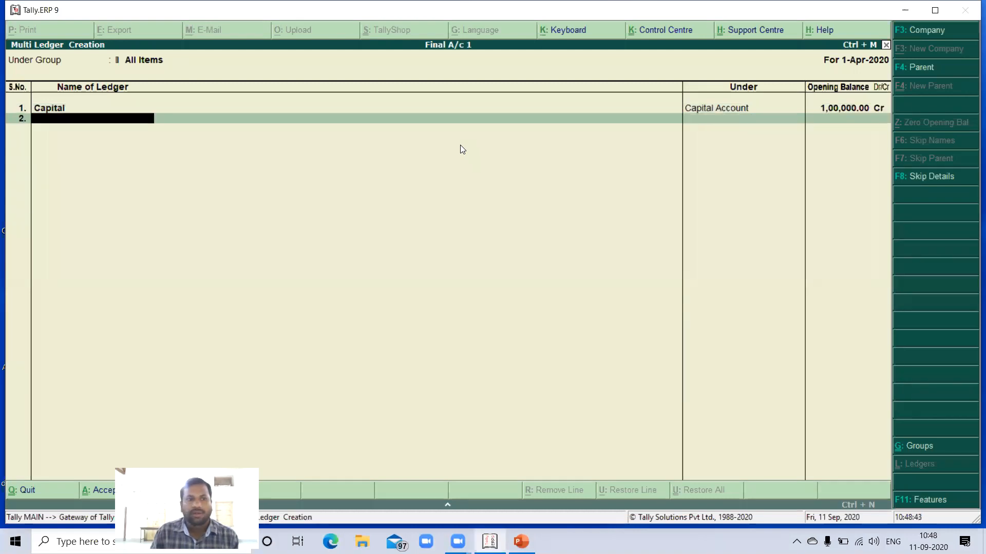
- Add a Buildings ledger under Fixed Assets with an opening balance of 15,000 Dr
text(Bui)
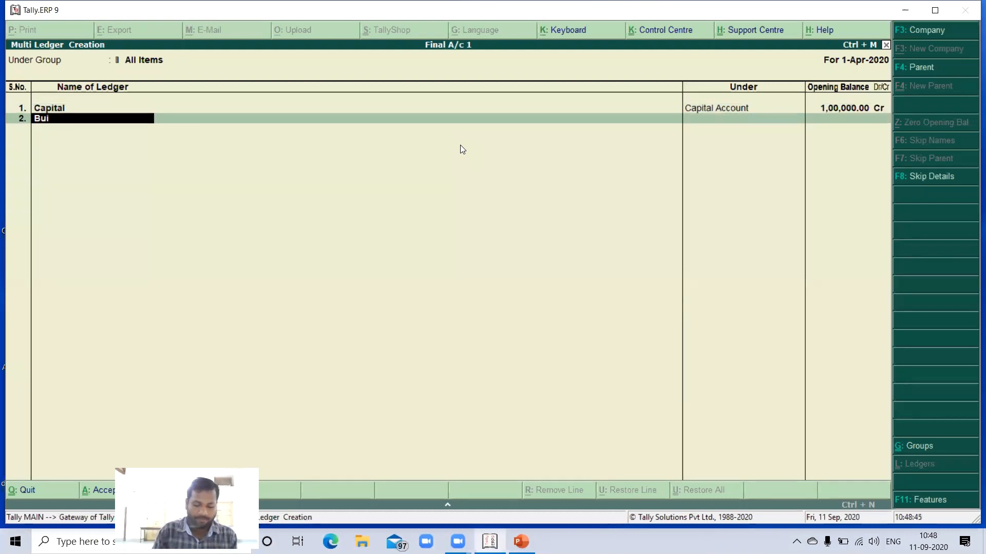
text(ldings)
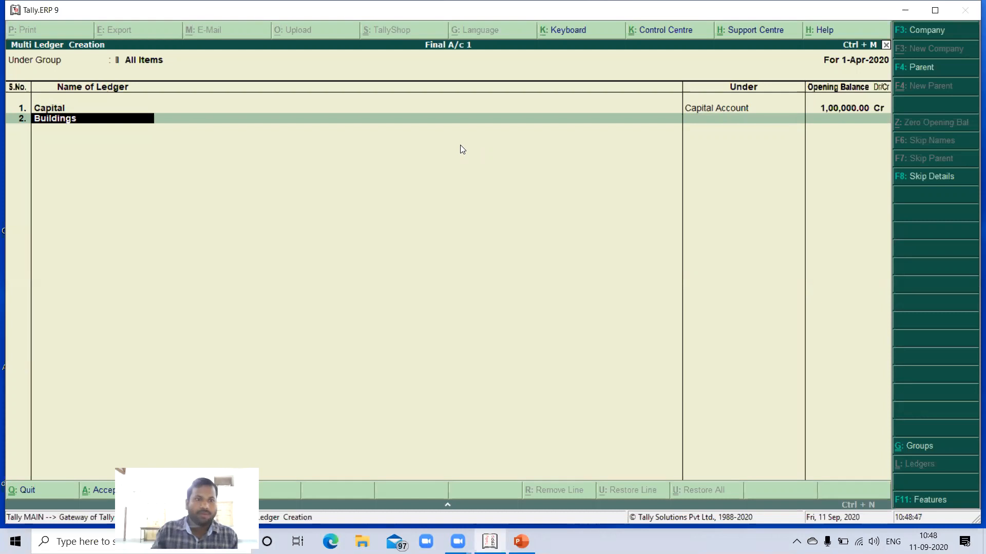
key(Return)
text(F)
key(Return)
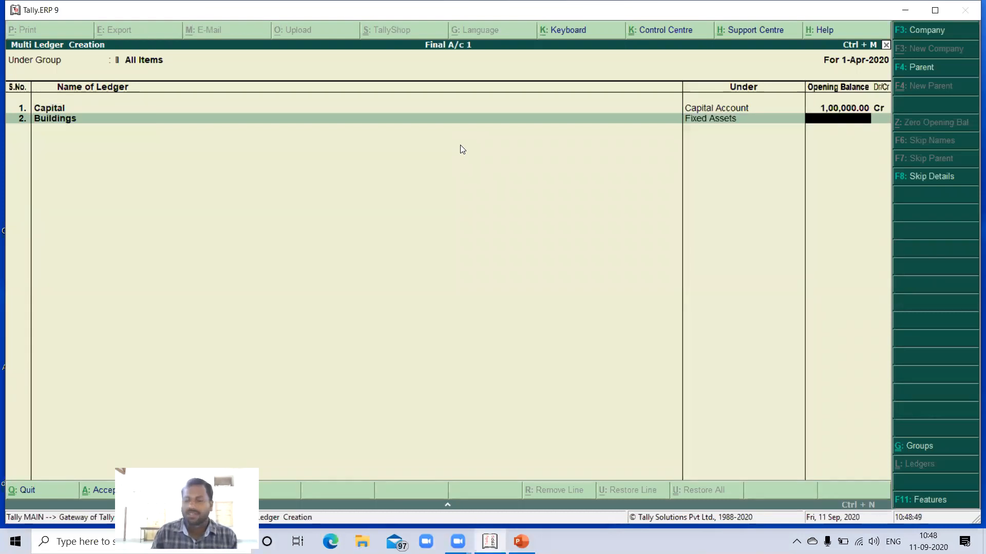
text(15000)
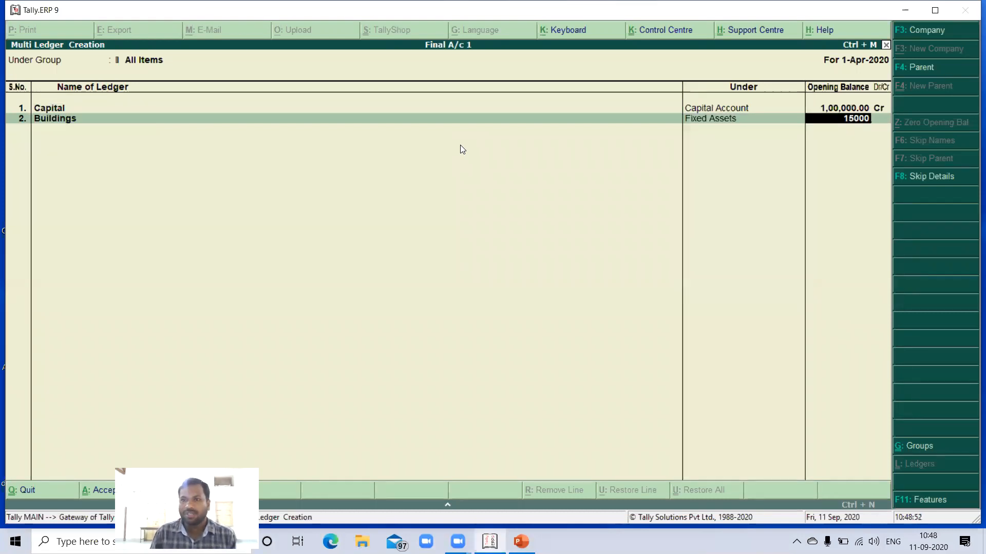
key(Return)
key(Return)
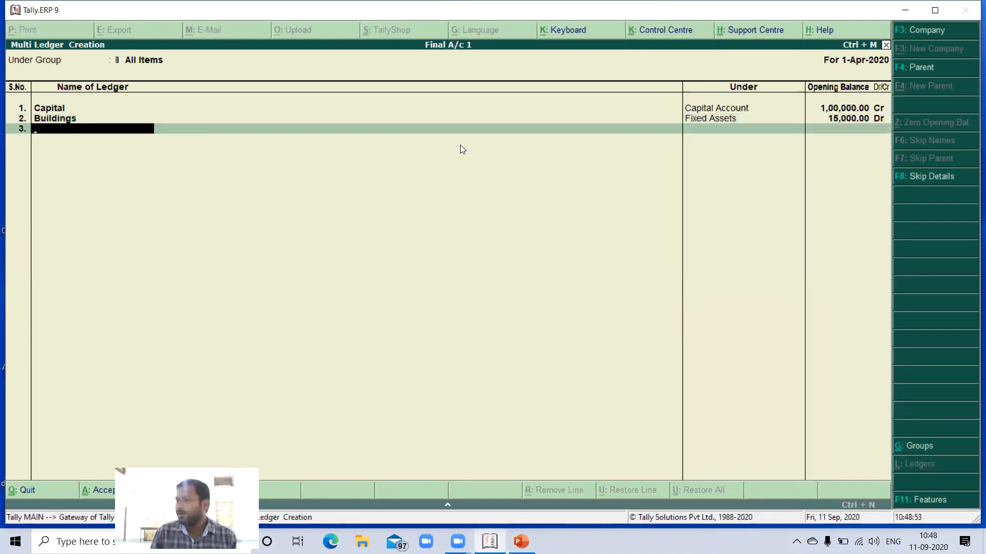
- Enter a Drawings ledger under Capital Account with an opening balance of 18,000
text(F)
key(BackSpace)
text(Drawin)
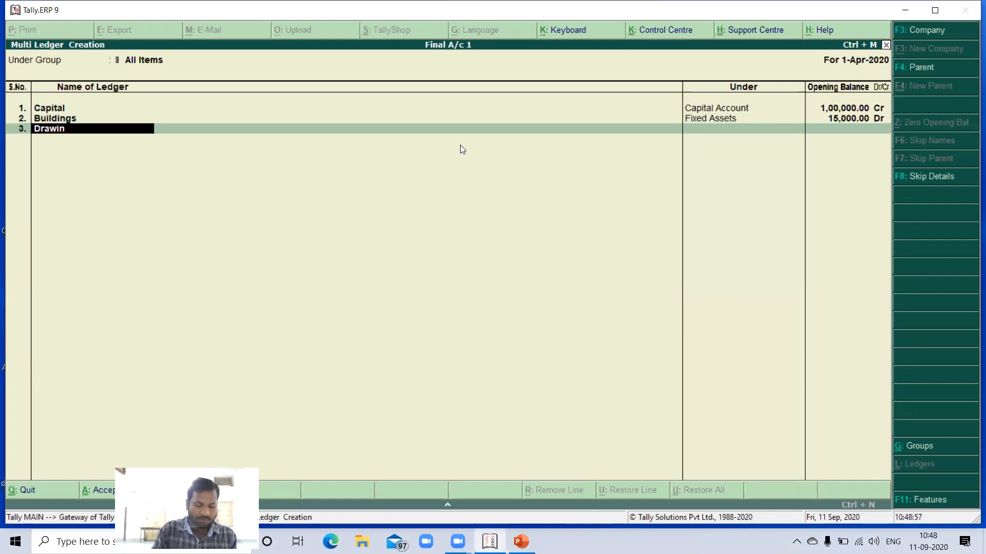
text(gs)
key(Return)
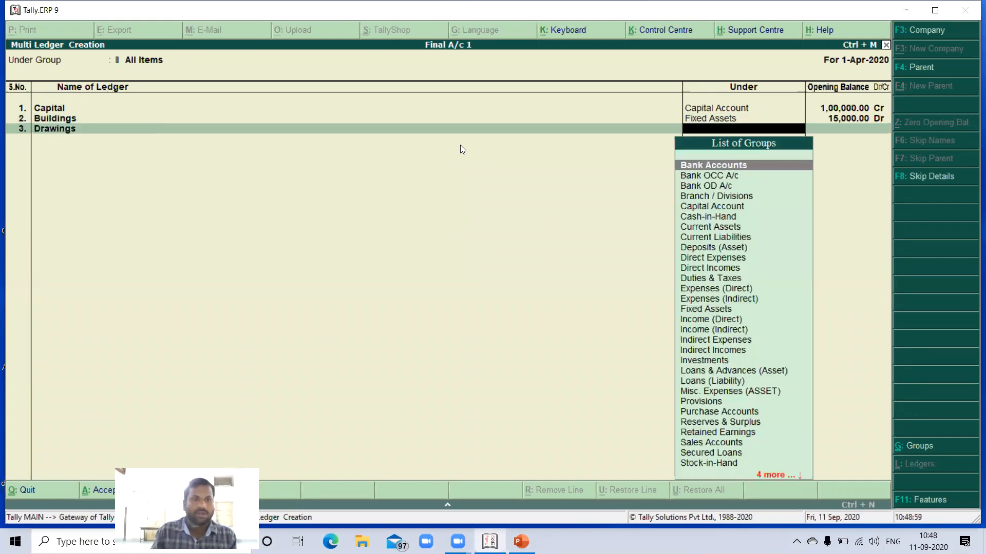
text(cap)
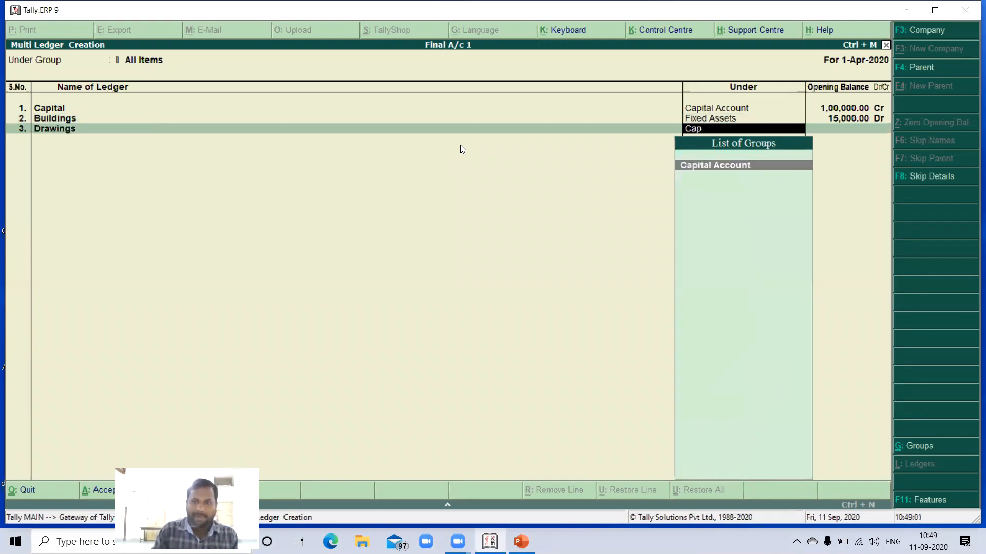
key(Return)
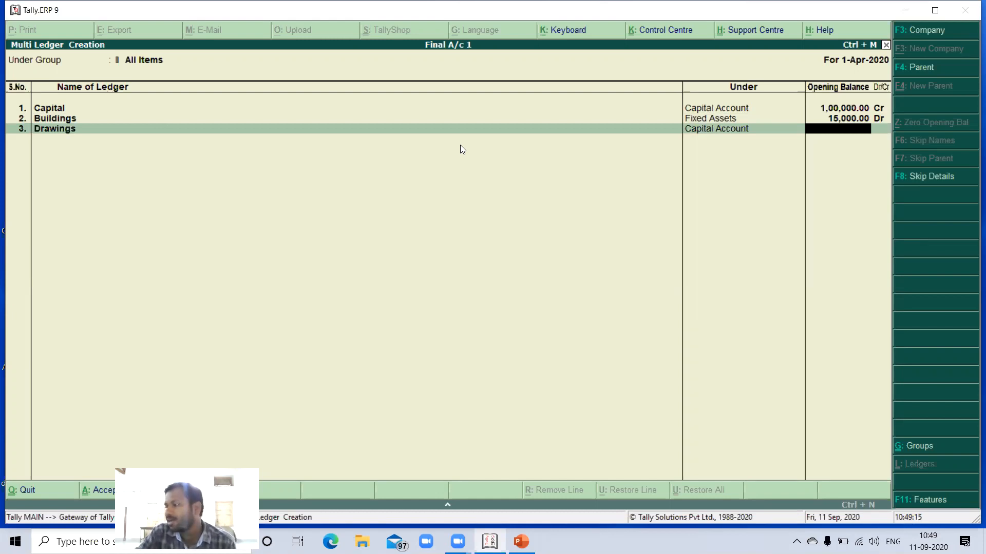
text(18000)
key(Return)
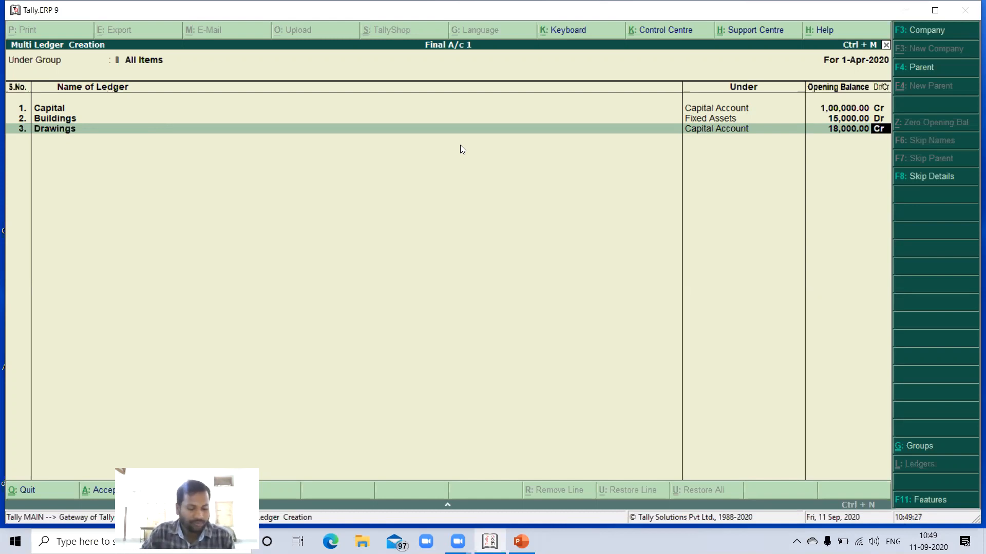
- Switch to the PowerPoint presentation and examine the slide listing the debit and credit sign combinations
key(super+r)
key(Return)
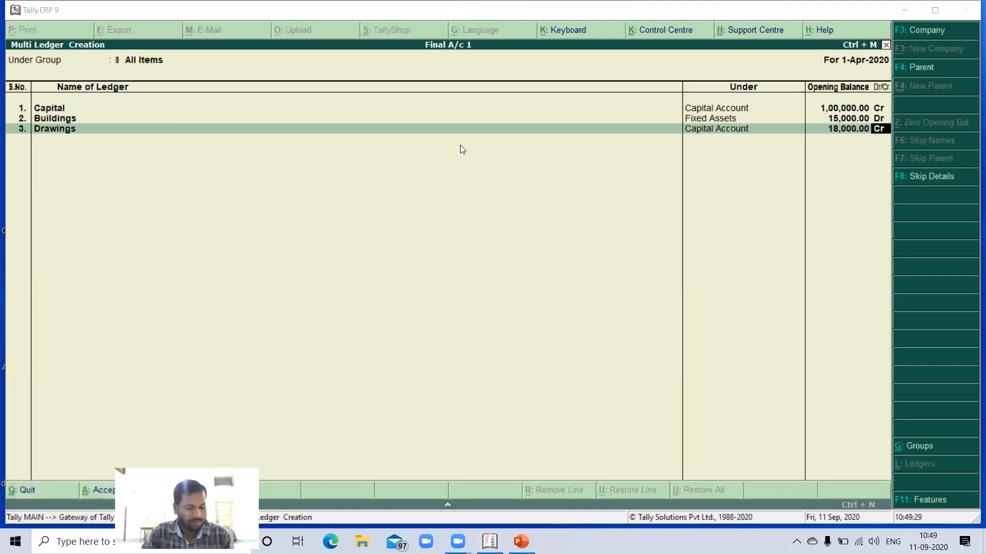
key(super+d)
key(super+d)
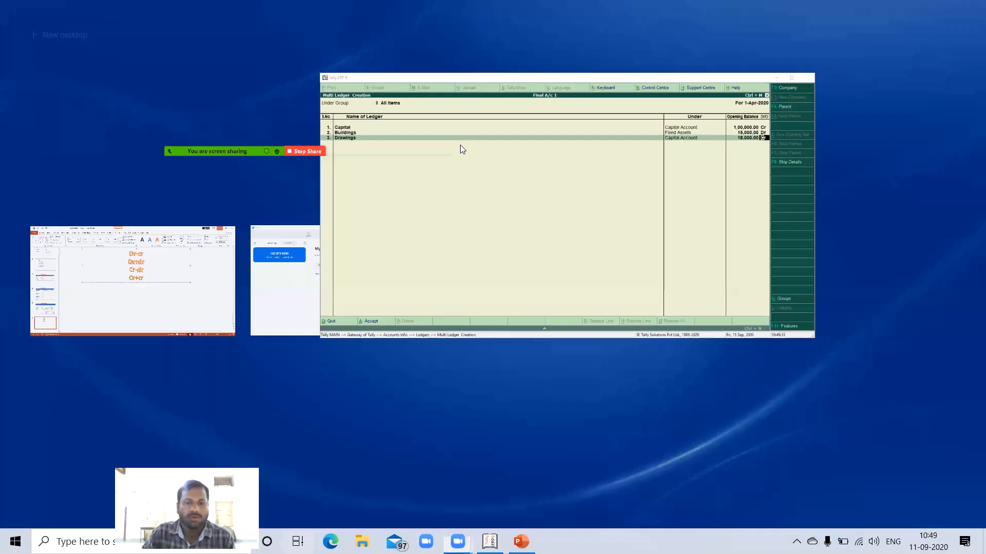
key(super+Tab)
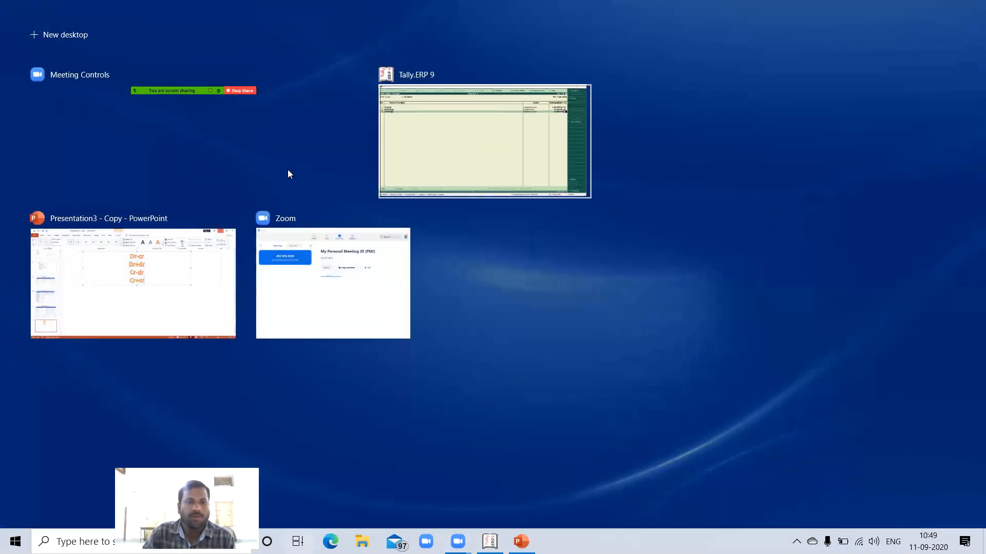
click(194, 313)
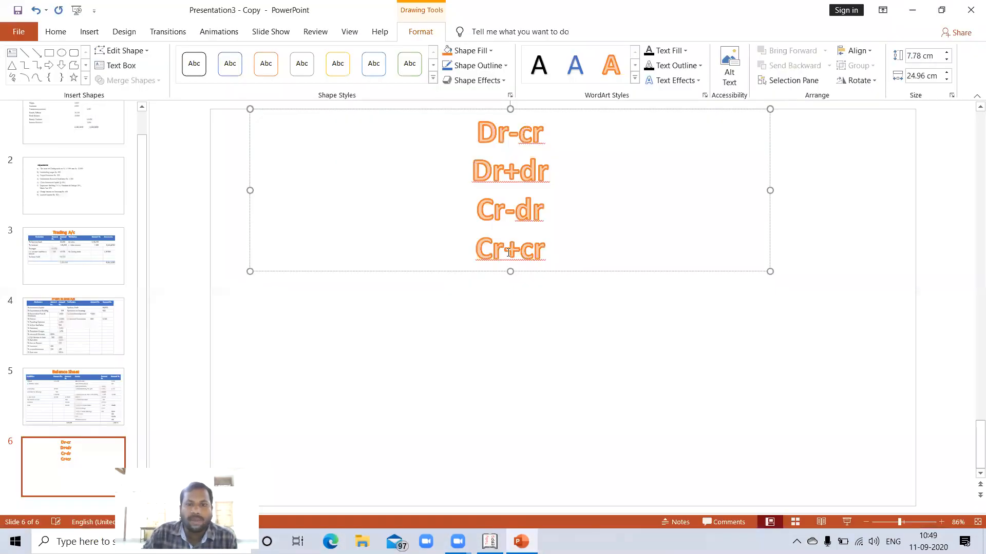
drag(506, 211, 515, 213)
click(531, 216)
key(Escape)
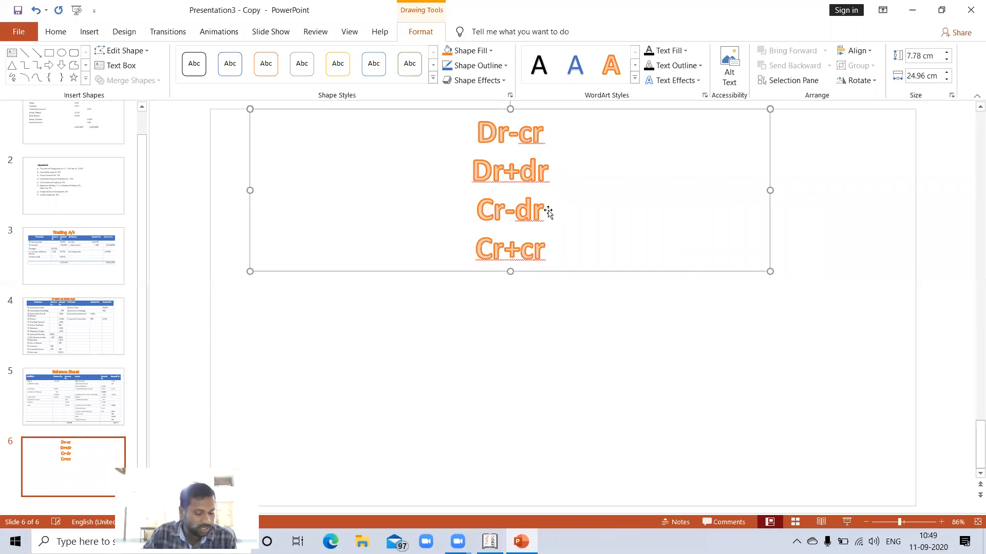
- Switch back to Tally.ERP 9 and set the Drawings opening balance to Dr
key(super+Tab)
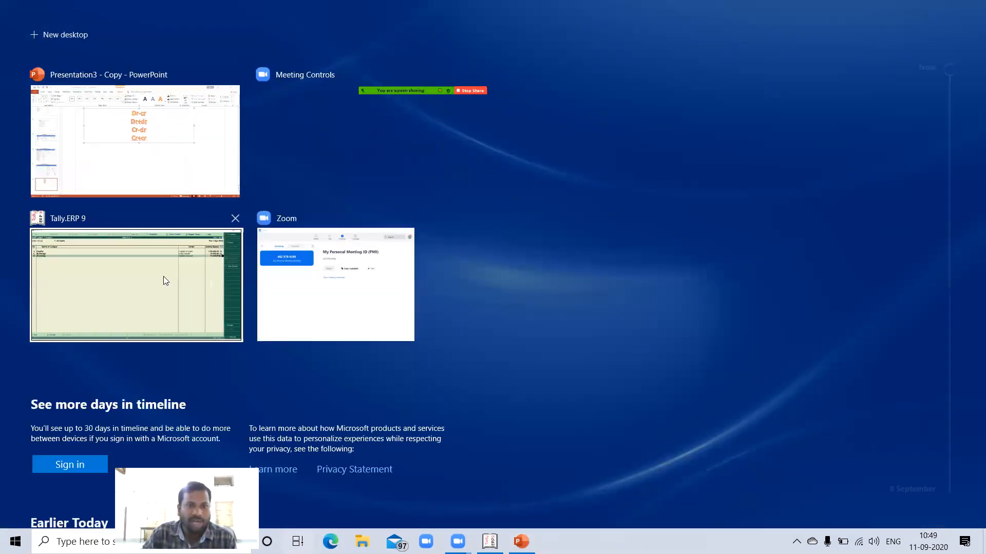
click(163, 276)
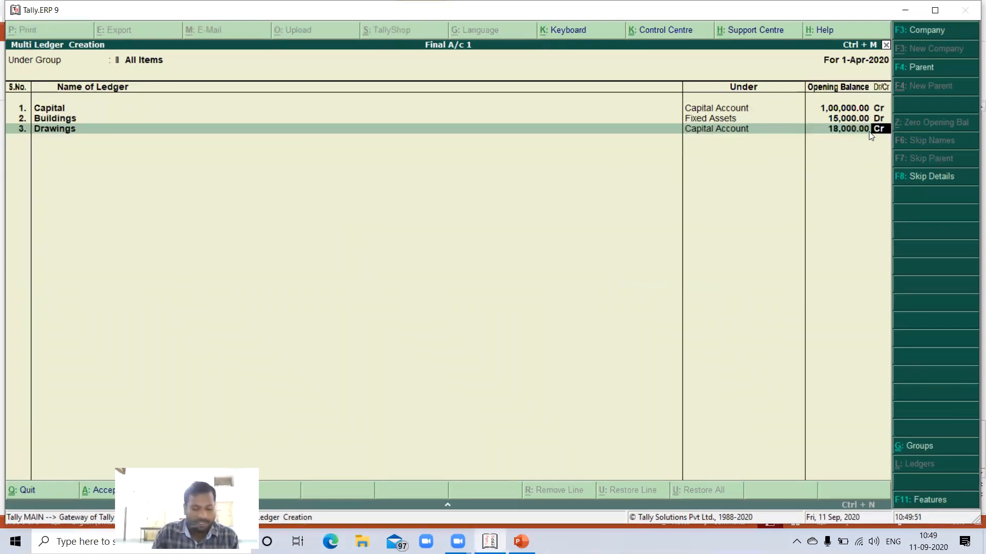
text(d)
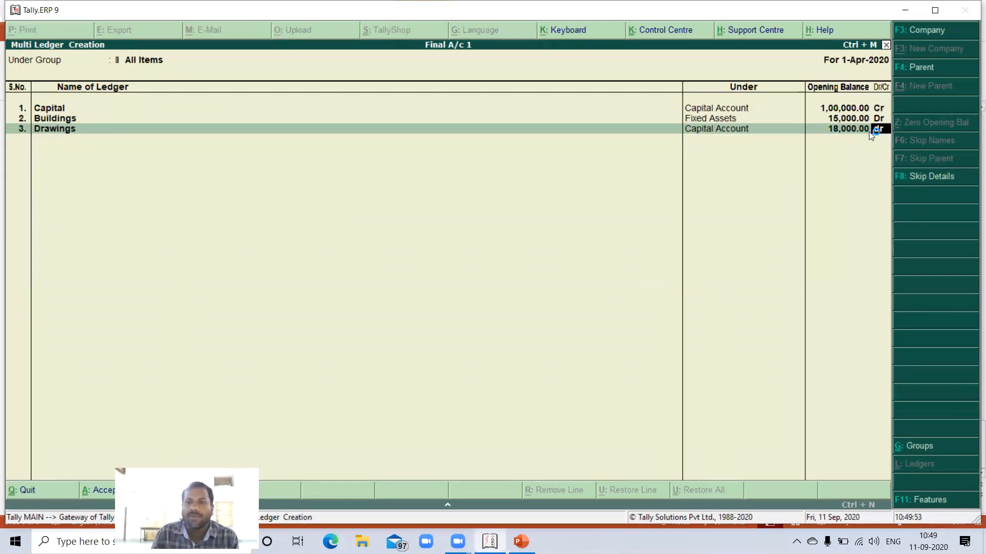
key(Return)
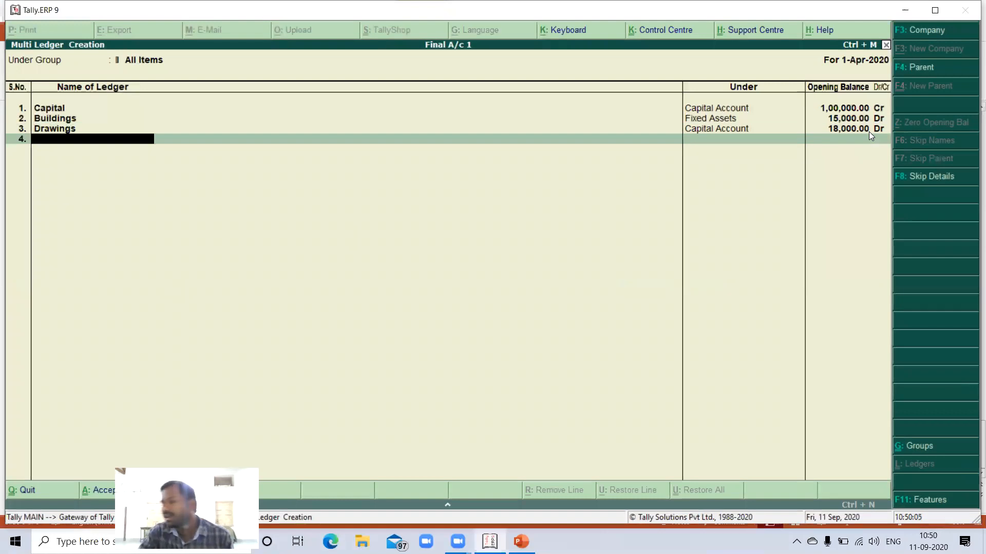
- Add a Furniture & Fittings ledger under Fixed Assets with an opening balance of 7,000 Dr
text(Furniti)
key(BackSpace)
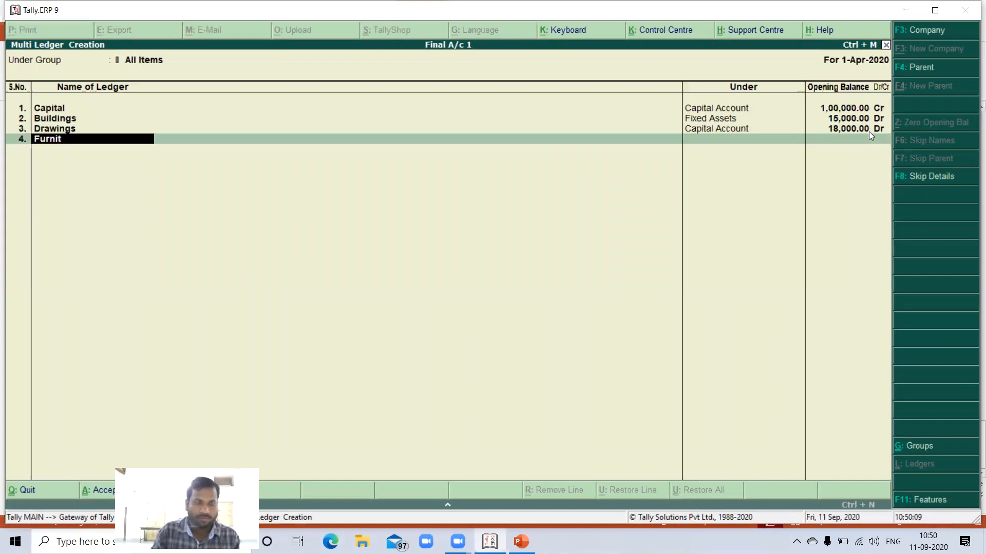
text(ure)
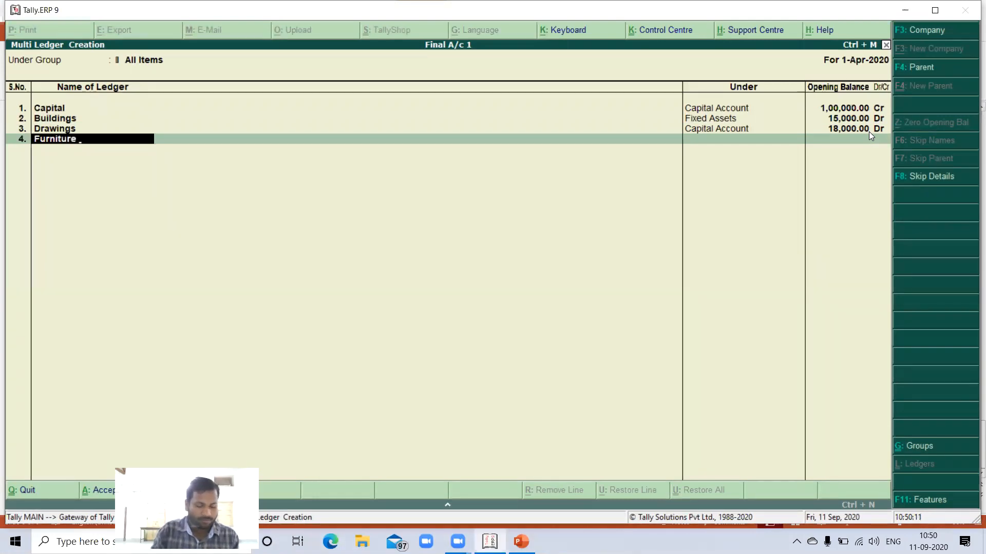
text( & Fi)
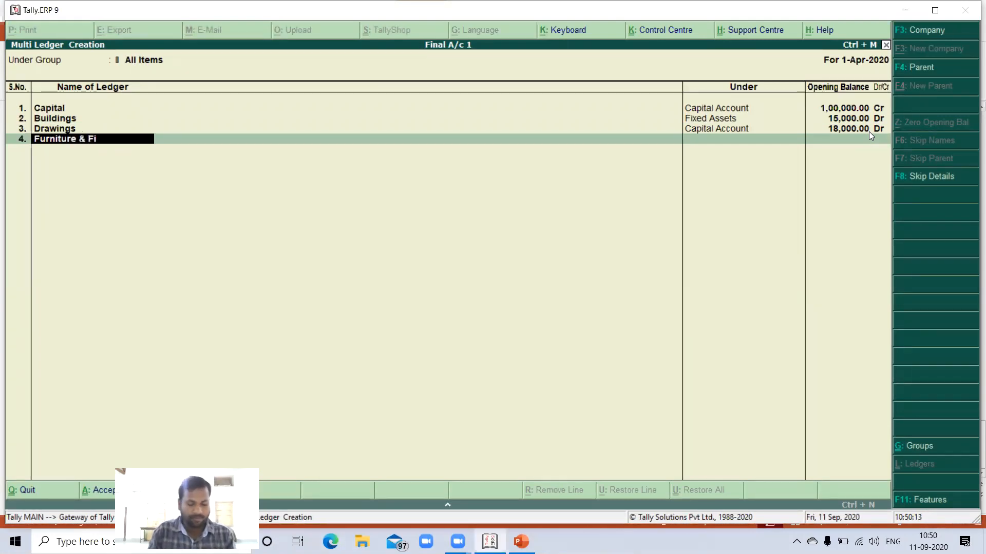
text(ttings)
key(Return)
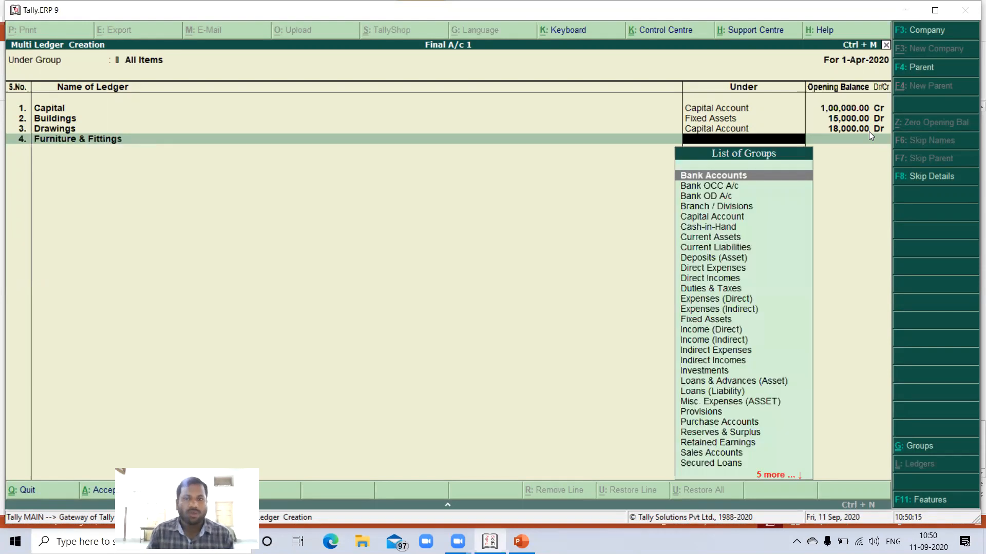
text(fix)
key(Return)
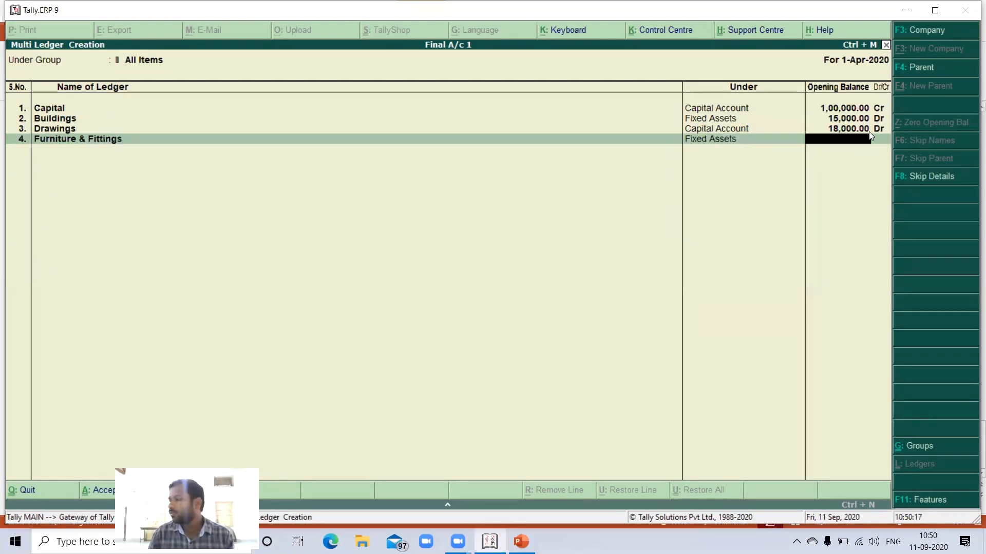
text(7000)
key(Return)
key(Return)
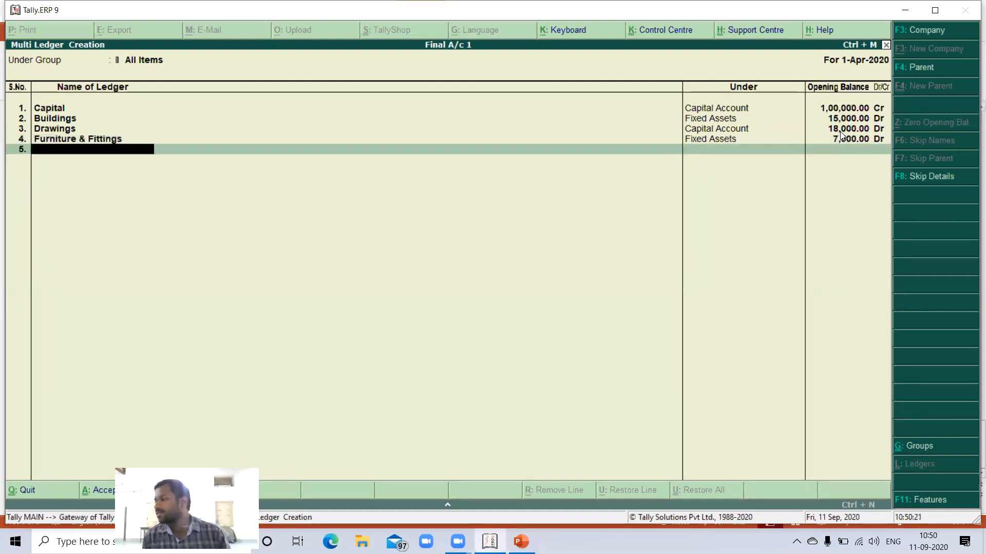
- Add a Motor Van ledger under Fixed Assets with an opening balance of 25,000 Dr
text(Mo)
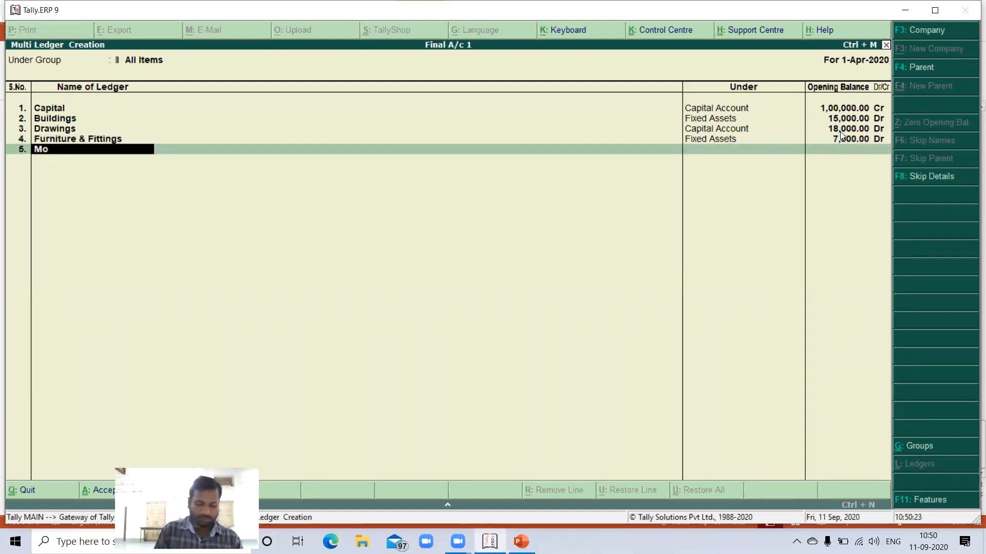
text(tor Van)
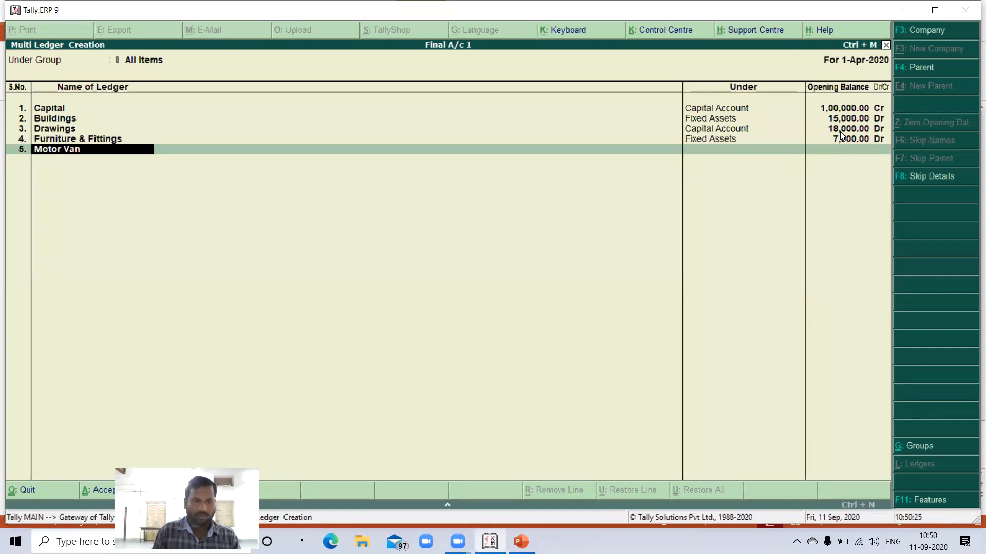
key(Return)
text(f)
key(Return)
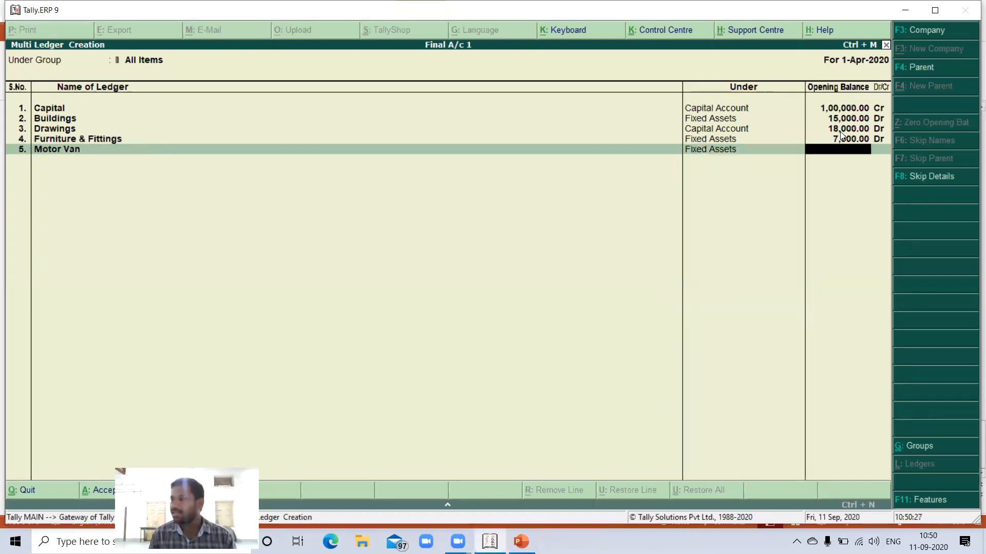
text(25000)
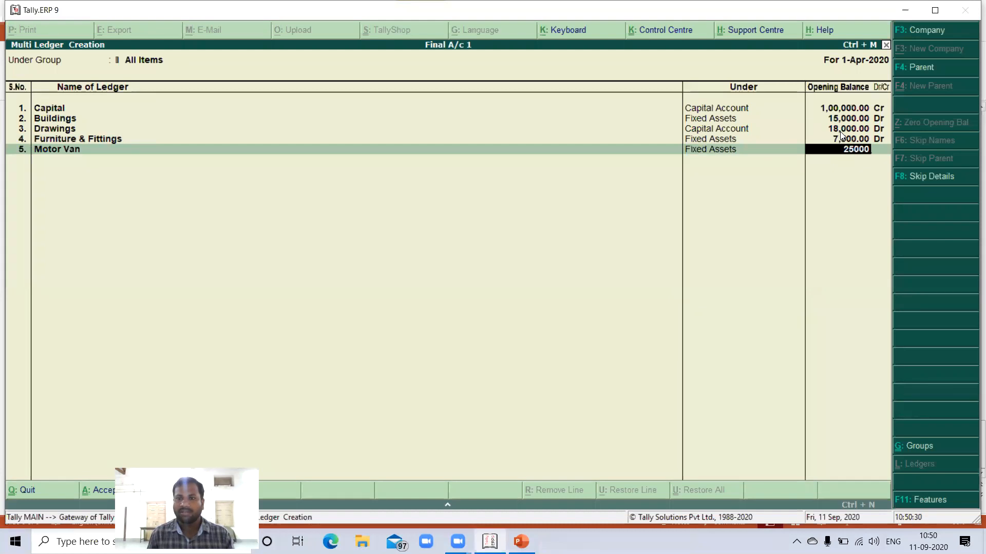
key(Return)
key(Return)
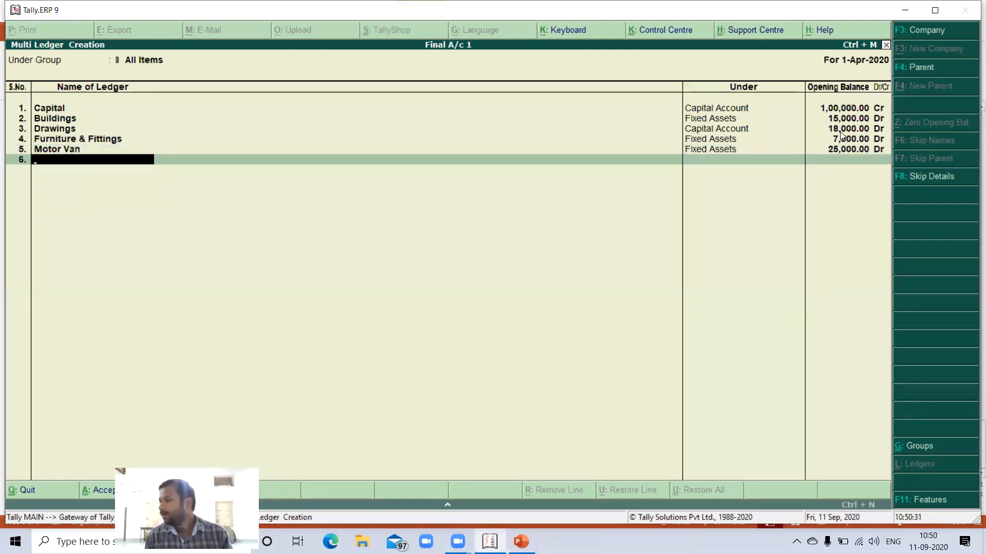
- Add a "Loan From" ledger with the lender's name under Loans (Liability), with an opening balance of 15,000 Cr
text(Loan)
text(om)
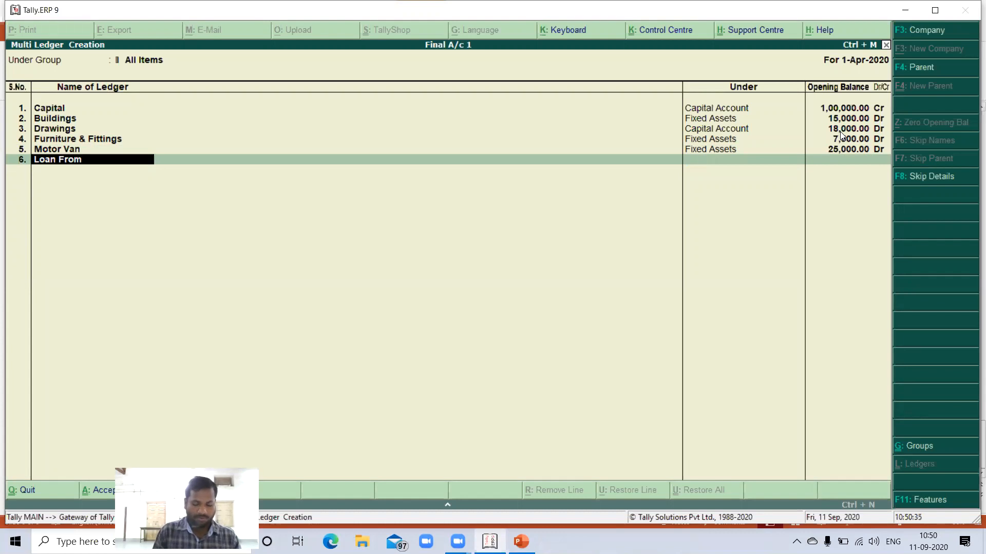
text( Hari)
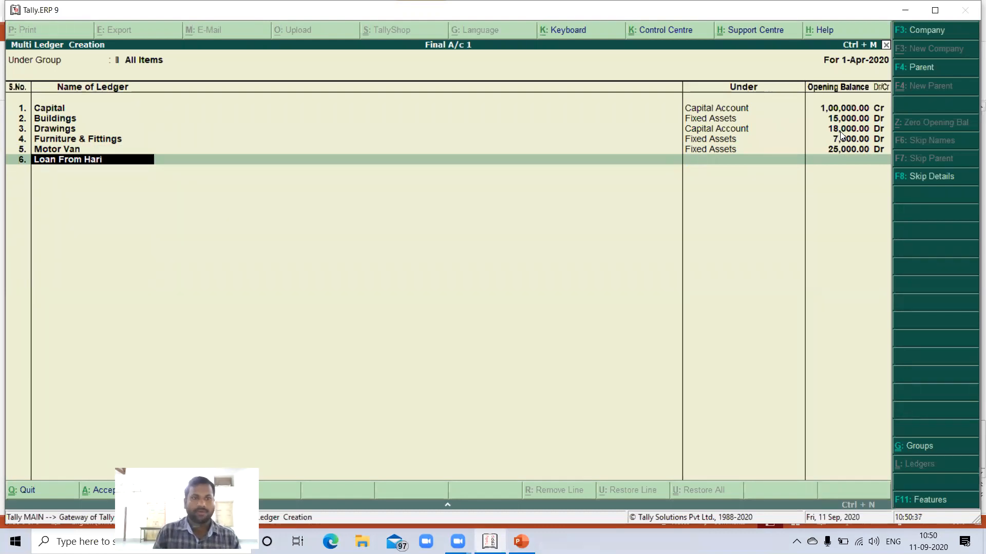
key(Return)
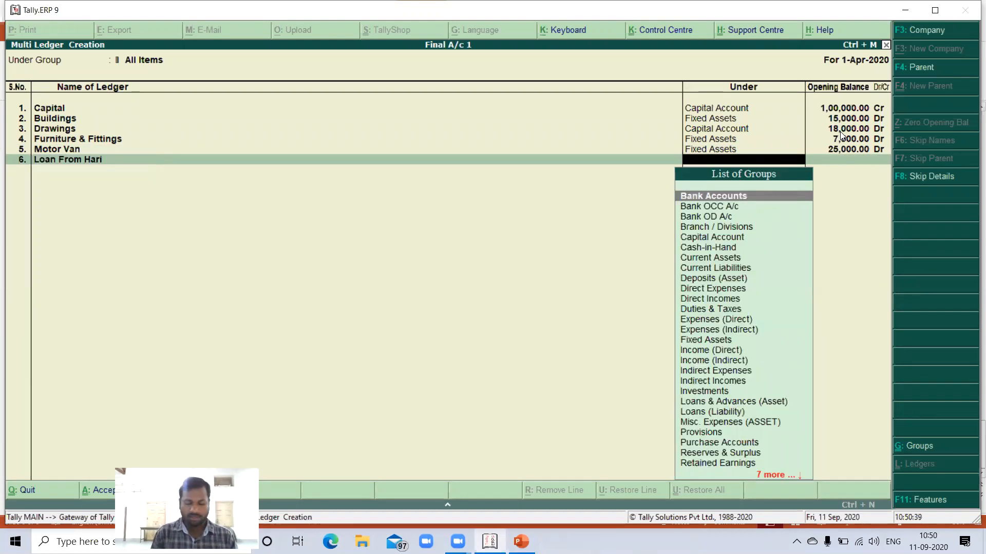
text(Lo)
key(Down)
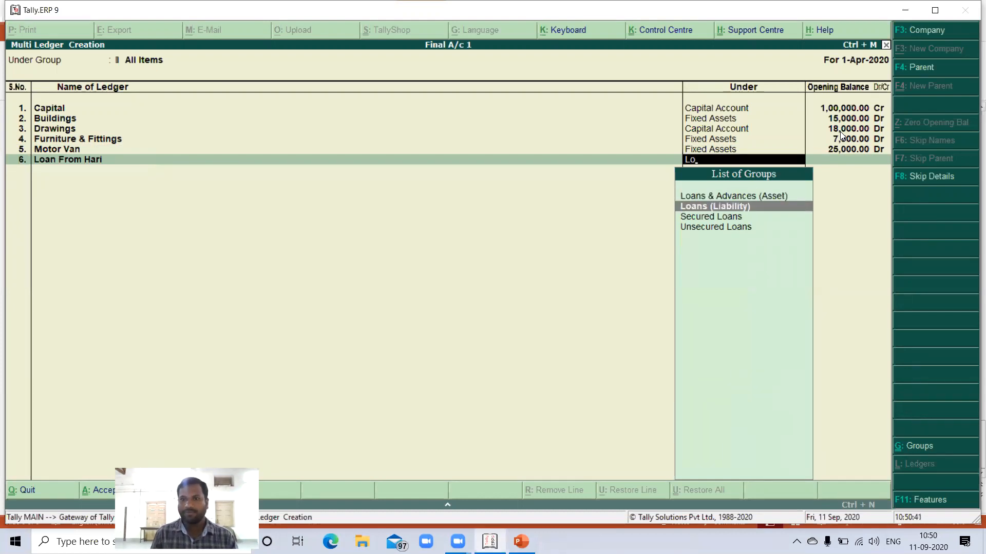
key(Return)
text(15000)
key(Return)
key(Return)
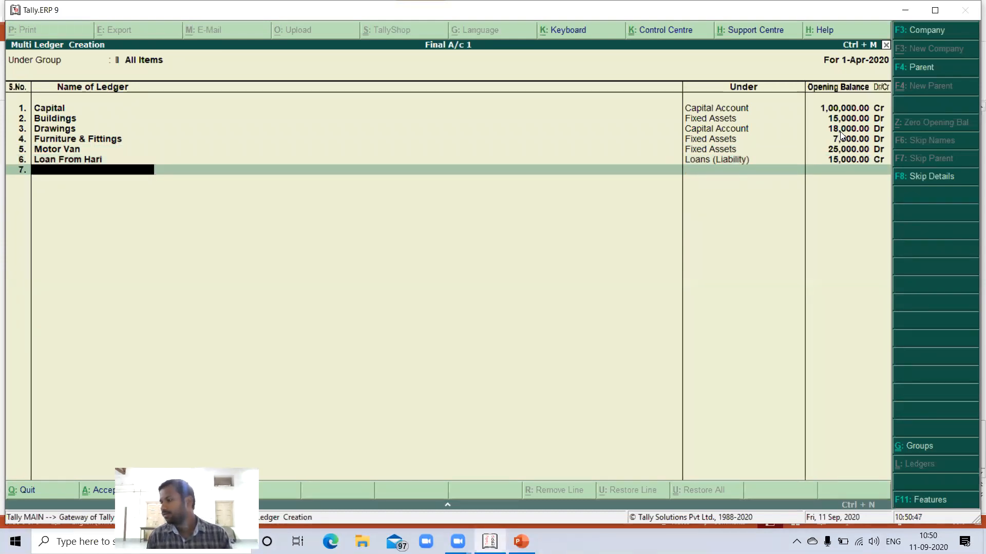
- Add an Interest on Loan ledger under Indirect Expenses with an opening balance of 900 Dr
text(Interesr)
key(BackSpace)
text(t on)
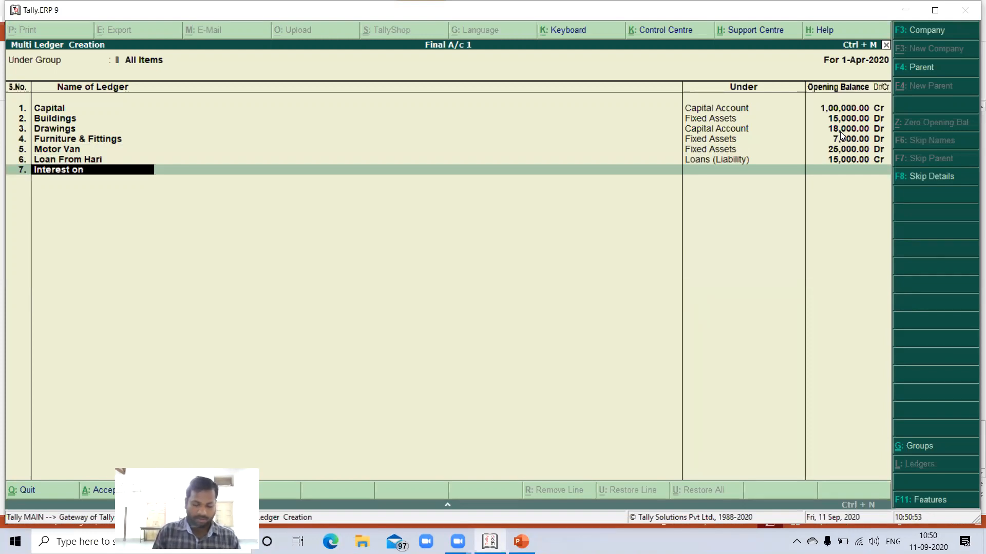
text( Loan)
key(Return)
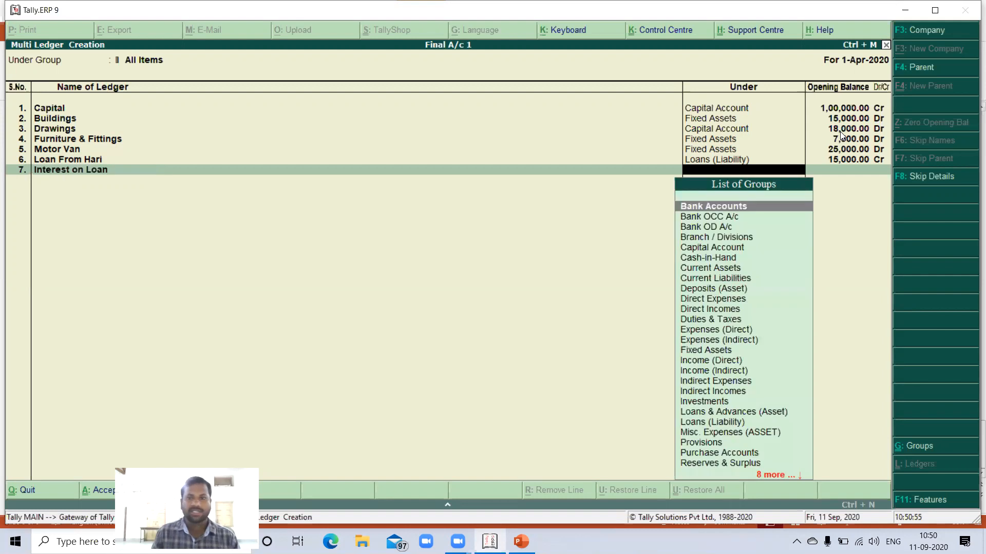
text(In)
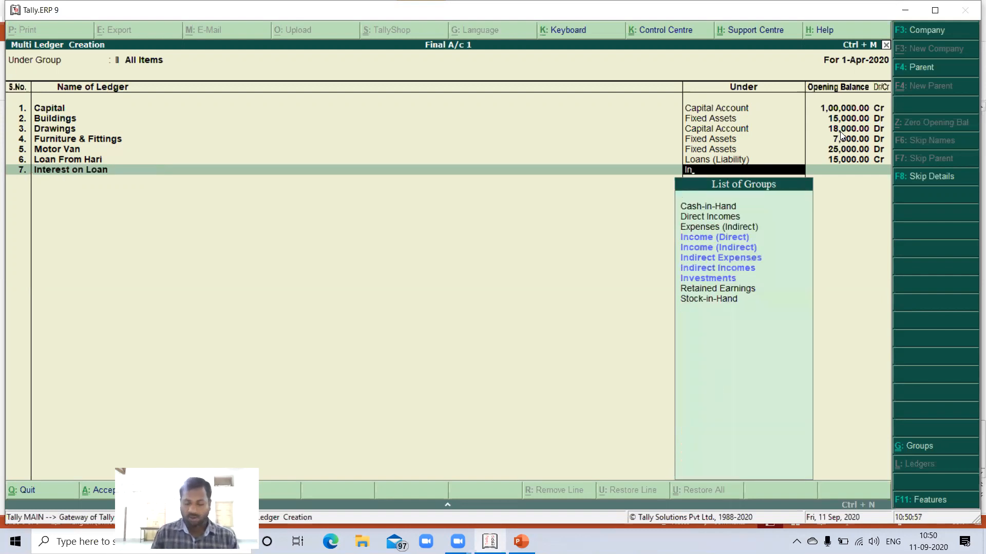
key(Down)
key(Down)
key(Return)
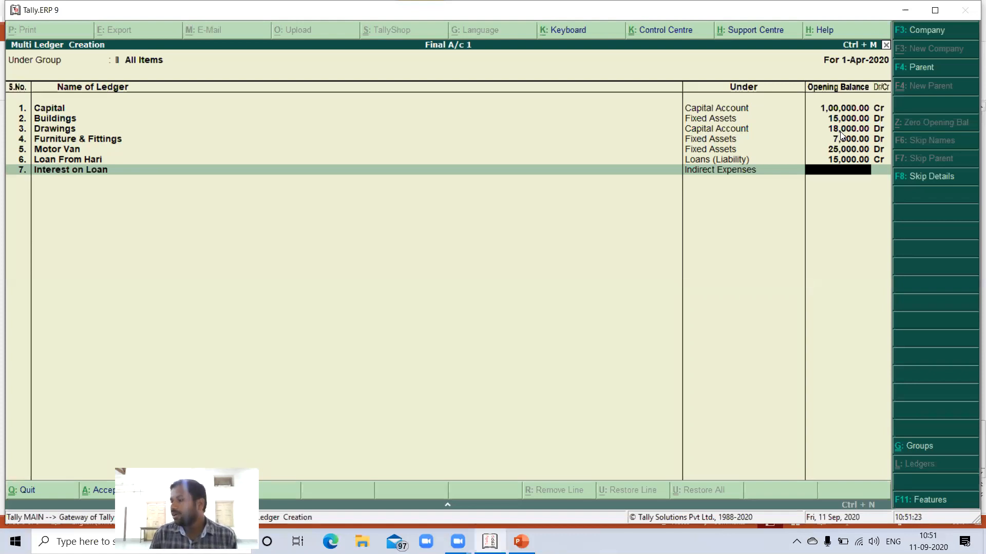
text(900)
key(Return)
key(Return)
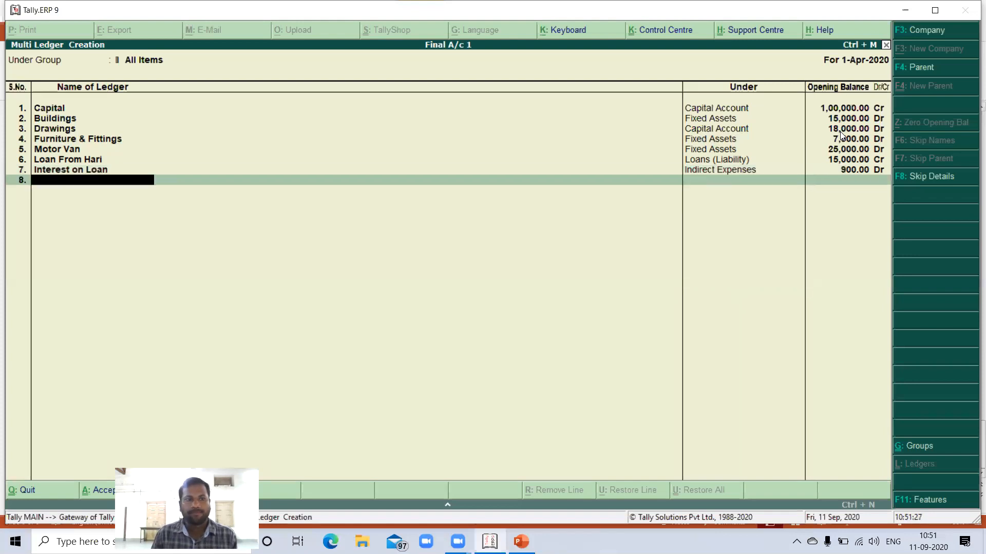
- Add a Sales ledger under Sales Accounts with an opening balance of 1,00,000 Cr
text(Sales)
key(Return)
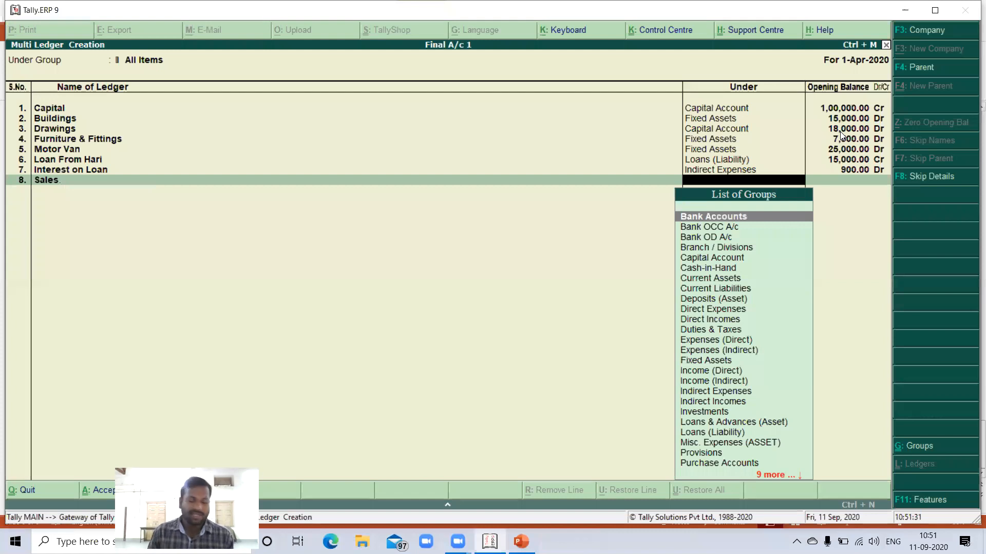
text(sa)
key(Return)
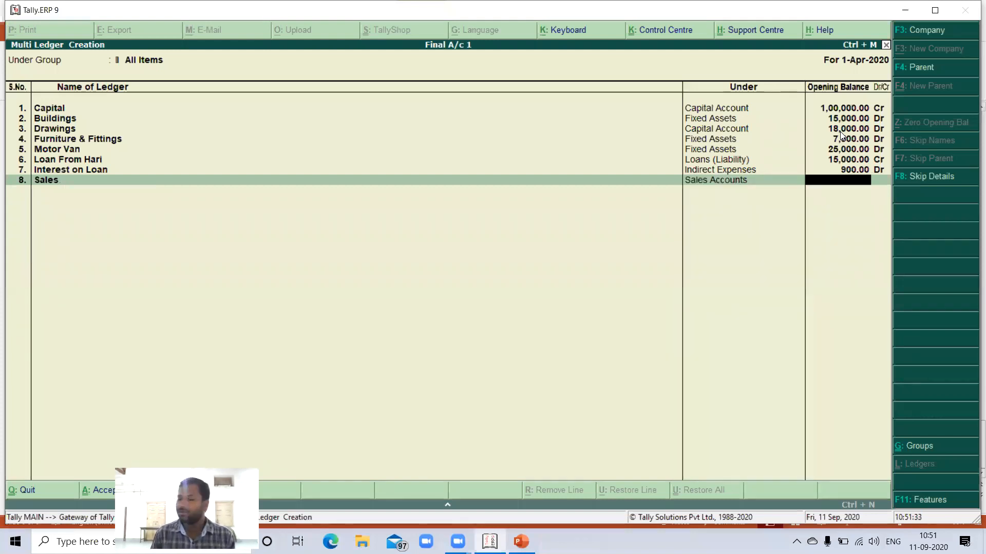
text(1,00,0)
text(00)
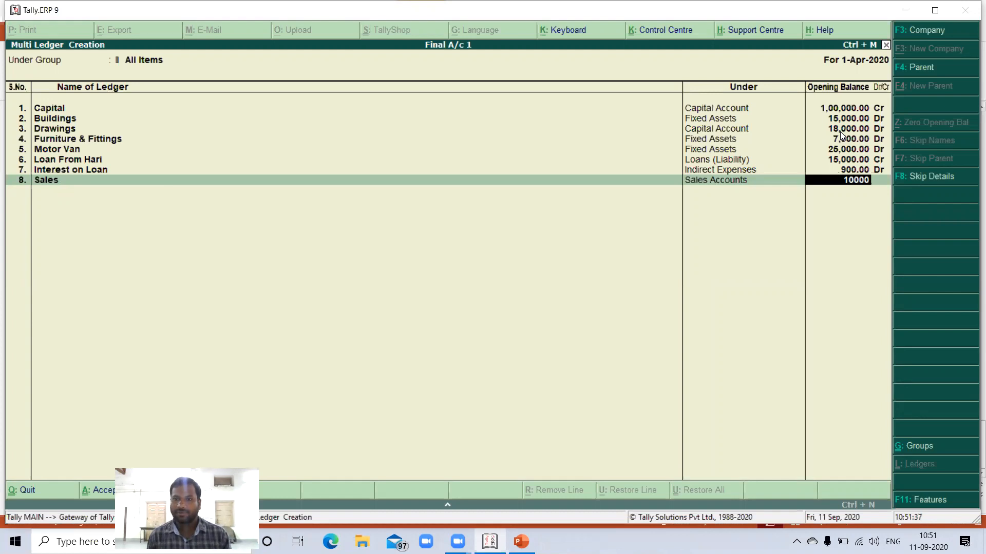
key(Return)
key(Return)
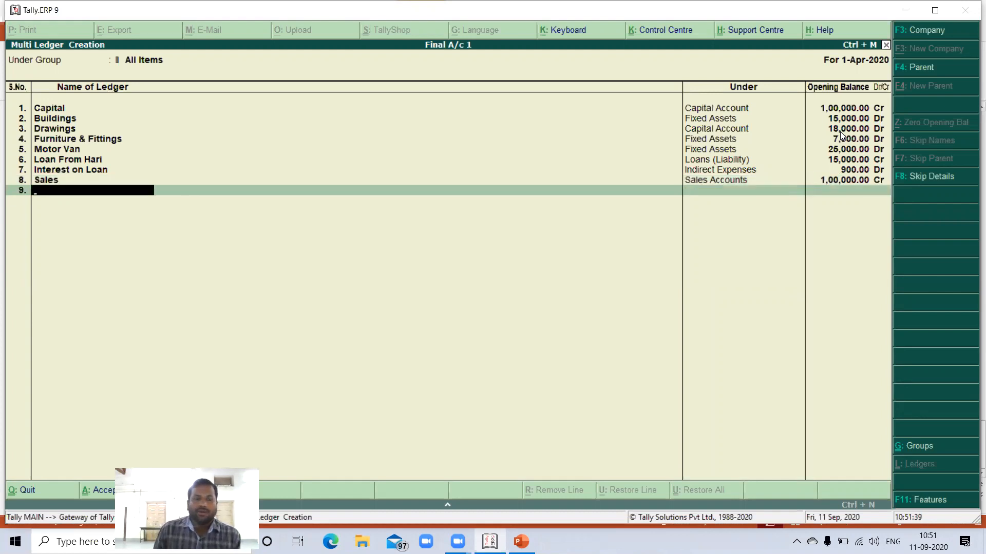
- Add a Purchase ledger under Purchase Accounts with an opening balance of 75,000 Dr
text(Purchase)
key(Return)
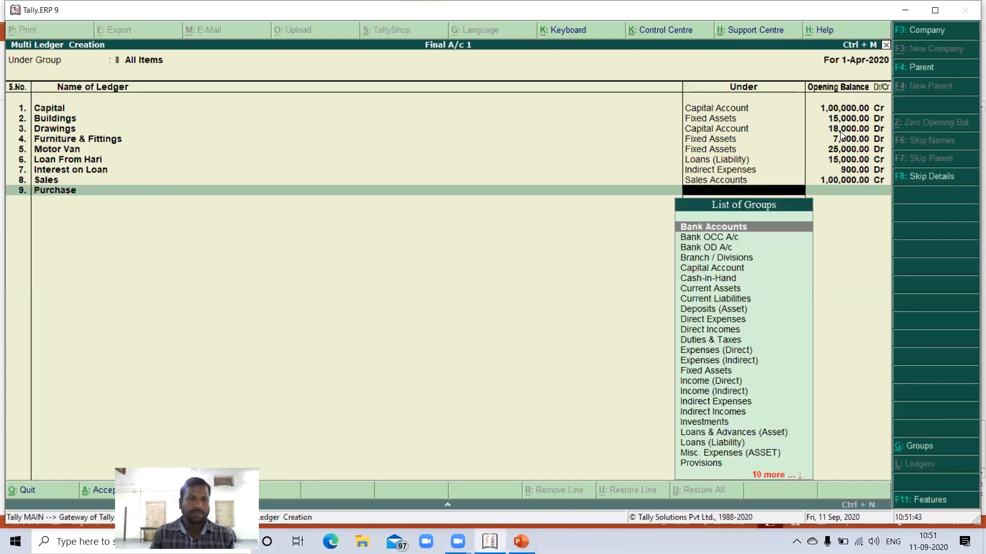
text(pu)
key(Return)
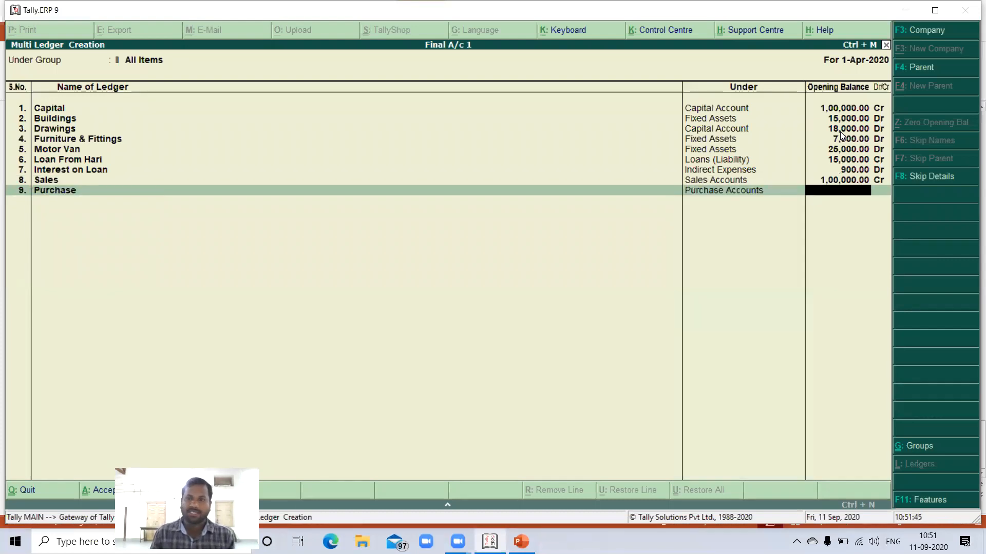
text(75000)
key(Return)
key(Return)
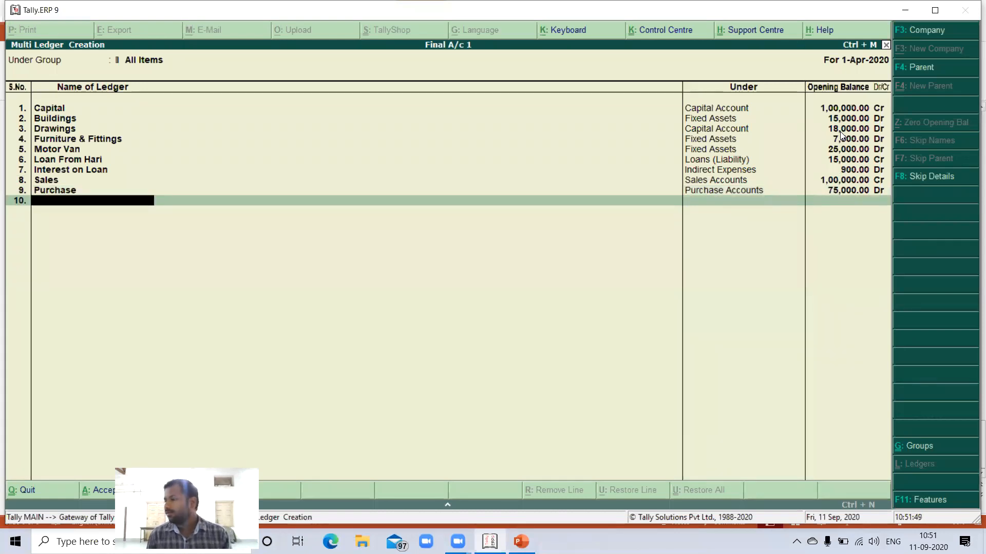
- Add an Opening Stock ledger under Direct Expenses with an opening balance of 25,000 Dr
text(Opening Stock)
key(Return)
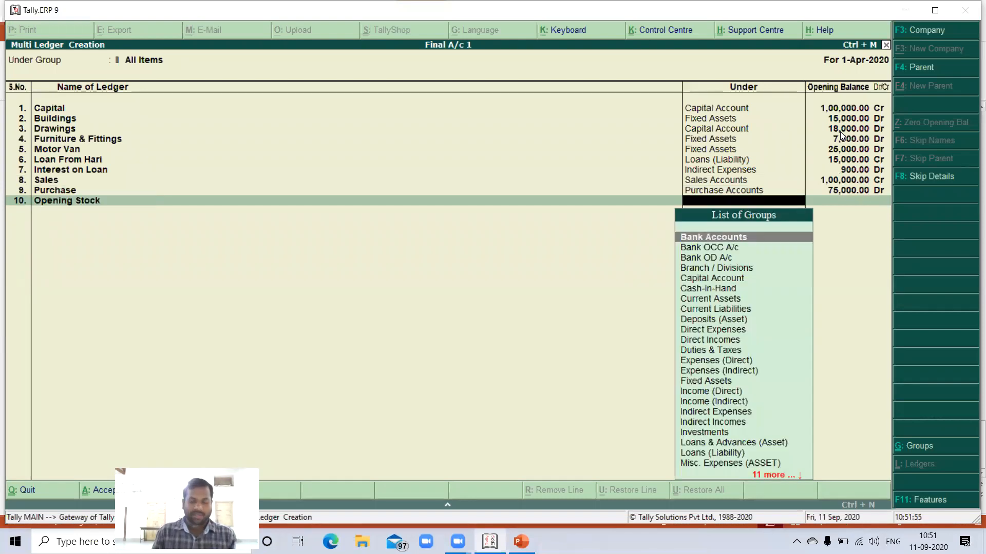
text(Di)
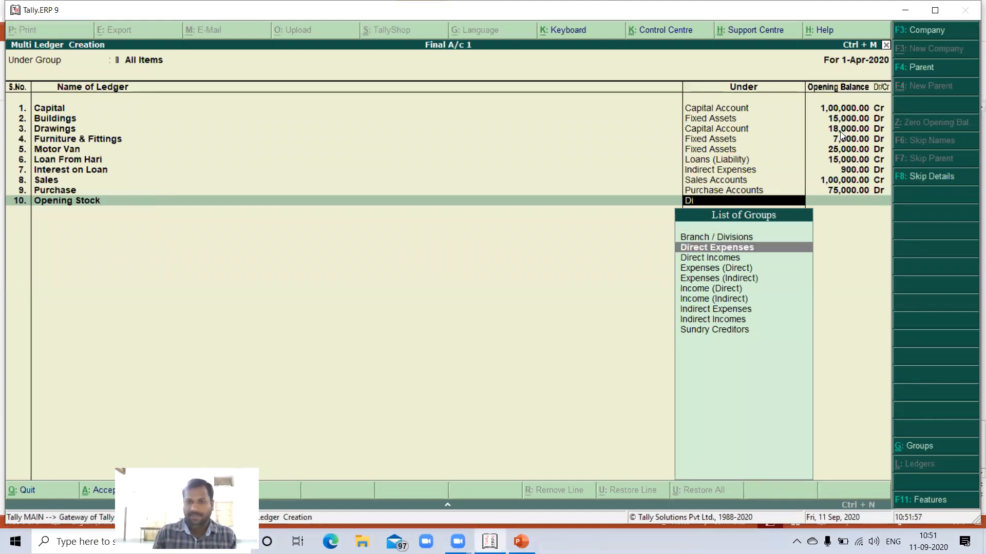
key(Return)
text(25,000)
key(Return)
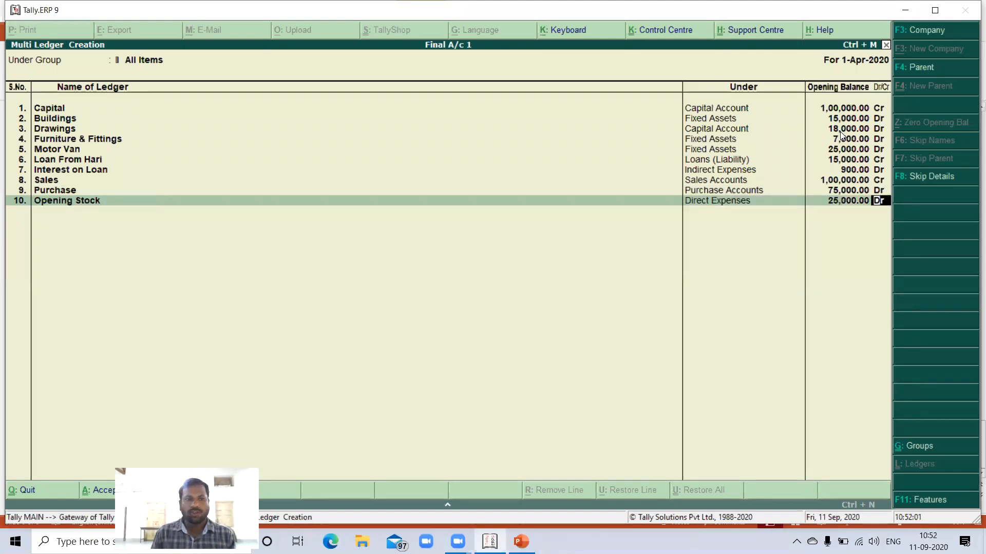
key(Return)
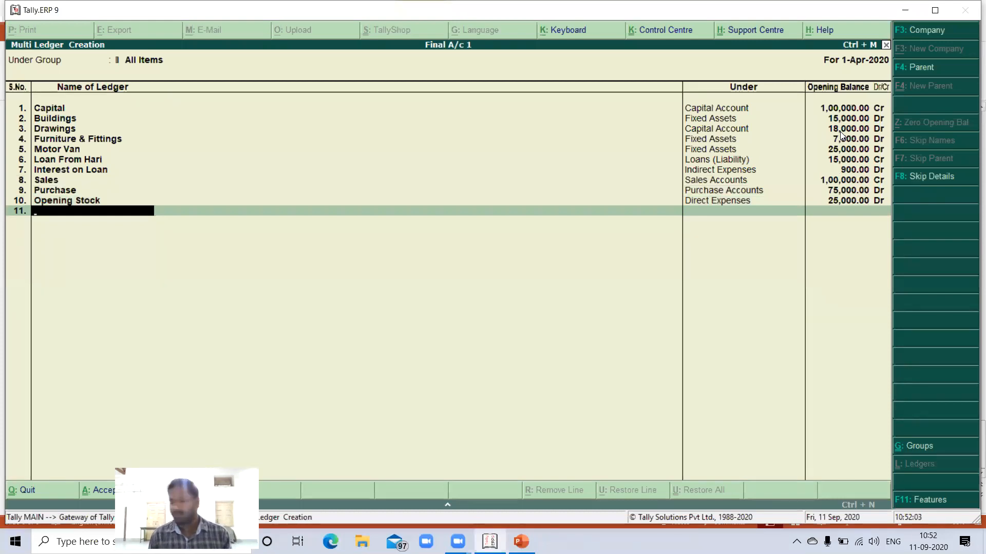
- Add an Establishment Ex ledger under Indirect Expenses with an opening balance of 15,000 Dr
text(Ets)
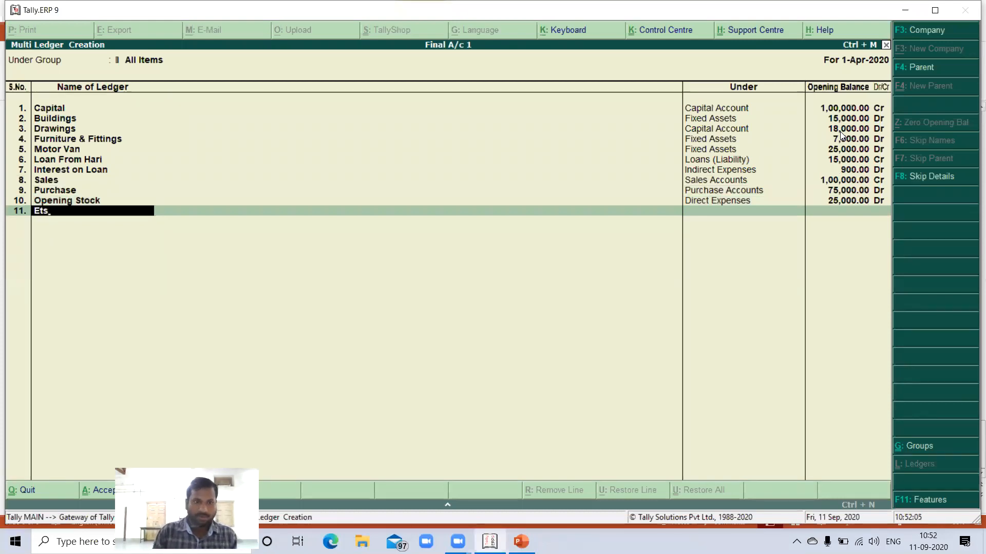
text(t)
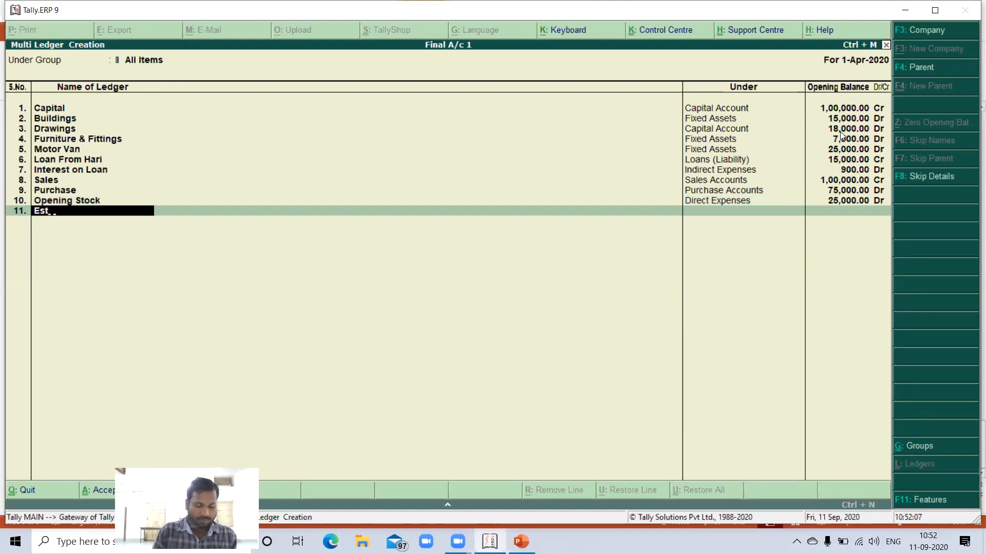
text(ablishm)
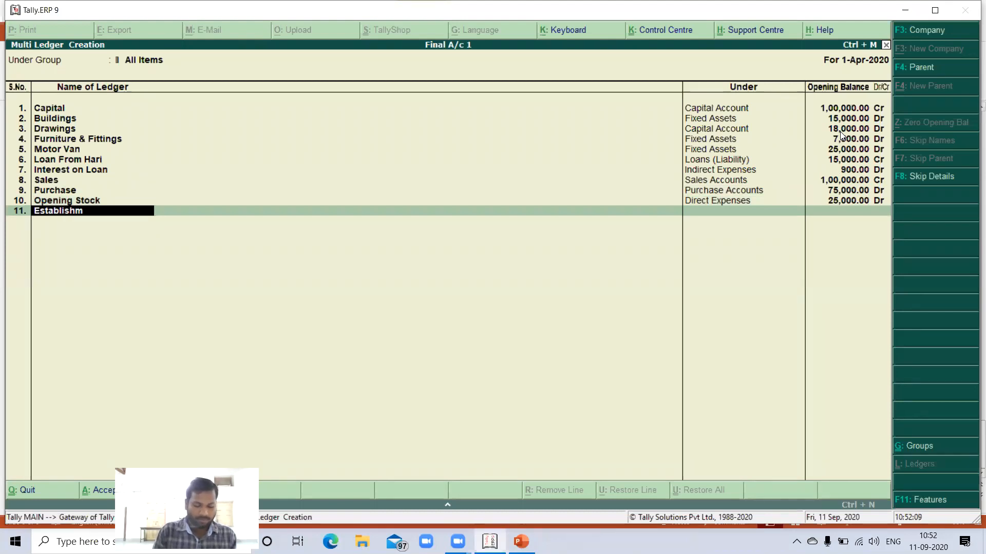
text(ent Ex)
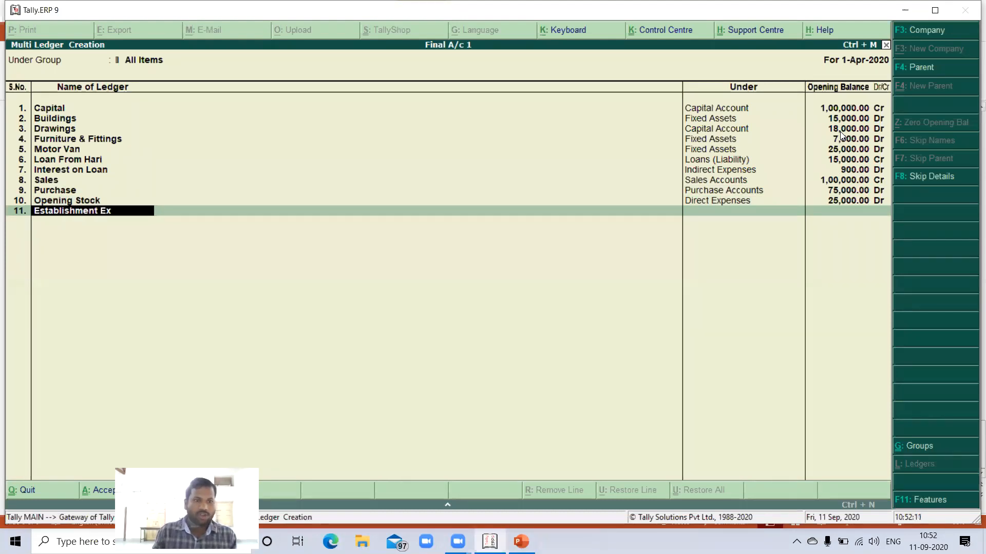
key(Return)
text(In)
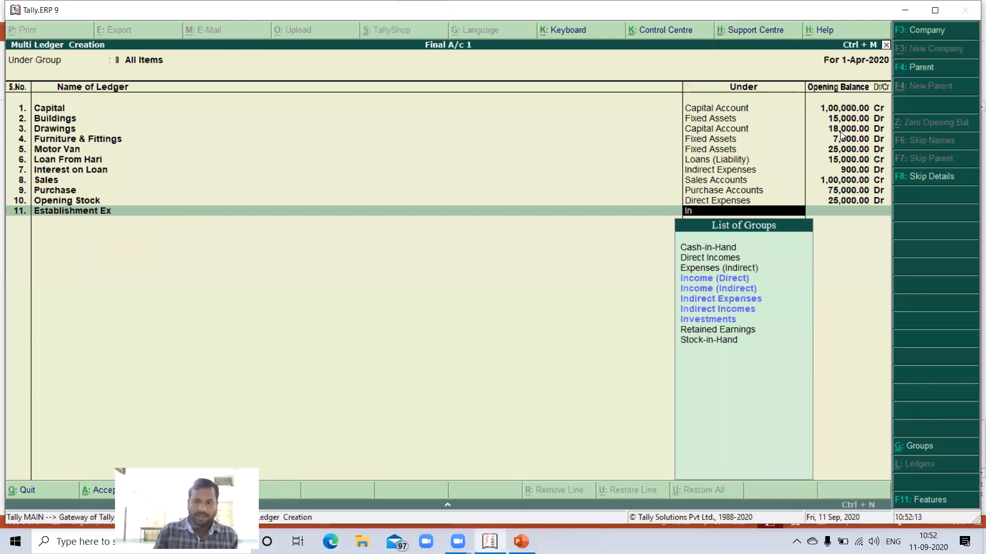
key(Down)
key(Down)
key(Down)
key(Return)
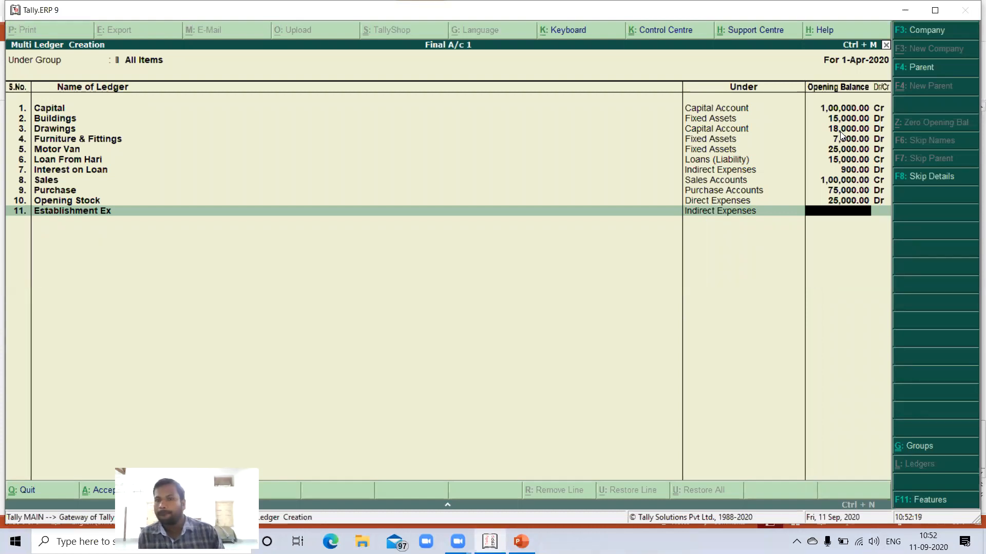
text(15000)
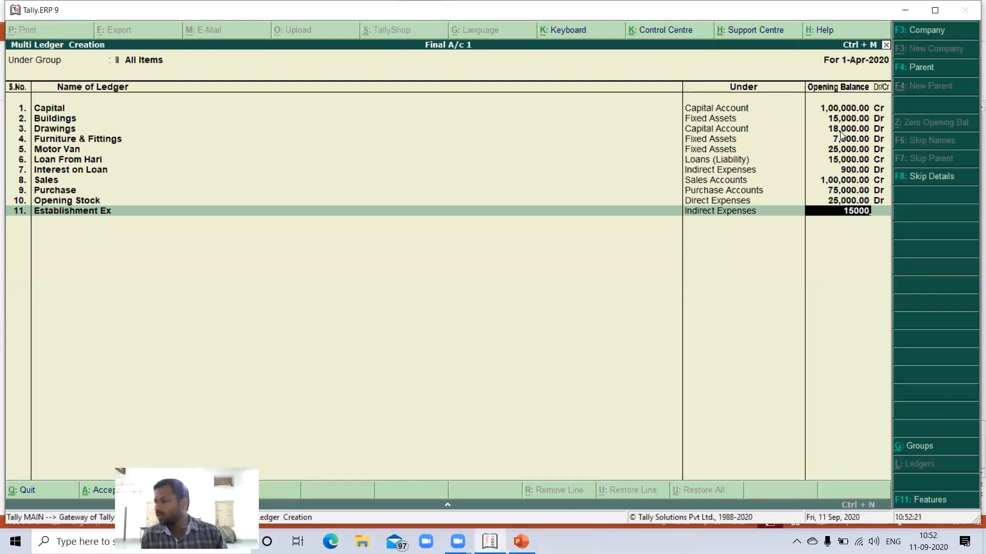
key(Return)
key(Return)
- Add a Wages ledger under Direct Expenses with an opening balance of 2,000 Dr
text(Wages)
key(Return)
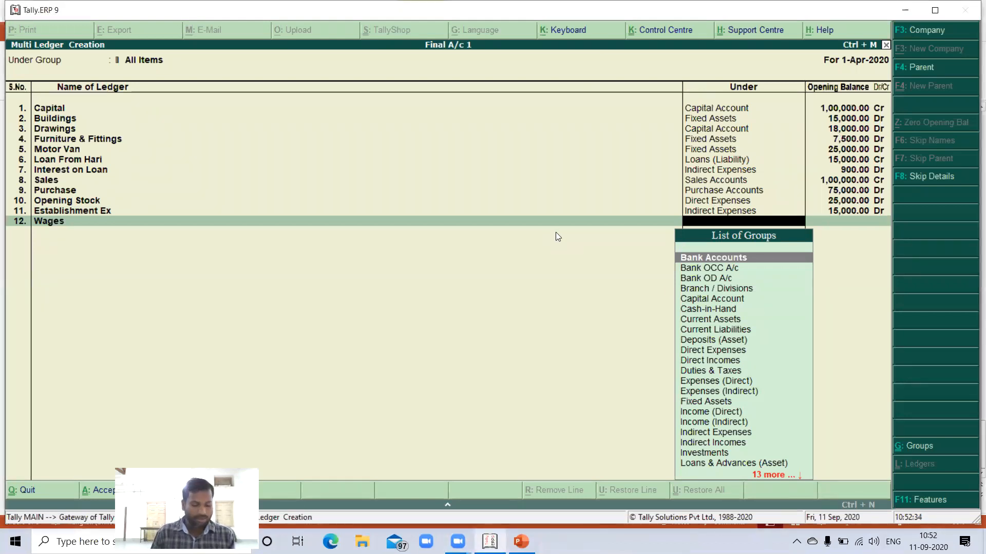
text(D)
key(Down)
key(Down)
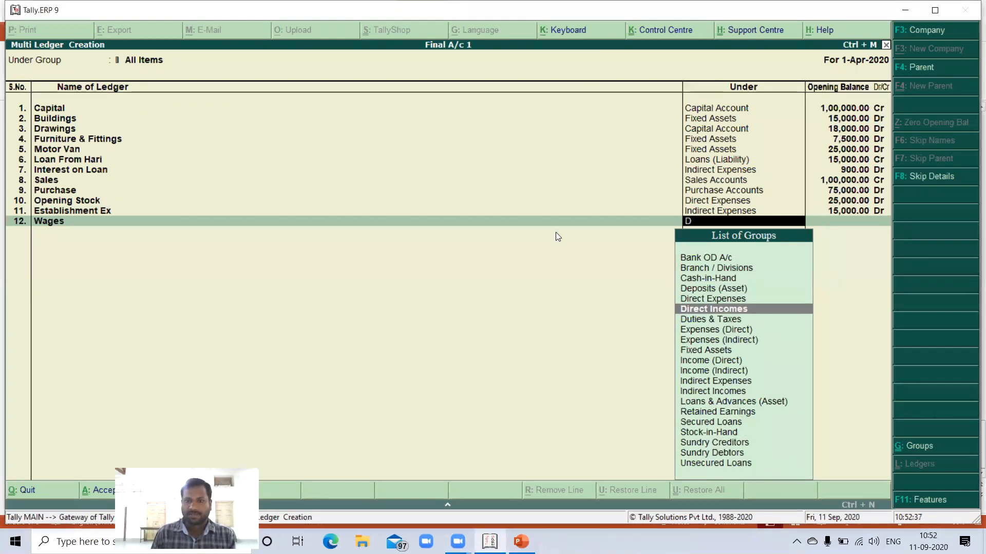
key(Up)
key(Return)
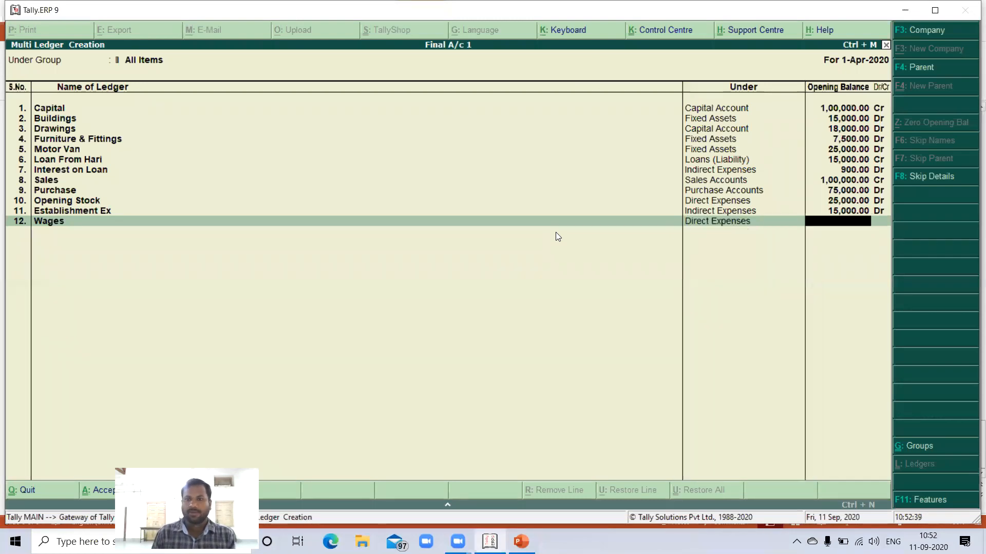
text(2000)
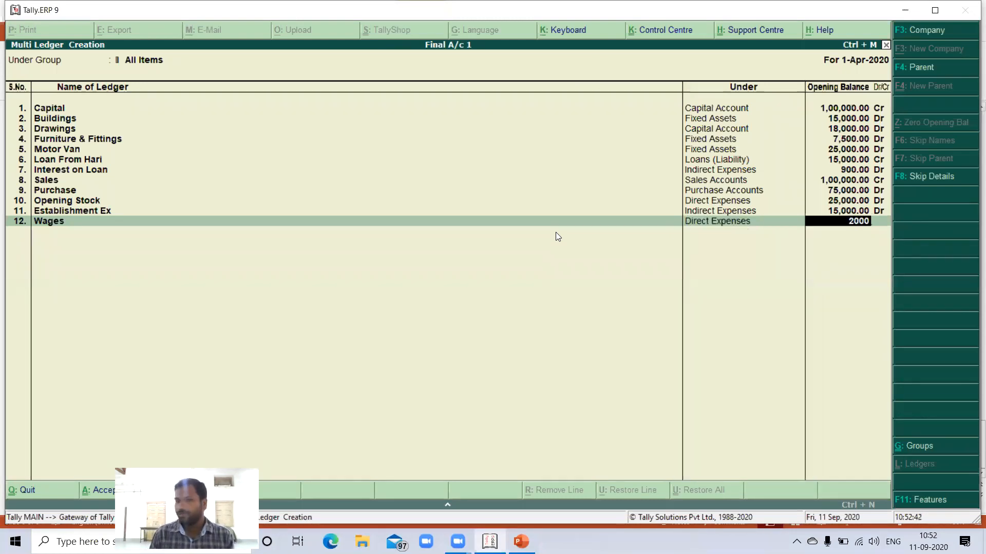
key(Return)
key(Return)
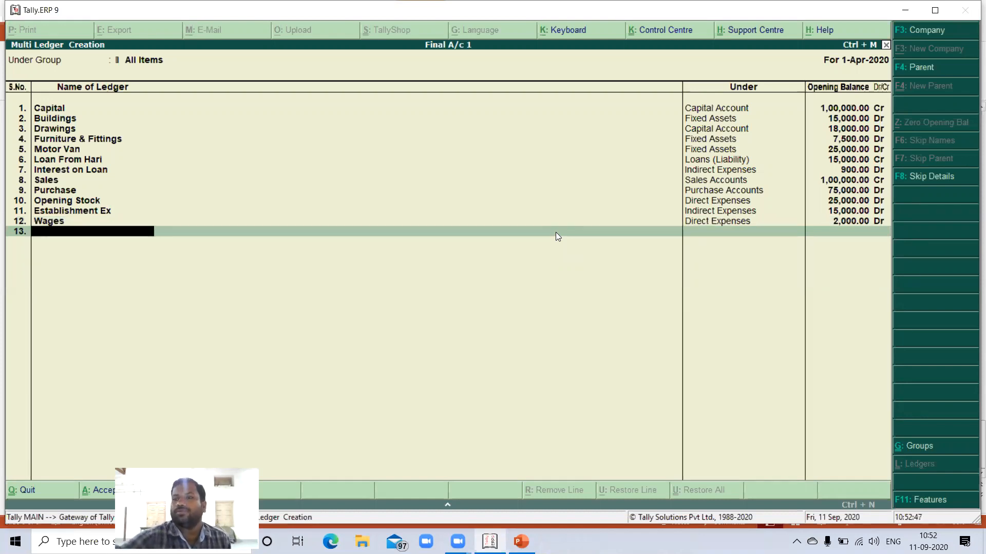
- Add an Insurance ledger under Indirect Expenses with an opening balance of 1,000 Dr
text(Ins)
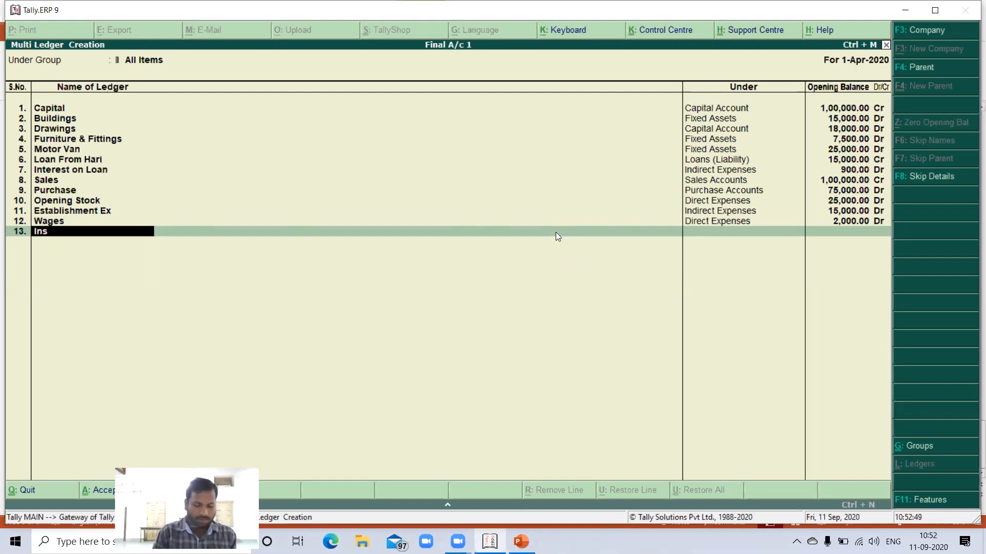
text(urance)
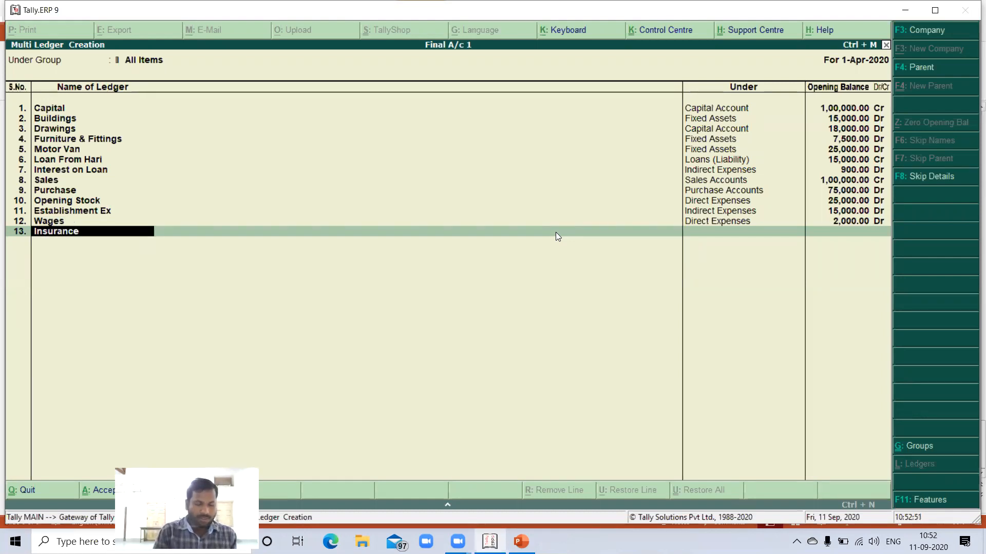
key(Return)
text(In)
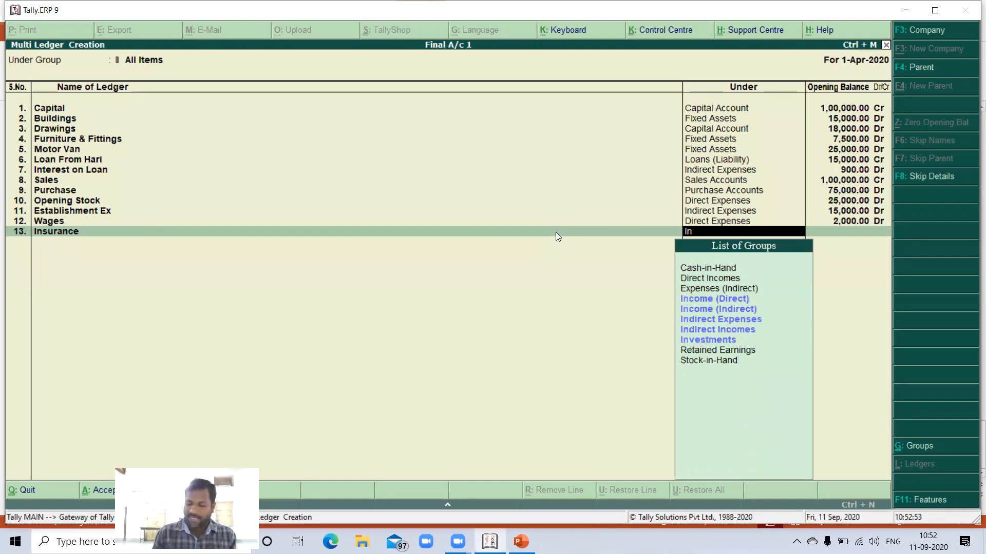
key(Down)
key(Down)
key(Down)
key(Down)
key(Down)
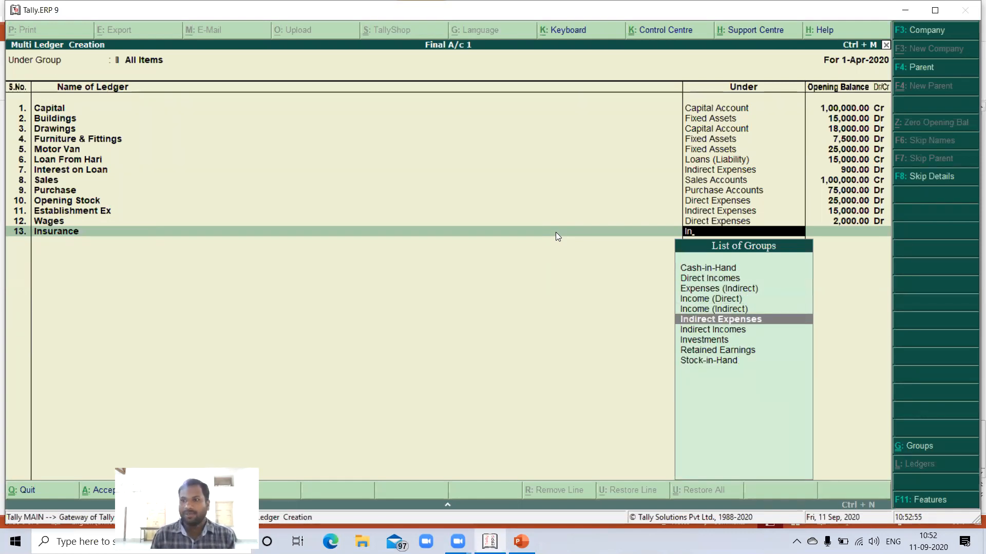
key(Return)
text(1000)
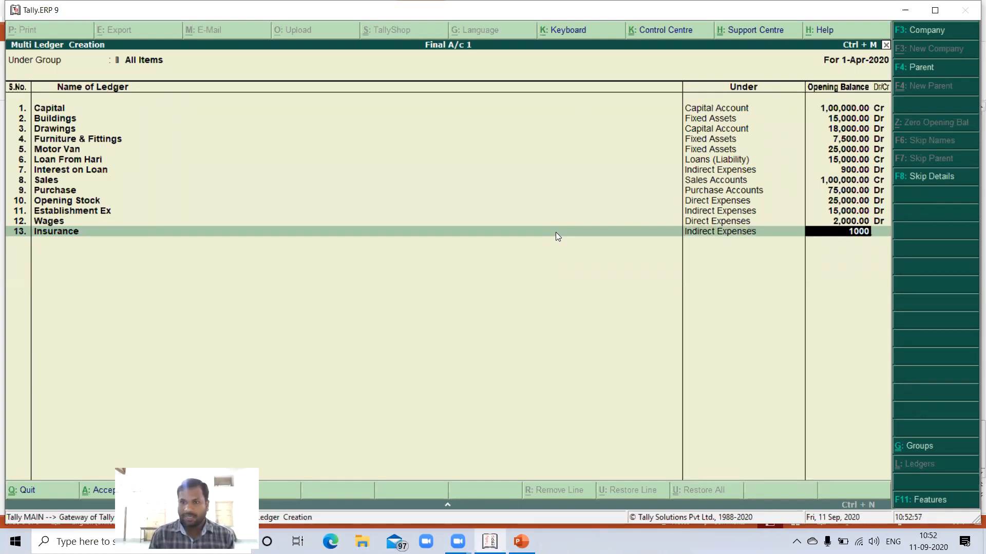
key(Return)
key(Return)
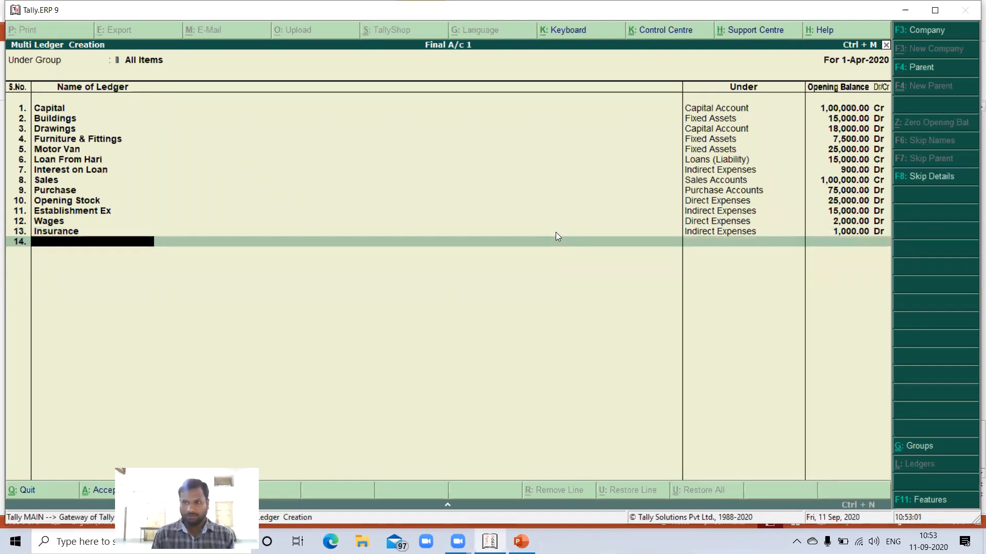
- Add a Commission Re ledger under Indirect Incomes with an opening balance of 4,500 Cr
text(Commis)
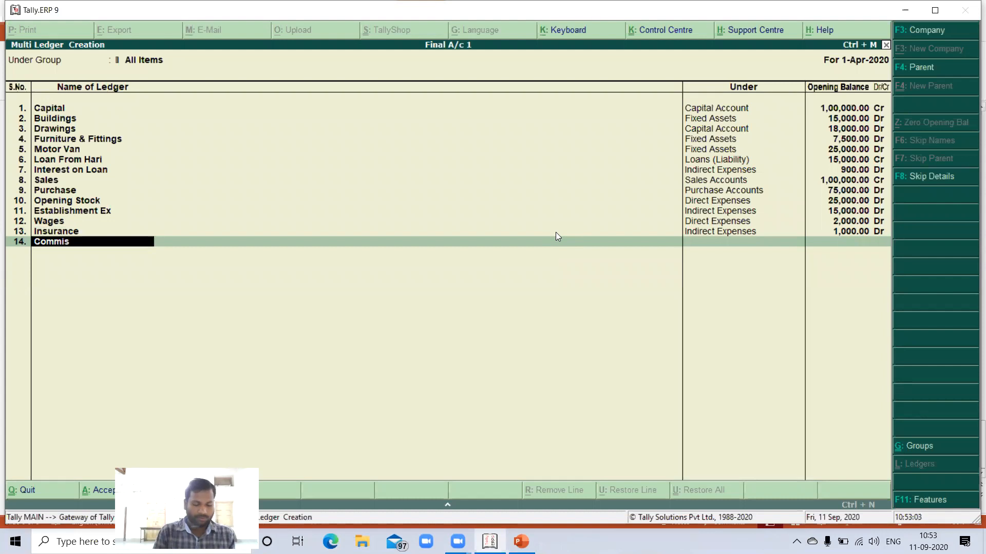
text(sion Re)
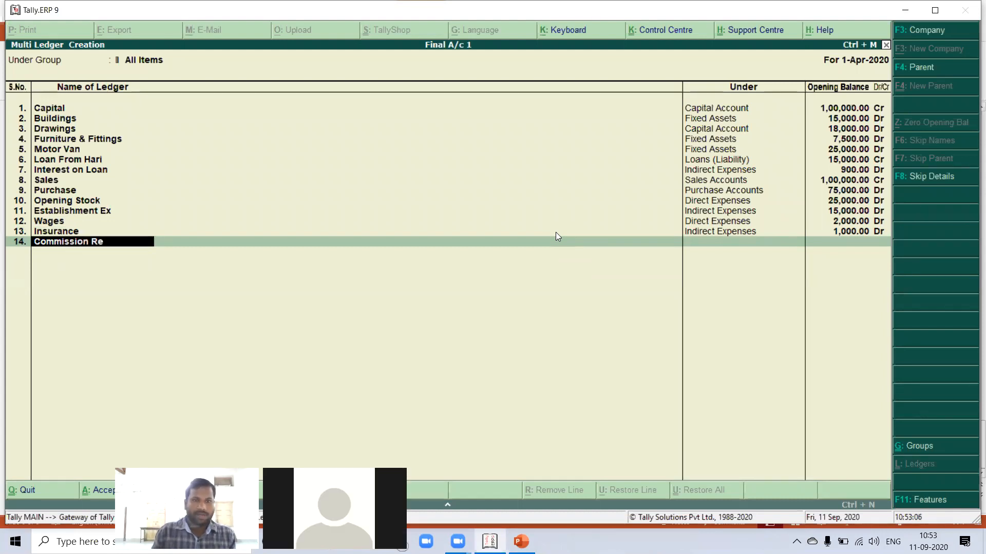
key(Return)
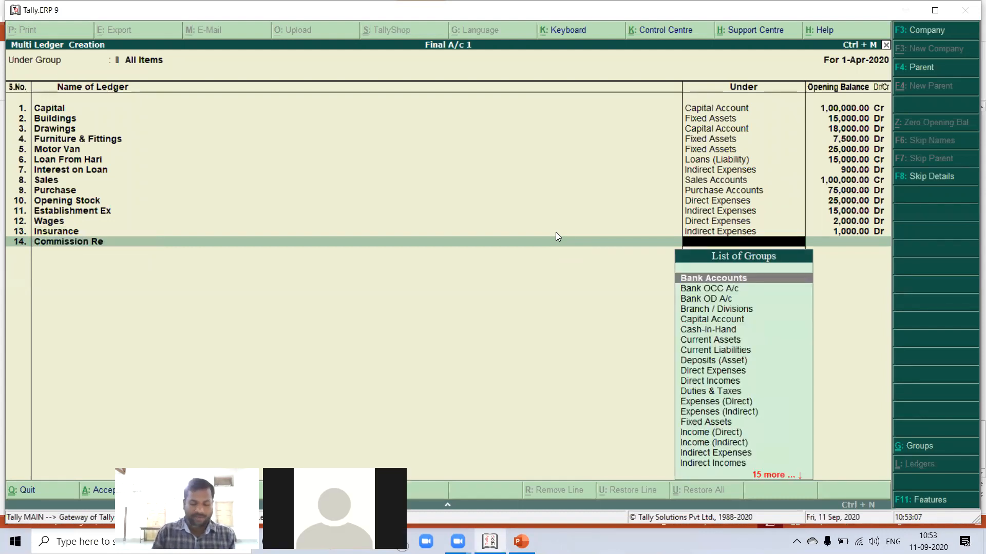
text(In)
key(Down)
key(Down)
key(Down)
key(Down)
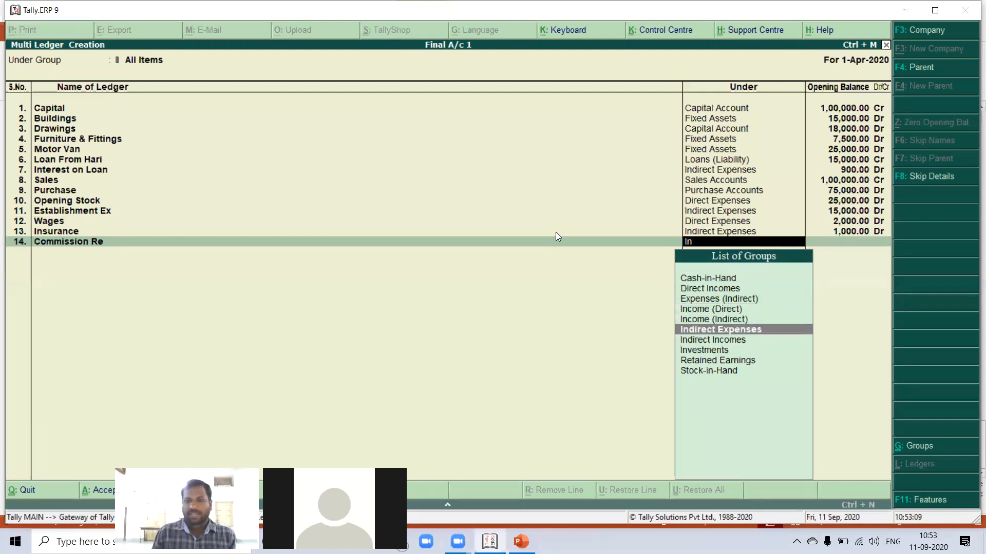
key(Return)
text(4500)
key(Return)
key(Return)
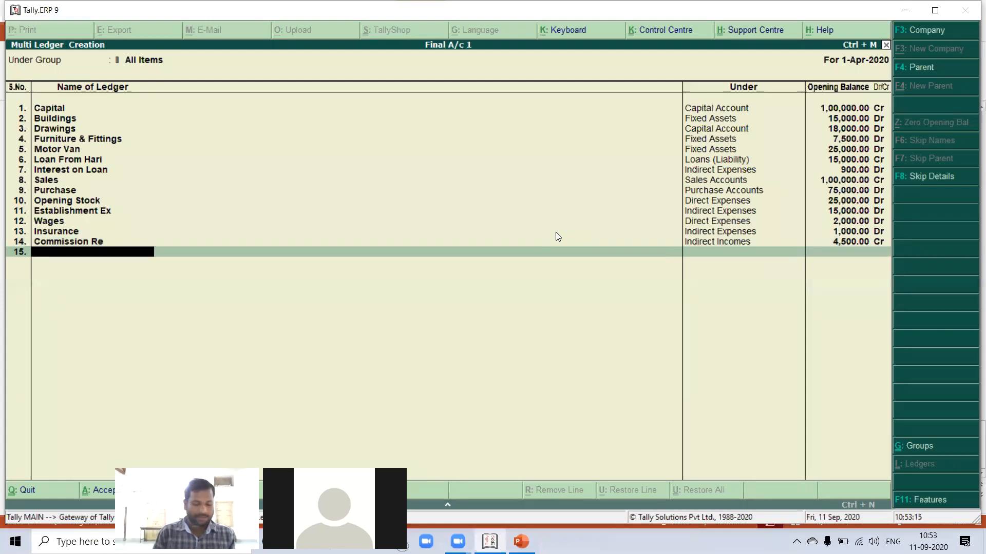
- Add a Sundry Debtors ledger under the Sundry Debtors group with an opening balance of 28,100 Dr
text(Sundr)
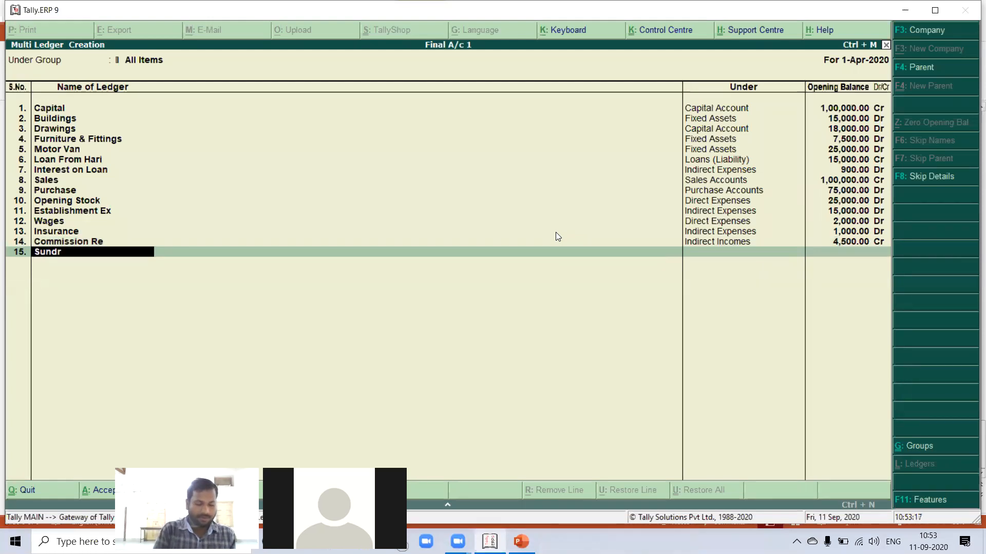
text(y Deb)
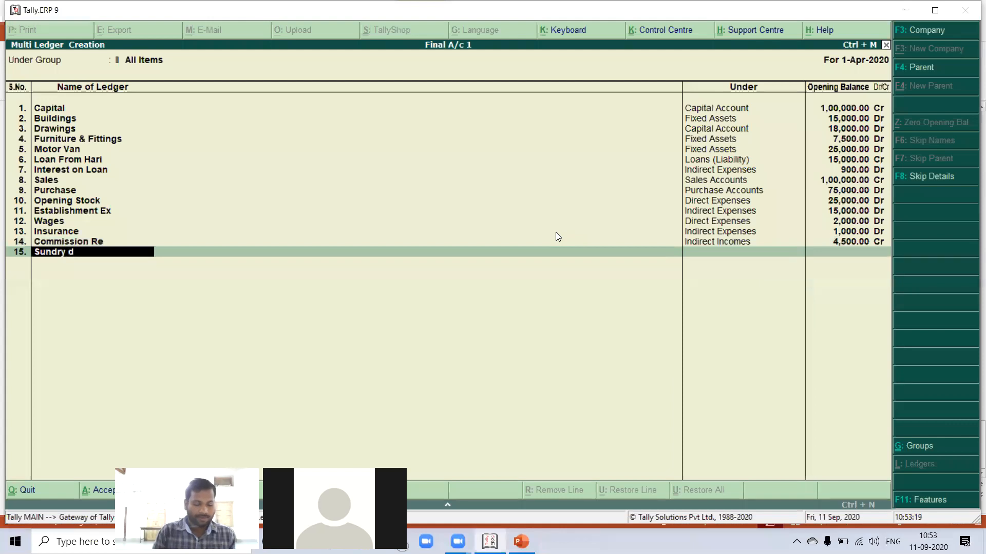
text(tors)
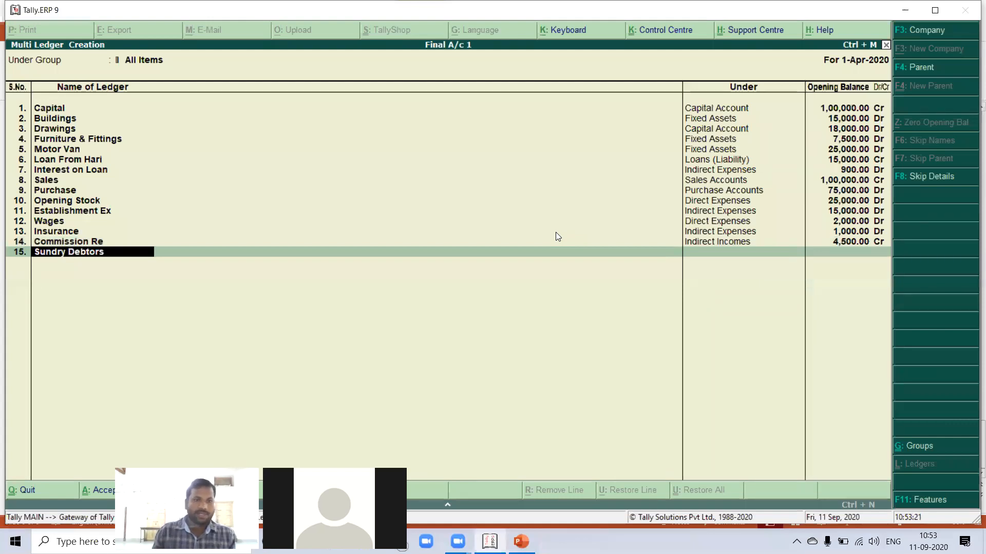
key(Return)
text(Su)
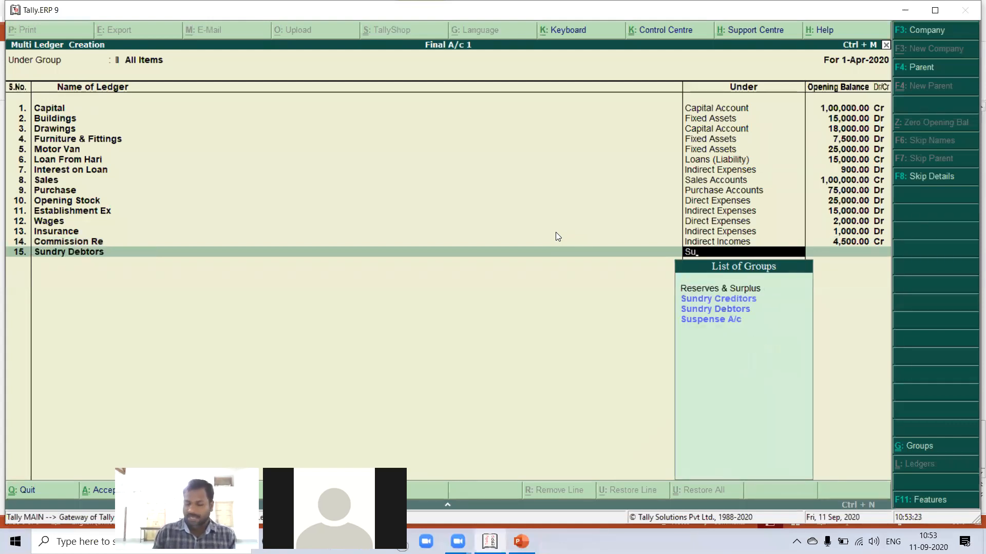
key(Down)
key(Return)
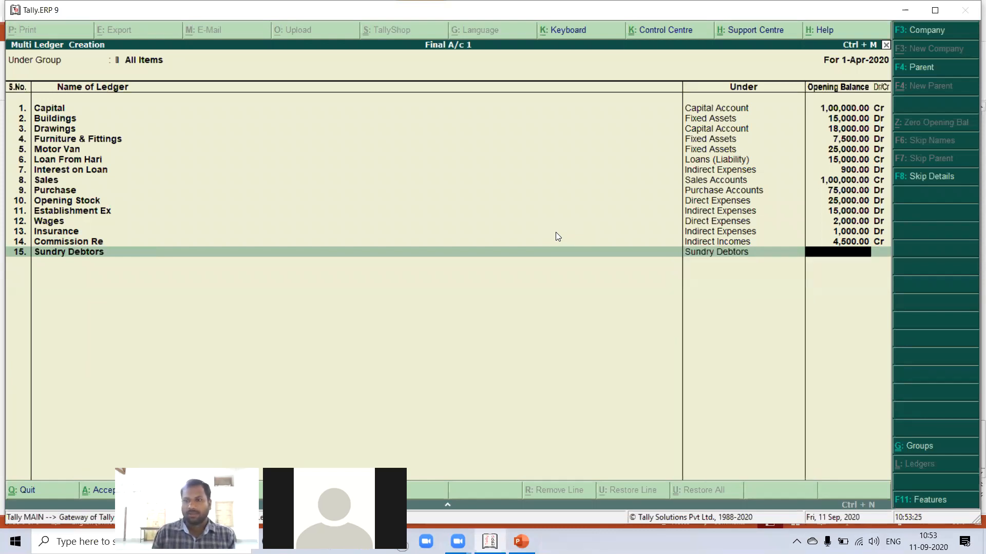
text(28100)
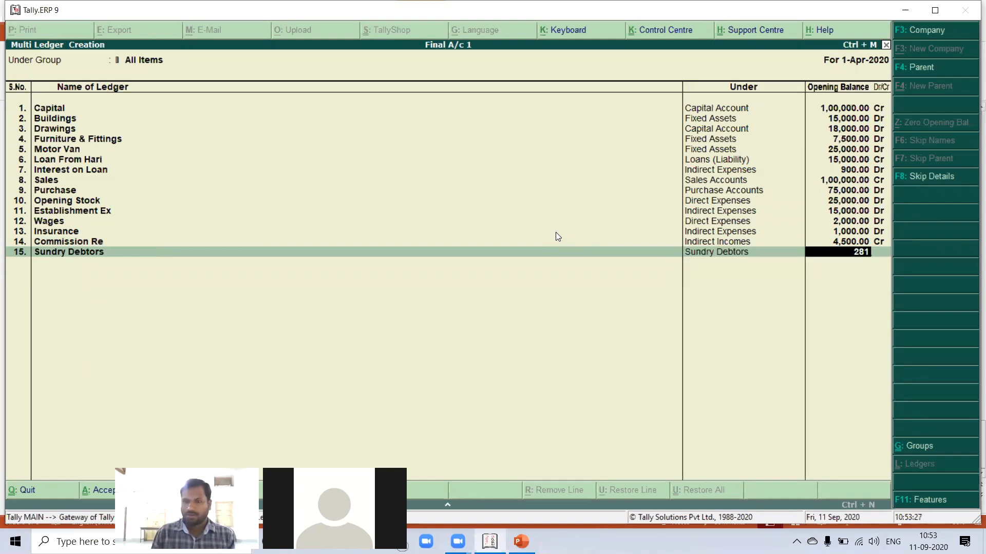
key(Return)
key(Return)
key(Return)
key(Return)
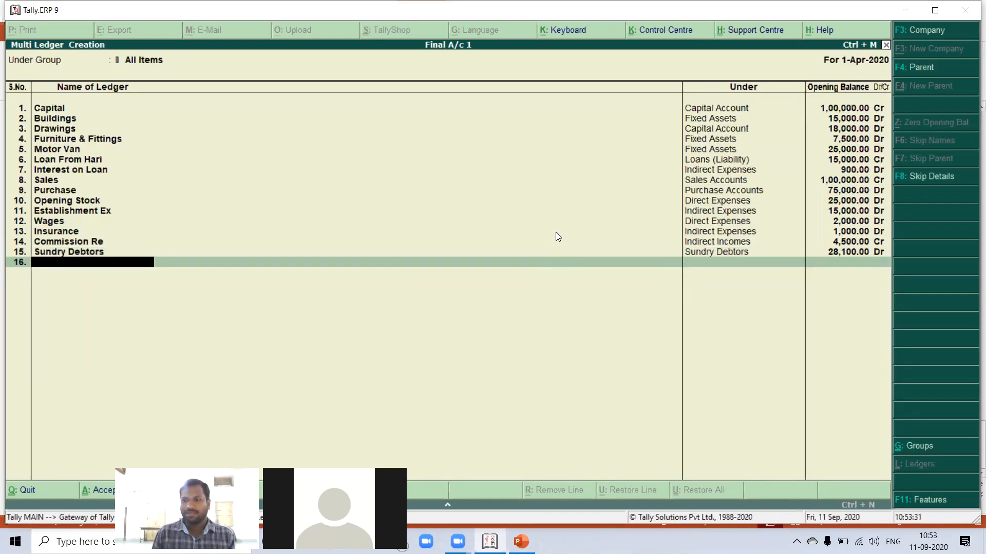
- Add a ledger named Banj under Bank Accounts with an opening balance of 20,000 Dr
text(Banj)
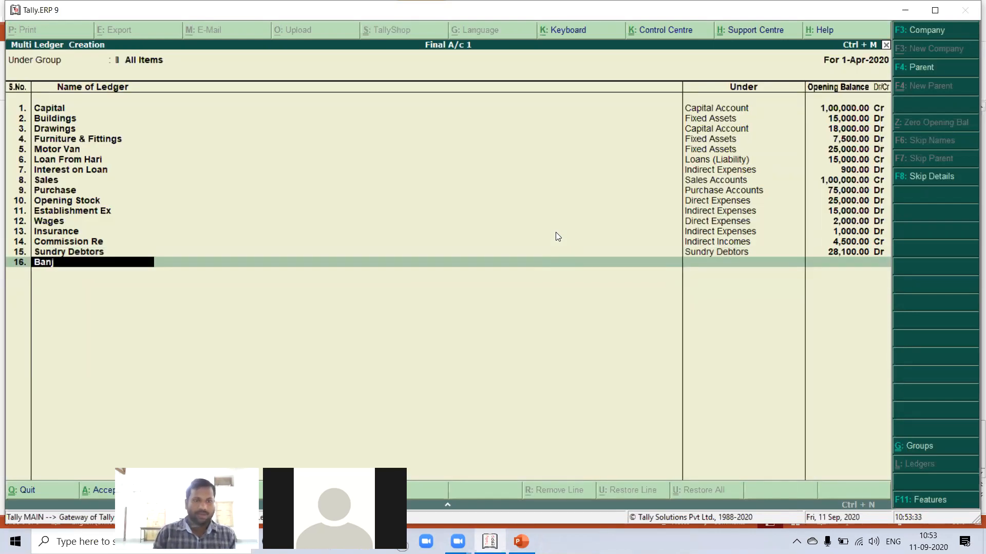
key(Return)
text(B)
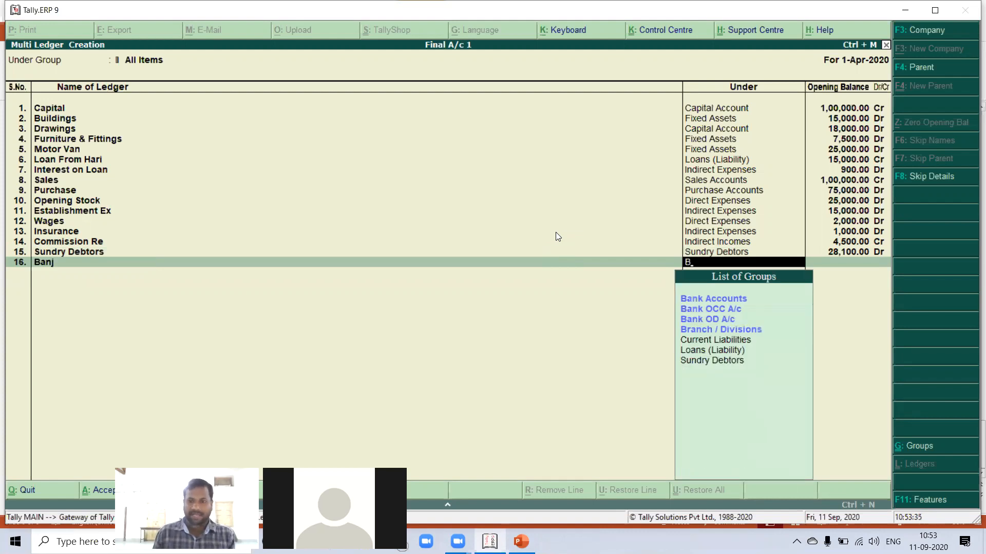
key(Return)
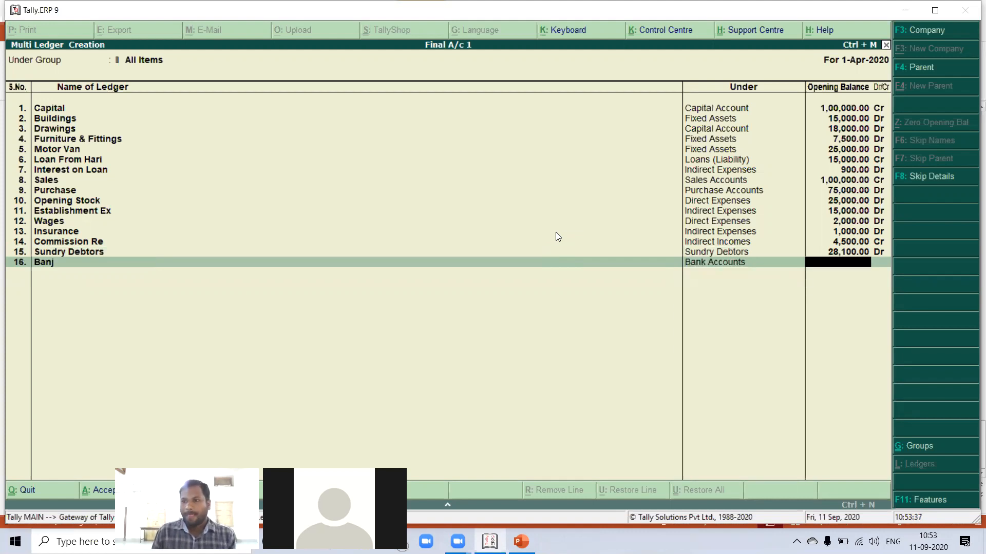
text(20000)
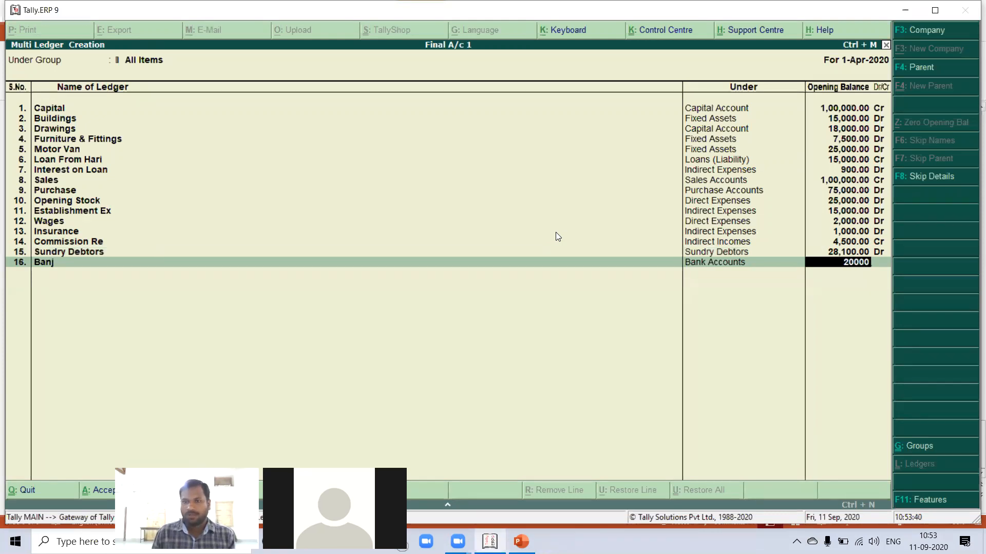
key(Return)
key(Return)
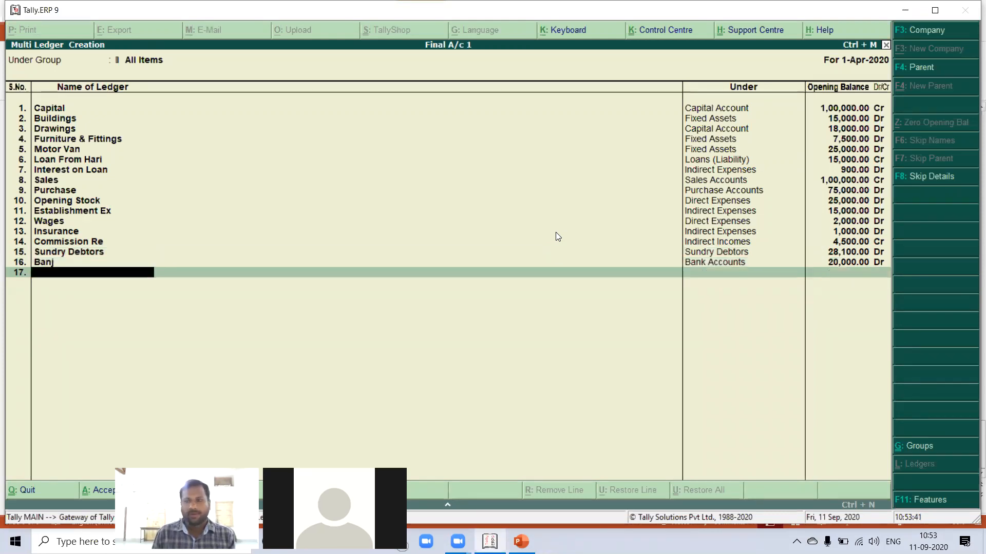
- Correct the name of the ledger Banj to Bank, keeping its group and opening balance
key(BackSpace)
key(BackSpace)
key(BackSpace)
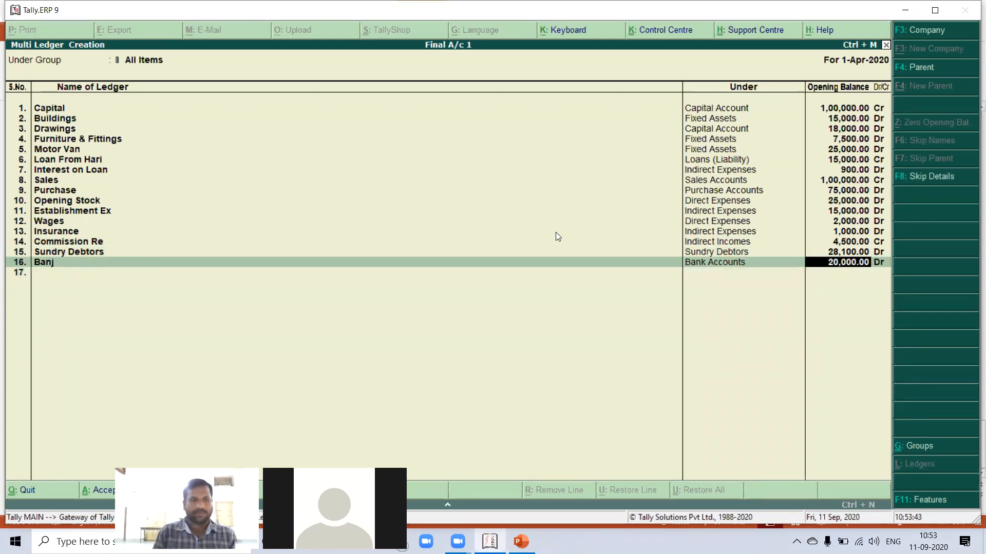
key(BackSpace)
key(BackSpace)
text(nk)
key(Return)
key(Return)
key(Return)
key(Return)
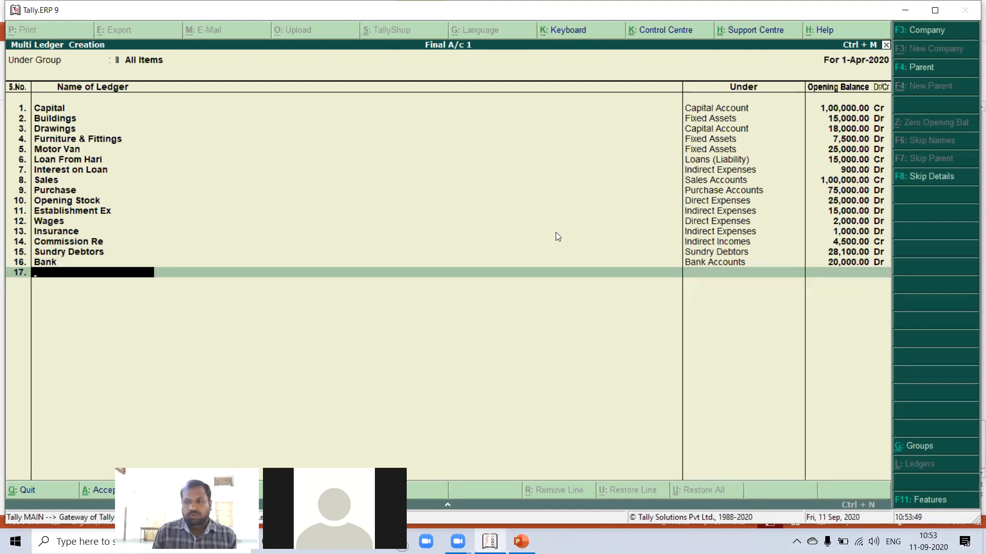
- Add a Sundry Creditors ledger under the Sundry Creditors group with an opening balance of 10,000 Cr, leaving the bill-wise breakup empty
text(Sundry Cred)
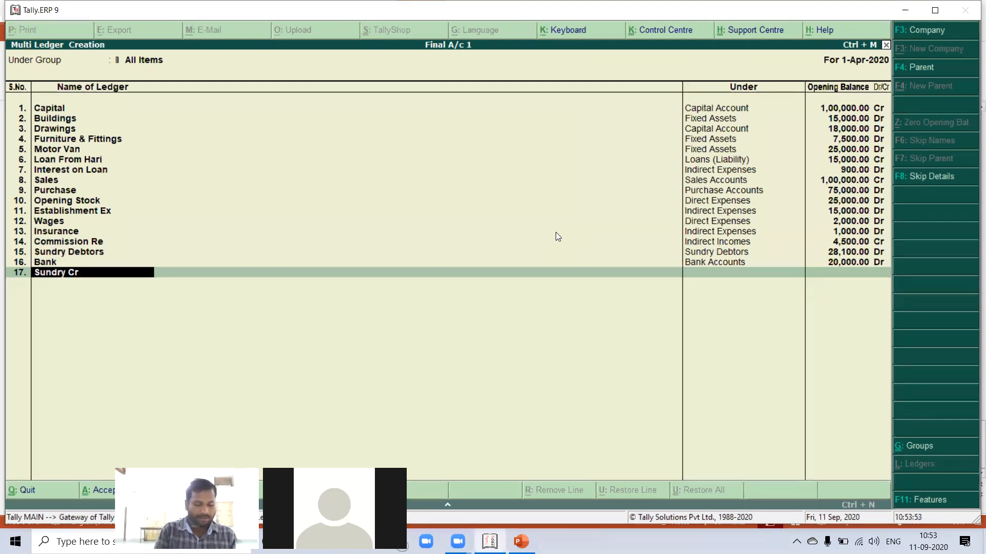
text(rs)
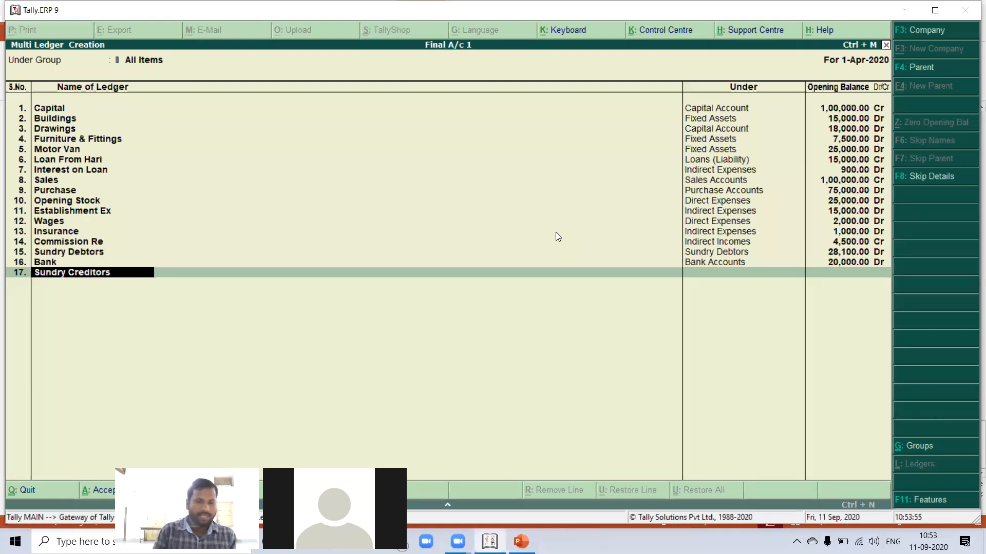
key(Return)
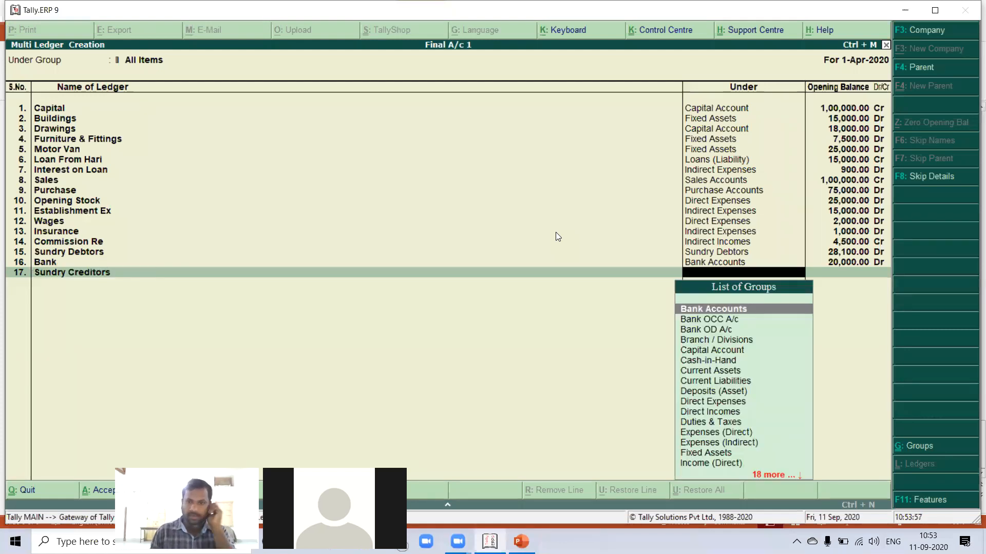
text(Su)
key(Down)
key(Down)
key(Up)
key(Return)
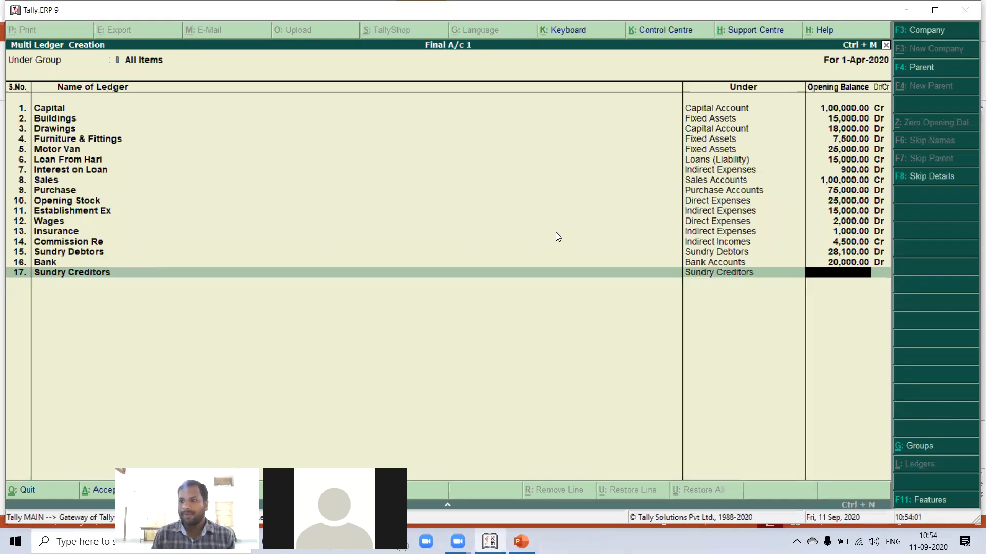
text(10,000)
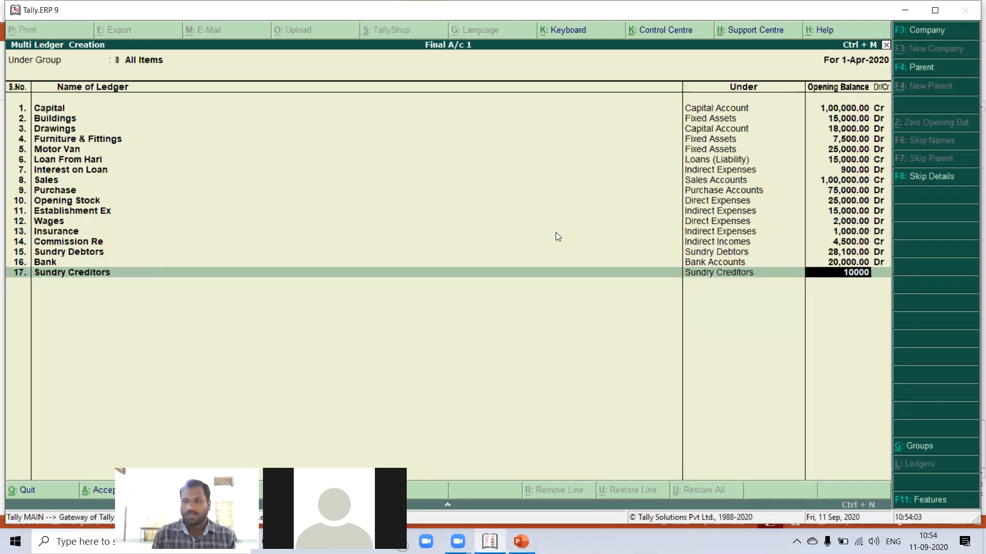
key(Return)
key(Return)
key(Return)
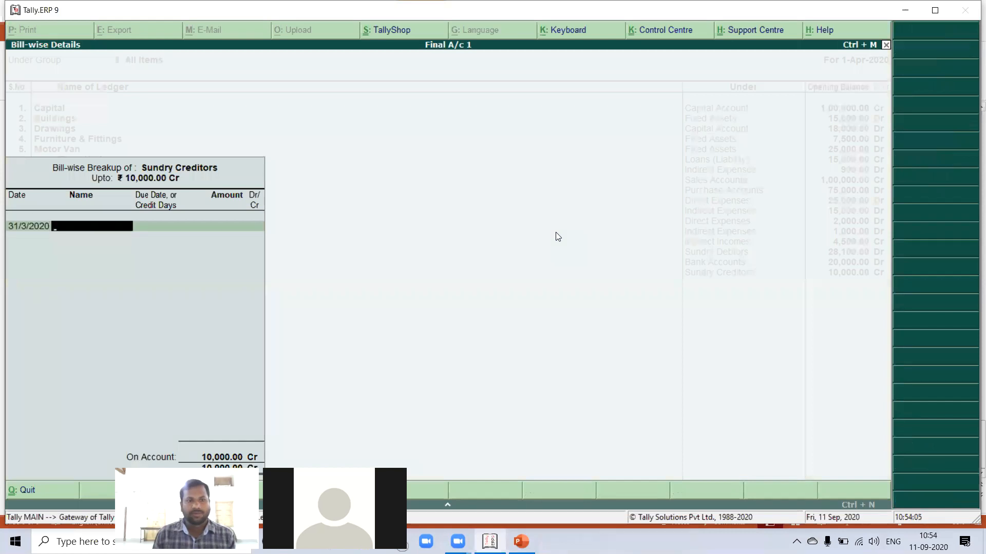
key(Return)
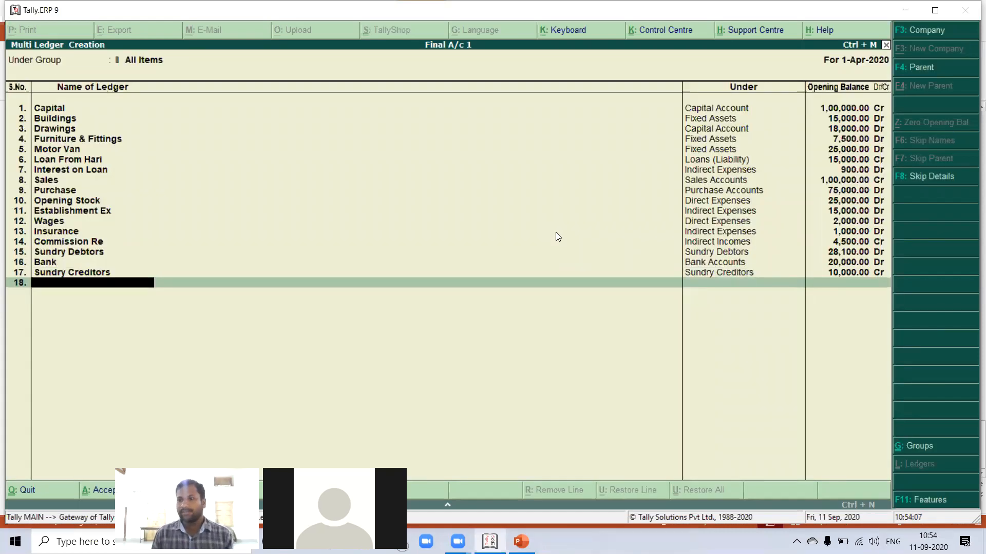
- Add an Interest Re ledger under Indirect Incomes with an opening balance of 3,000 Cr
text(Int)
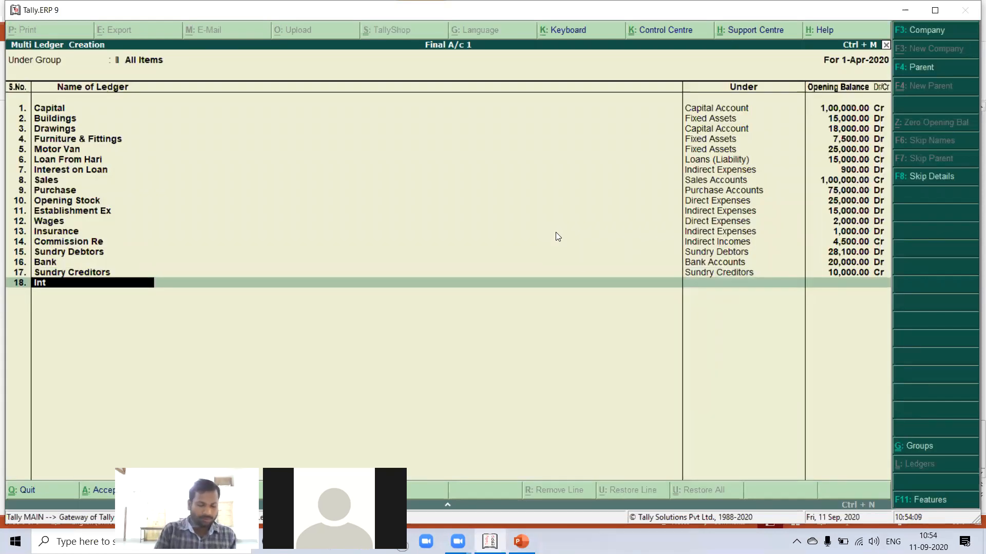
text(erest Re)
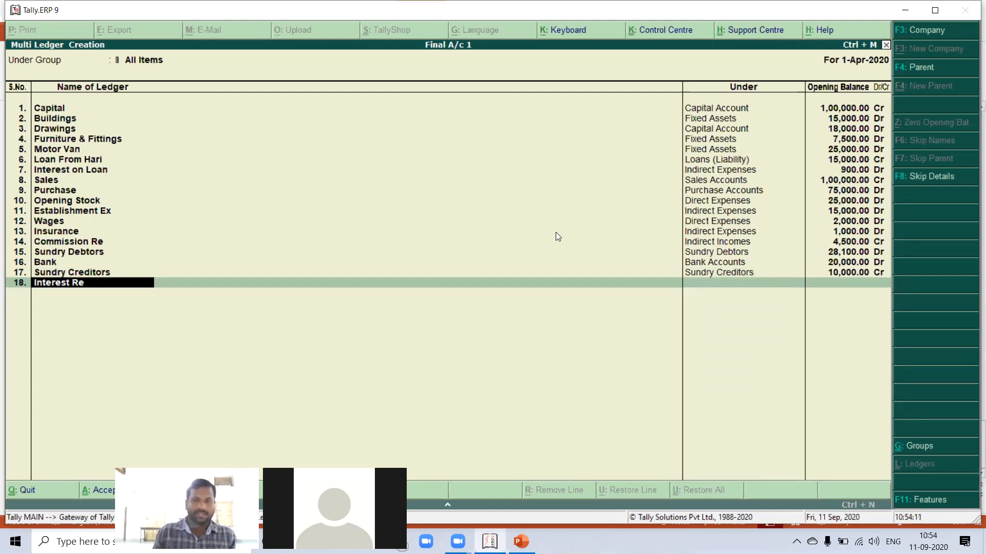
key(Return)
text(In)
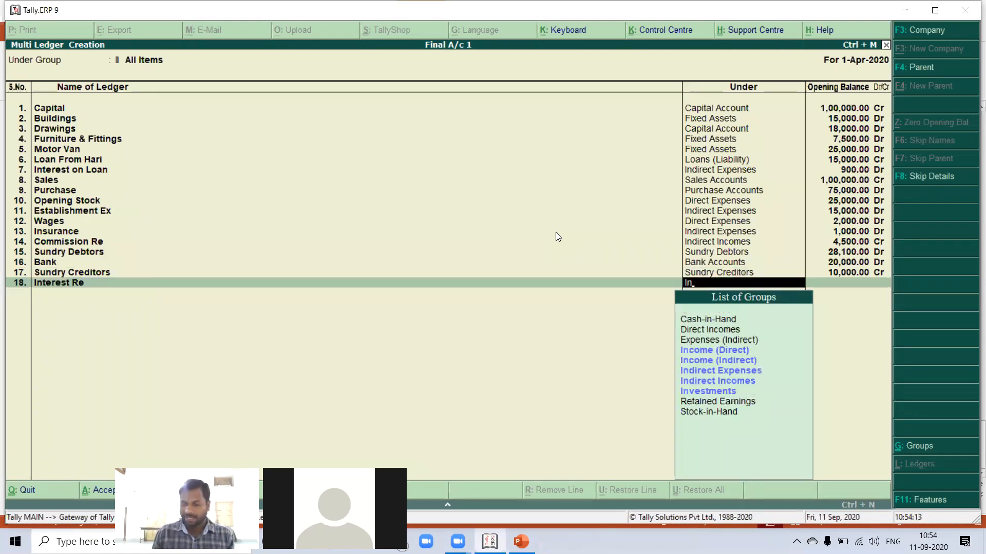
key(Down)
key(Down)
key(Down)
key(Down)
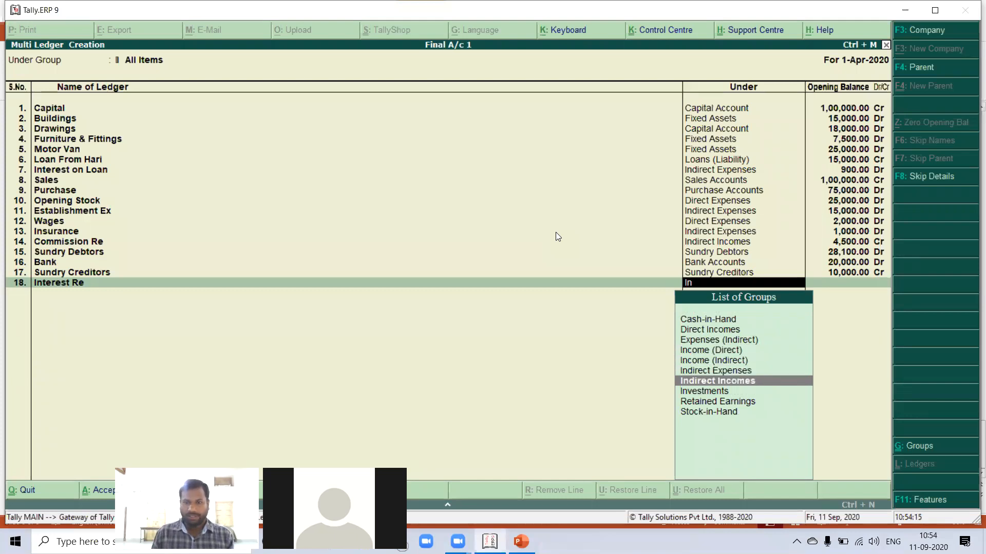
key(Return)
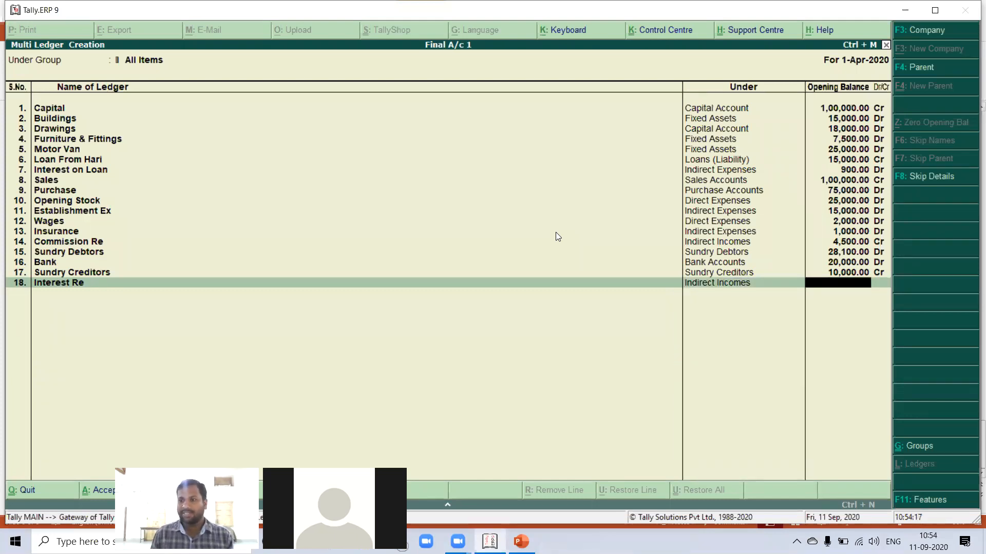
text(3000)
key(Return)
key(Return)
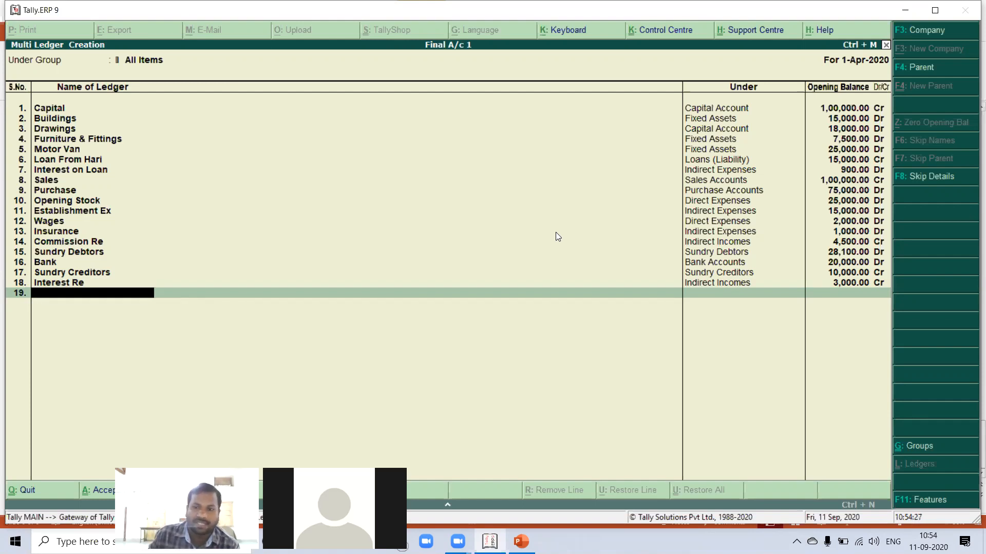
- Save the multiple ledger list and return to the Gateway of Tally
key(Return)
key(Return)
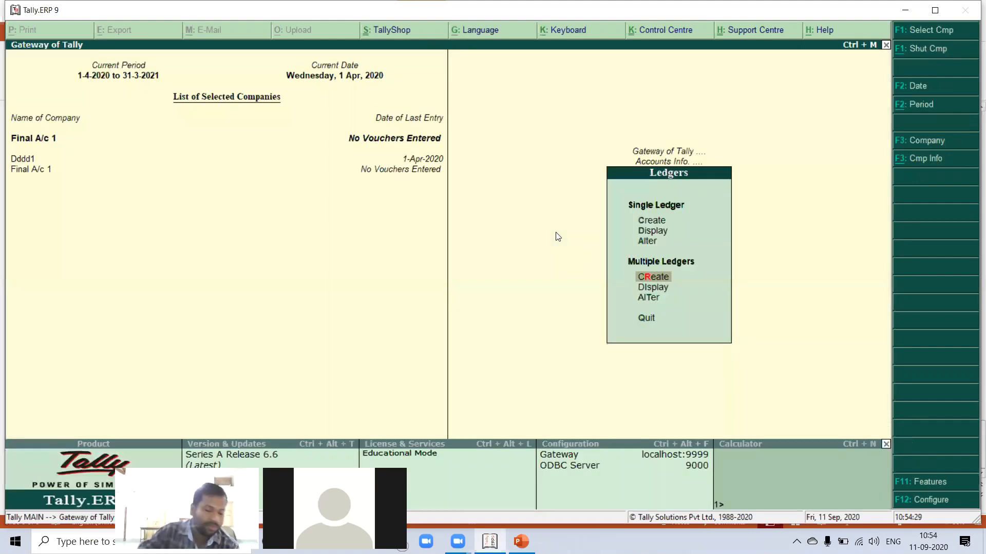
key(Escape)
key(Escape)
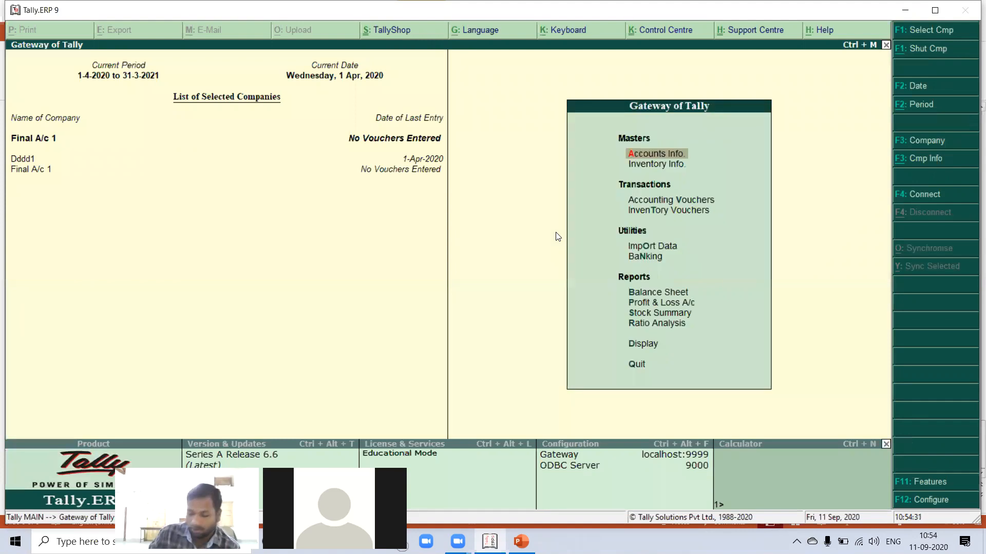
- Review the Trial Balance of Final A/c 1 for matching debit and credit totals and return to the Gateway of Tally
key(Down)
key(Down)
key(Down)
key(Down)
key(Down)
key(Down)
key(Down)
key(Down)
key(Down)
key(Down)
key(Return)
key(Return)
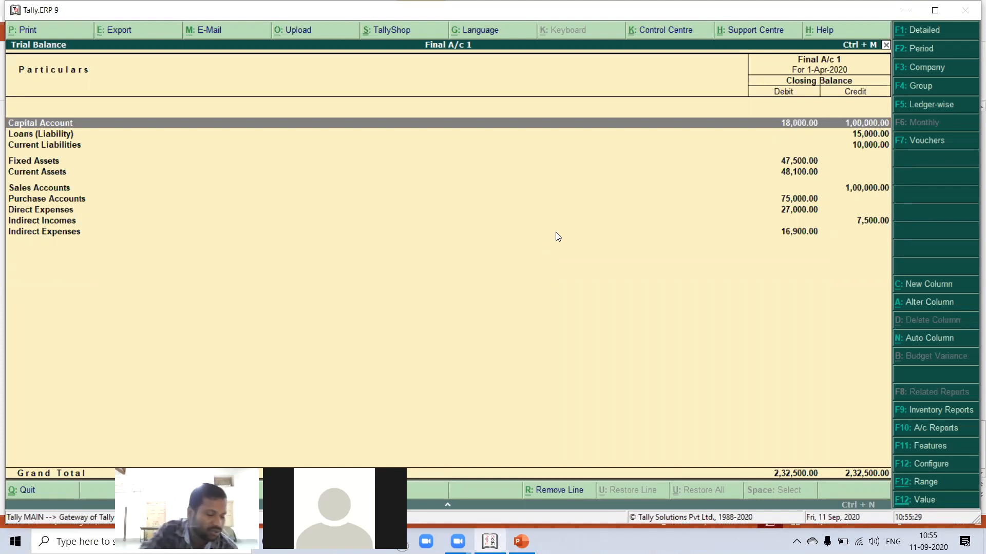
key(Escape)
key(Escape)
key(Escape)
key(Escape)
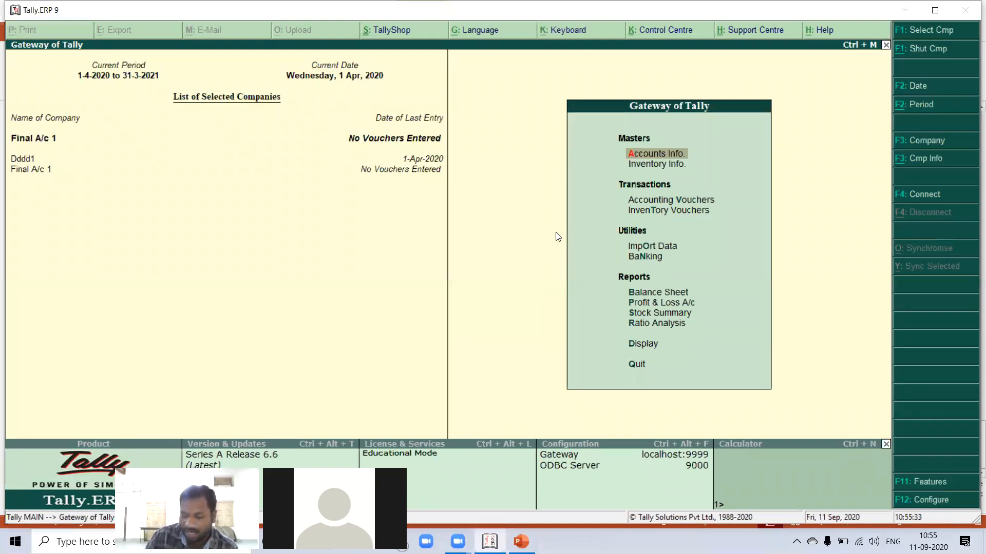
- Start a Journal accounting voucher dated 1-Apr-2020
key(Down)
key(Down)
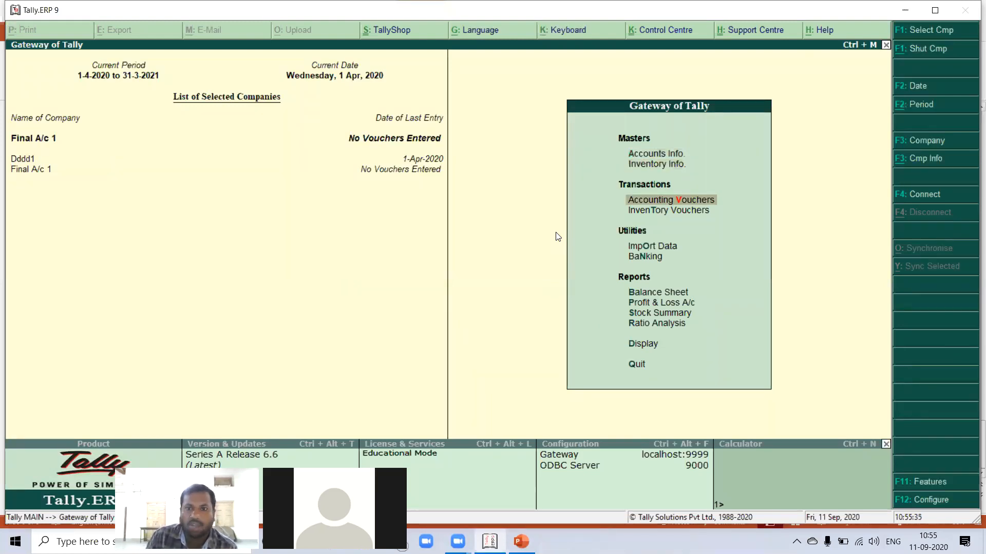
key(Return)
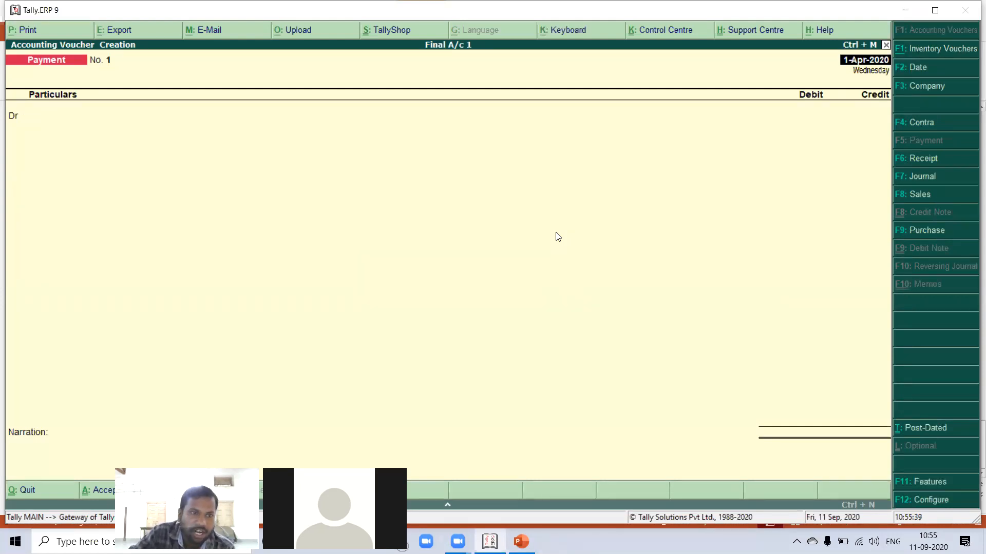
key(F7)
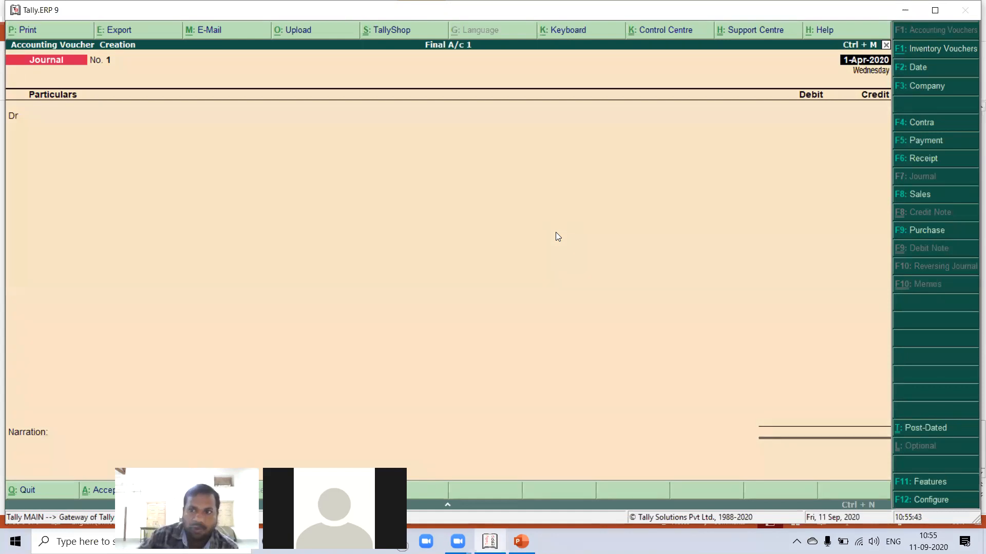
key(Return)
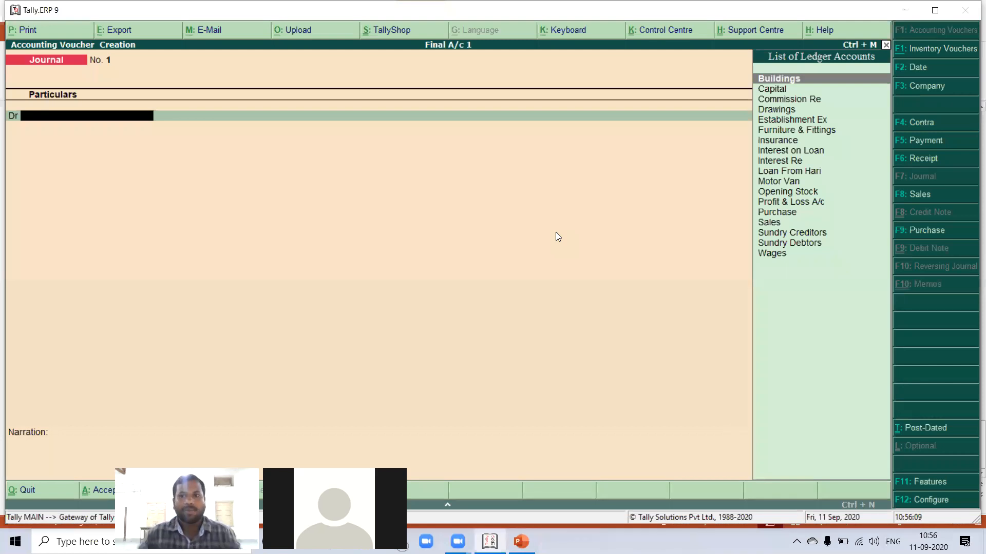
text(co)
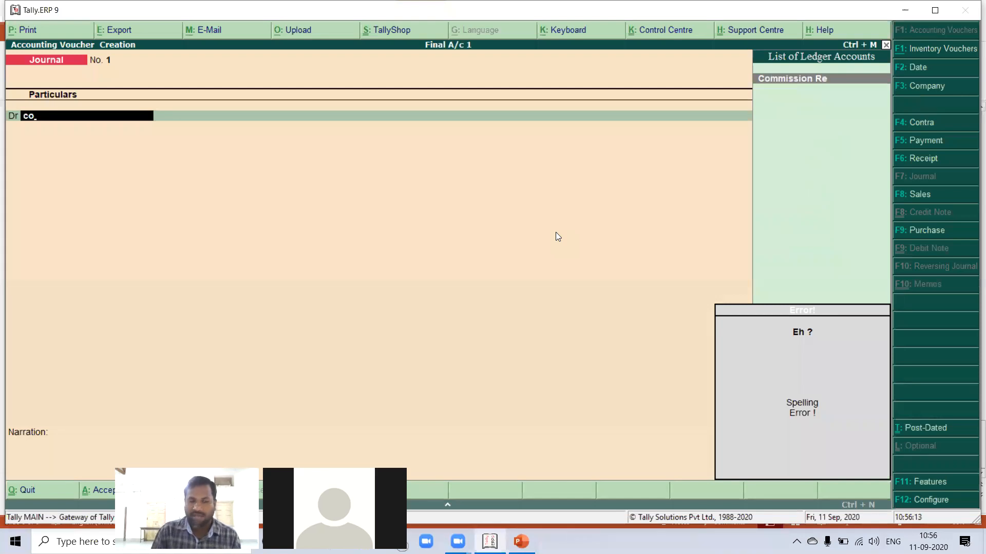
key(BackSpace)
key(BackSpace)
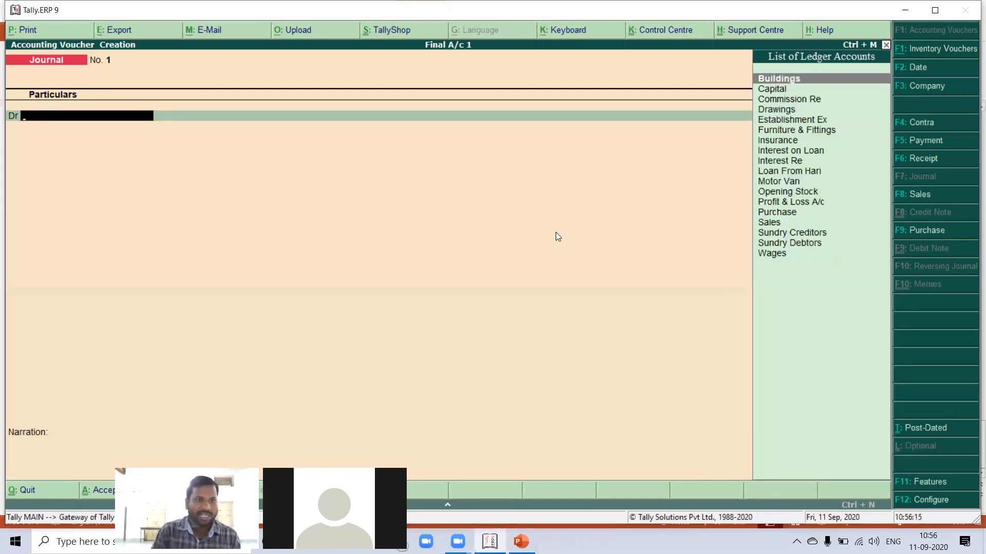
- Create a Closing Stock A/c ledger under Current Assets from within the journal voucher's debit line
key(alt+c)
text(Closing)
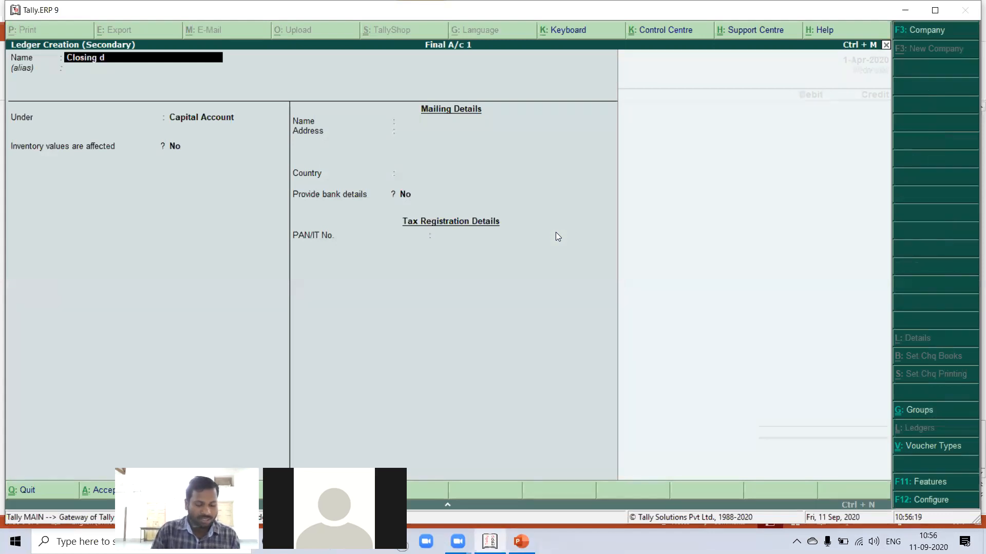
text( Stock)
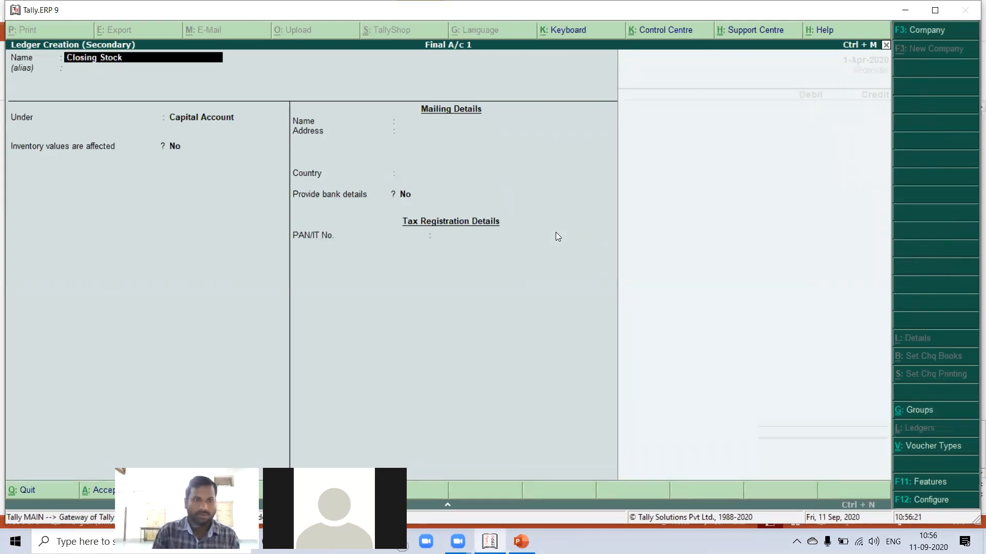
text( A/c)
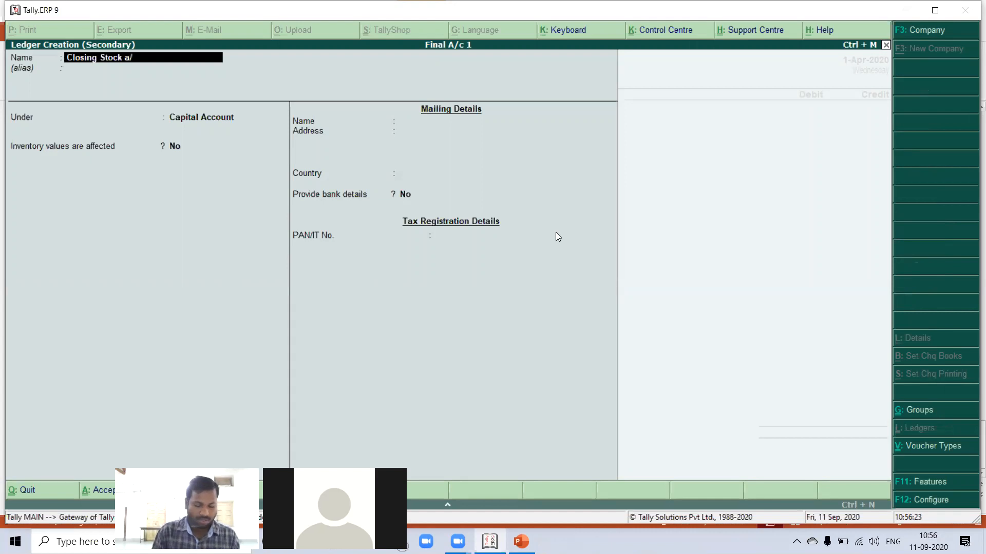
key(Return)
key(Return)
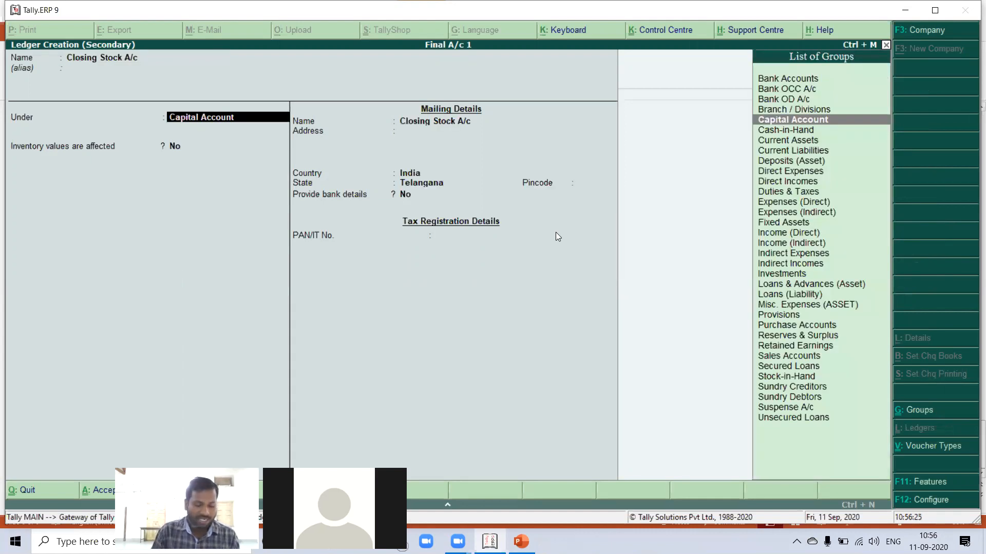
text(Cu)
key(Return)
key(Return)
key(Return)
key(Return)
key(Return)
key(Return)
key(Return)
key(Return)
- Debit Closing Stock A/c with 32,000 in the journal voucher and start its credit line
text(32000)
key(Return)
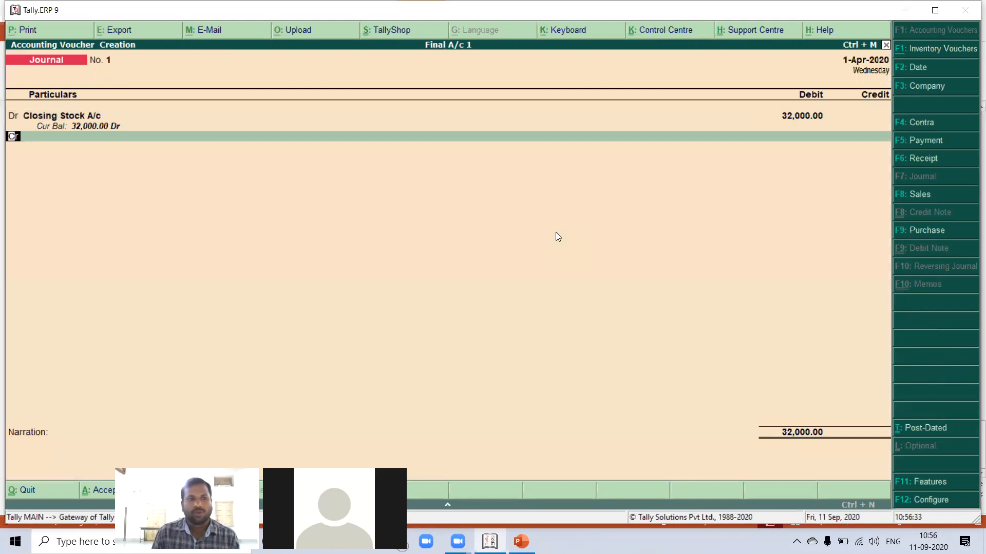
key(Return)
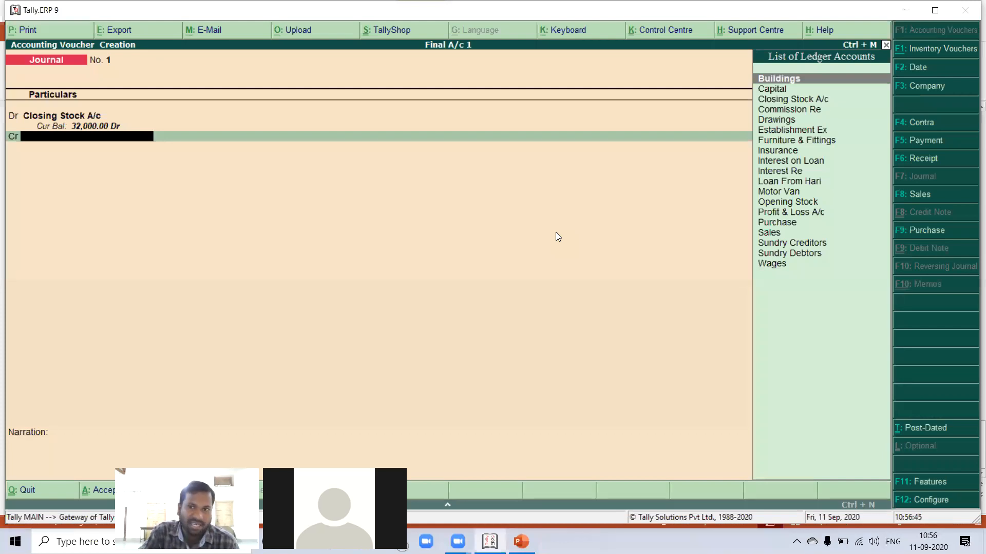
- Create a Trading A/c ledger under Direct Incomes from within the journal voucher's credit line
key(alt+c)
text(Tra)
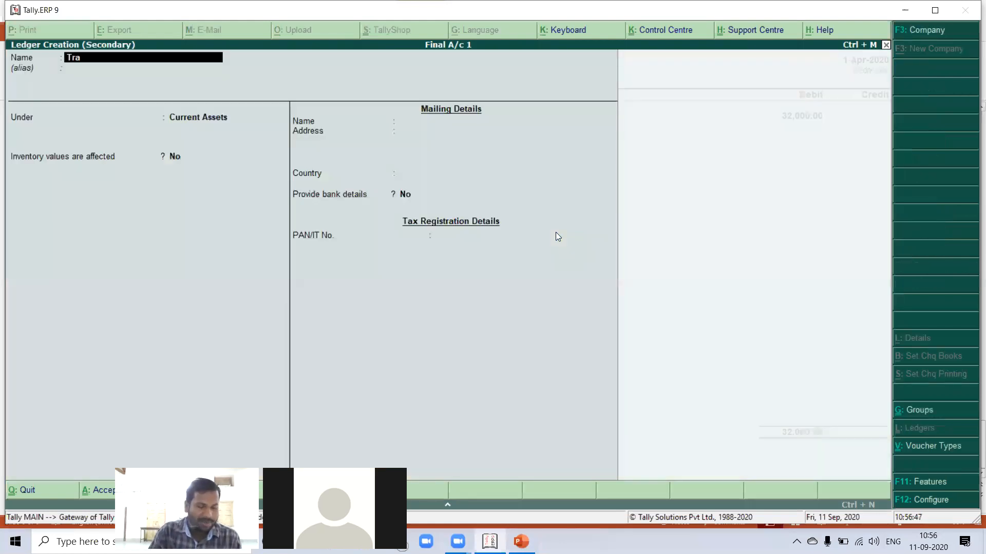
text(ding A/c)
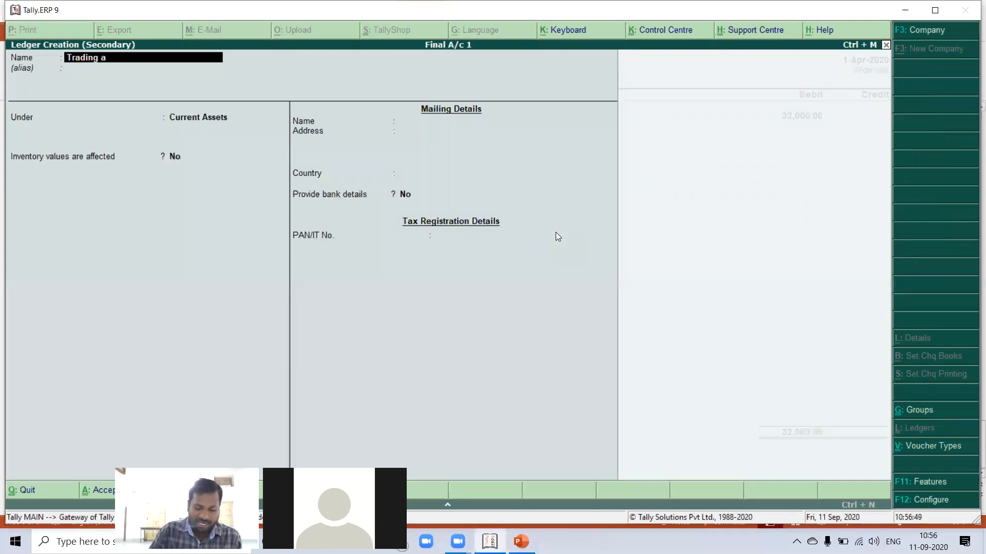
key(Return)
key(Return)
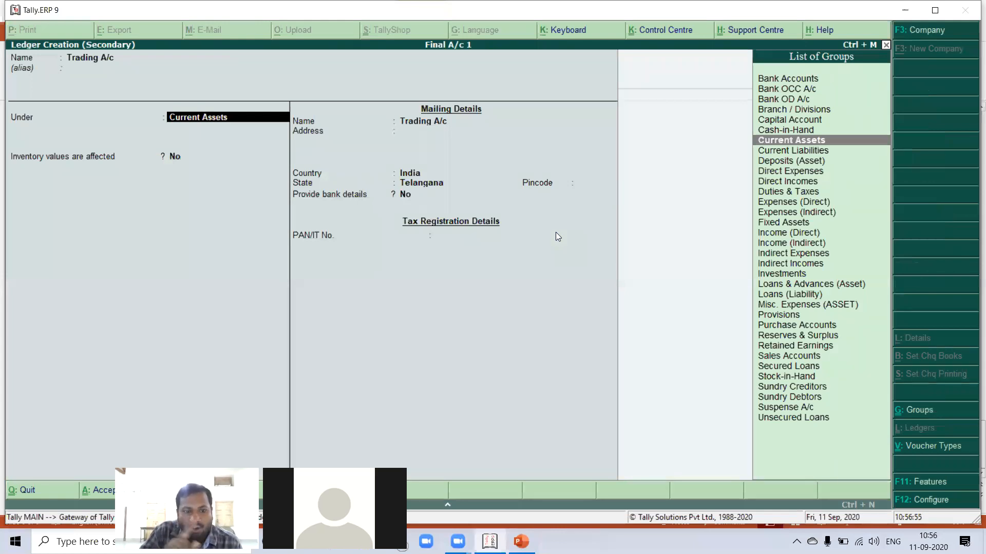
text(Di)
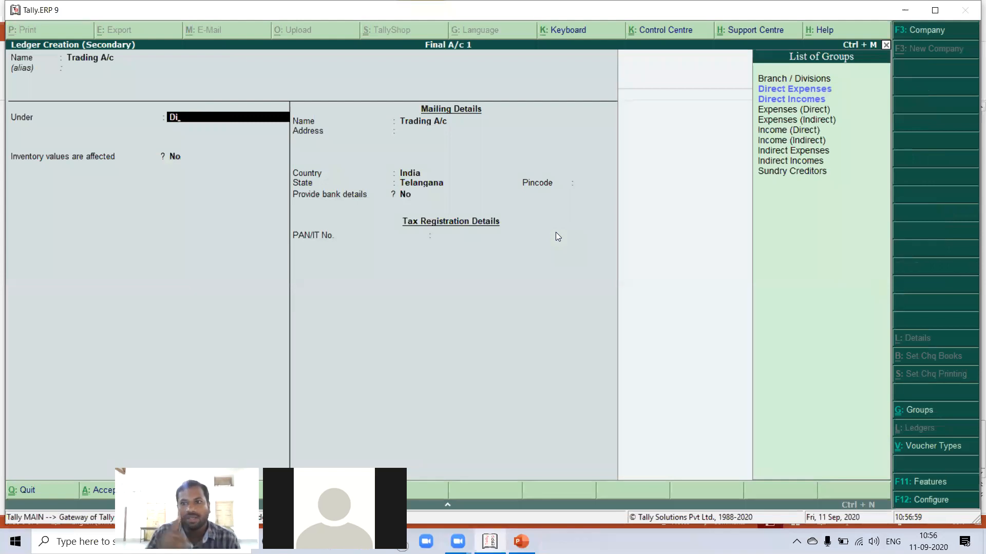
key(Down)
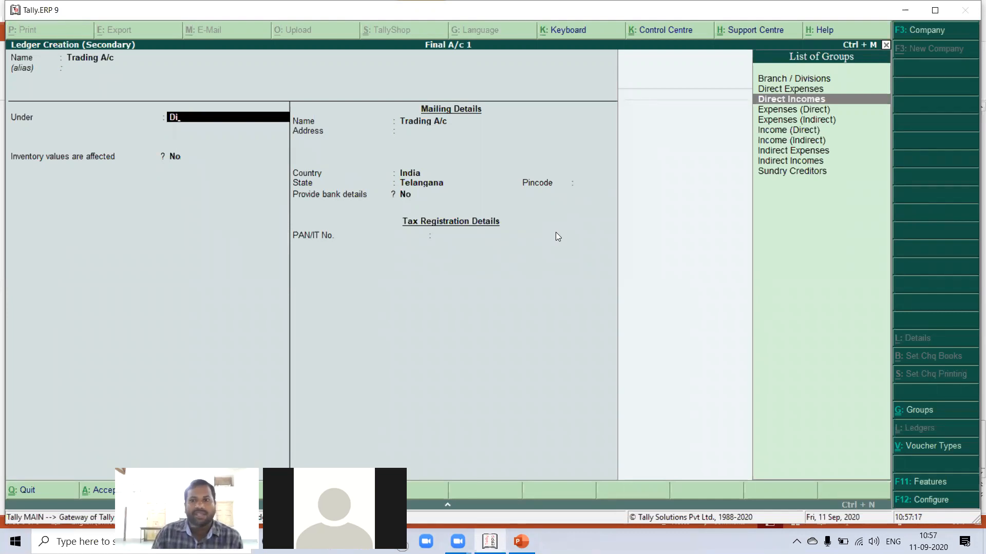
key(Return)
key(Return)
key(Return)
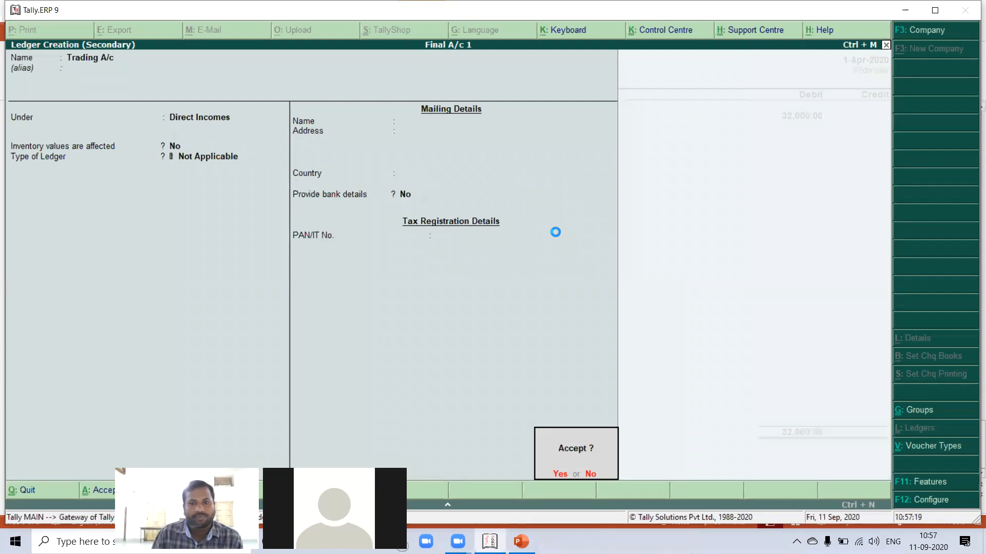
key(Return)
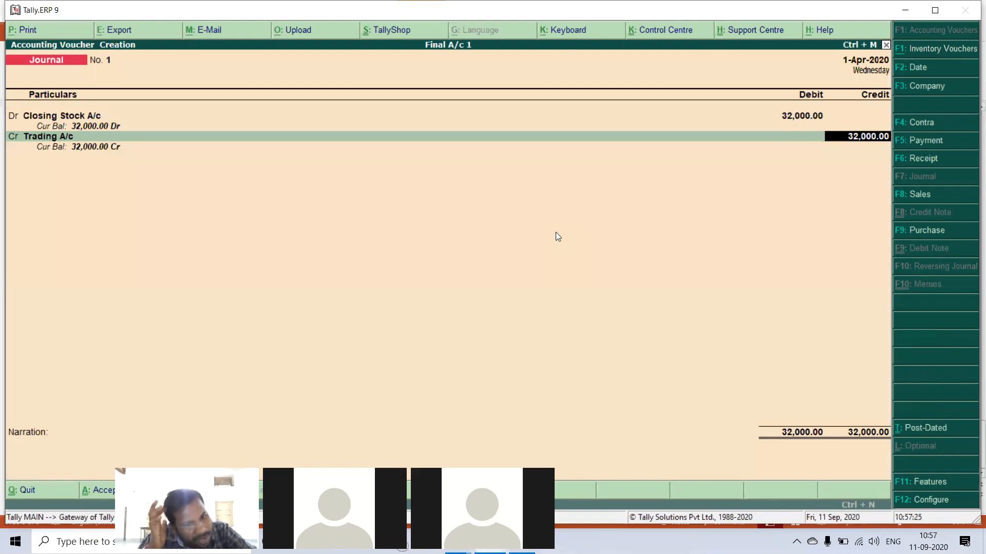
- Credit Trading A/c with 32,000, save the closing stock journal without narration and open the next voucher's debit line dated 1-Apr-2020
key(Return)
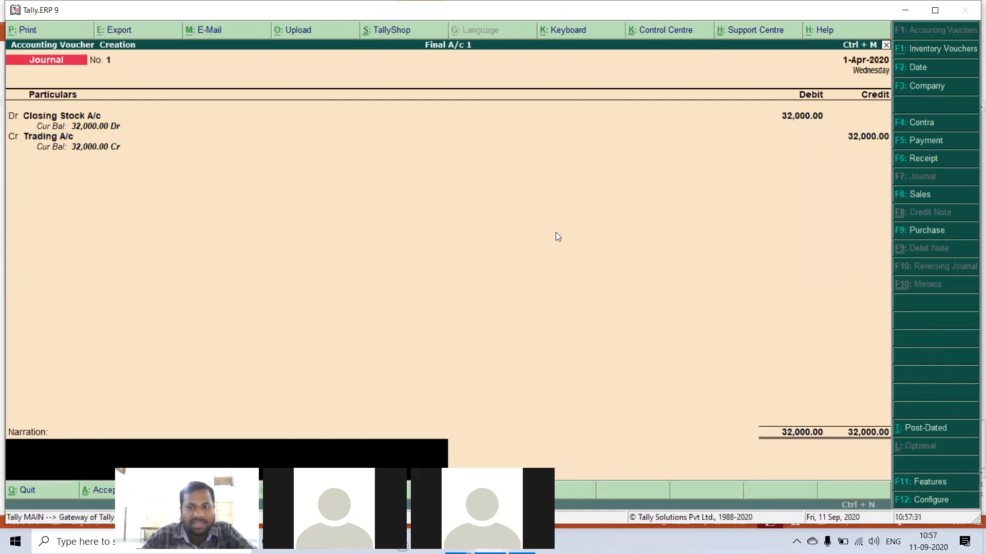
key(Return)
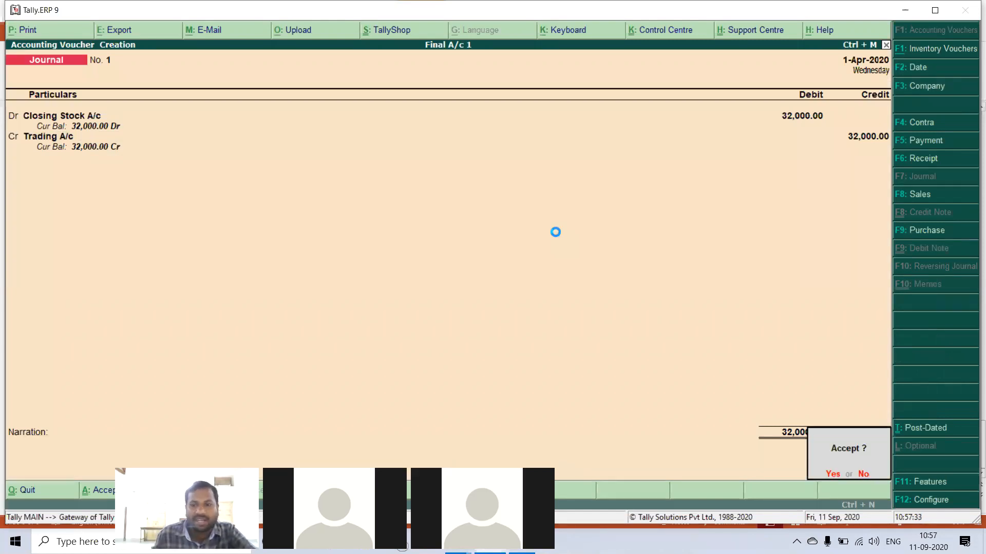
key(Return)
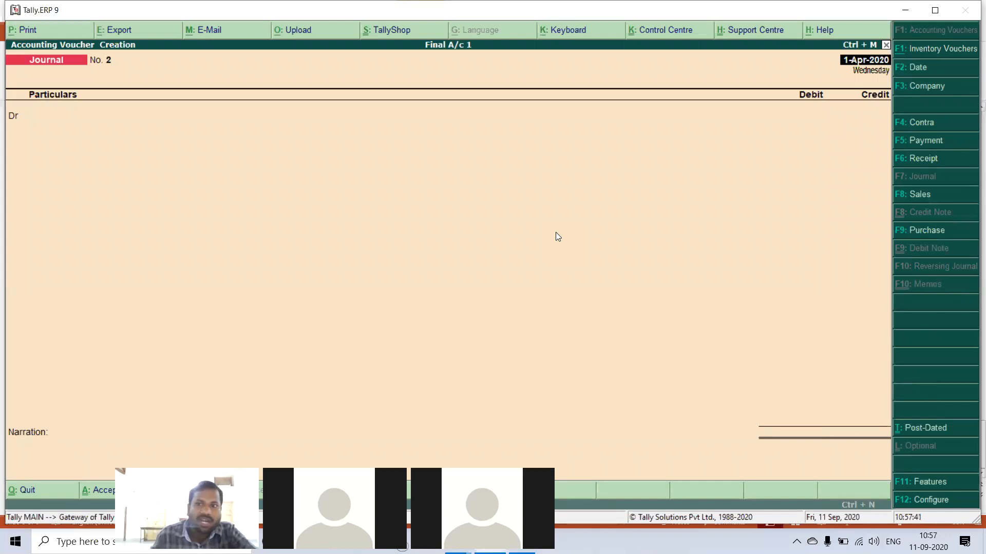
key(Return)
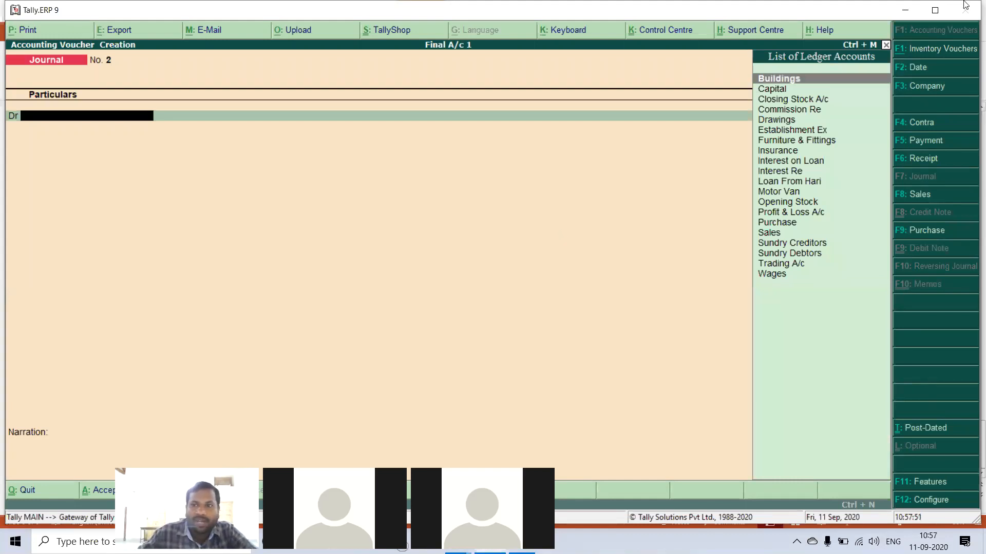
- Switch to the PowerPoint presentation and examine the Dr-cr and Dr+dr adjustment rules on slide 6
click(905, 10)
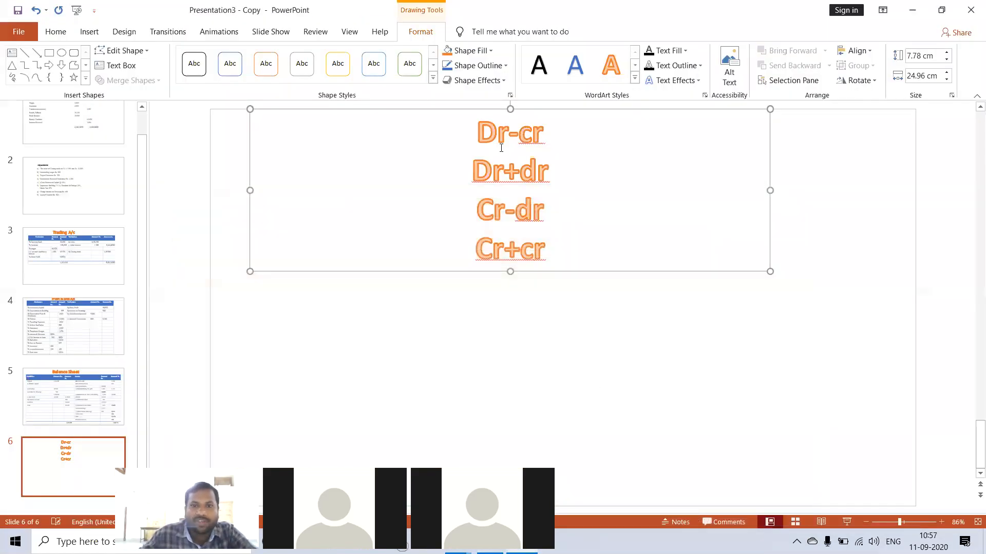
click(490, 136)
click(536, 139)
drag(473, 171, 492, 172)
click(520, 175)
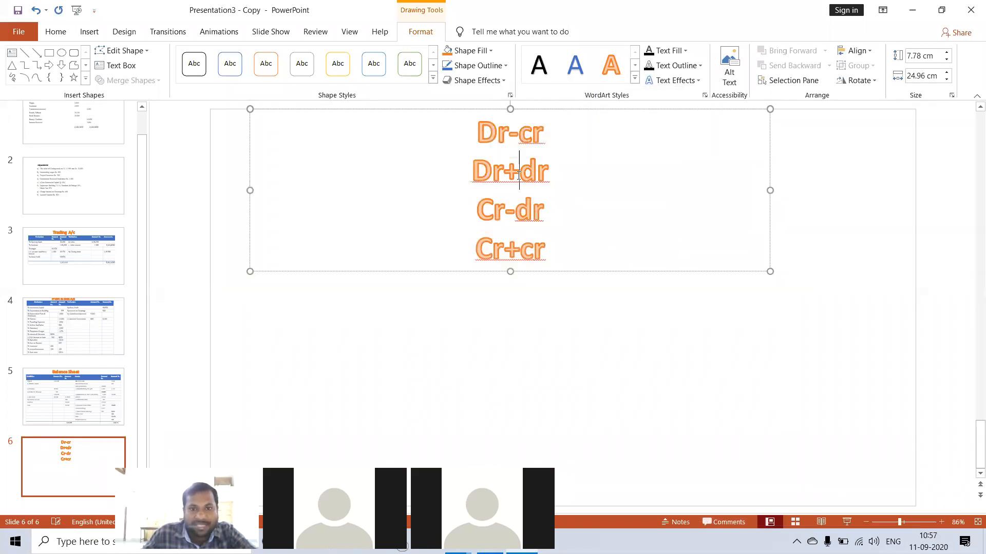
click(531, 177)
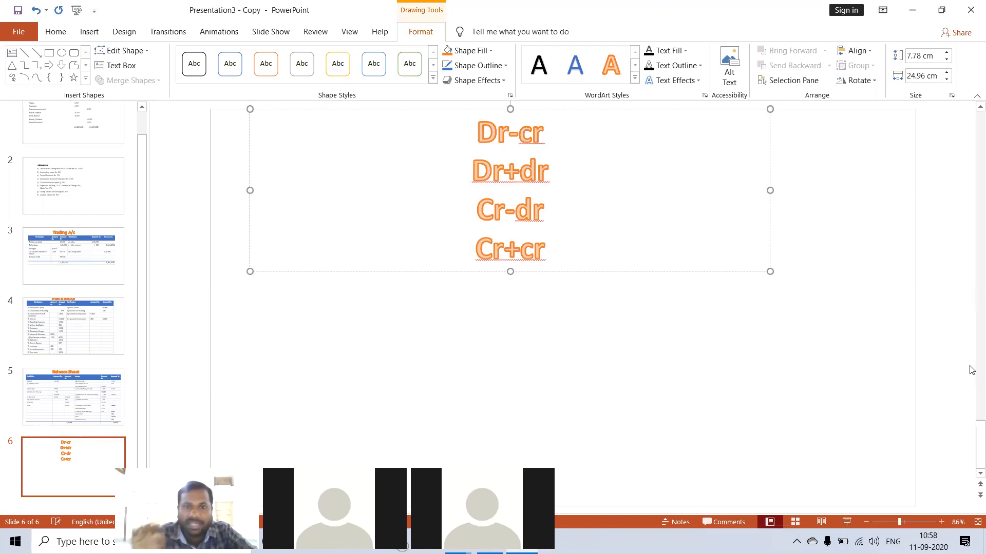
click(498, 180)
drag(499, 179, 479, 186)
click(494, 184)
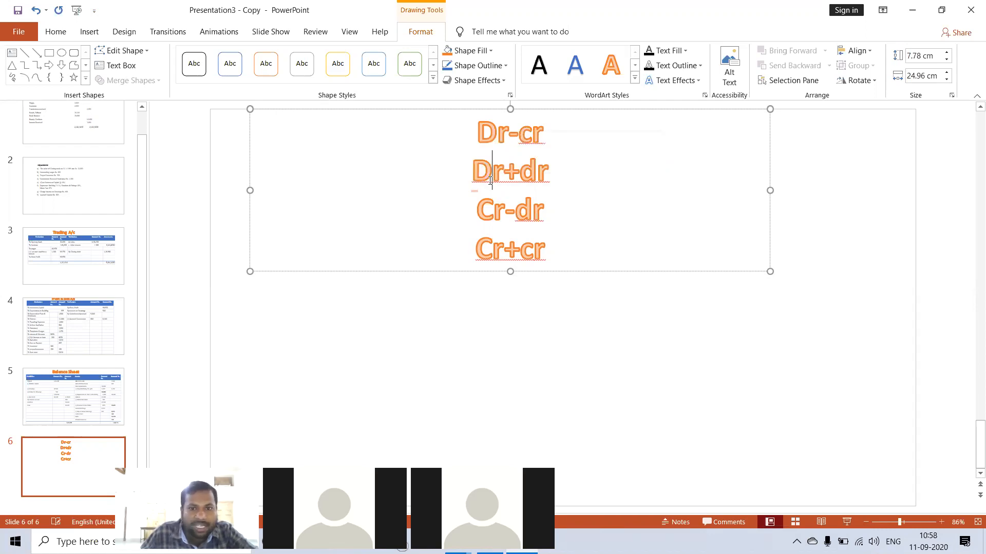
drag(549, 174, 524, 177)
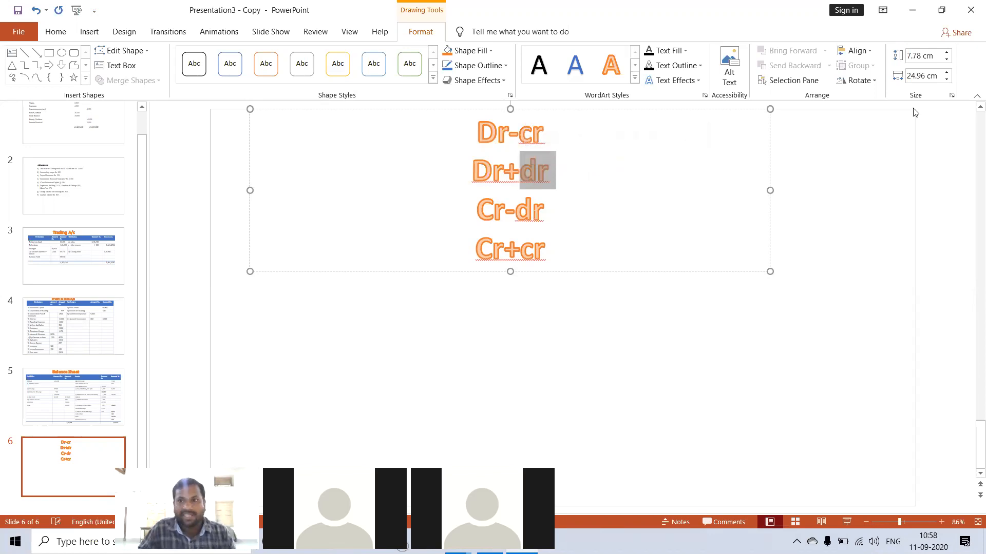
- Switch back to Tally.ERP 9, debit Wages with 500 in the second journal voucher and start its credit line
key(super+Tab)
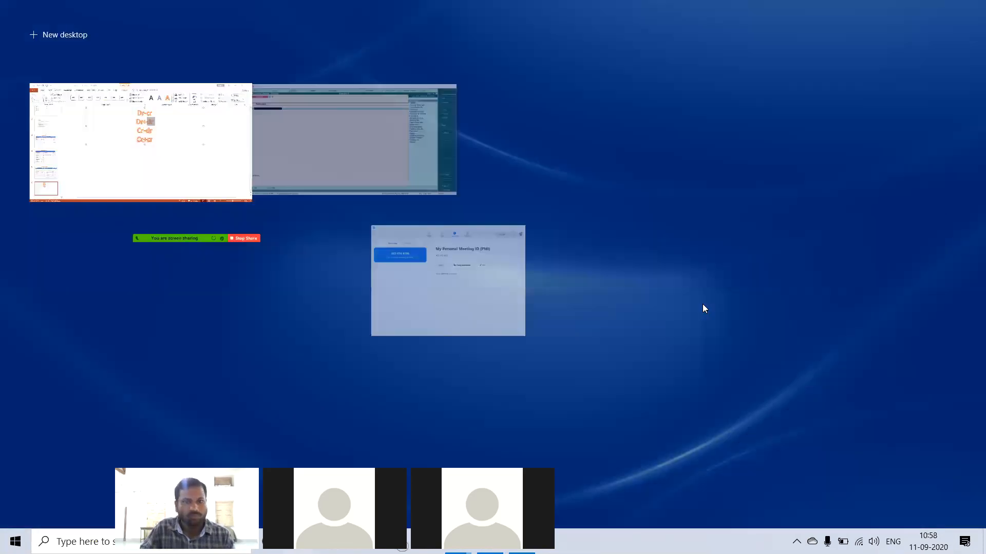
click(377, 192)
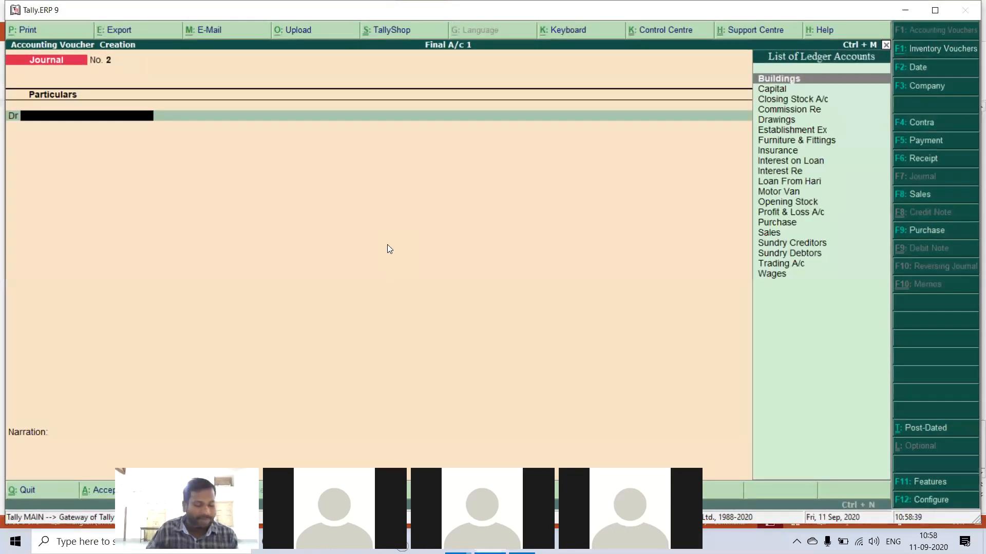
text(Wa)
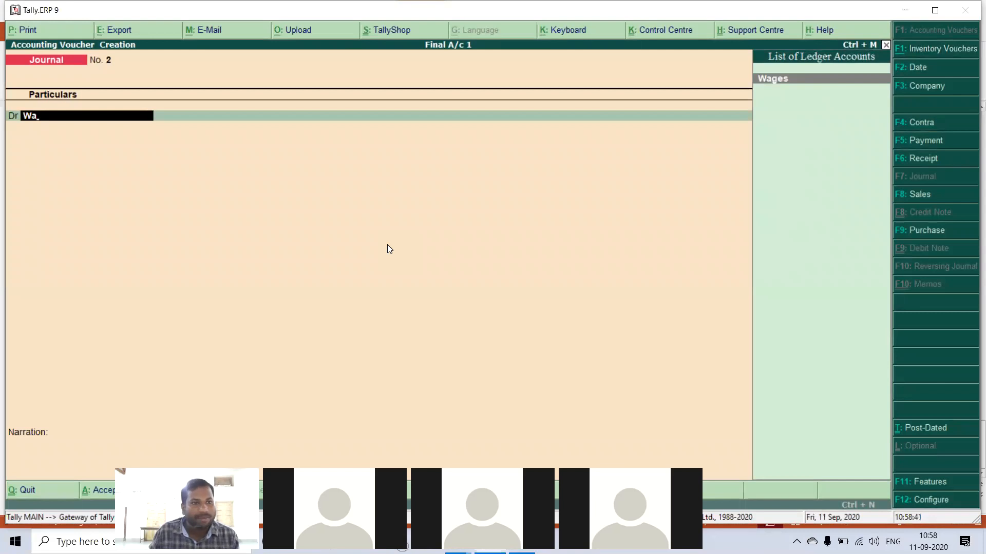
key(Return)
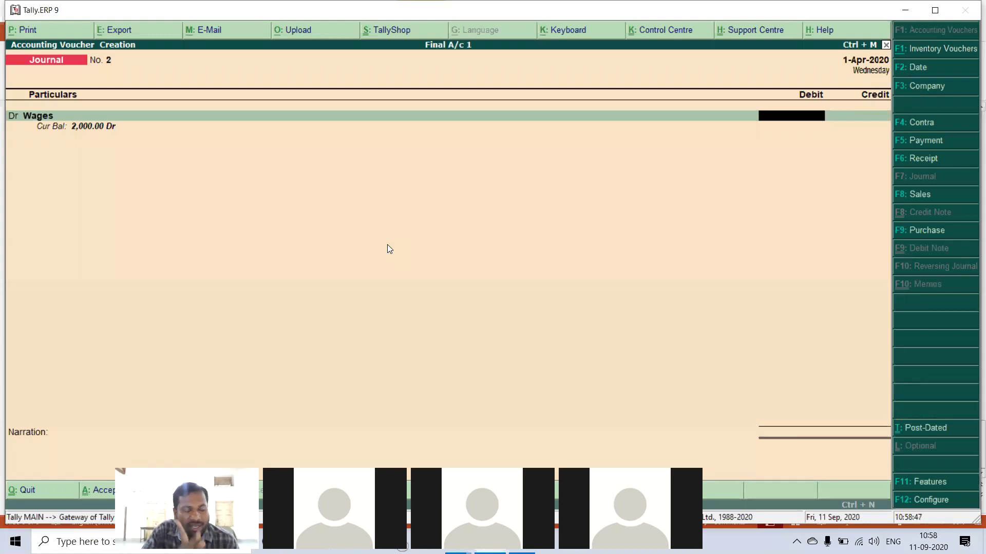
text(500)
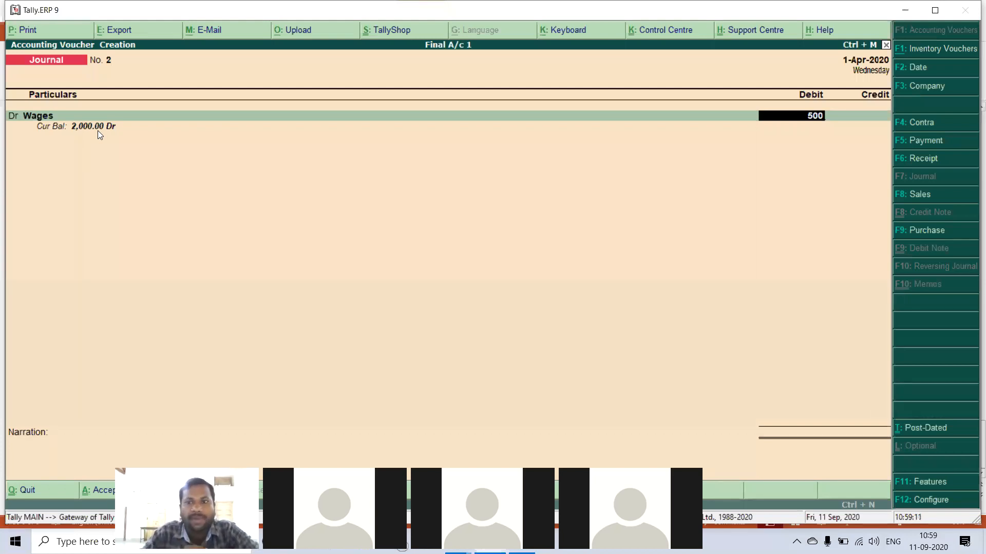
key(Return)
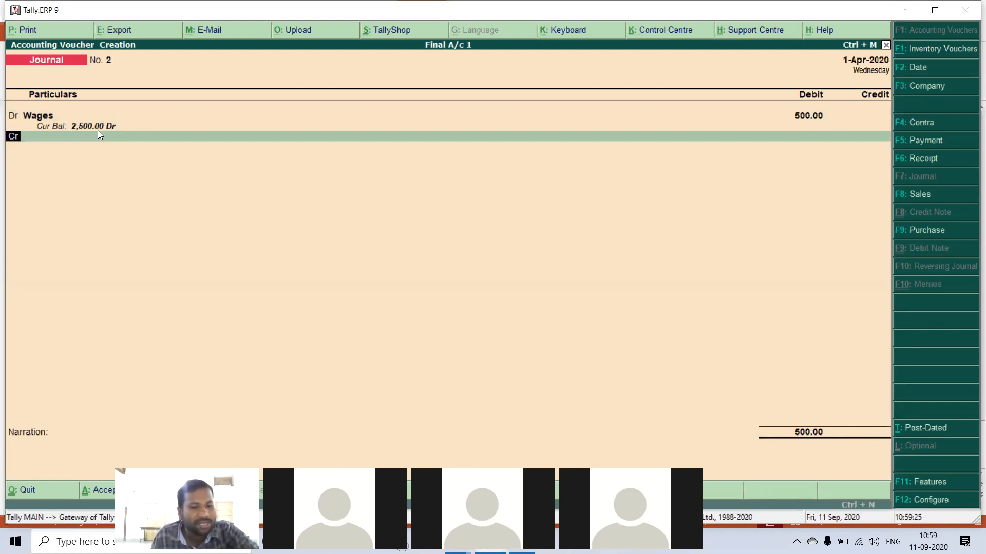
key(Return)
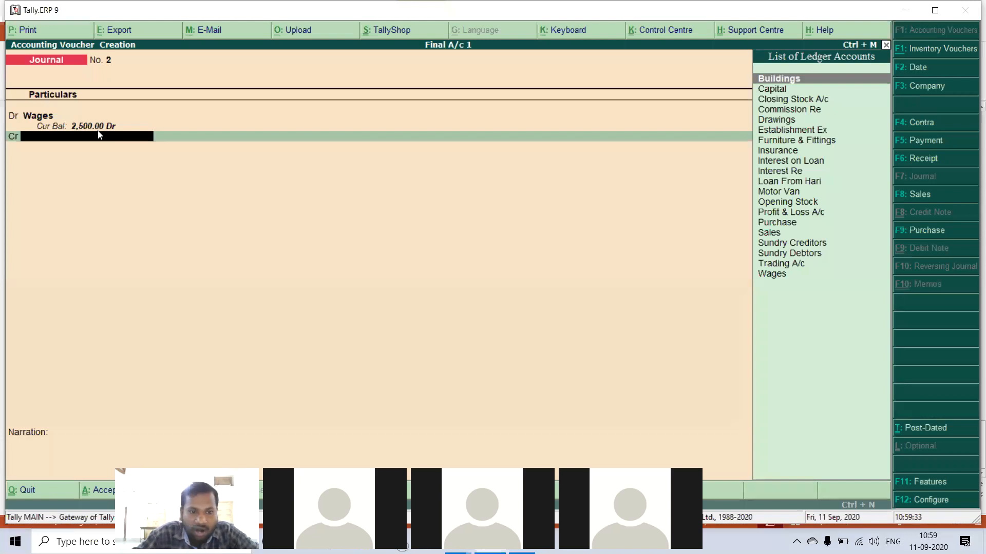
- Create an O/s Wages ledger under Current Liabilities from within the journal voucher's credit line
key(alt+c)
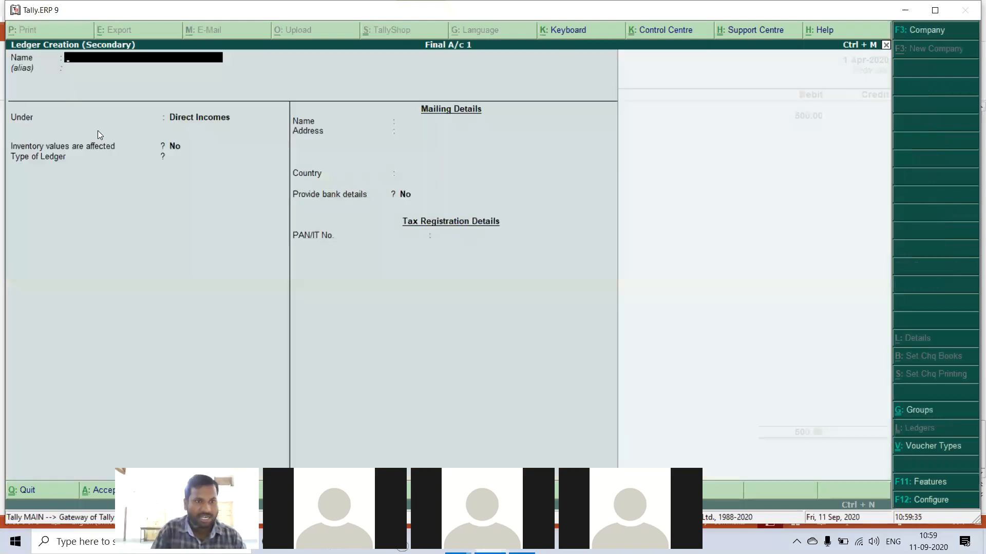
text(O/s)
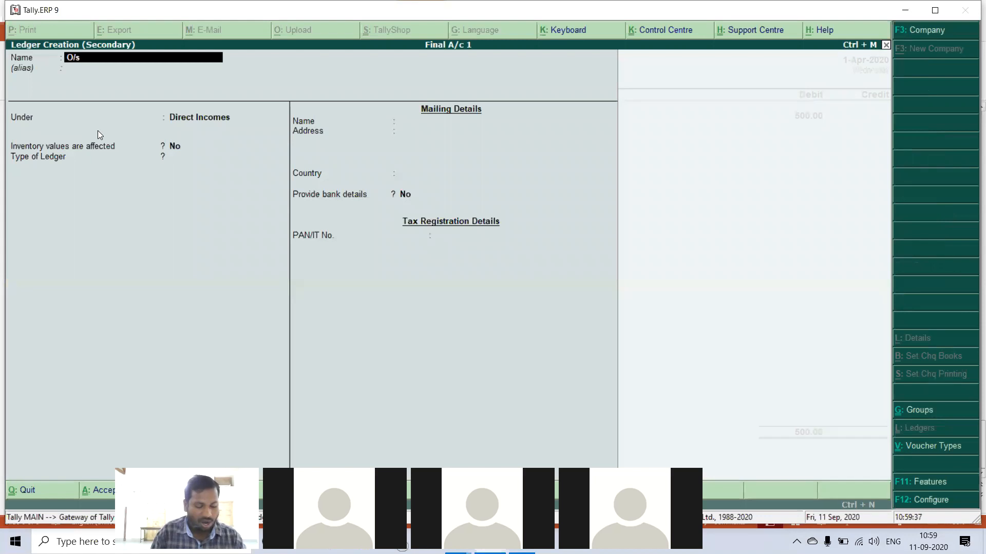
text( Wages)
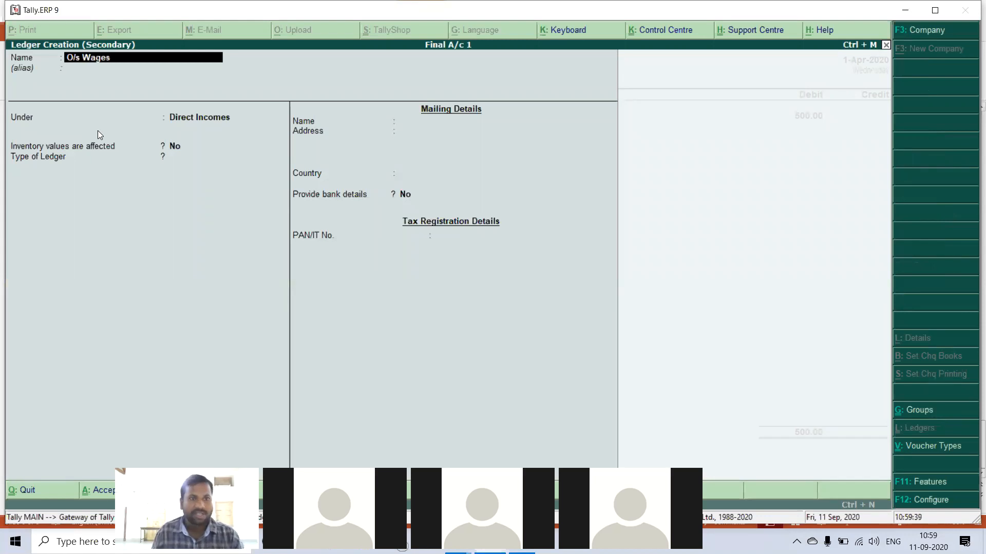
key(Return)
key(Return)
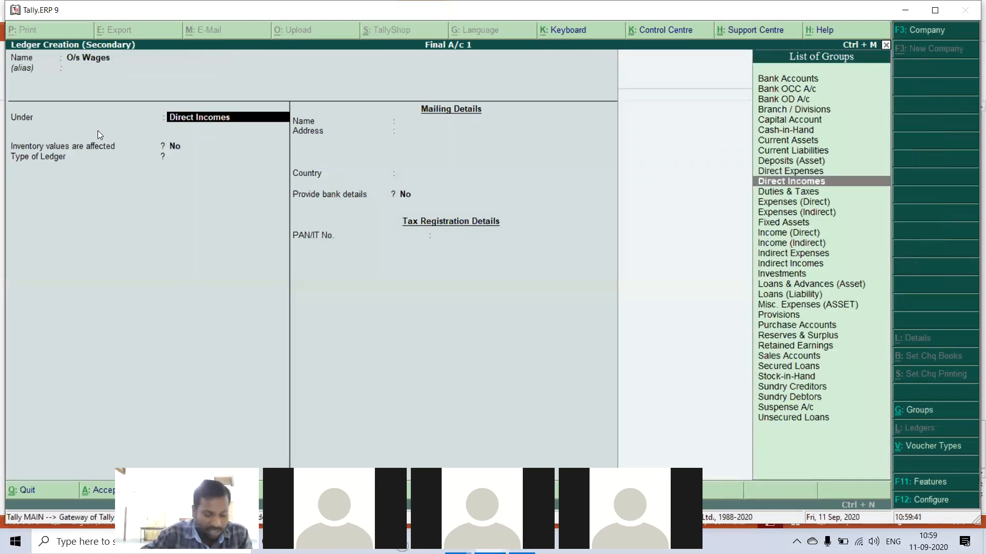
text(Cu)
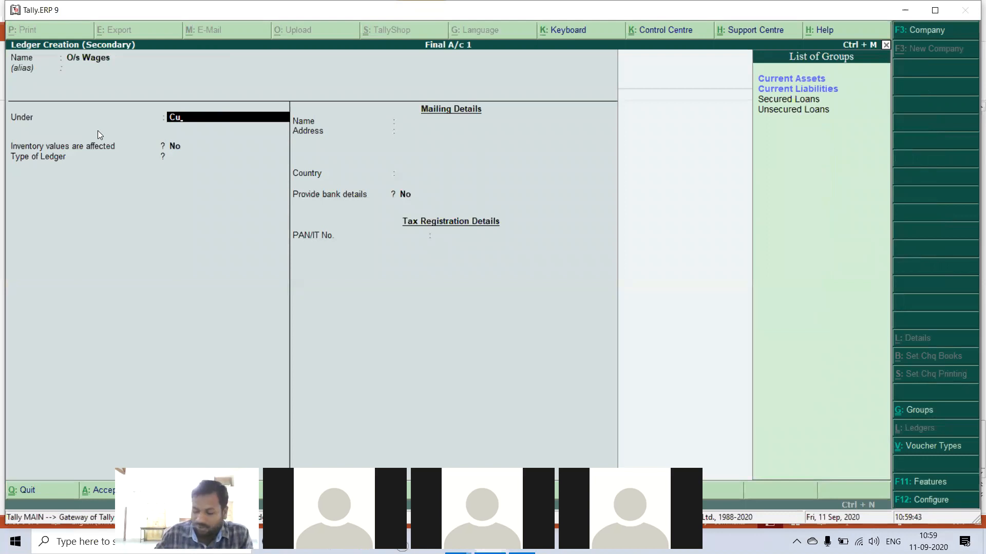
key(Down)
key(Return)
key(Return)
key(Return)
key(Return)
key(Return)
key(Return)
key(Return)
key(Return)
key(Return)
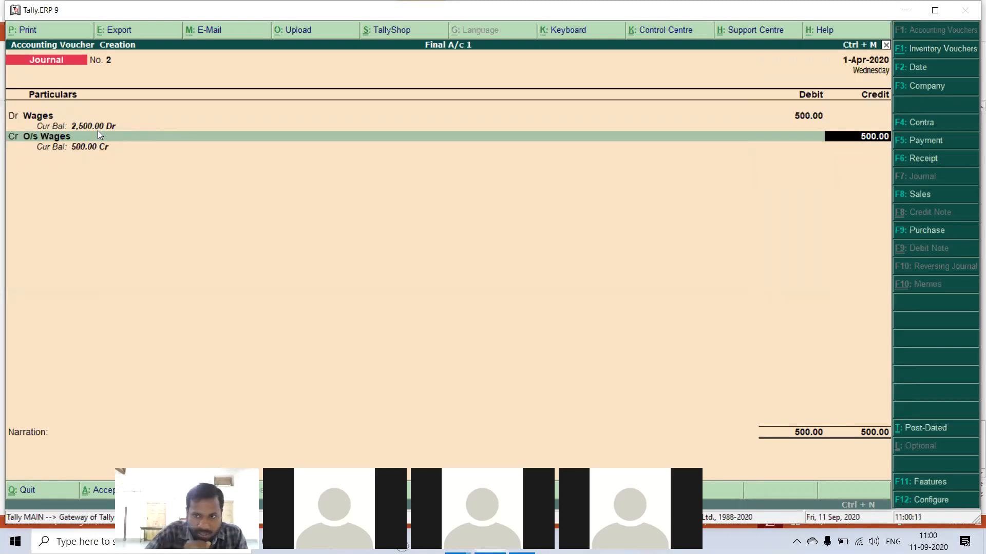
- Credit O/s Wages with 500 and save the outstanding wages journal voucher without narration
key(Return)
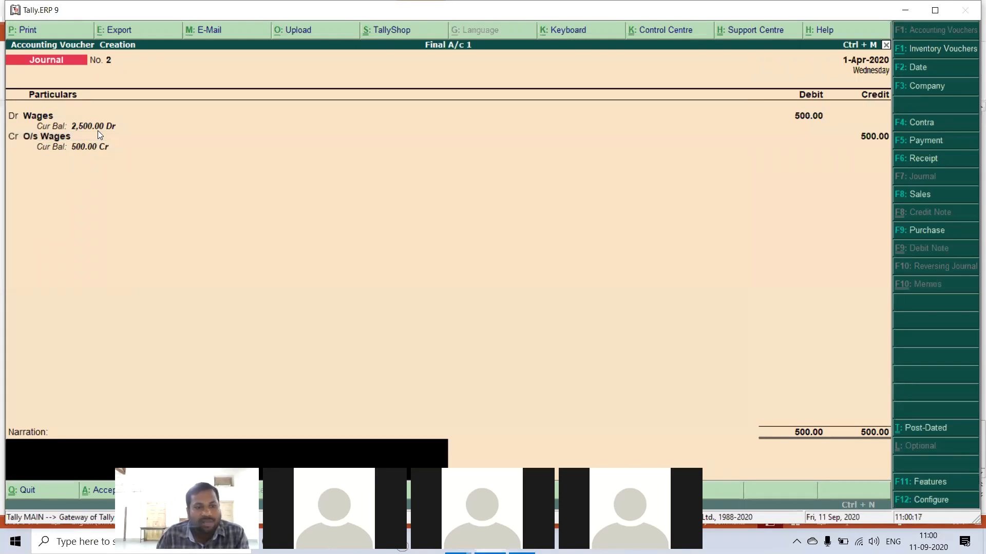
key(Return)
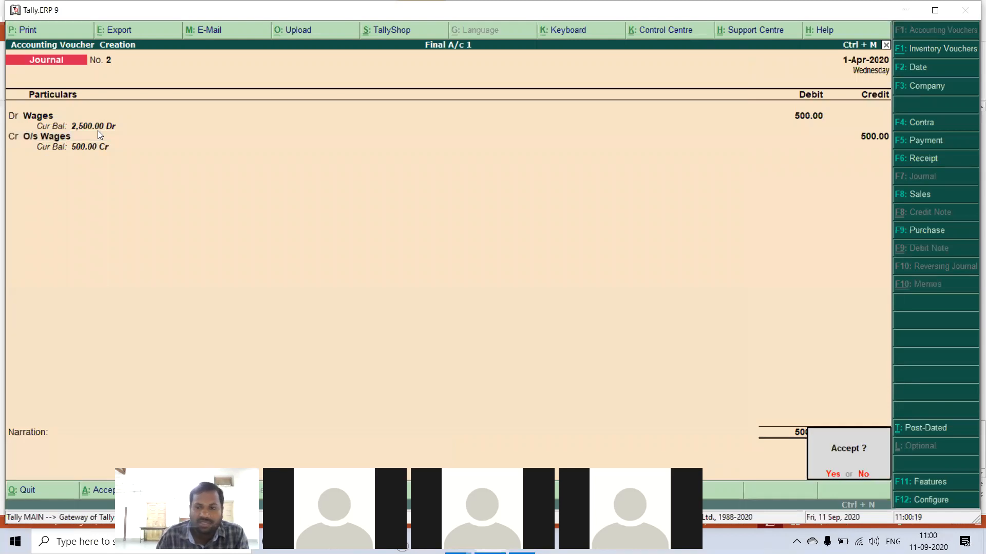
key(Return)
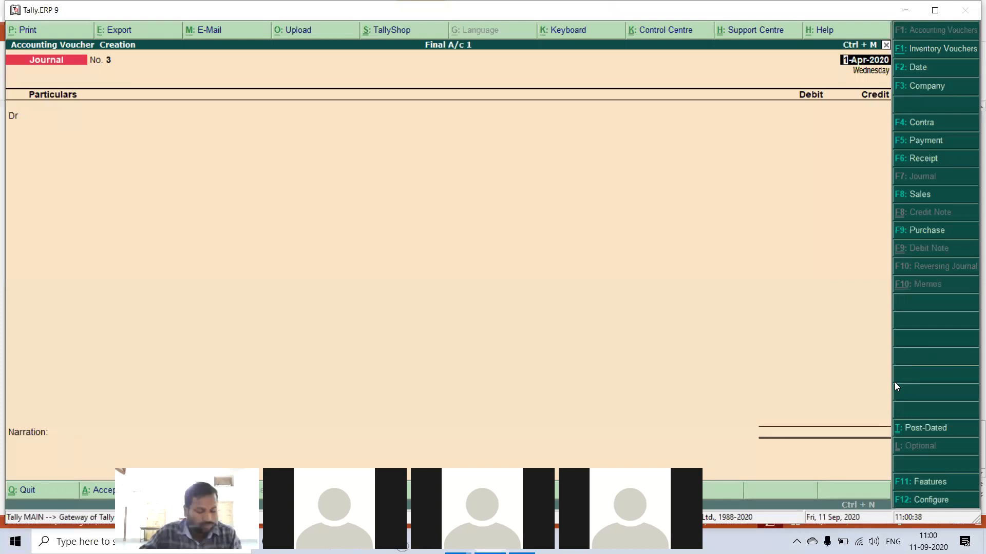
- Switch to the PowerPoint presentation and examine the Dr-cr rule on slide 6, highlighting its "cr" part
key(super+Tab)
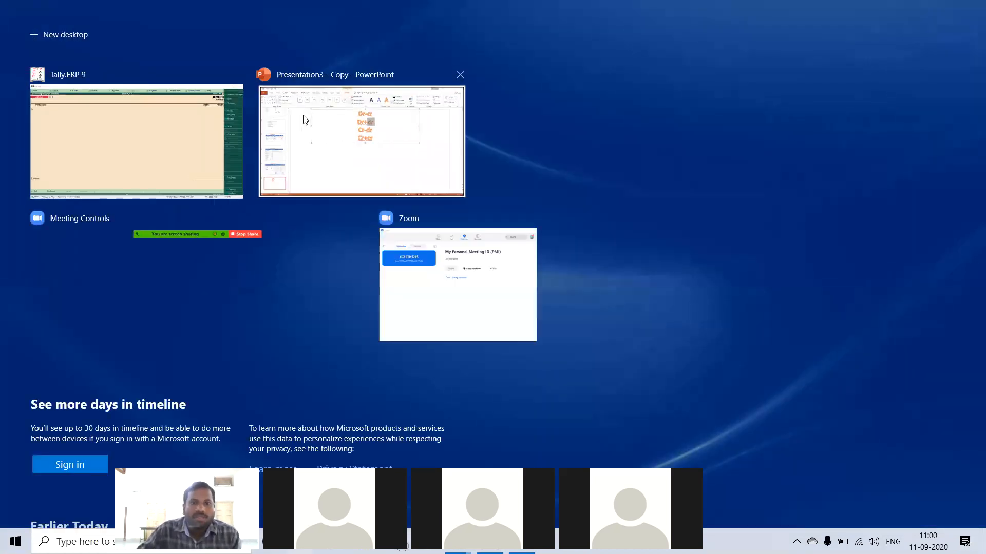
click(304, 120)
click(508, 134)
click(534, 133)
key(shift+Right)
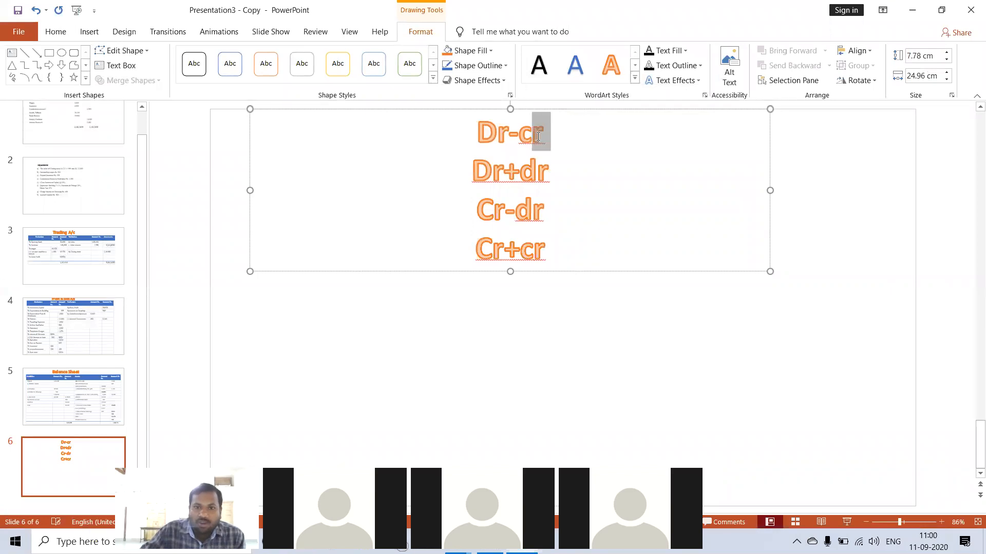
drag(525, 141, 525, 141)
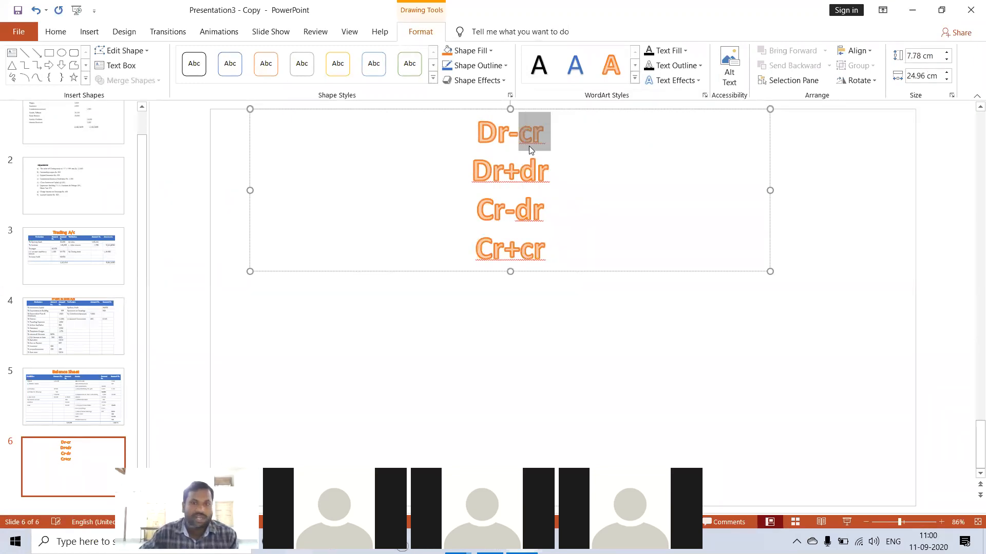
- Switch back to Tally.ERP 9 and start a ledger named Pre Paid Insurance from the third journal voucher's debit line
key(super+Tab)
click(424, 139)
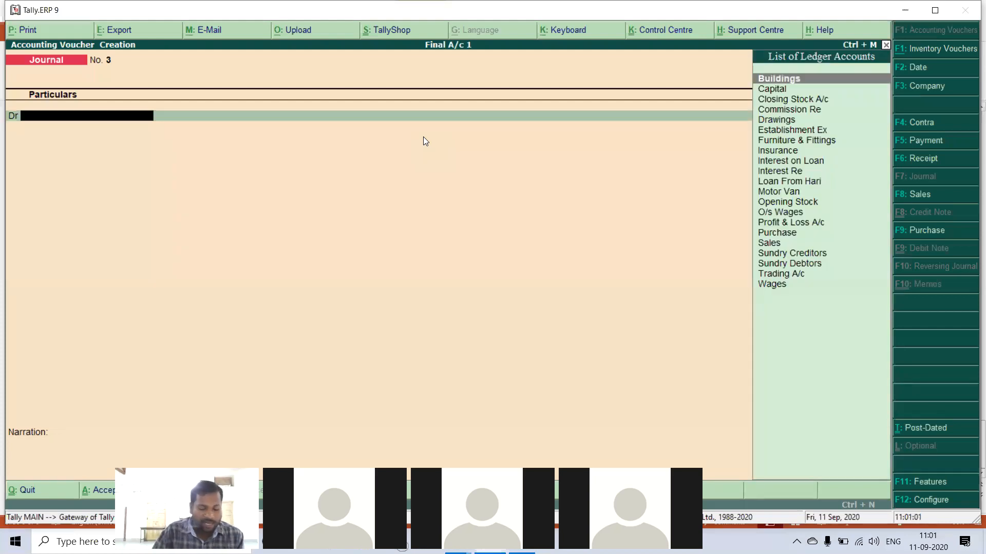
key(alt+c)
text(Pr)
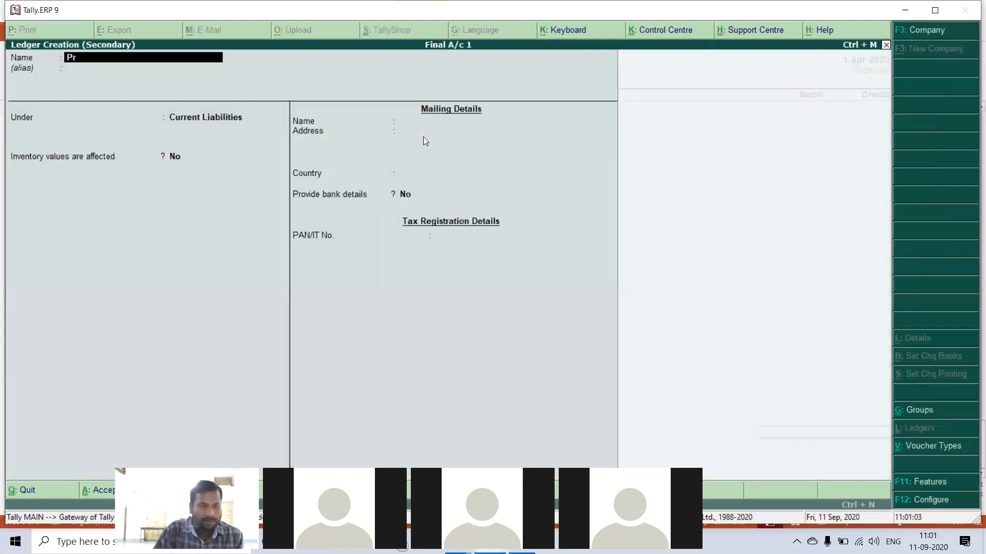
text(e Paid Insurance)
key(Return)
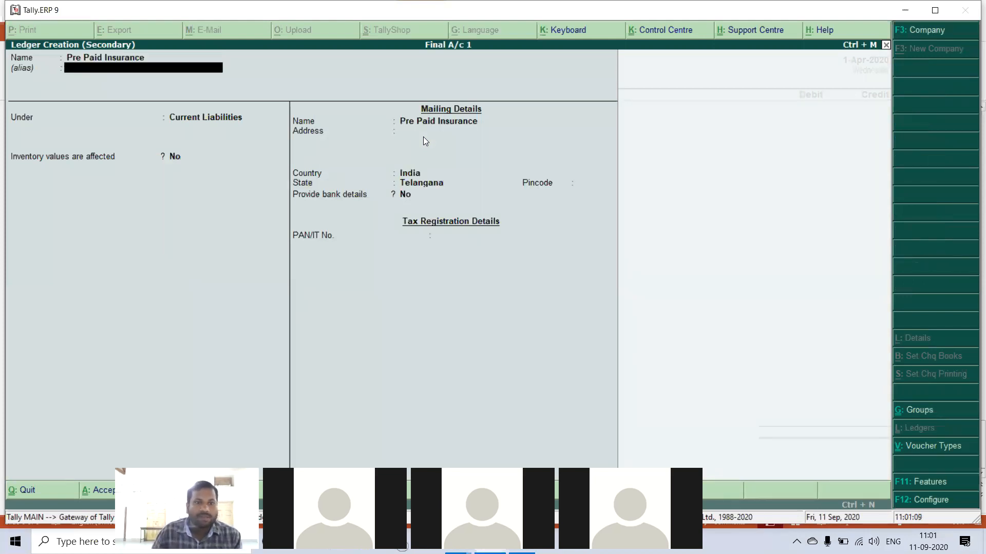
- Put the Pre Paid Insurance ledger under Current Assets, keep the remaining defaults and save it
key(Return)
text(Cu)
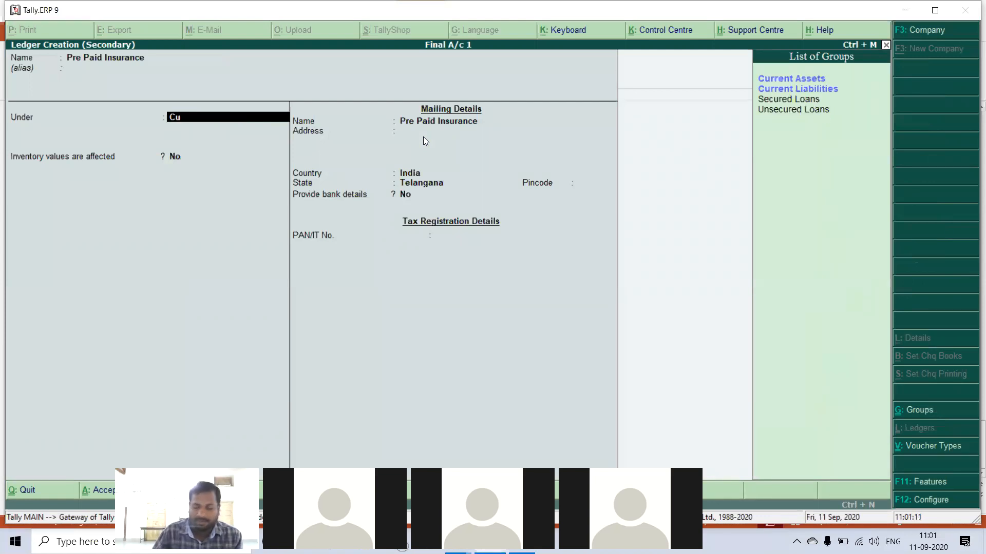
key(Return)
key(Return)
key(Return)
key(Return)
key(Return)
key(Return)
key(Return)
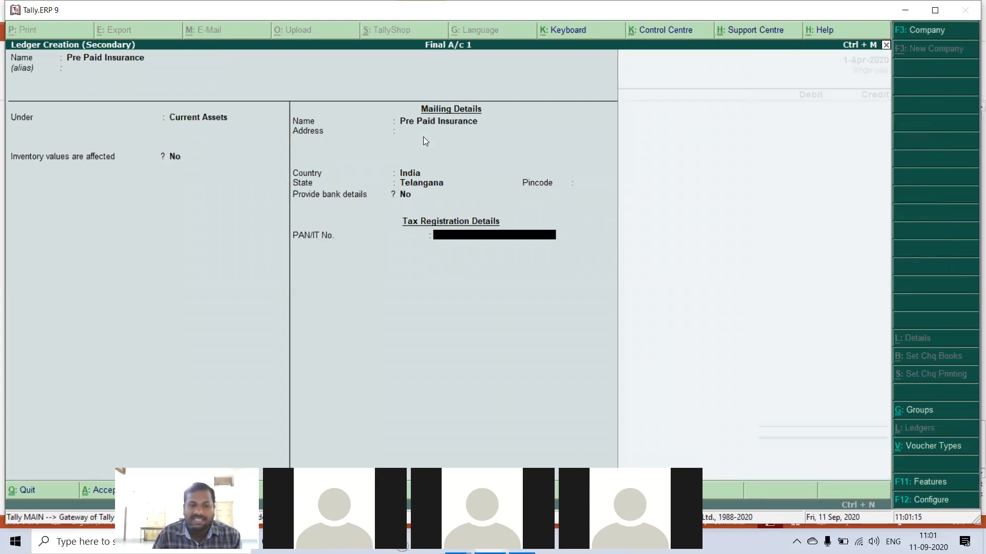
key(Return)
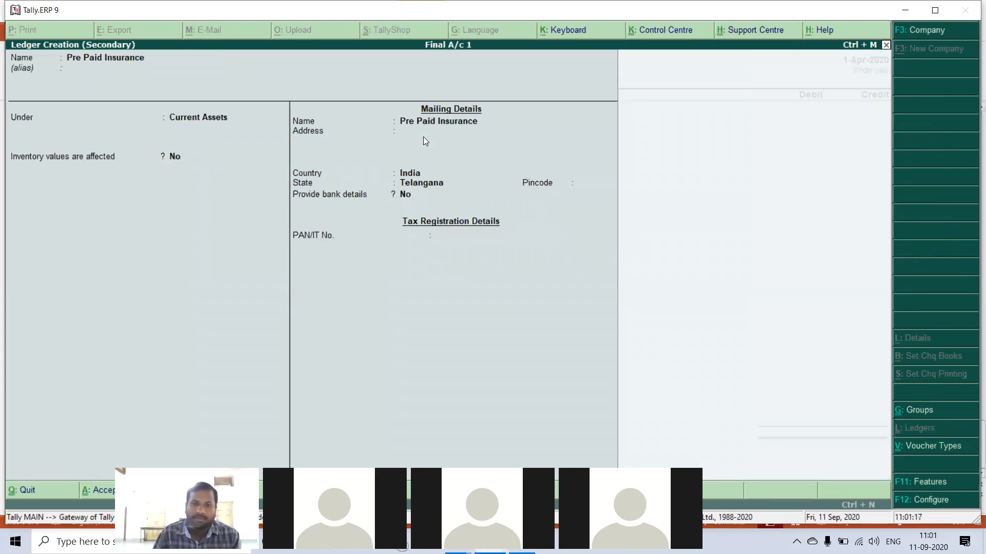
key(Return)
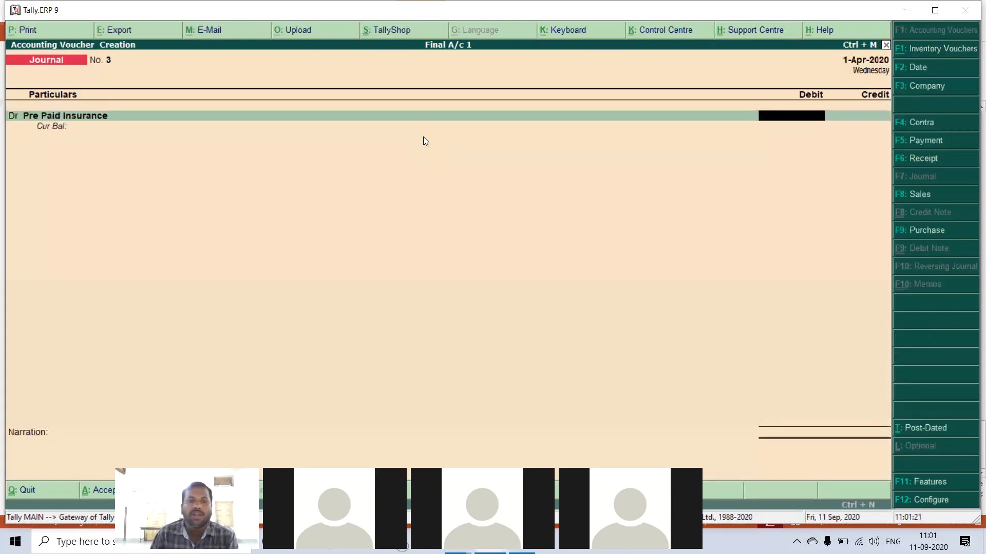
- Debit Pre Paid Insurance with 300 in the third journal voucher
text(3000)
key(BackSpace)
key(Return)
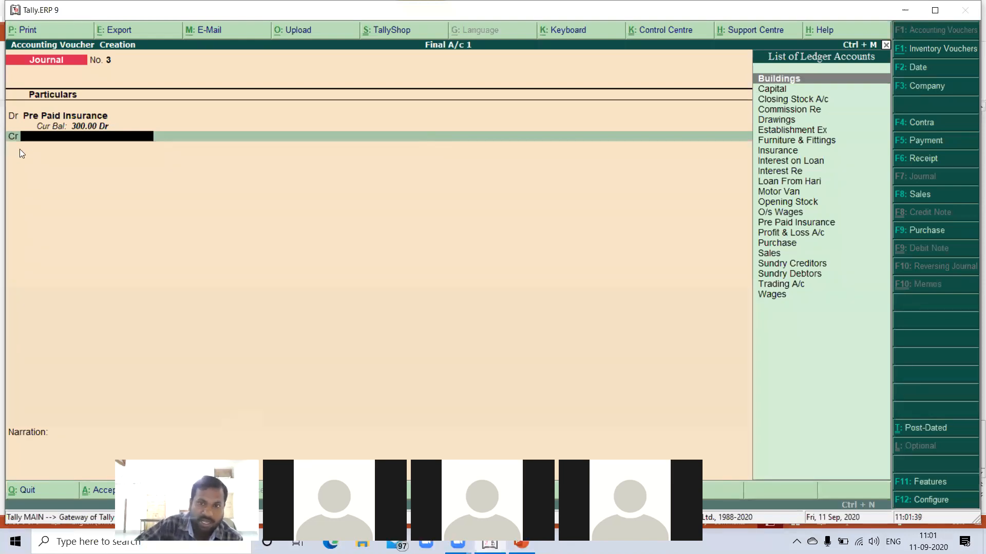
- Credit Insurance with 300 and save the prepaid insurance journal voucher without narration
text(I)
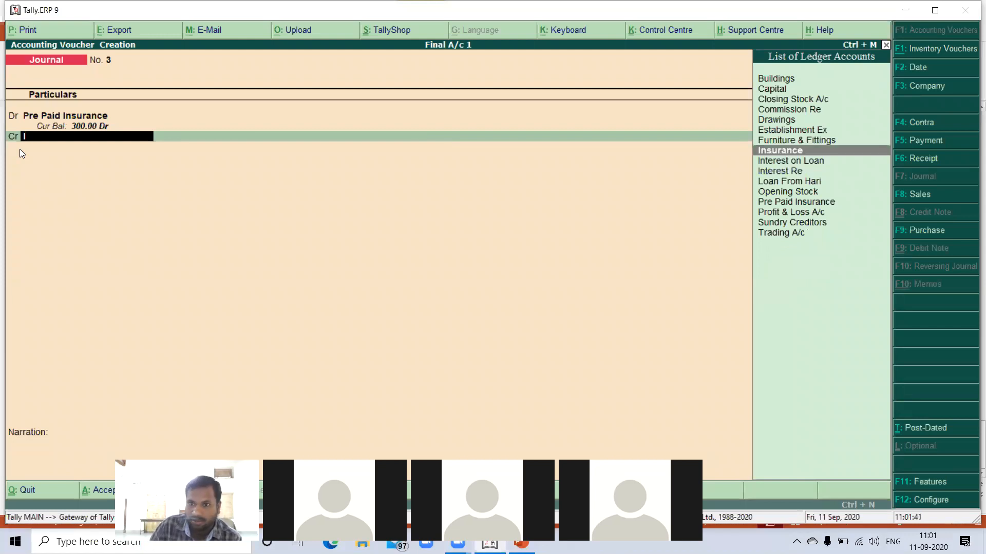
key(Return)
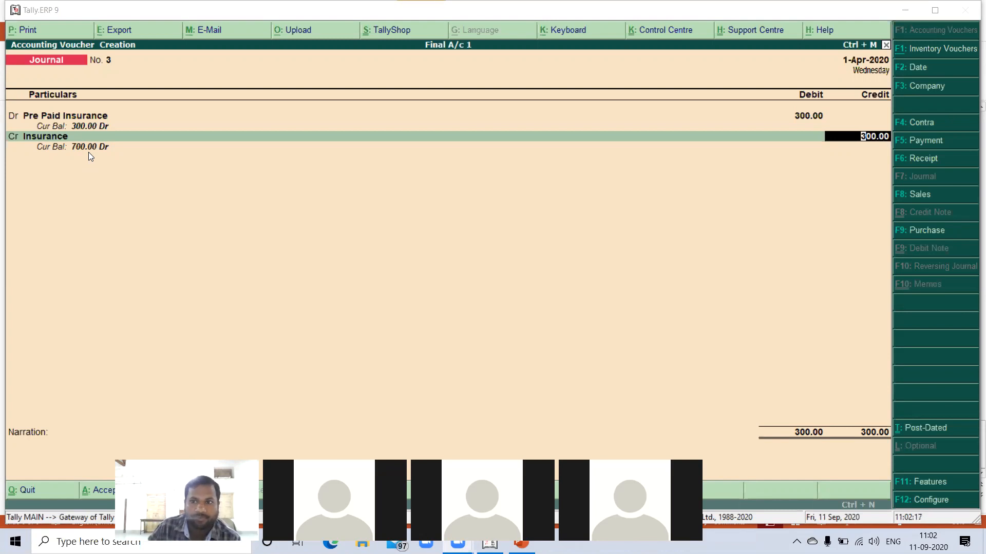
key(Return)
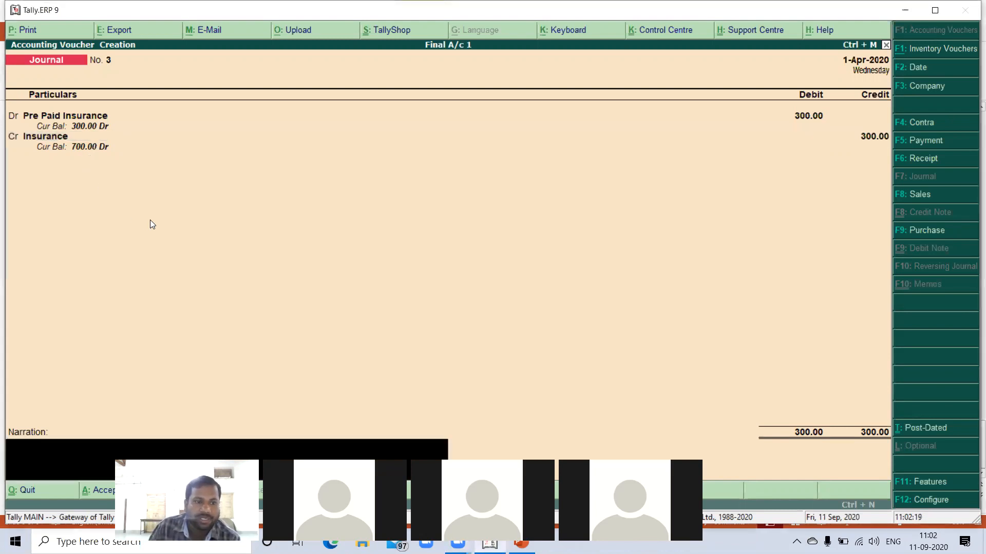
key(Return)
key(Return)
key(Return)
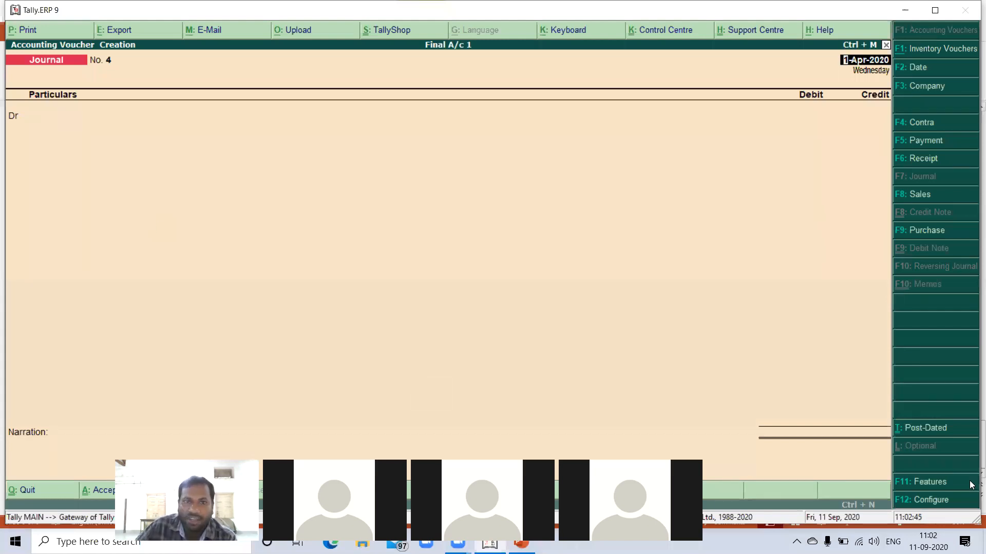
- Switch to the PowerPoint presentation and examine the Cr-dr rule on slide 6, highlighting its "Cr" and "dr" parts
click(905, 10)
click(493, 212)
drag(483, 208, 502, 222)
click(483, 207)
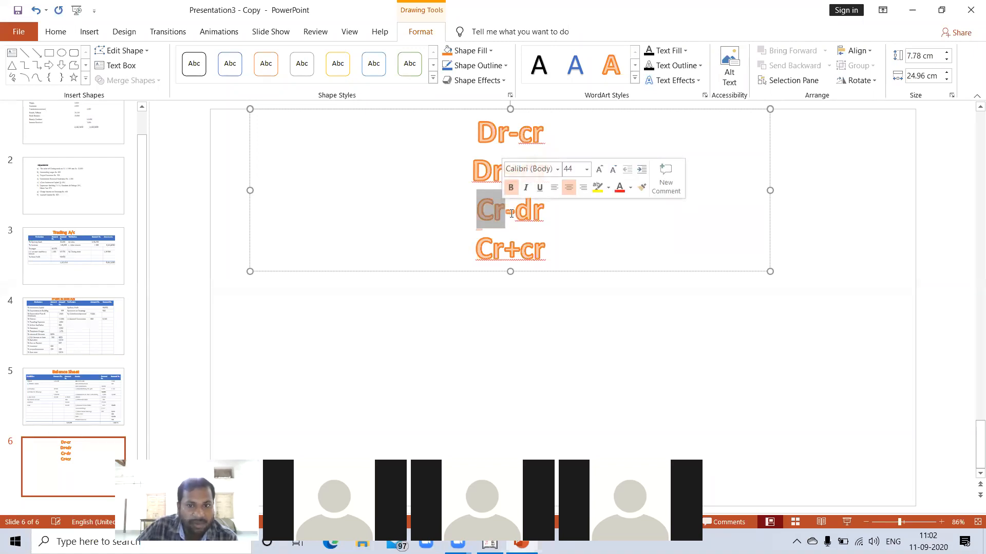
drag(545, 214, 523, 215)
click(515, 214)
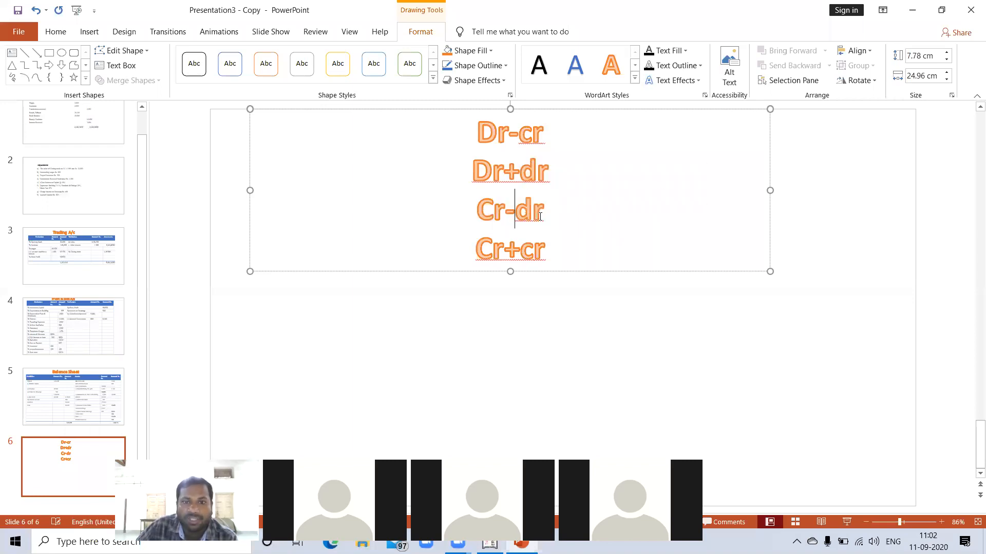
drag(545, 215, 534, 226)
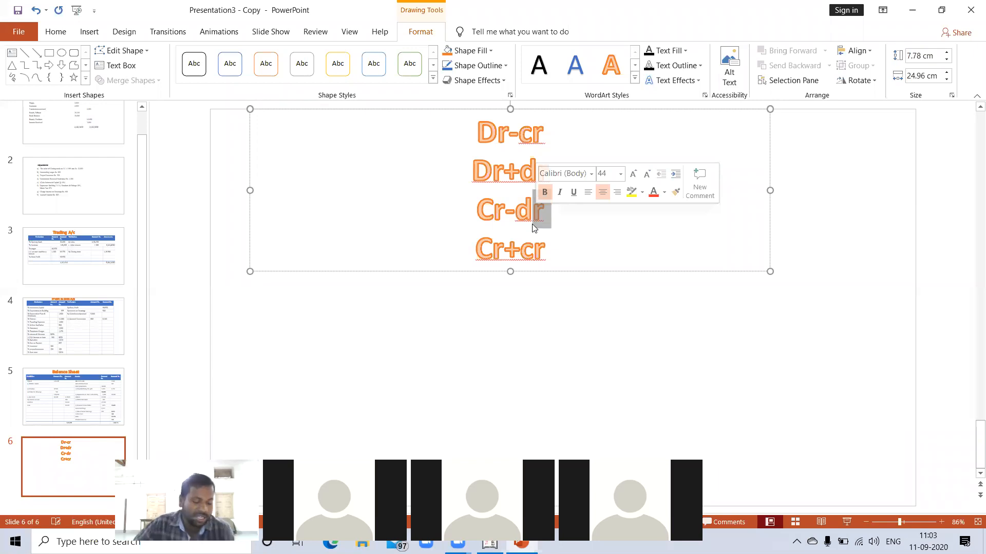
- Switch back to Tally.ERP 9, debit Commission Re with 1300 in the fourth journal voucher and start its credit line
key(super+Tab)
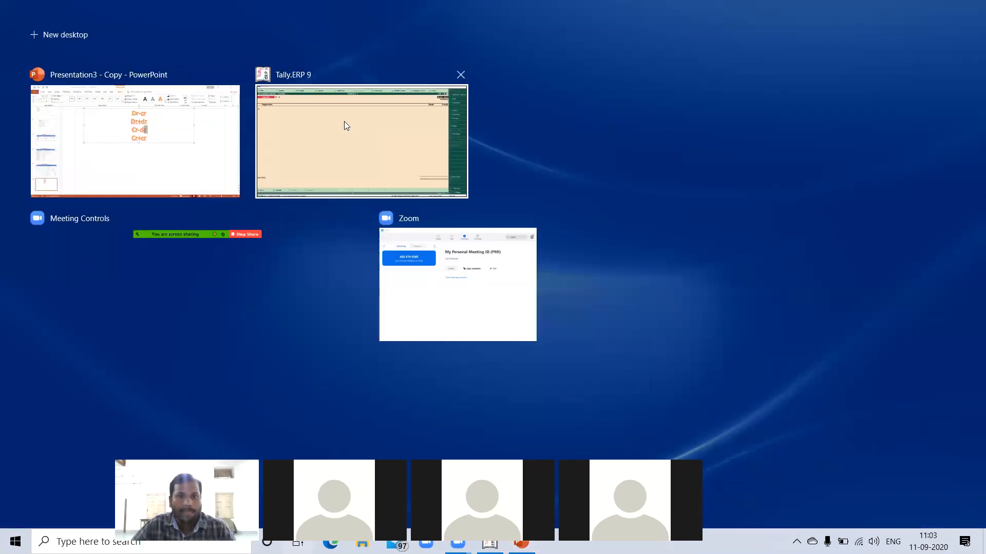
click(344, 122)
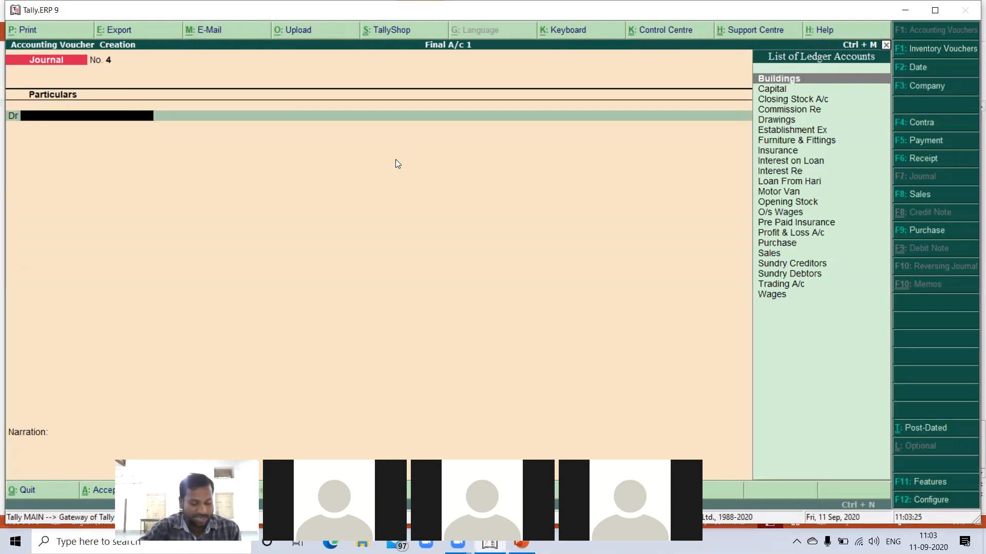
text(Co)
key(Return)
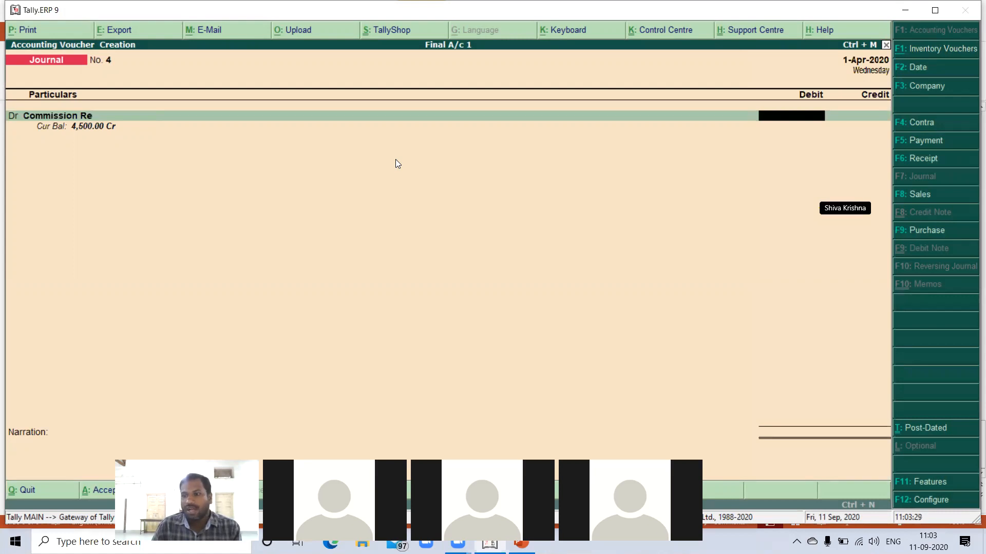
text(1300)
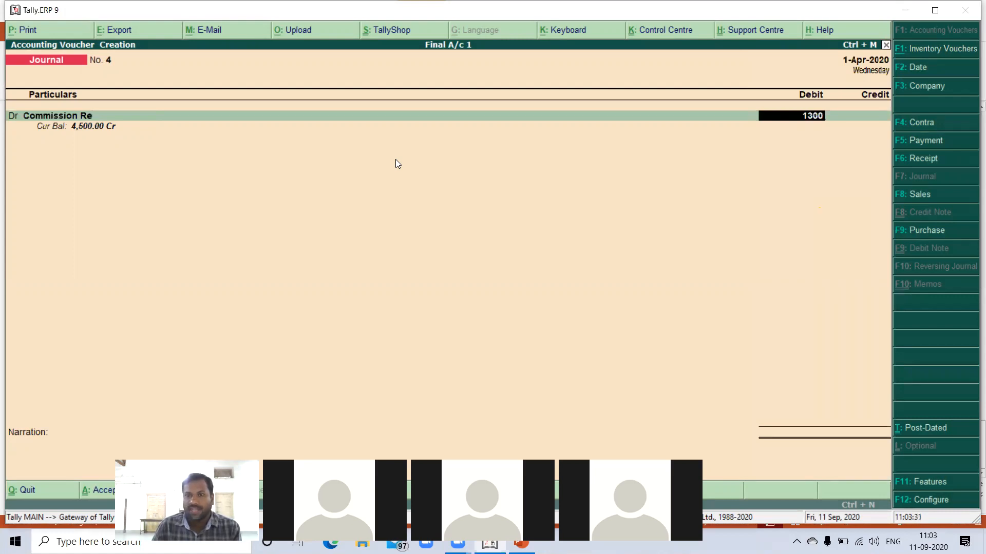
key(Return)
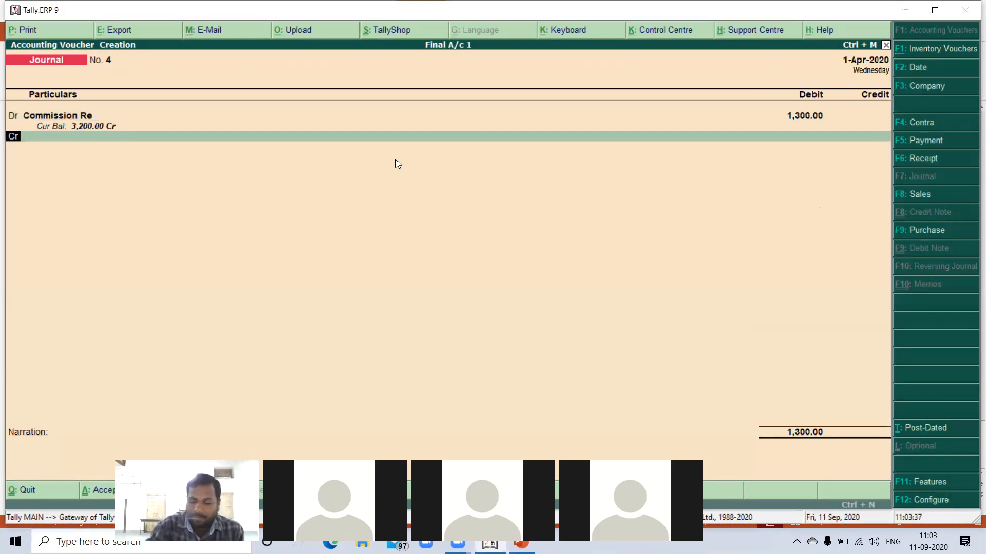
key(Return)
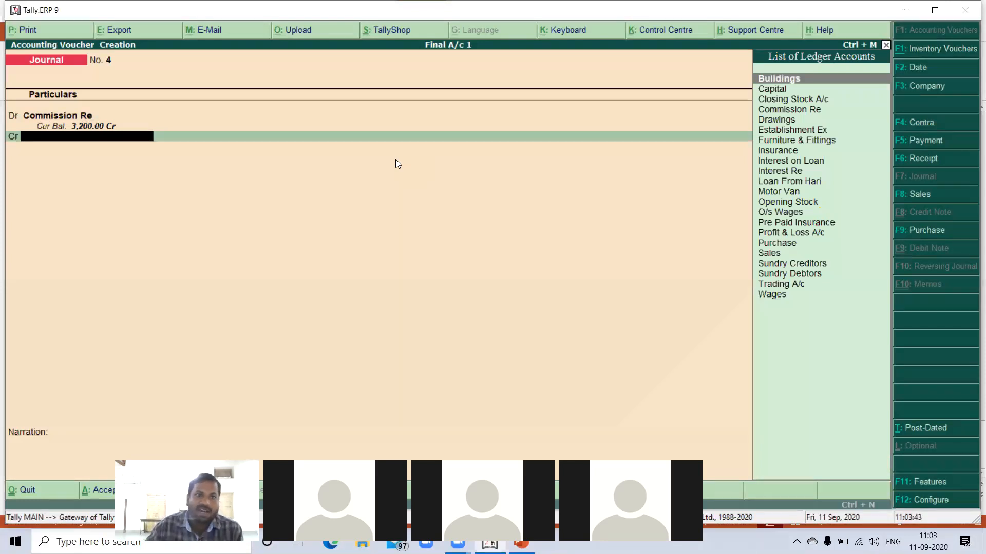
- Start a new ledger named Commission Re in Advance from the journal voucher's credit line
key(alt+c)
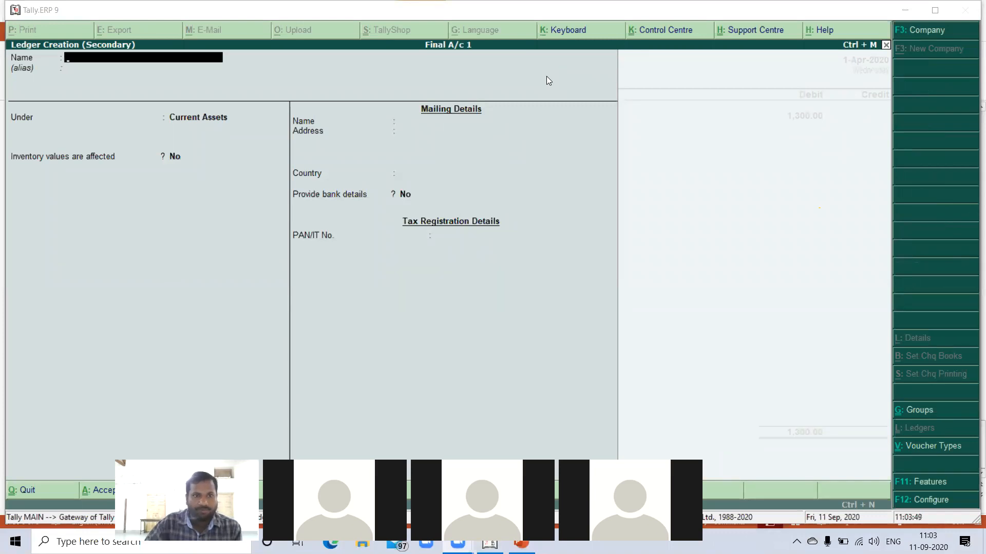
text(Co)
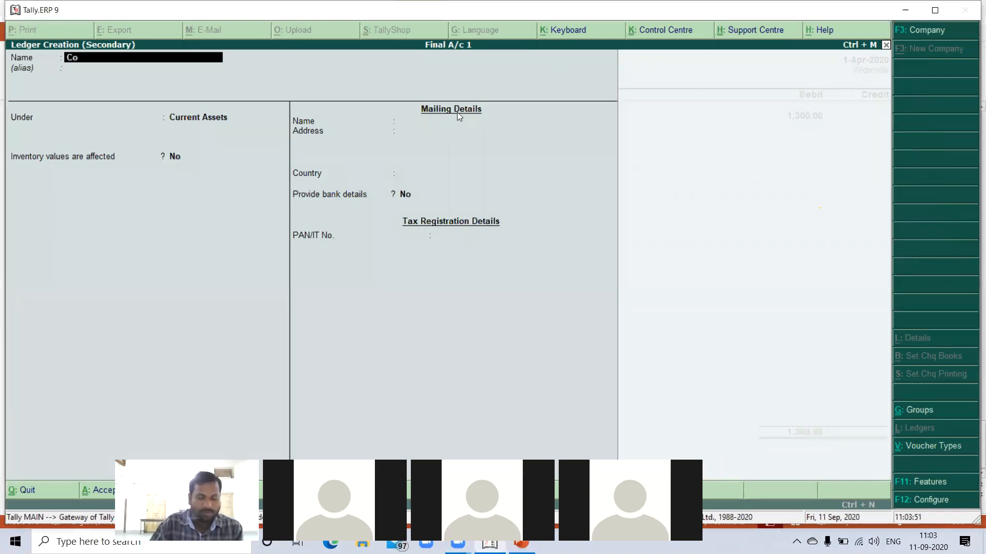
text(mmission)
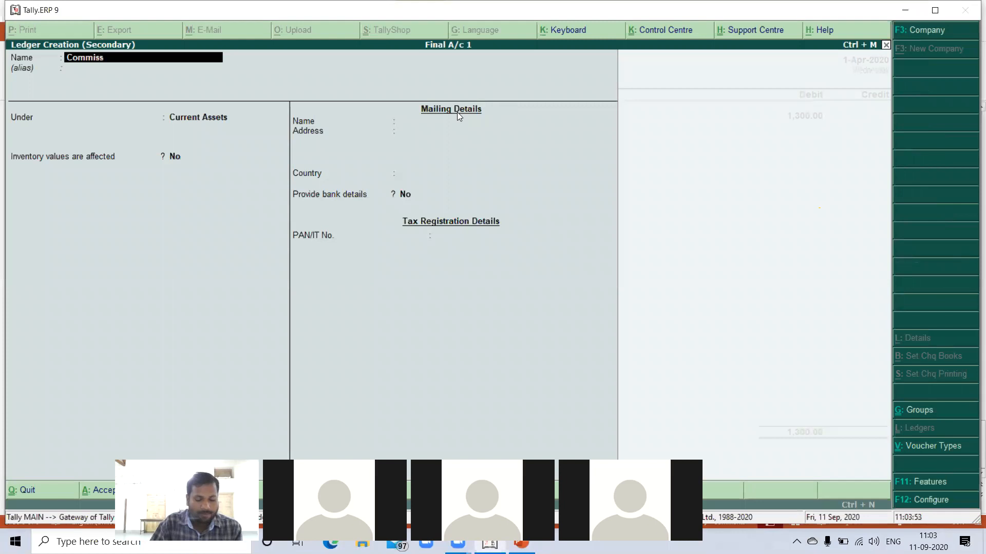
text(n Advam)
key(BackSpace)
text(nce)
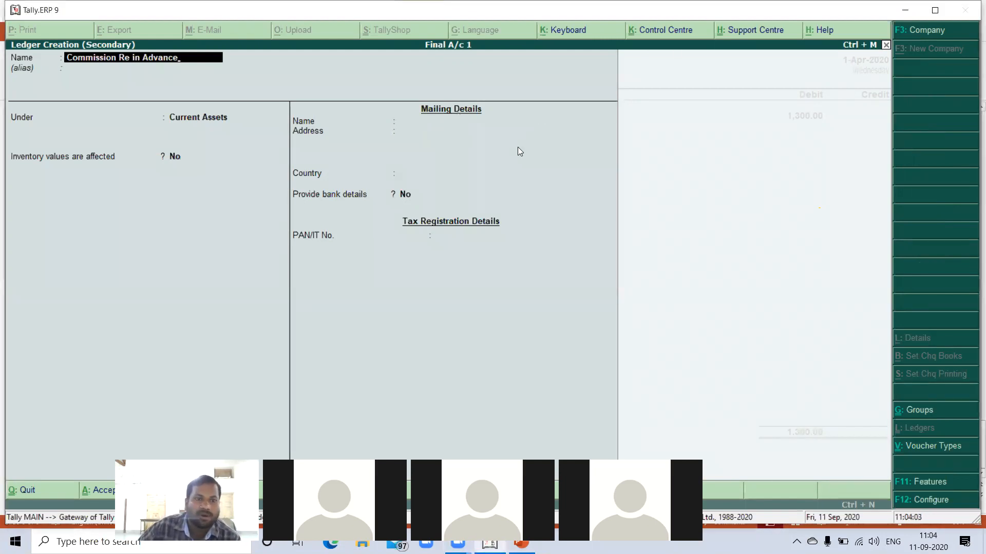
key(Return)
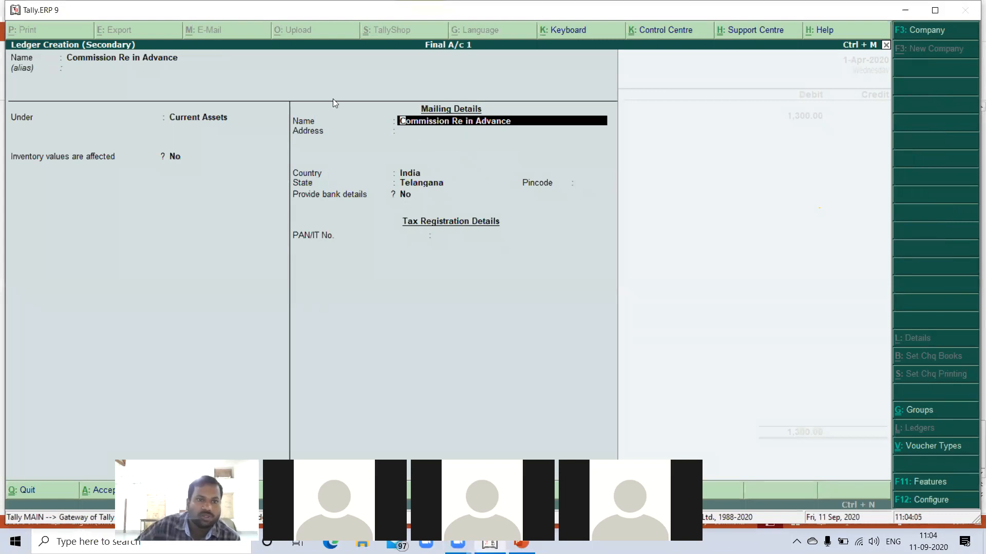
click(160, 59)
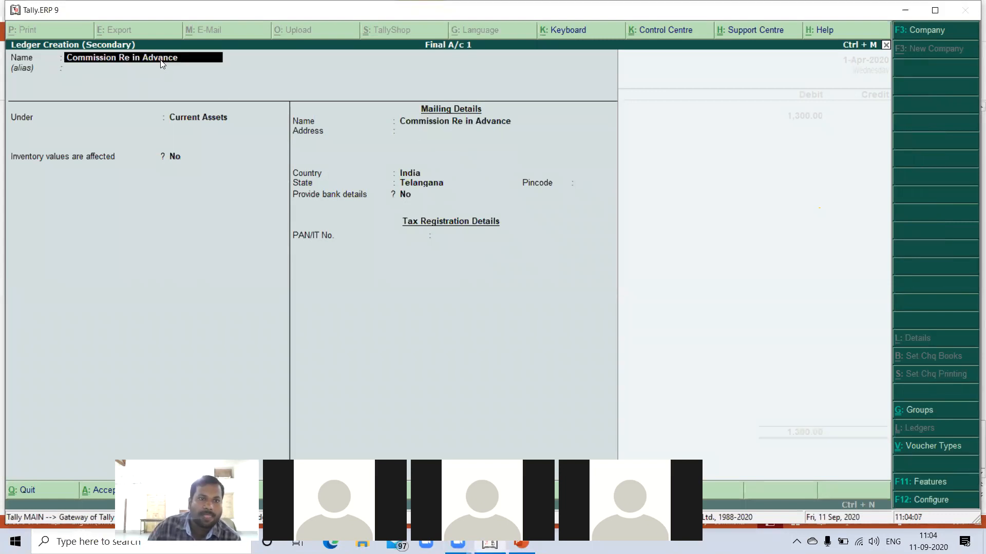
- Put the Commission Re in Advance ledger under Current Liabilities, keep the remaining defaults and save it
key(Return)
key(Return)
text(Cu)
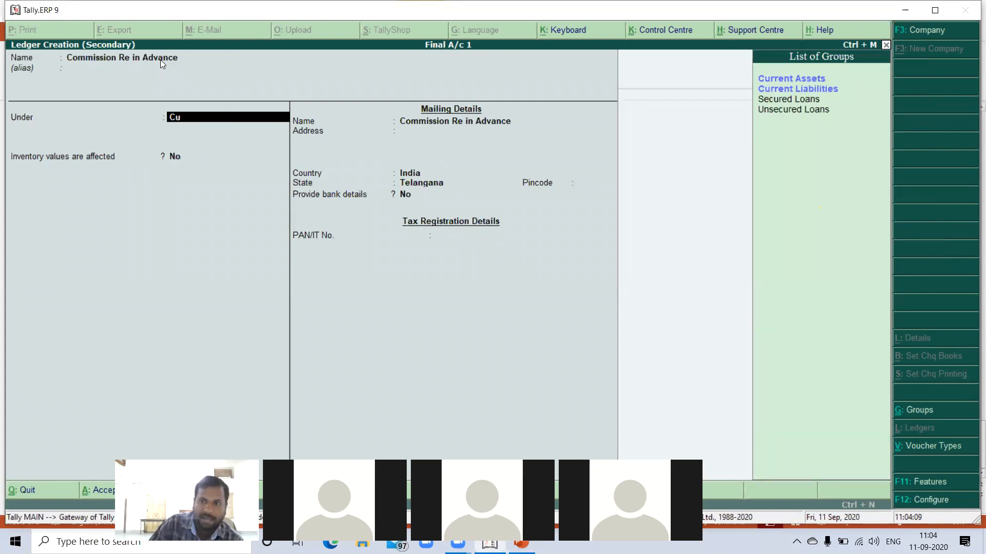
key(Down)
key(Return)
key(Return)
key(Return)
key(Return)
key(Return)
key(Return)
key(Return)
key(Return)
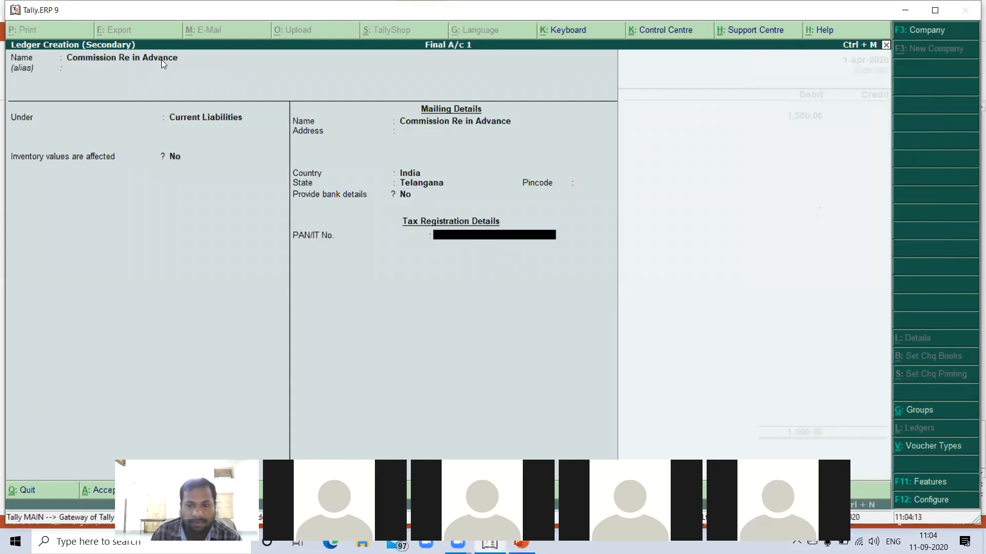
key(Return)
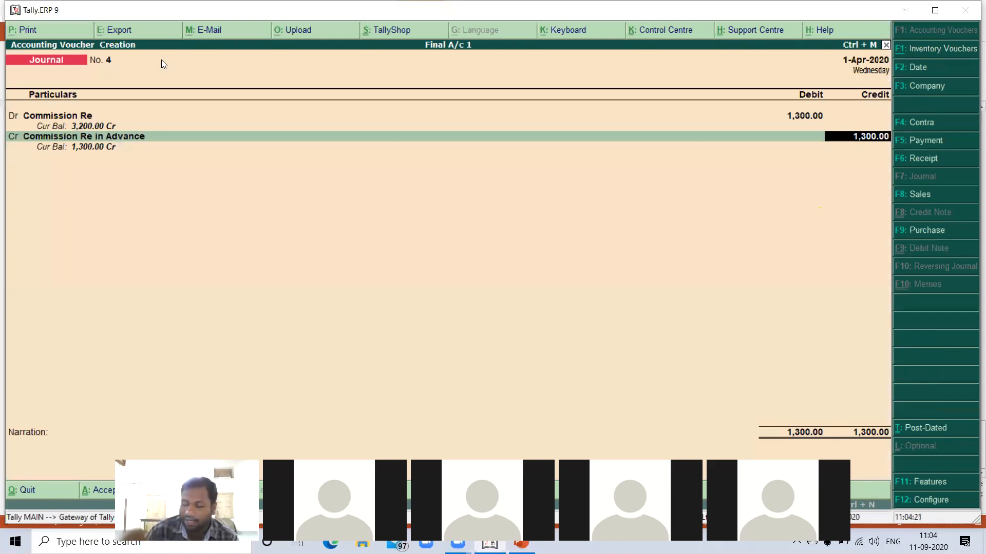
- Credit Commission Re in Advance with 1300 and save the journal voucher without narration
key(Return)
key(Return)
key(Return)
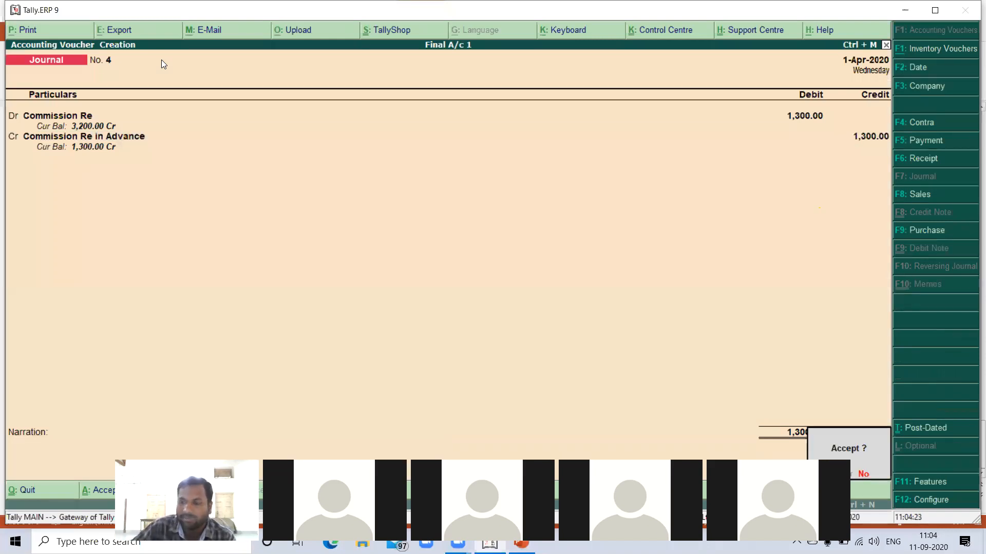
key(Return)
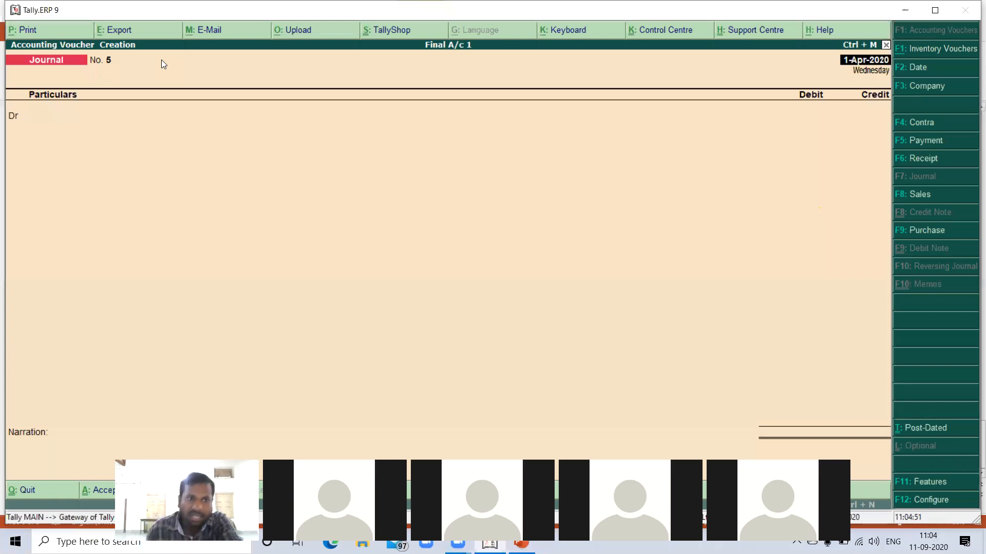
- Create the ledger Interest on Capital under Indirect Expenses from the fifth journal voucher's debit line, keeping the remaining defaults
key(Return)
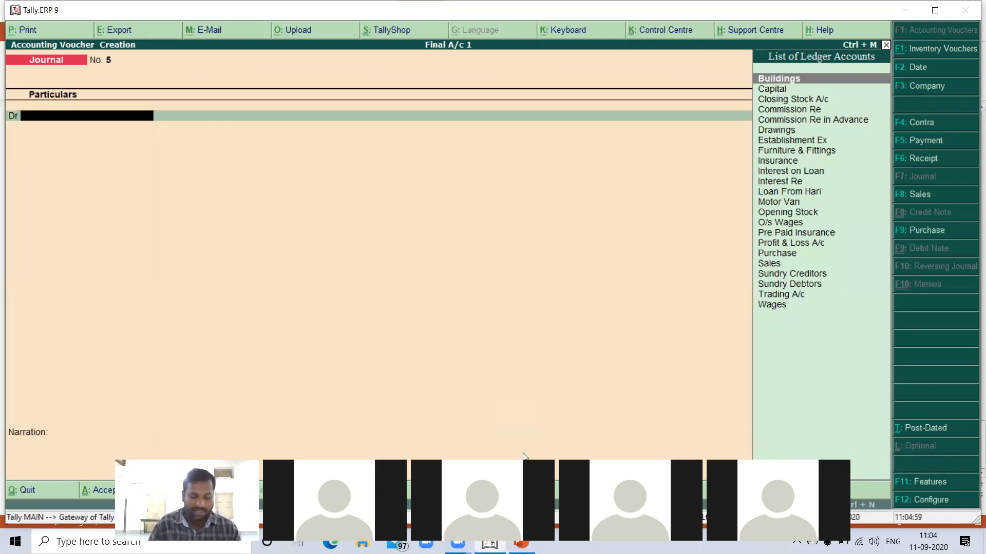
key(alt+c)
text(Interest on Capital)
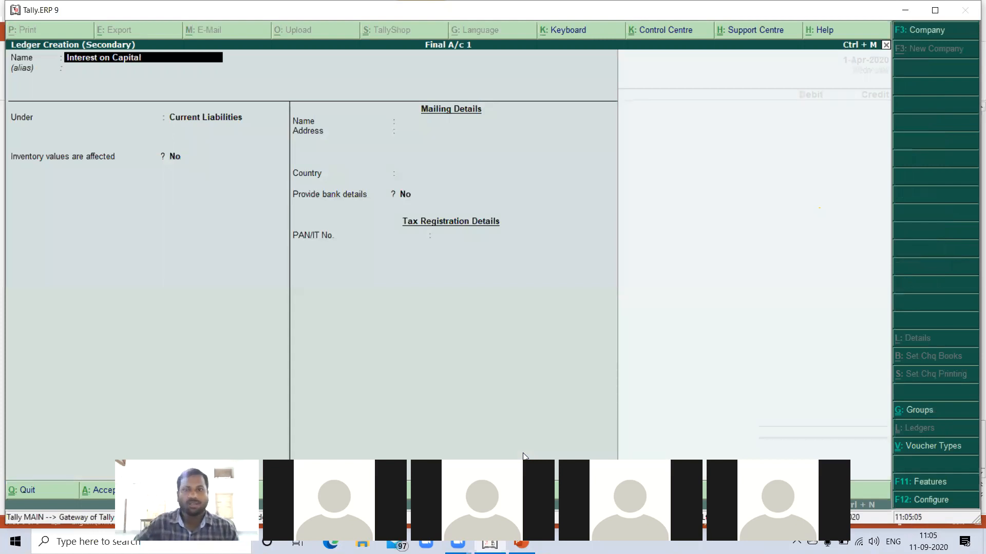
key(Return)
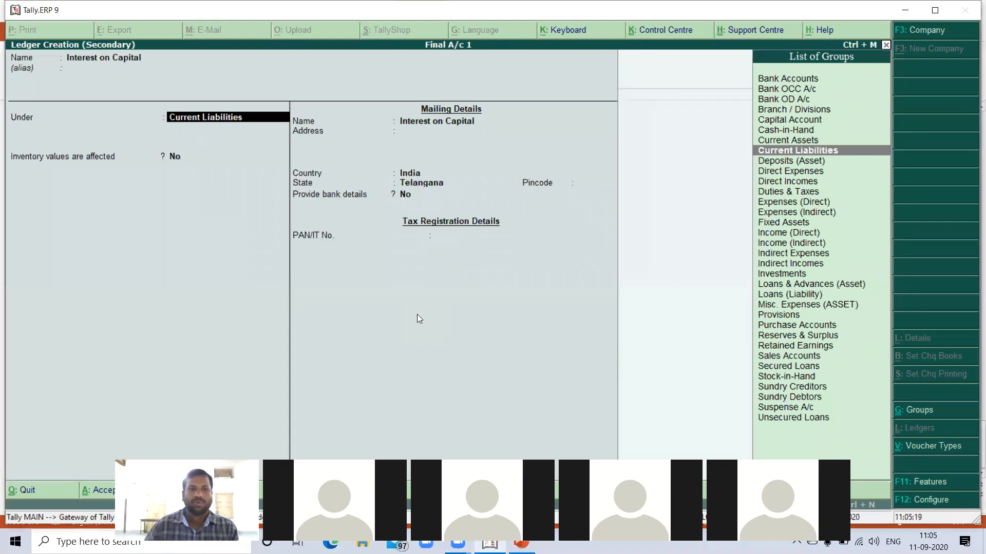
text(I)
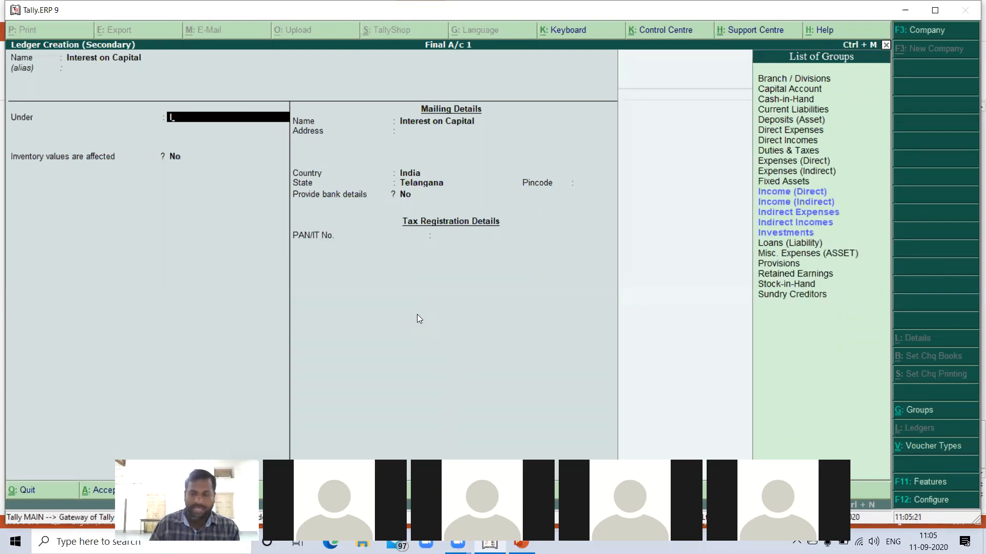
key(Down)
key(Down)
key(Return)
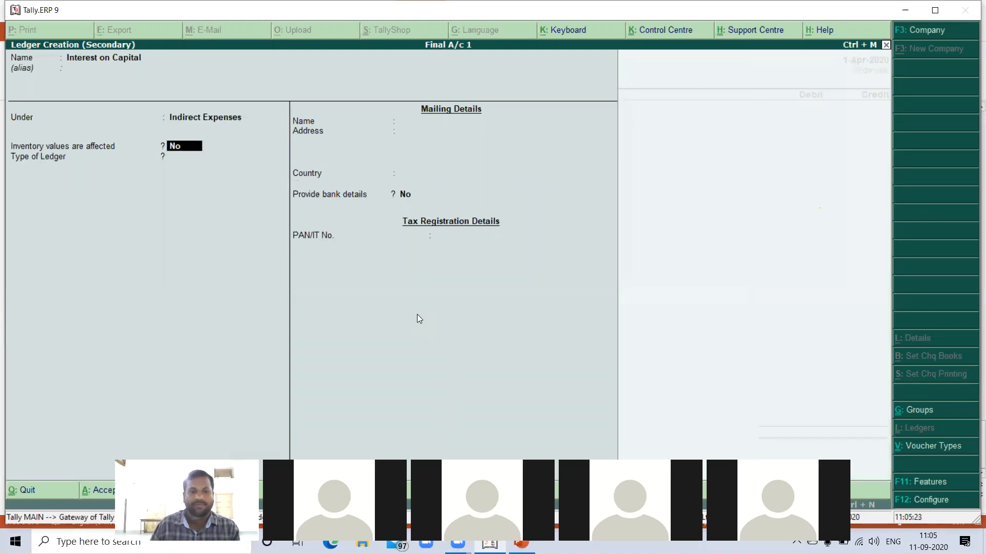
key(Return)
key(Return)
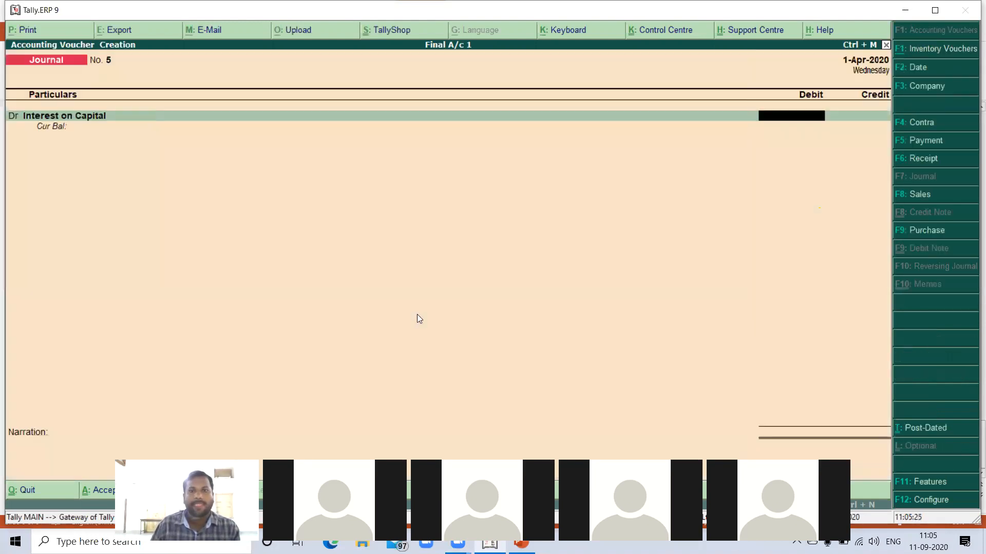
- Debit Interest on Capital with 10000, credit Capital with the same amount and save the journal voucher without narration
text(100)
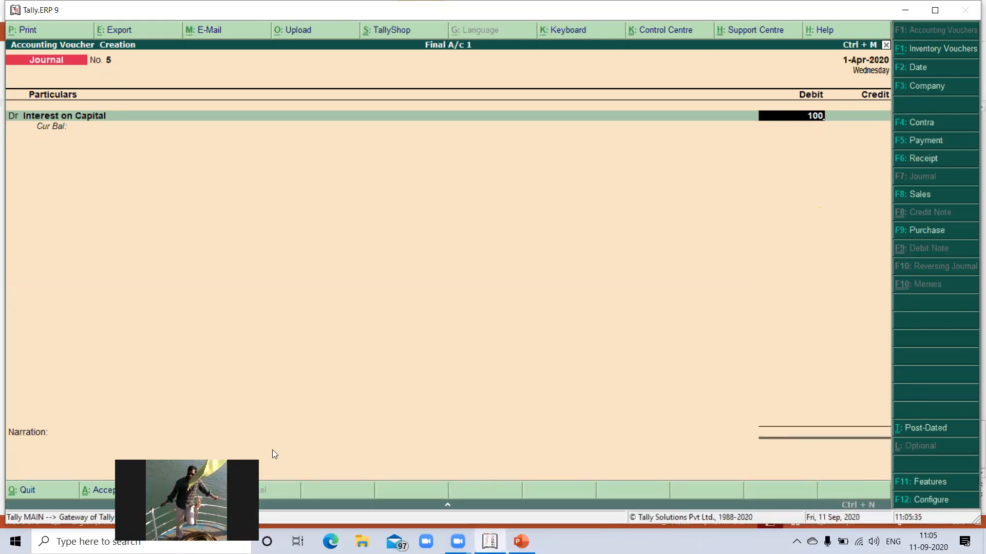
text(00)
key(Return)
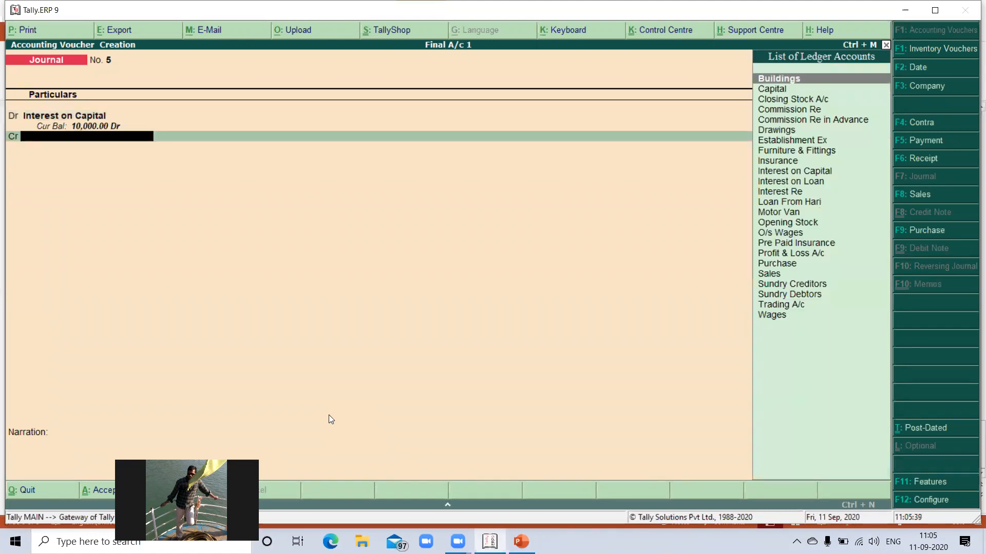
text(Cap)
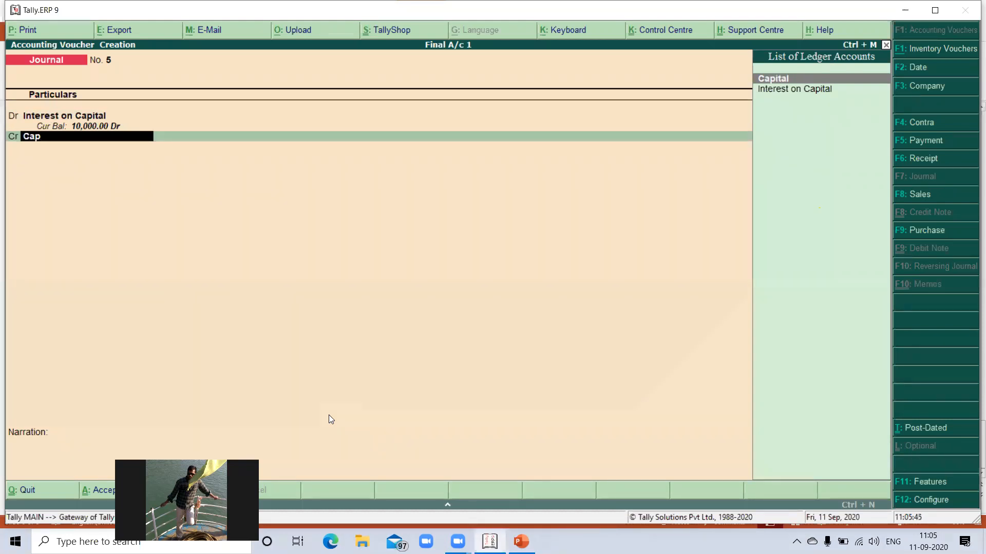
key(Return)
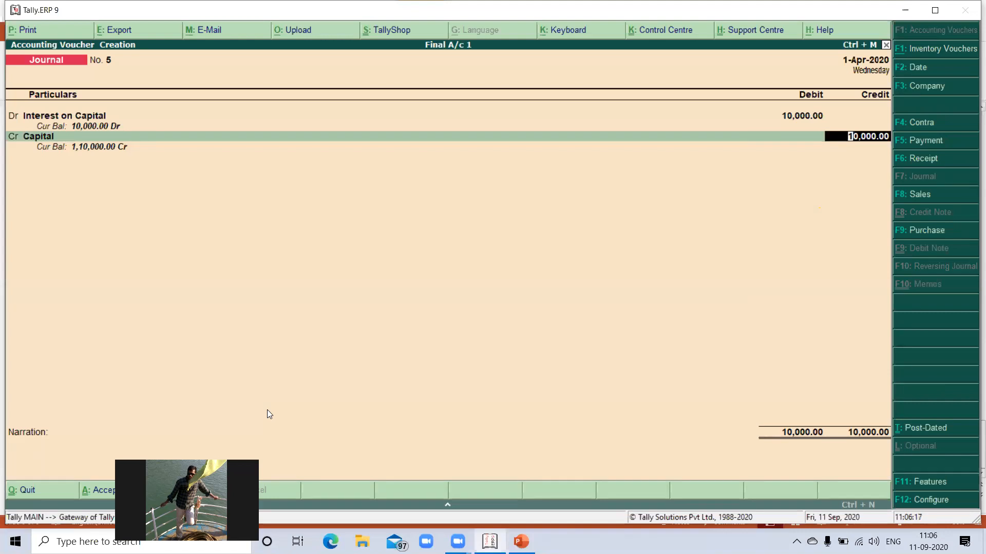
key(Return)
key(Return)
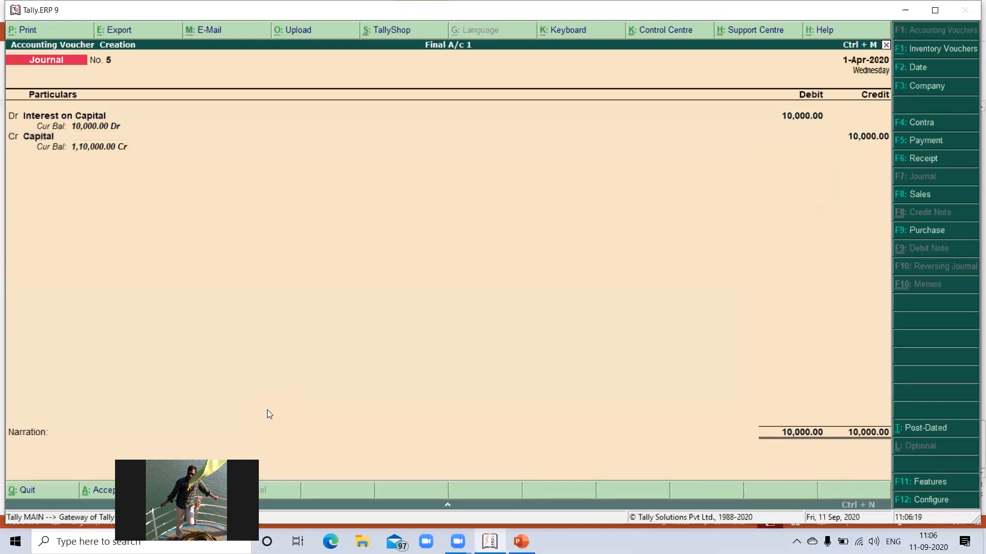
key(Return)
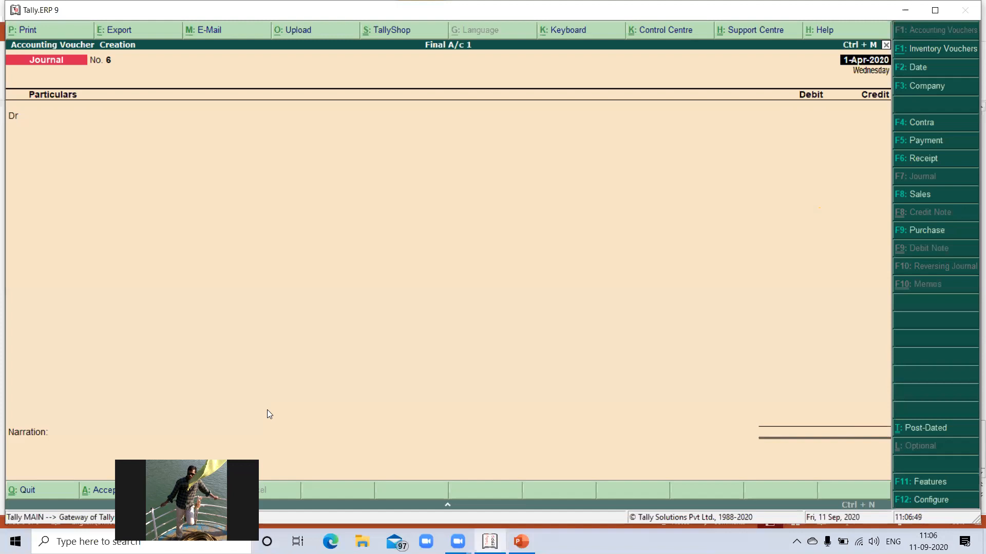
- Create the ledger Dep on Buildings under Indirect Expenses from the sixth journal voucher's debit line, keeping the remaining defaults
key(Return)
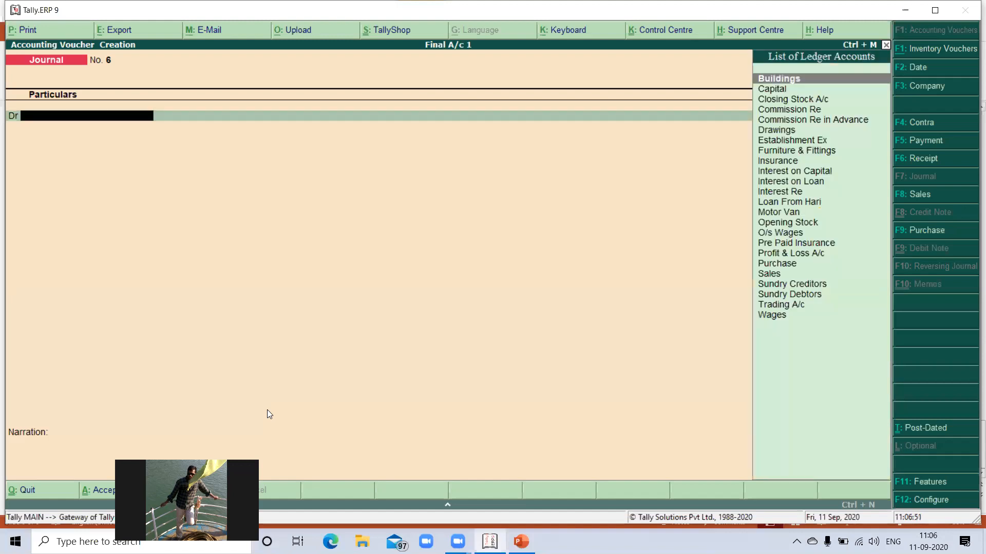
key(alt+c)
text(Dep on Buildin)
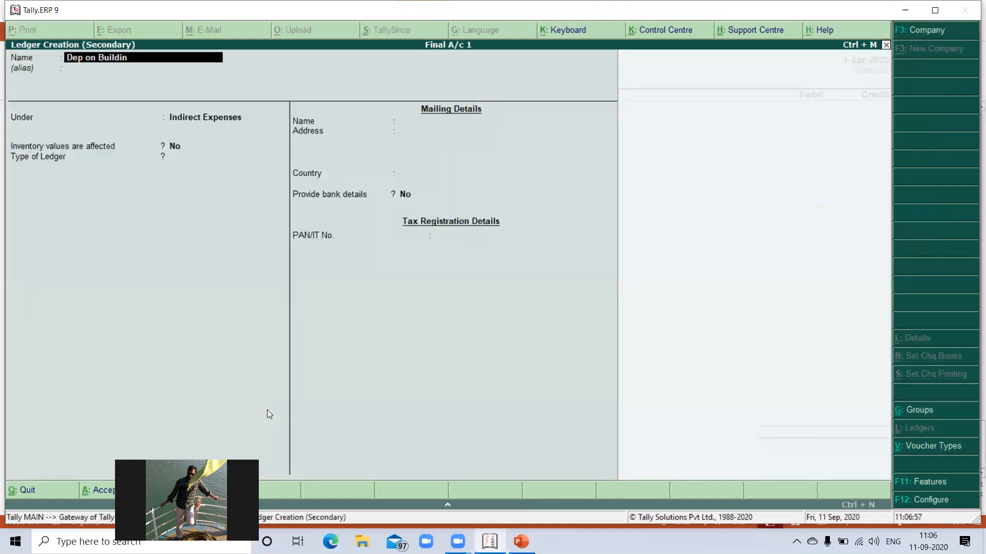
text(gs)
key(Return)
key(Return)
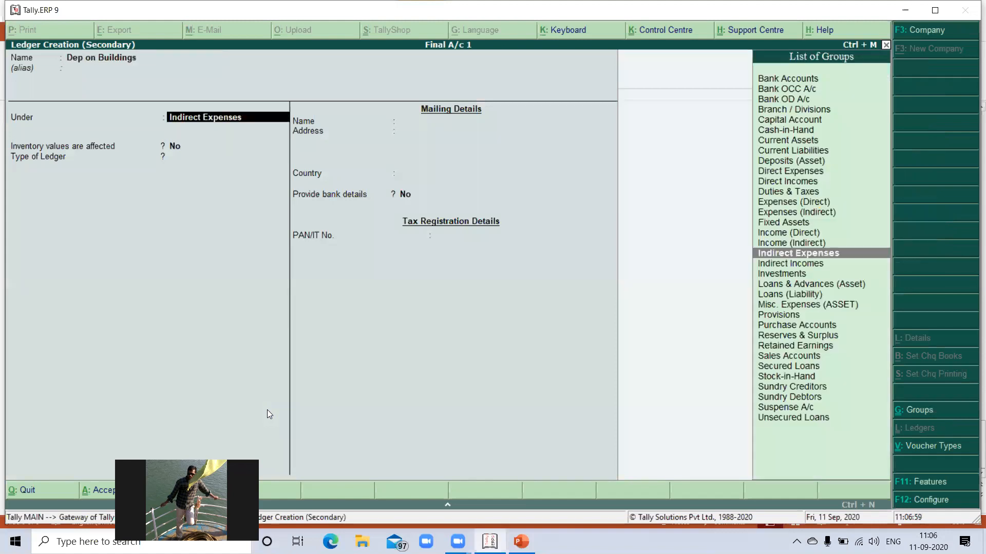
key(Return)
key(Return)
key(Return)
key(Return)
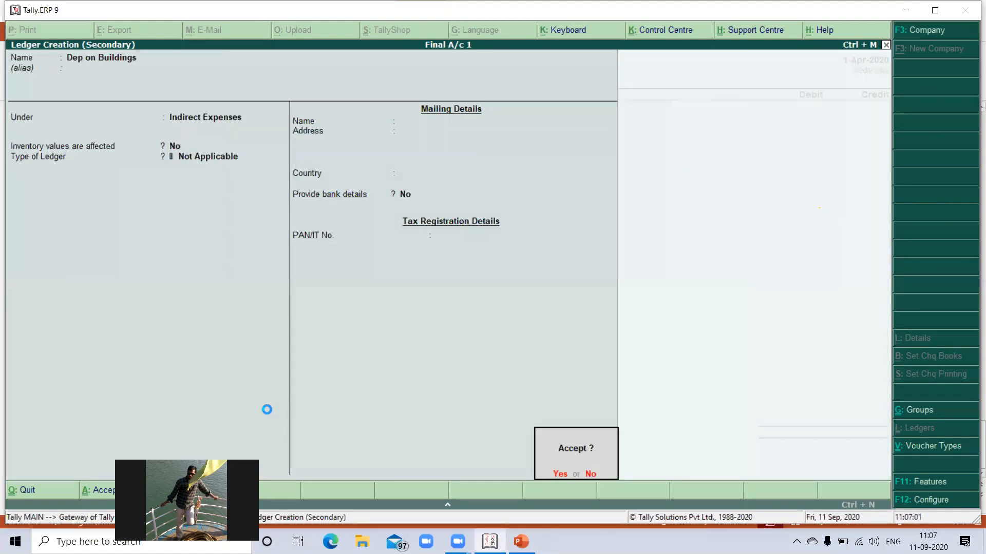
key(Return)
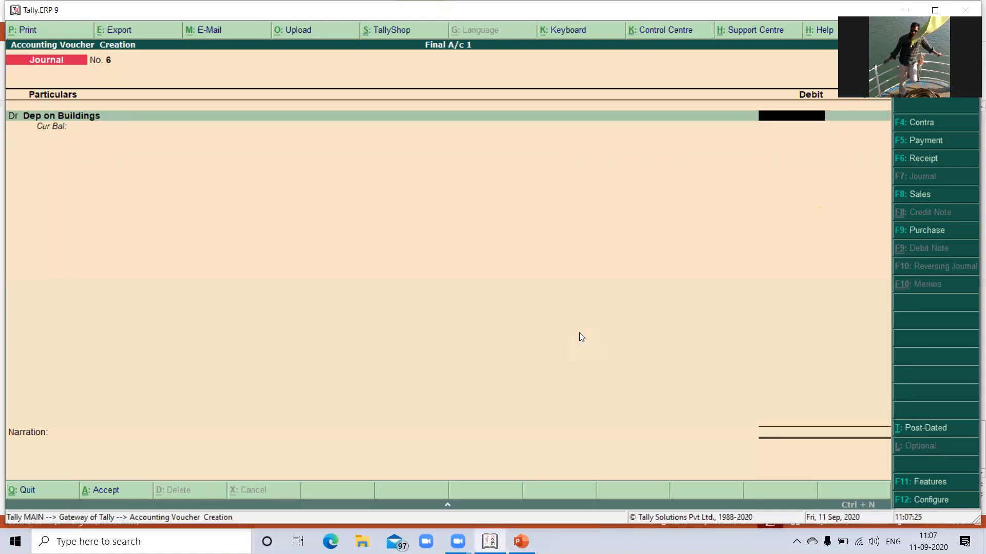
- Calculate 15000*2.5% with the built-in calculator and debit Dep on Buildings with 375
key(ctrl+n)
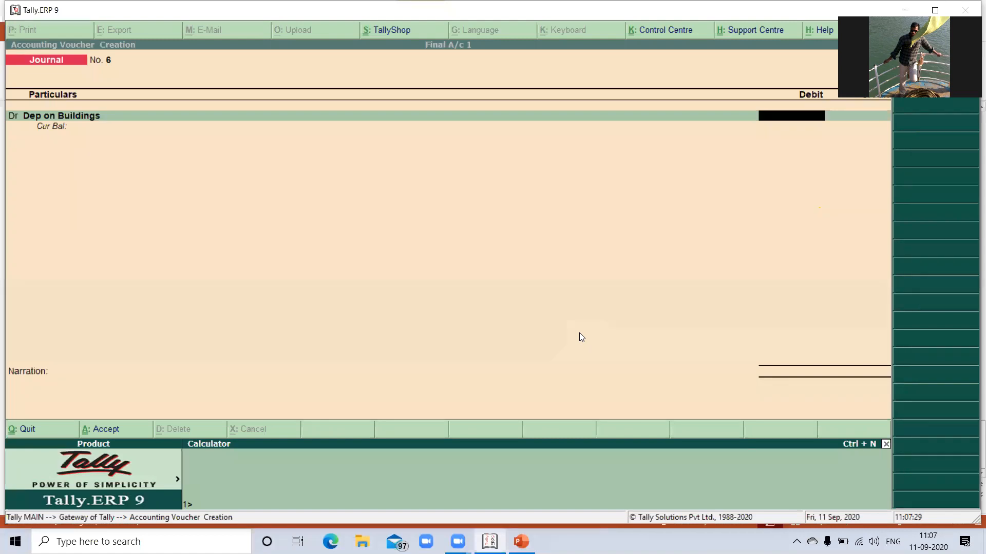
text(15000*2.5%)
key(Return)
key(ctrl+m)
text(375)
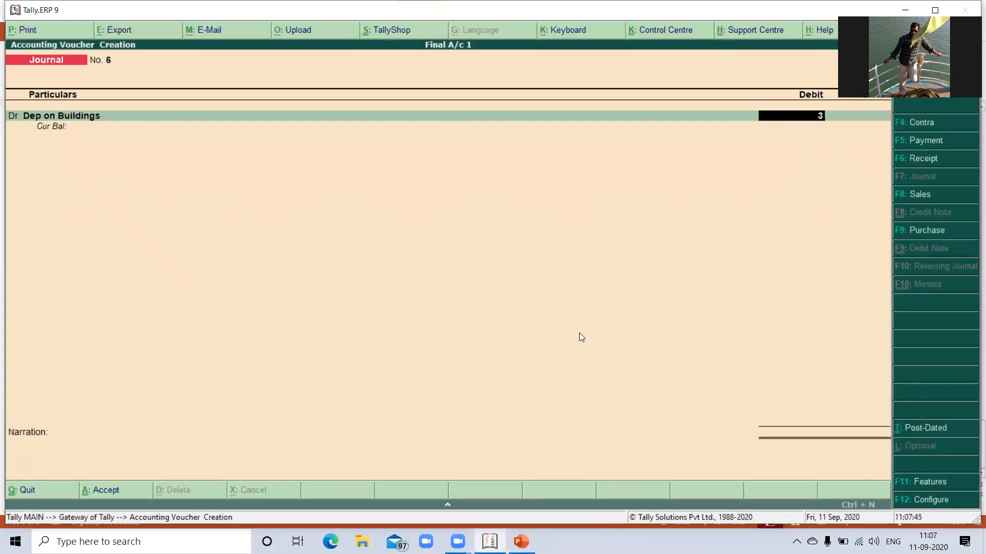
key(Return)
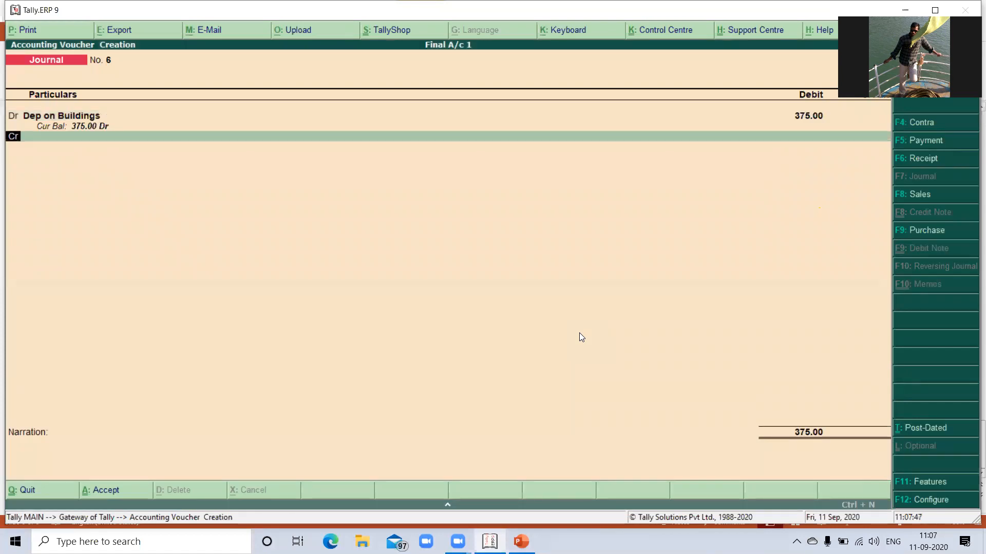
- Credit Buildings with 375 and save the journal voucher without narration
key(Return)
text(Bu)
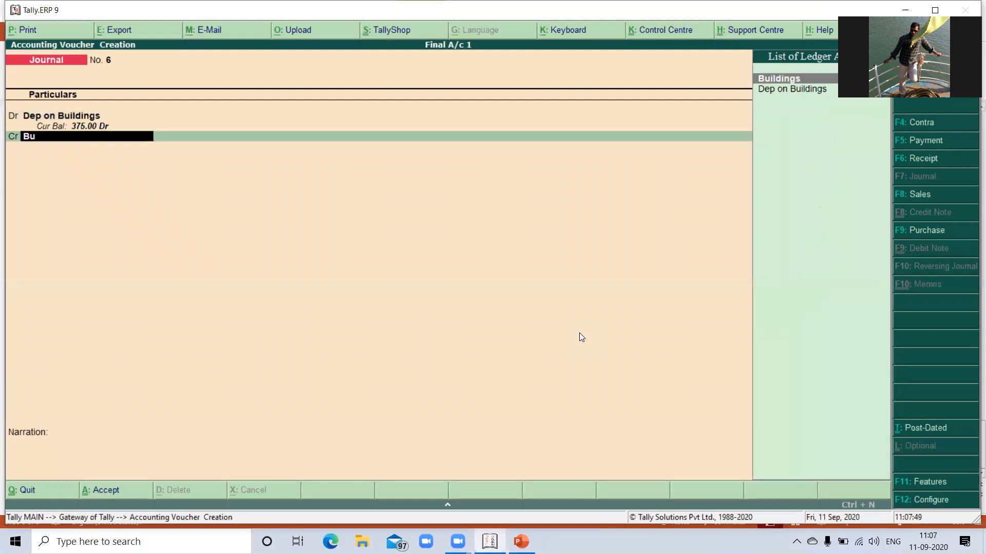
key(Return)
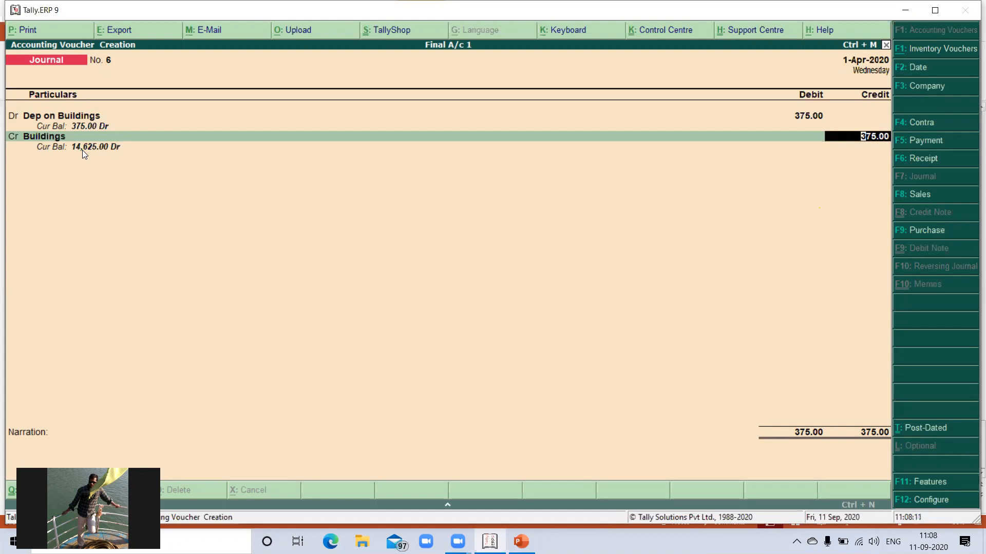
key(Return)
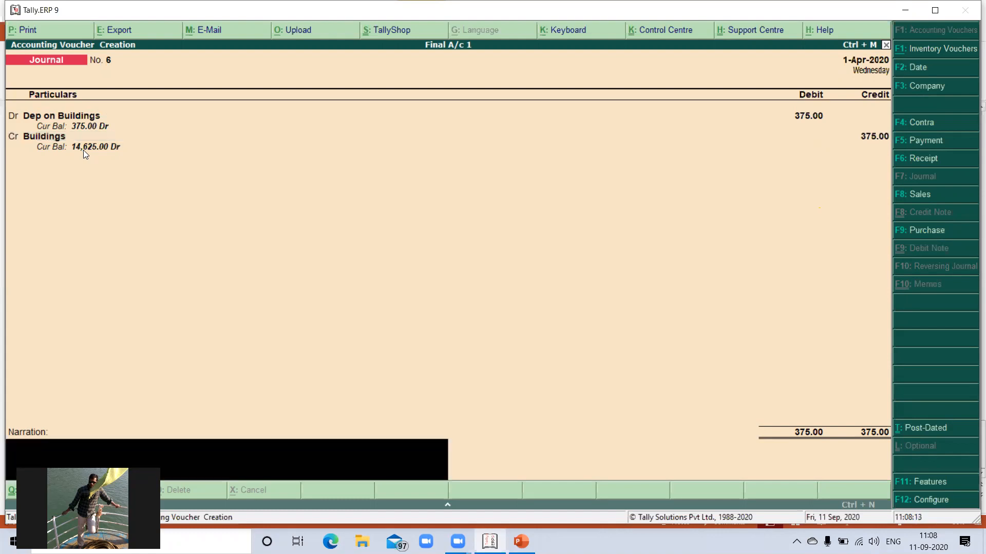
key(Return)
key(Return)
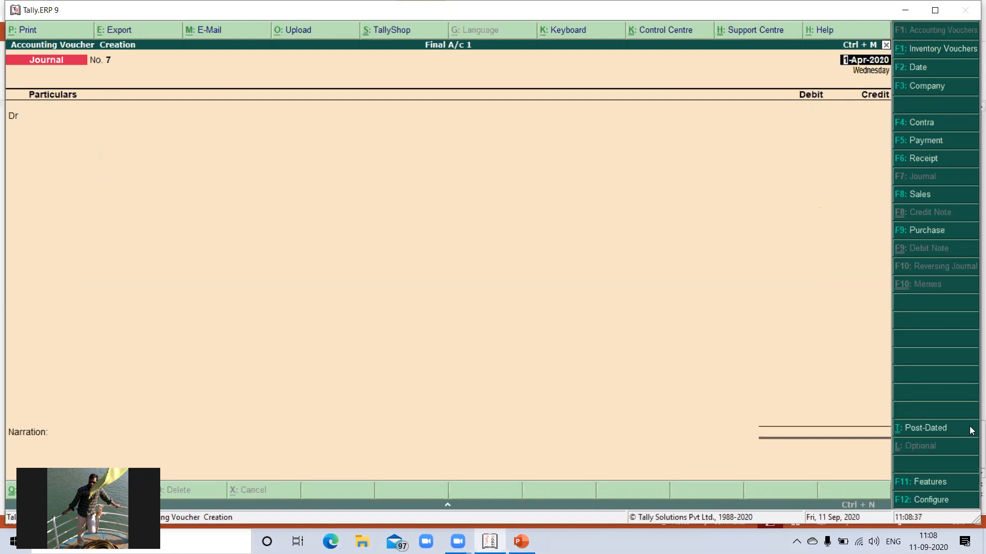
- Create the ledger Dep on Furniture & Fittings under Indirect Expenses from the seventh journal voucher's debit line, keeping the remaining defaults
key(Return)
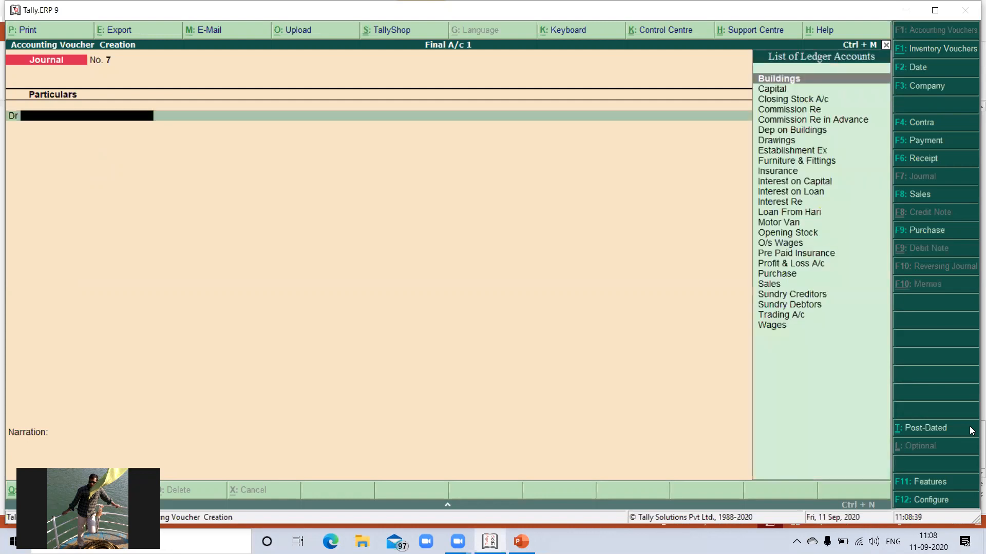
key(alt+c)
text(Dep on furniture &)
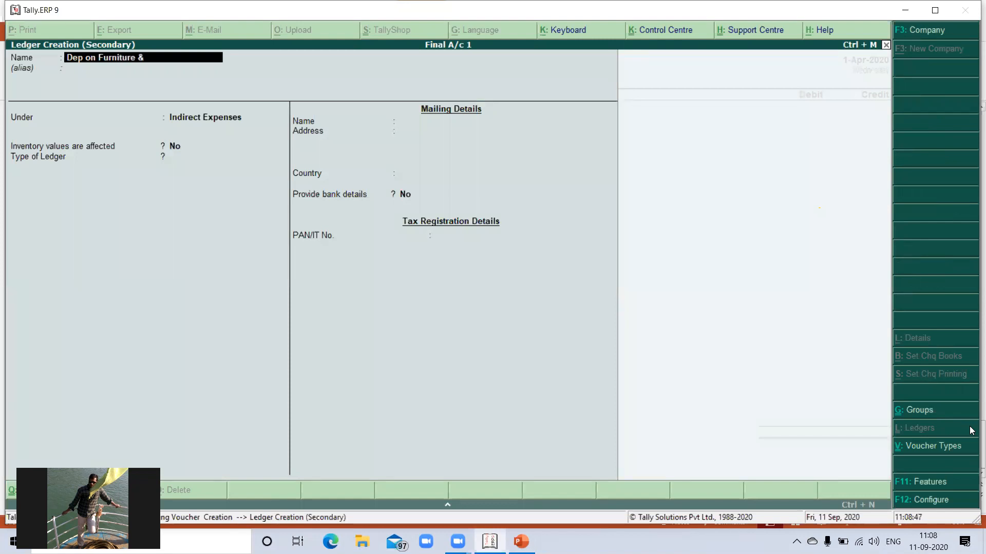
text( Fitting)
key(Return)
key(Return)
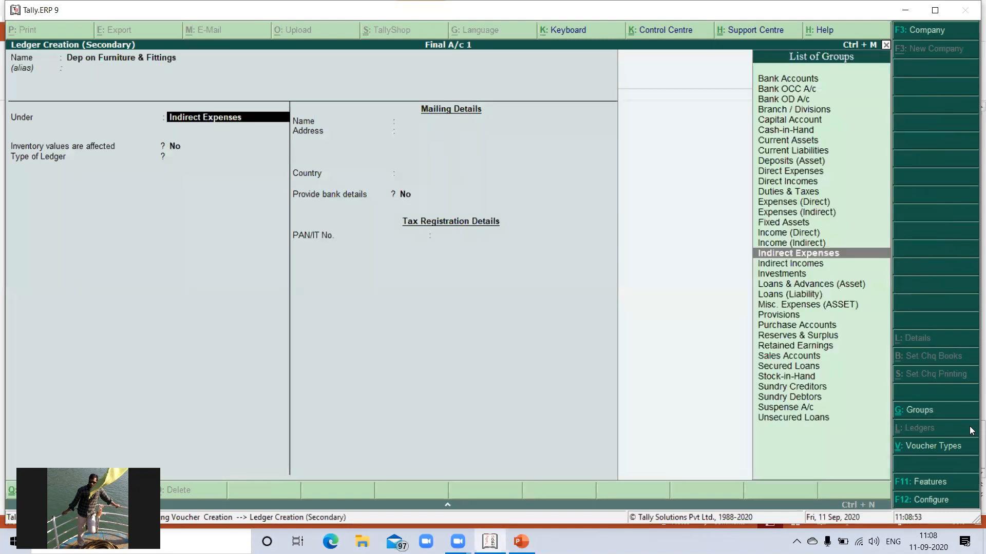
key(Return)
key(Return)
key(Return)
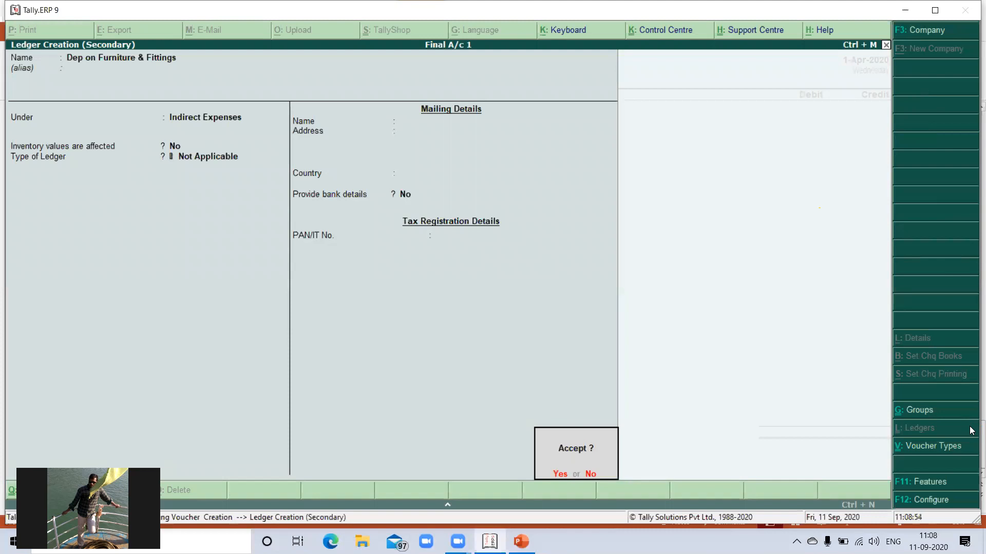
key(Return)
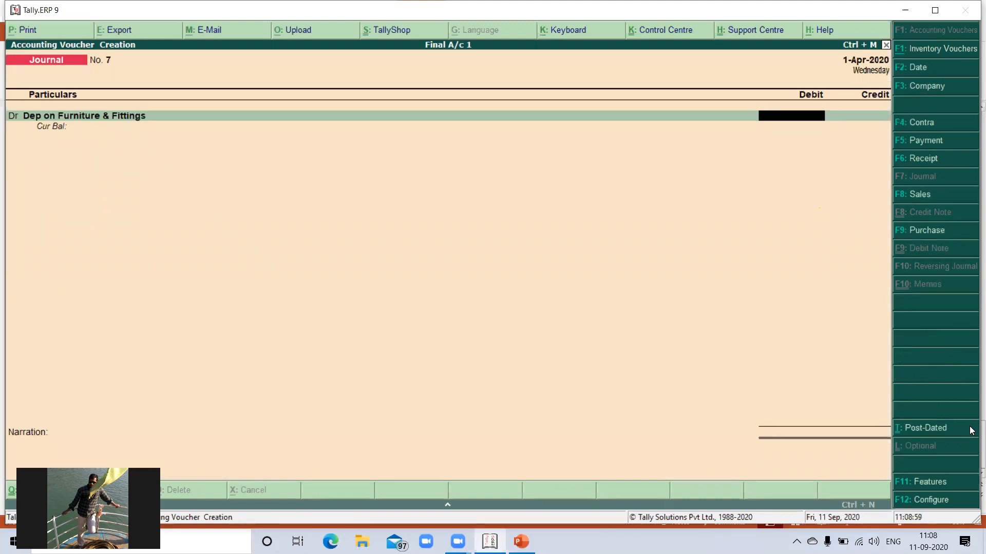
- Debit Dep on Furniture & Fittings and credit Furniture & Fittings with 750, saving the journal voucher without narration
text(750)
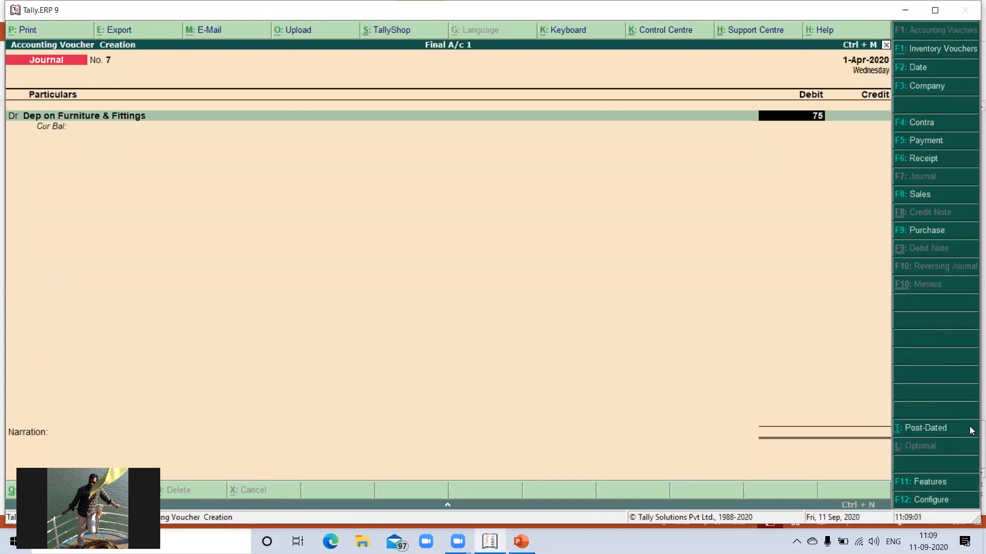
key(Return)
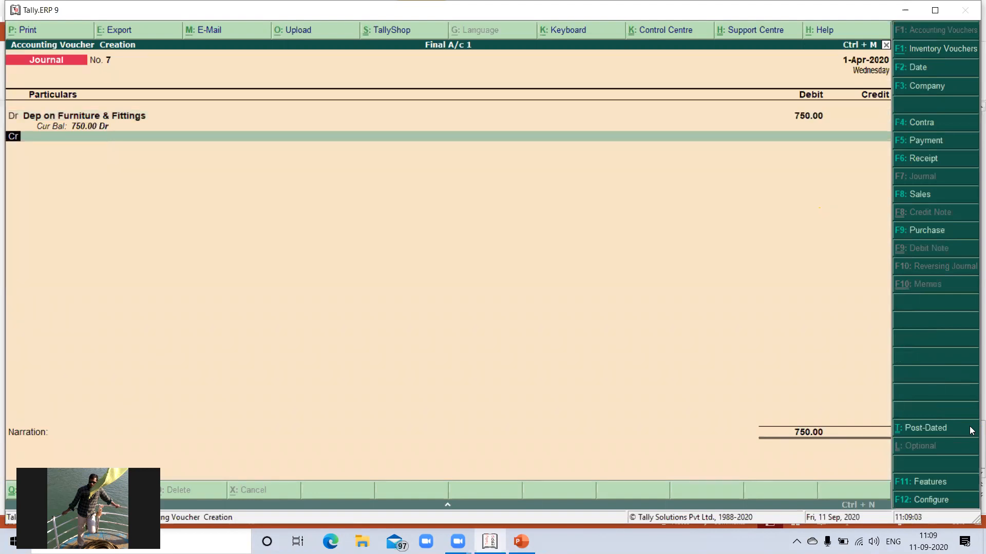
key(Return)
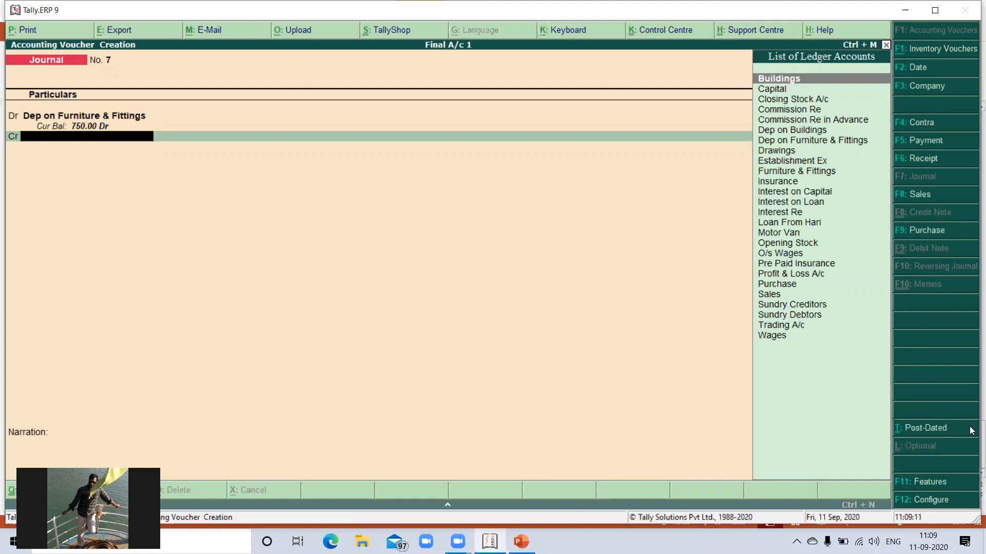
text(Fu)
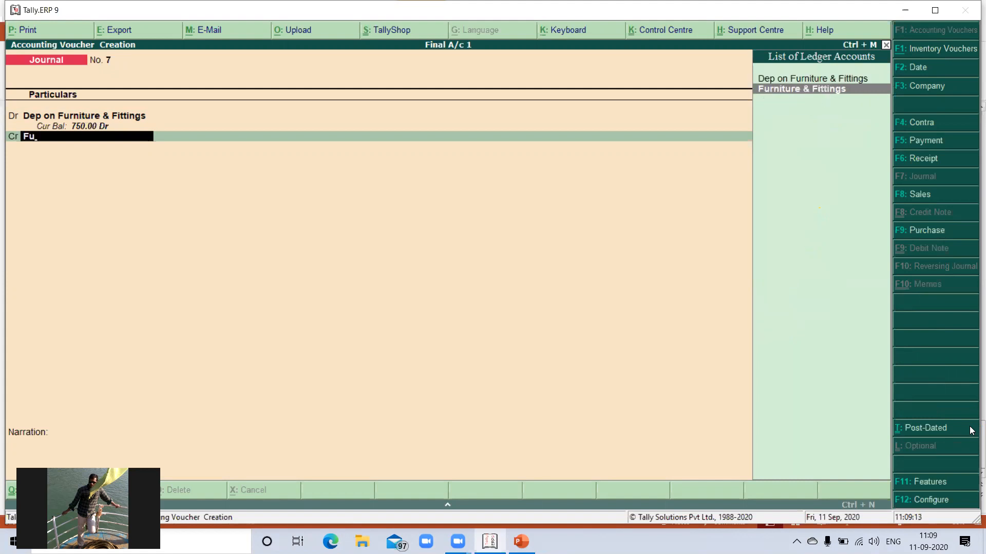
key(Return)
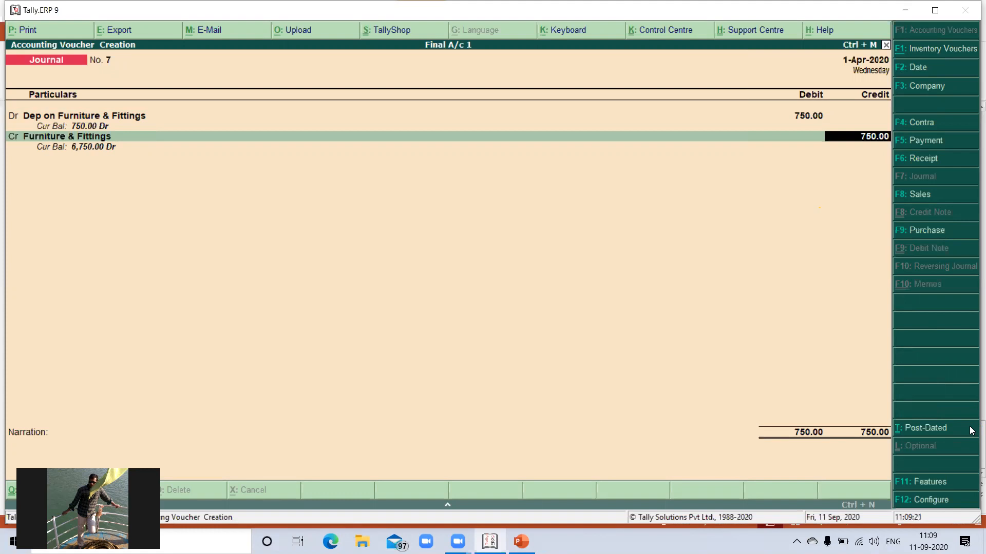
key(Return)
key(Return)
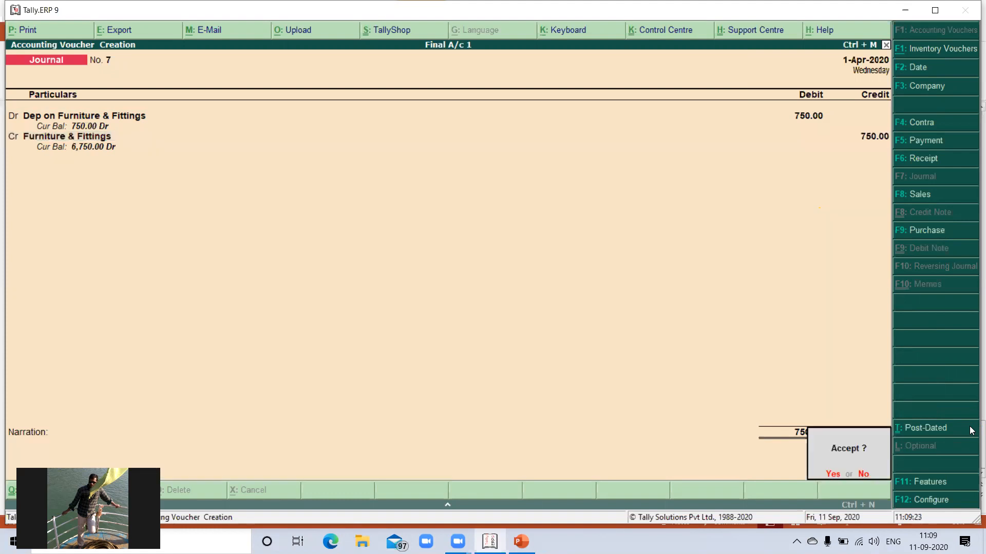
key(Return)
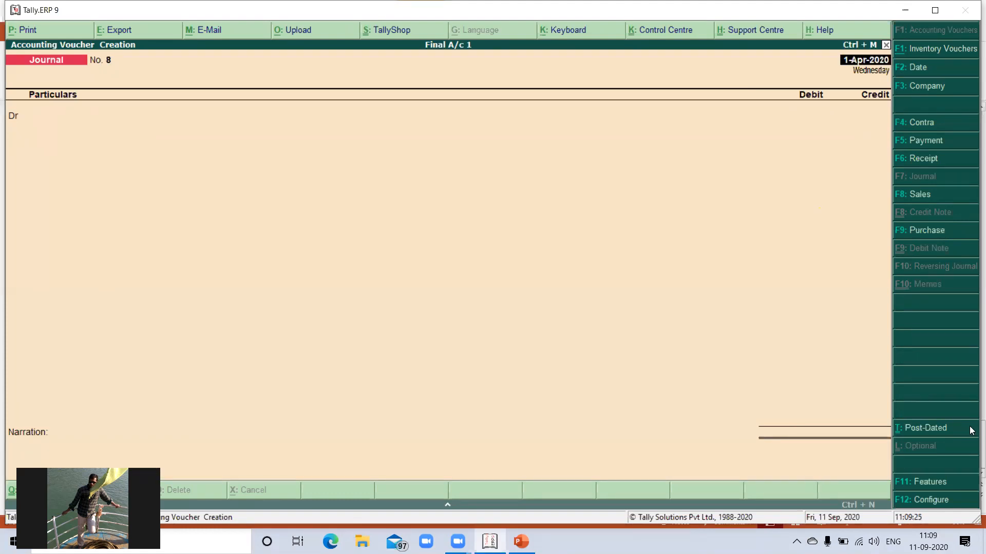
- Create the ledger Dep on Motor Van under Indirect Expenses from the eighth journal voucher's debit line, keeping the remaining defaults
key(Return)
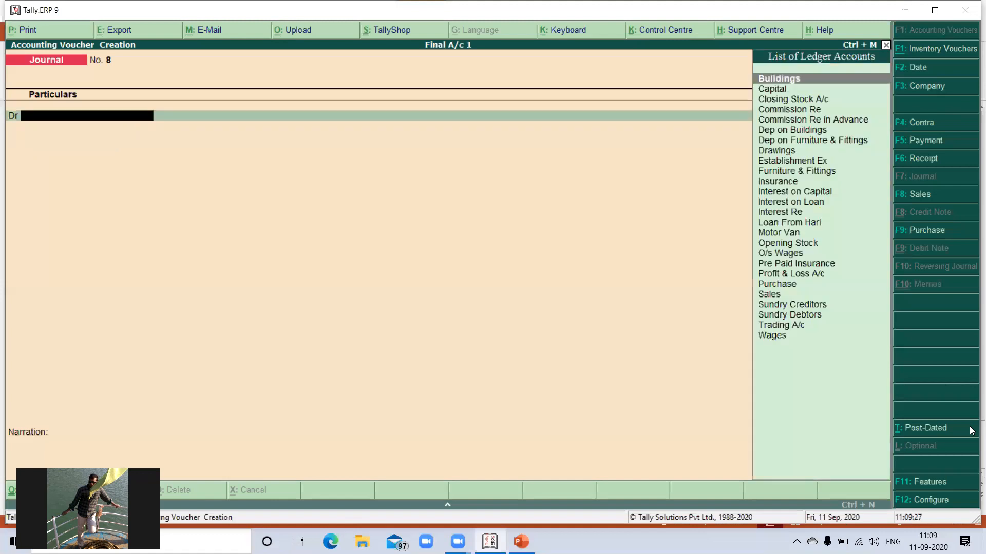
key(alt+c)
text(De)
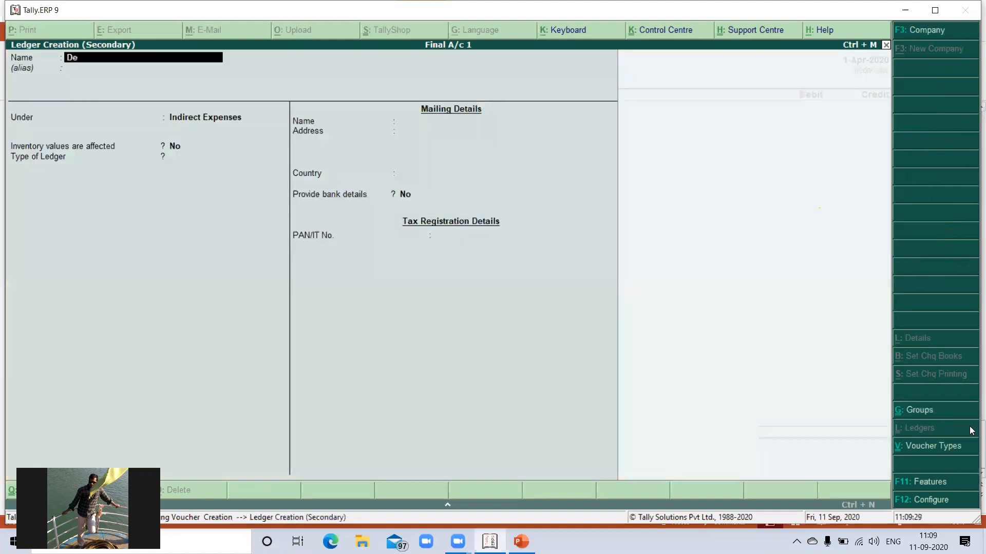
text(p on Motor Van)
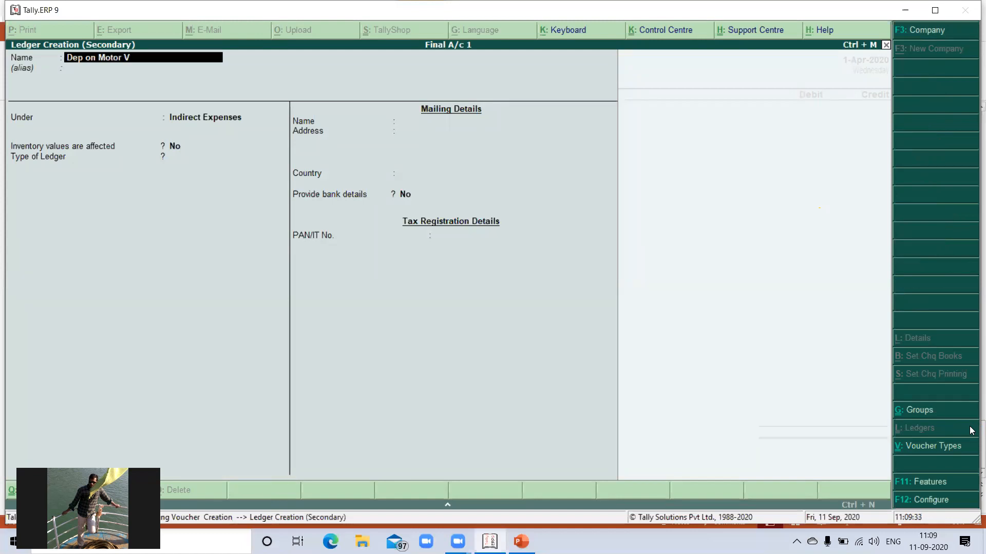
key(Return)
key(Return)
key(Return)
key(Return)
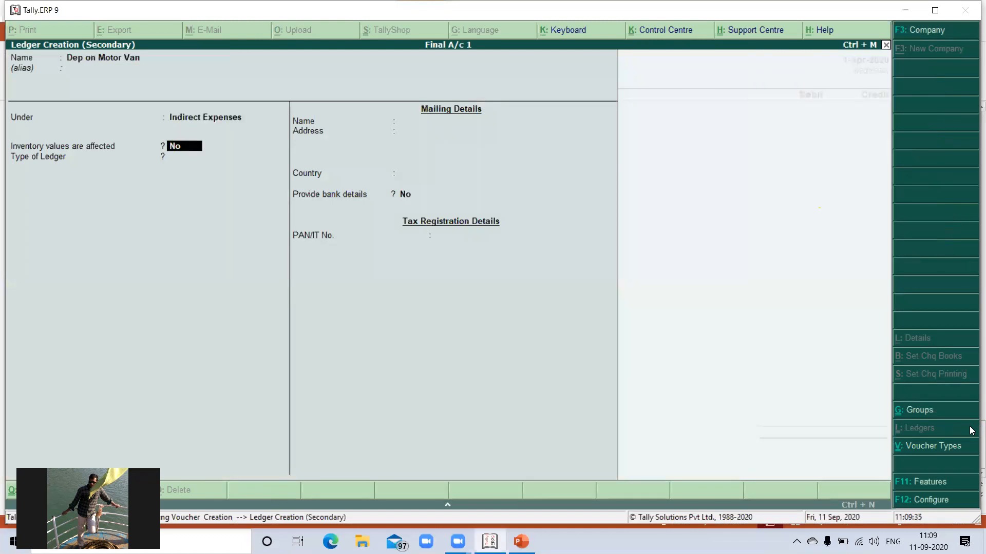
key(Return)
key(Return)
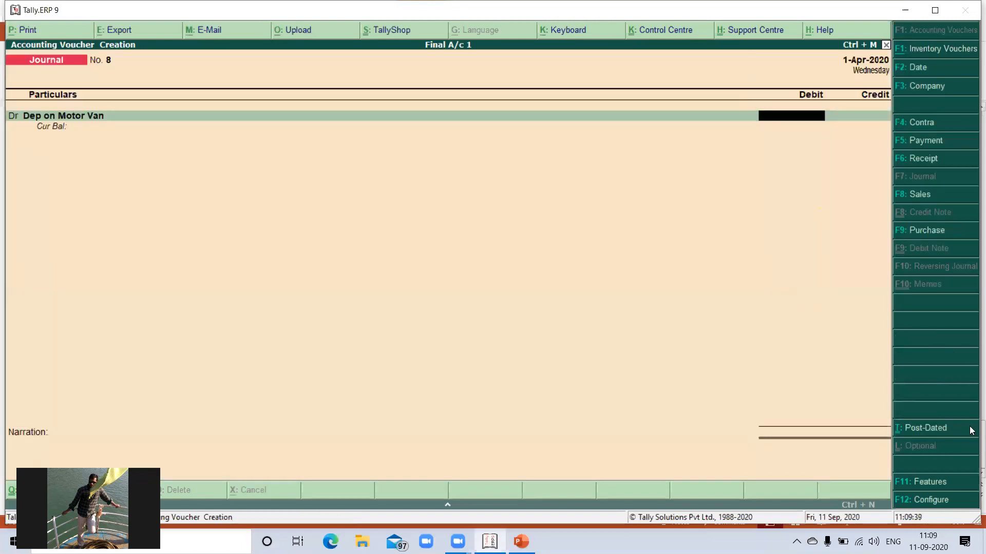
- Debit Dep on Motor Van and credit Motor Van with 2500, saving the journal voucher without narration
text(2500)
key(Return)
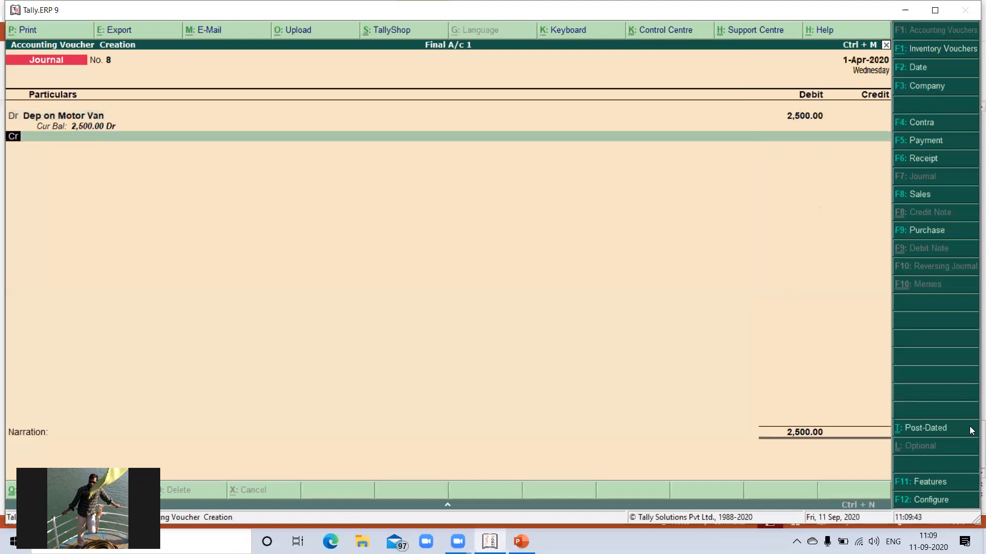
text(Mo)
key(Return)
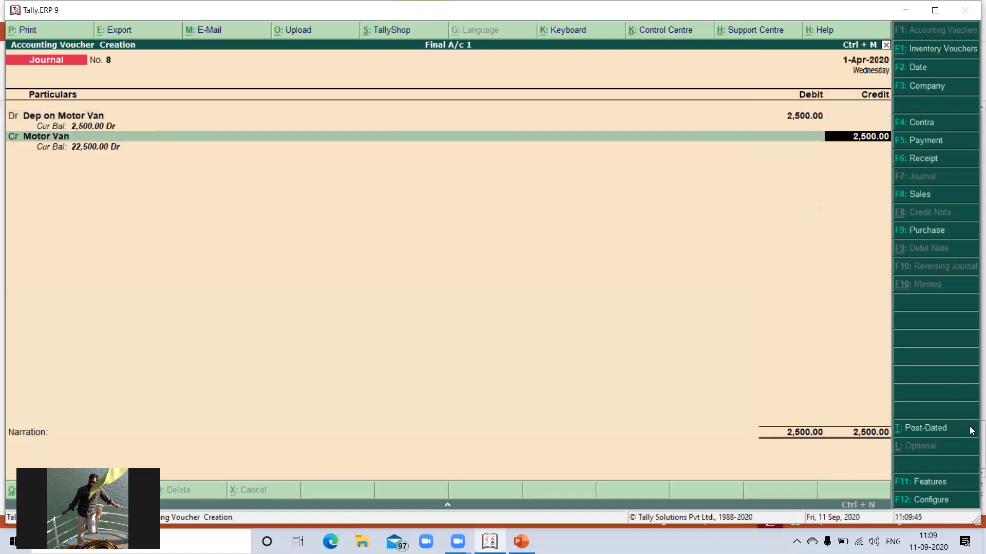
key(Return)
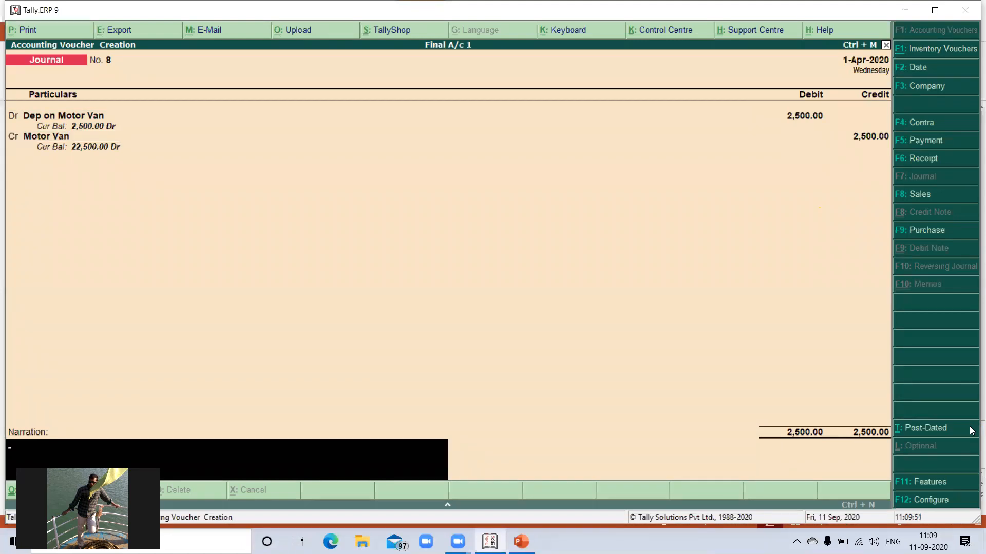
key(Return)
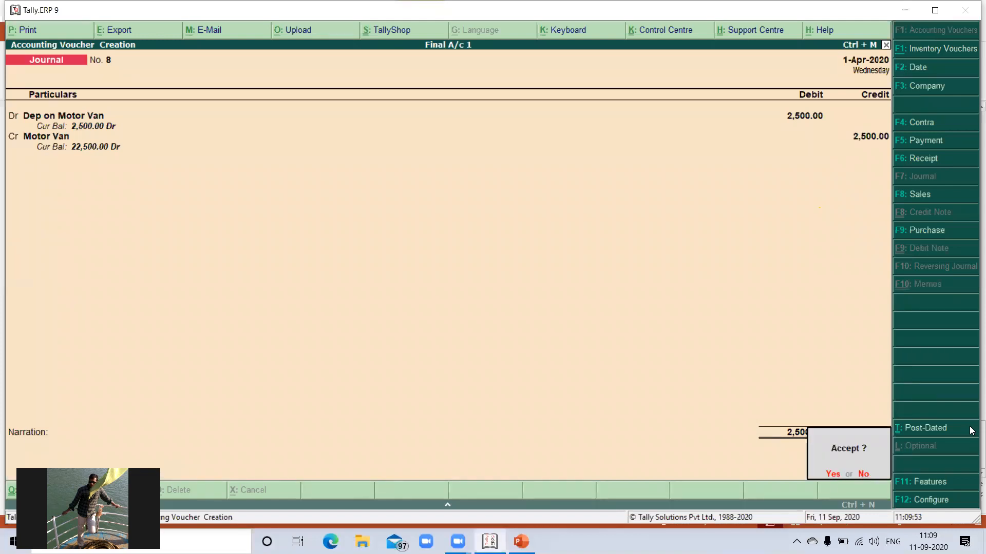
key(Return)
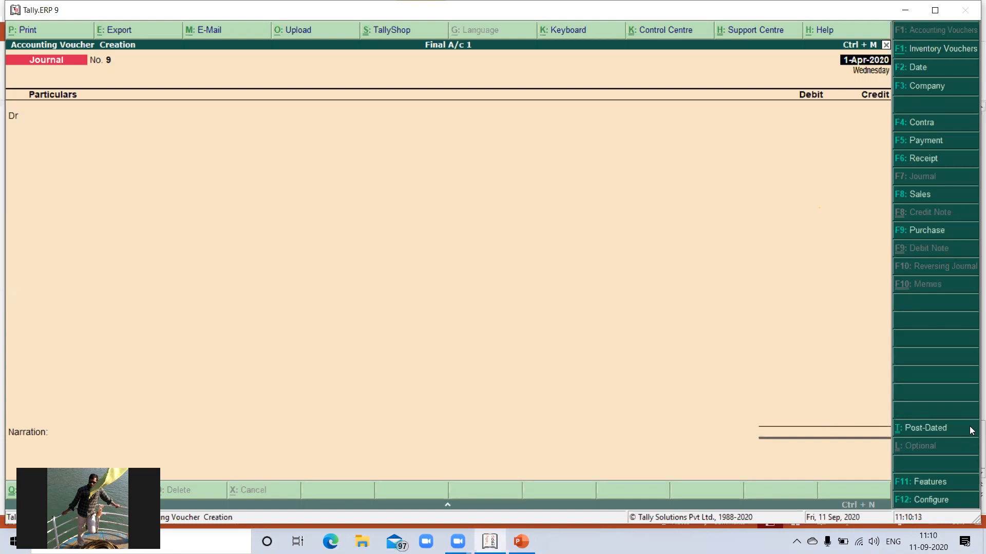
- Debit Capital with 500 in the ninth journal voucher, keeping its date
key(Return)
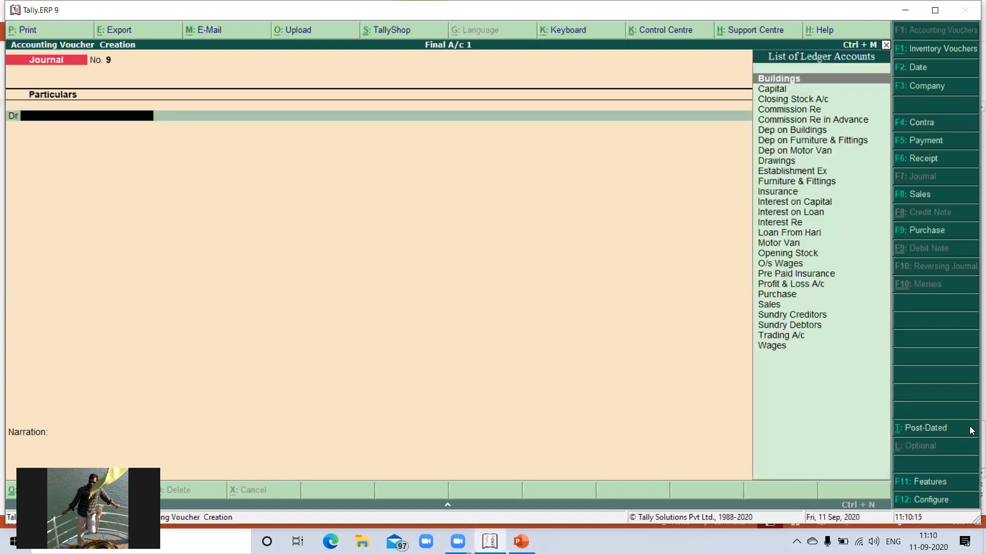
text(Cap)
key(Return)
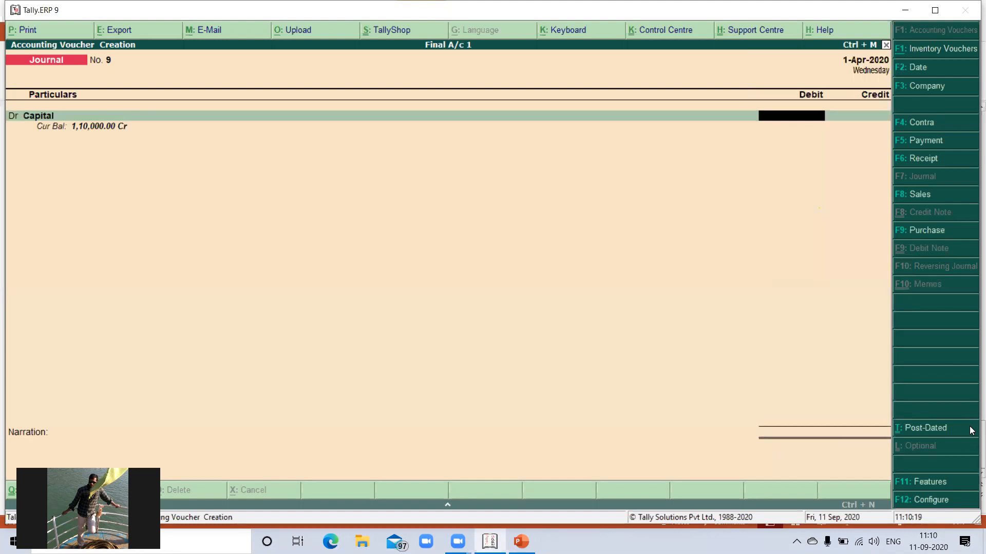
text(500)
key(Return)
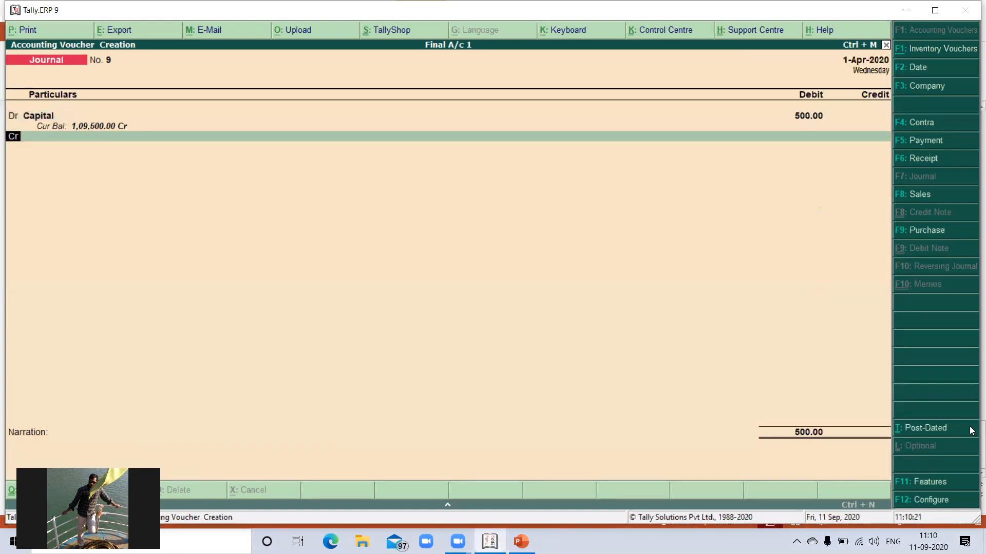
- Create the ledger Interest on Drawings under Indirect Incomes from the ninth voucher's credit line, keeping the remaining defaults
key(alt+c)
text(Intere)
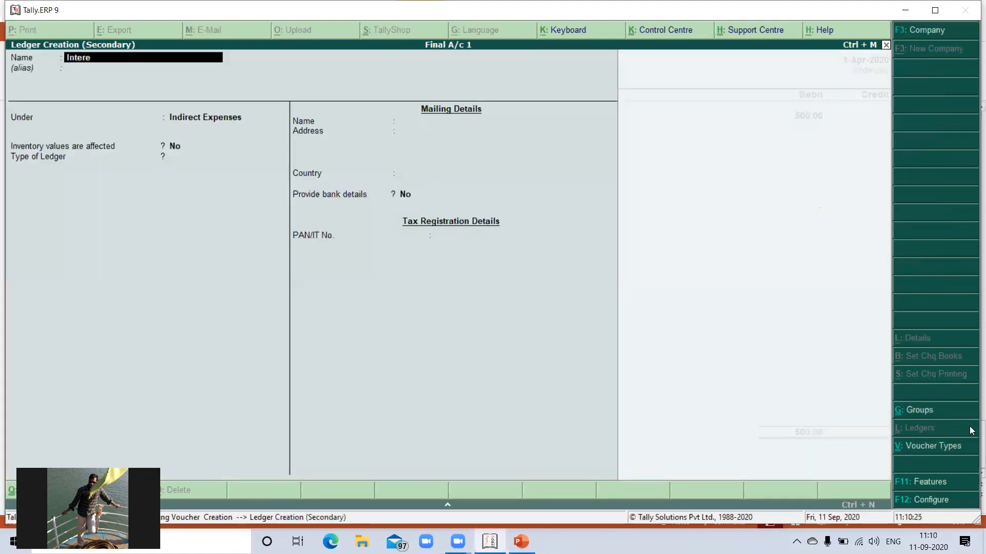
text(st on Drawing)
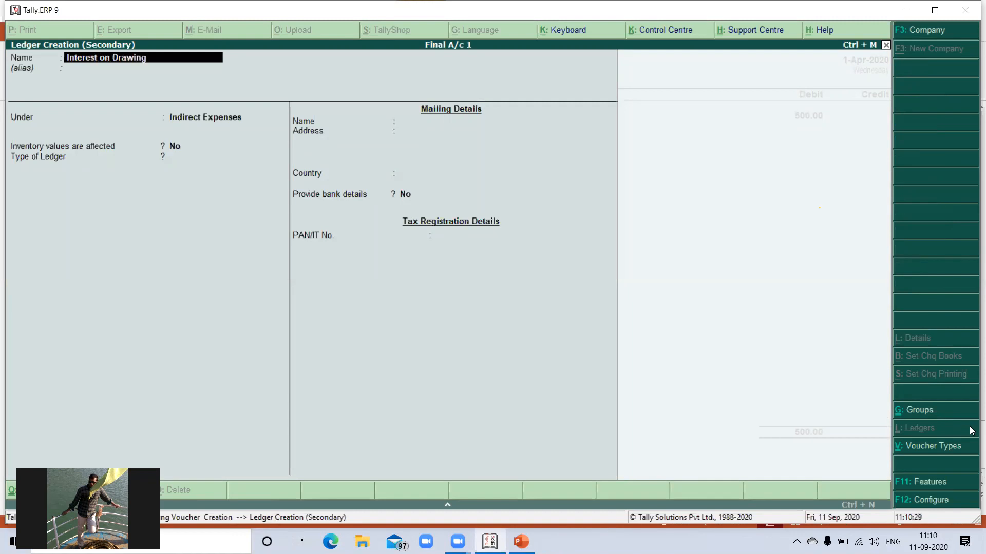
text(s)
key(Return)
key(Down)
key(Return)
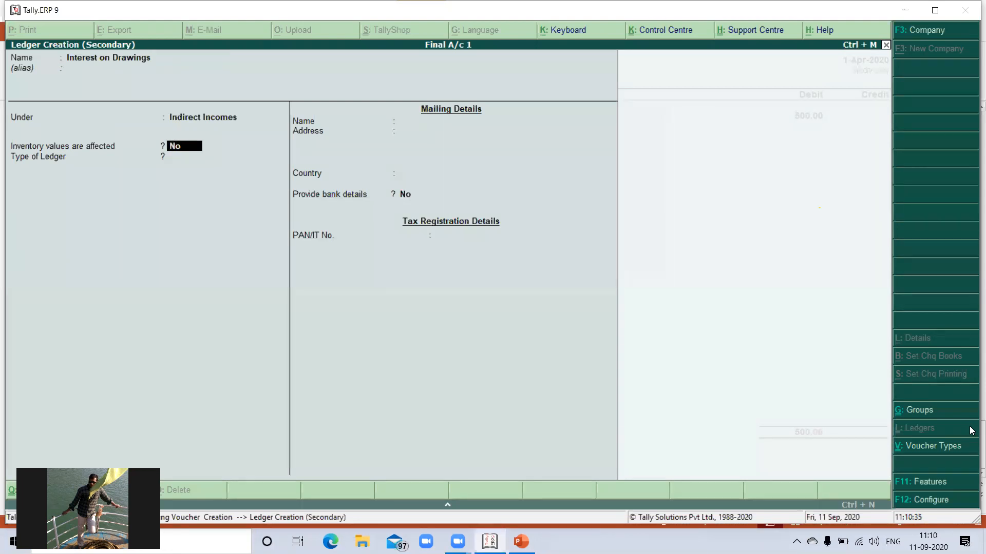
key(Return)
key(Return)
key(Return)
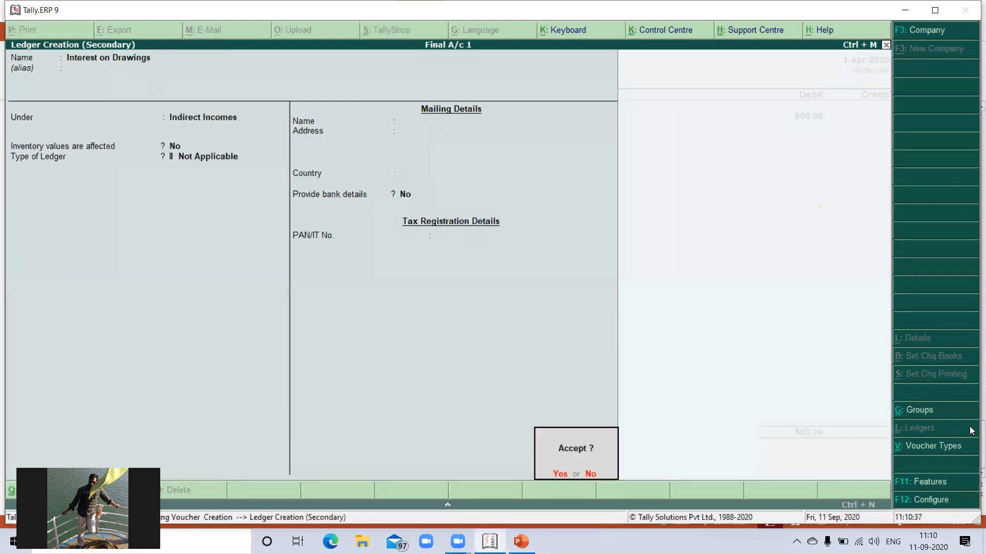
key(Return)
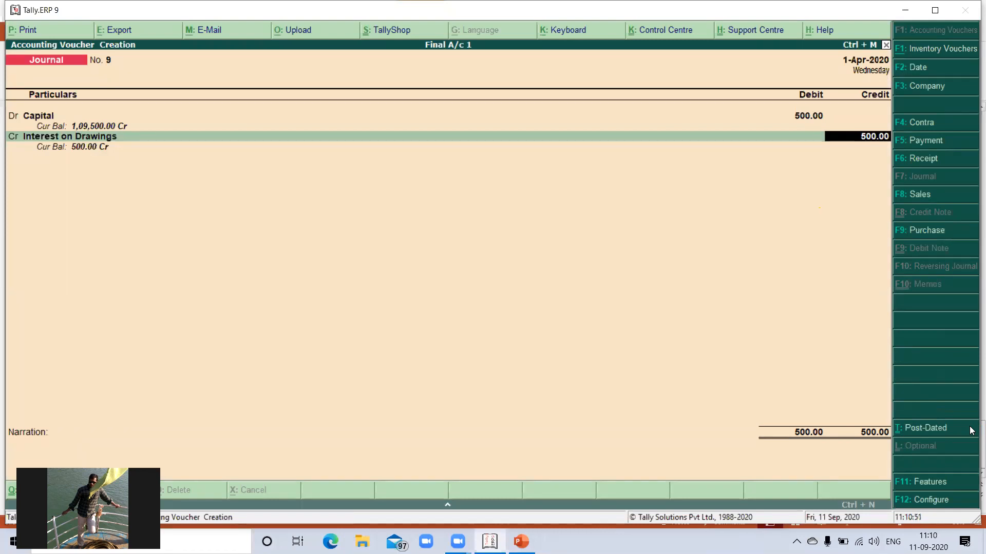
- Credit Interest on Drawings with 500 and save the journal voucher without narration
key(Return)
key(Return)
key(Return)
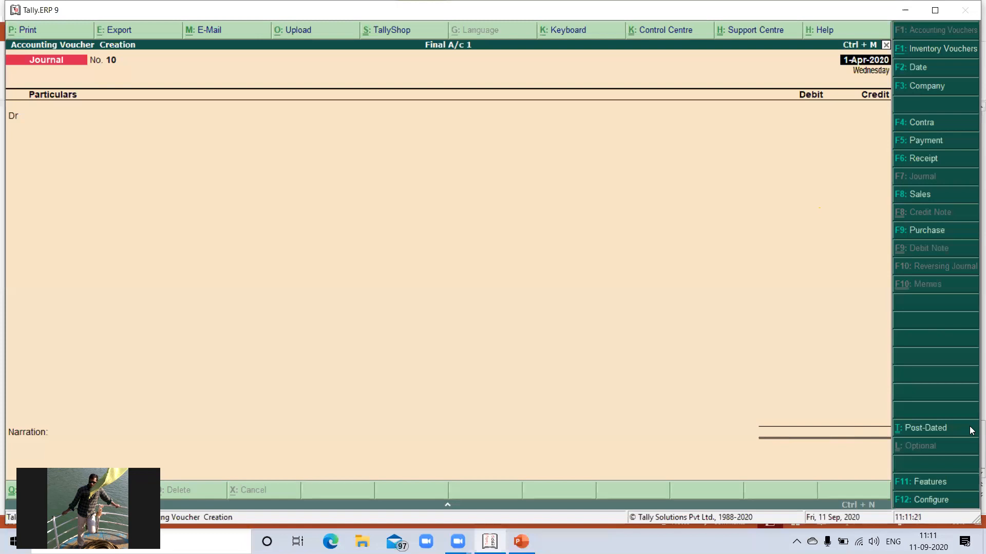
- Create the ledger Accrued Interest under Current Assets from the tenth journal voucher's debit line, keeping the remaining defaults
key(Return)
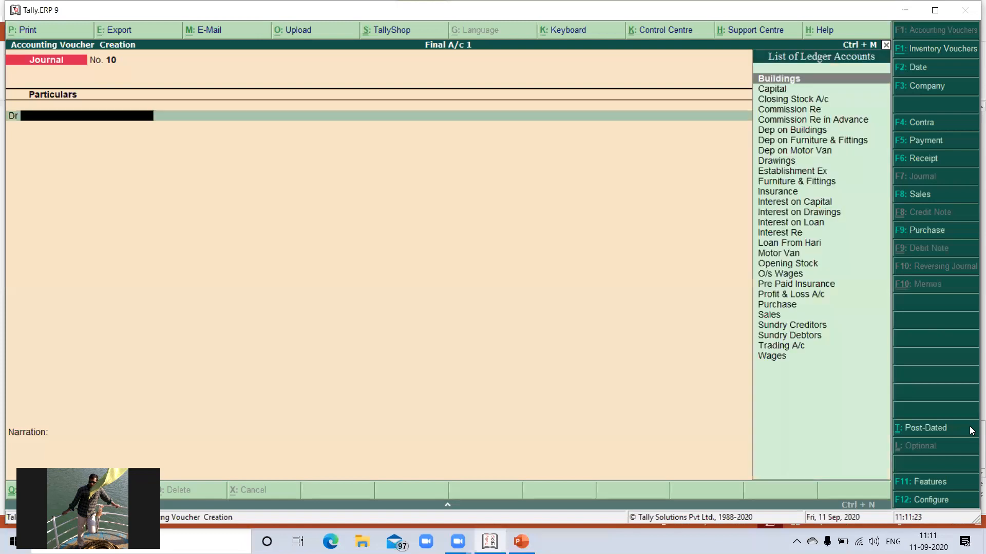
key(alt+c)
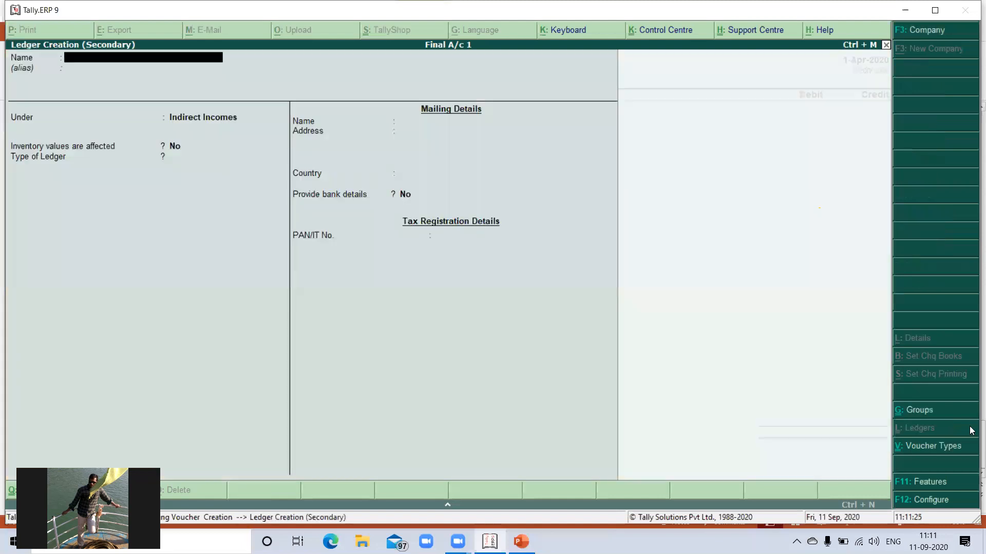
text(Accrued Interest)
key(Return)
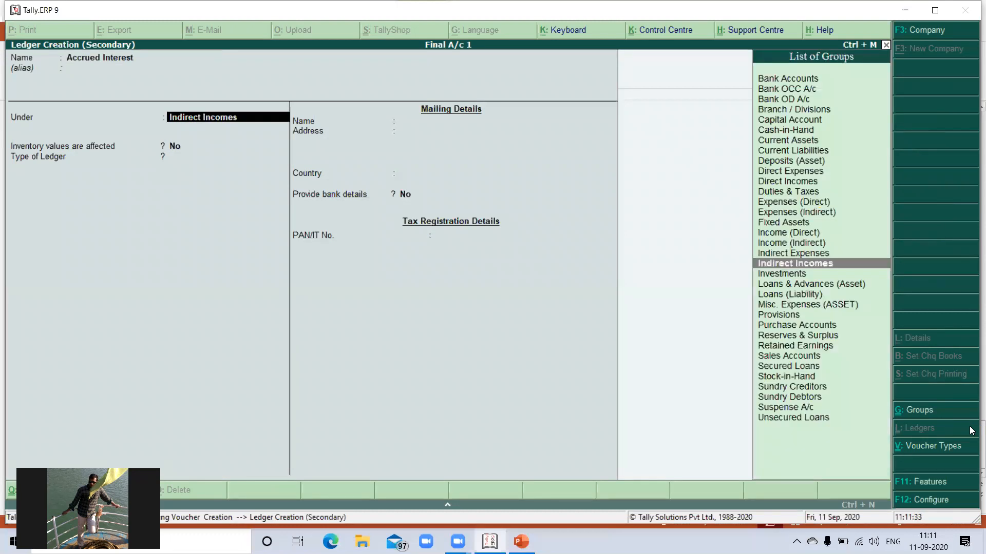
text(Cu)
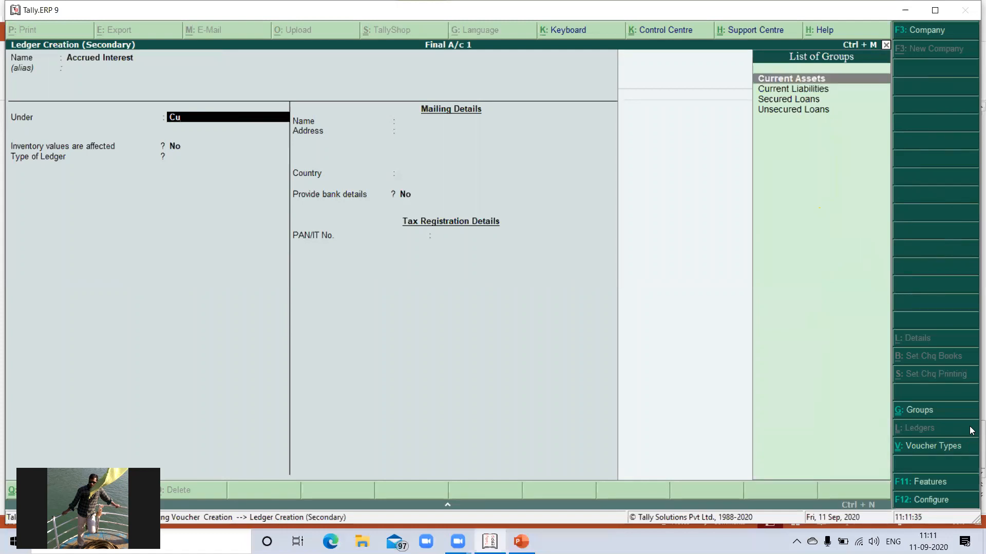
key(Return)
key(Return)
key(Return)
key(Return)
key(Return)
key(Return)
key(Return)
key(Return)
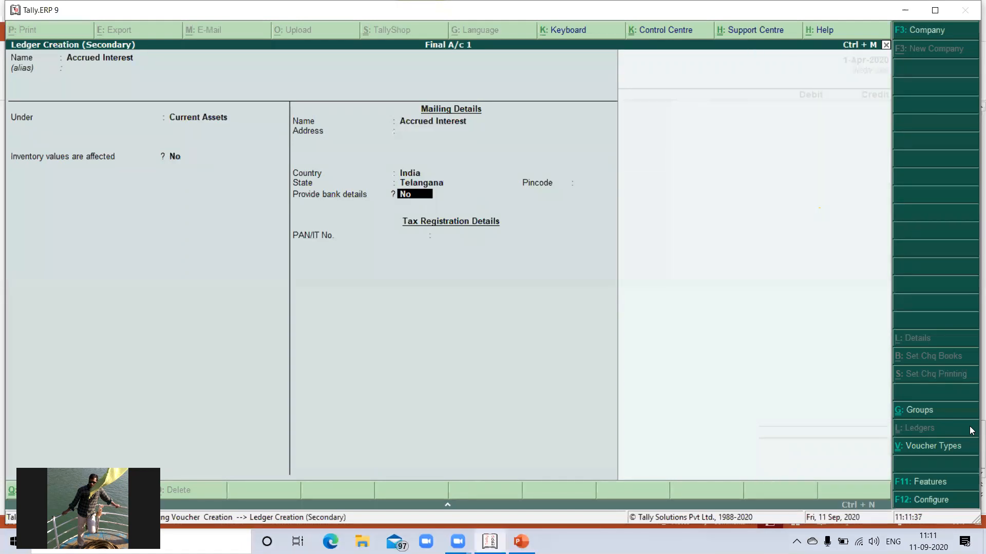
key(Return)
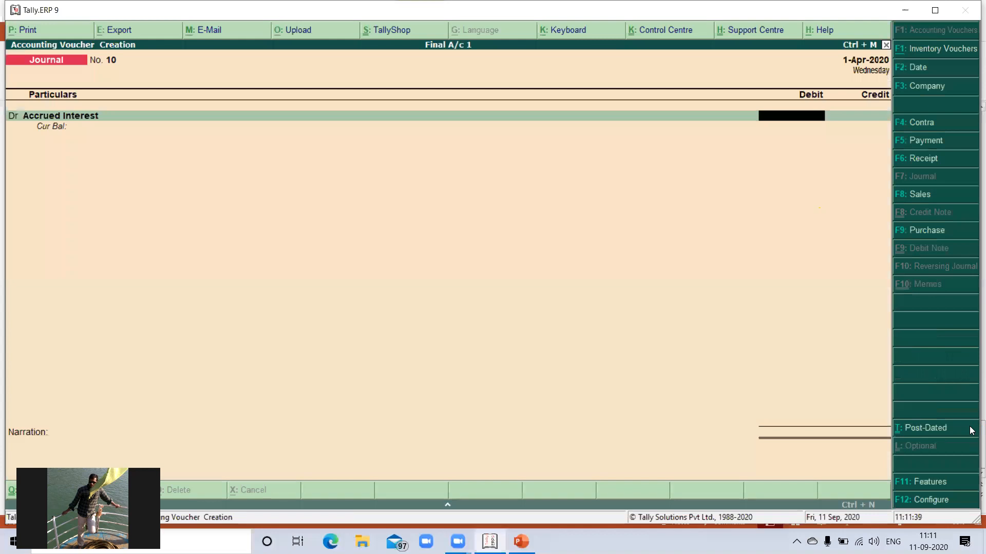
- Debit Accrued Interest and credit Interest Re with 500 in the tenth journal voucher, saving it without narration
text(500)
key(Return)
text(Int)
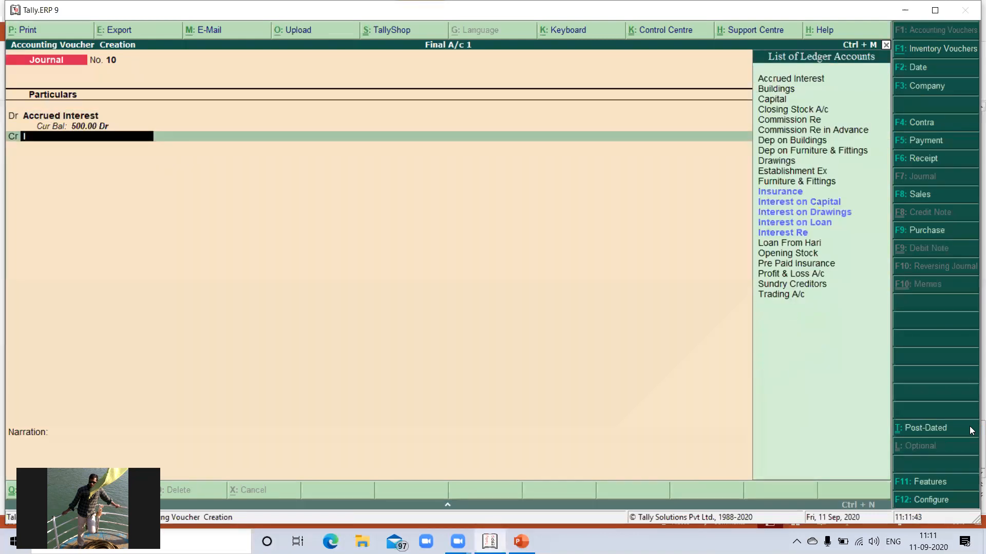
key(Down)
key(Down)
key(Down)
key(Down)
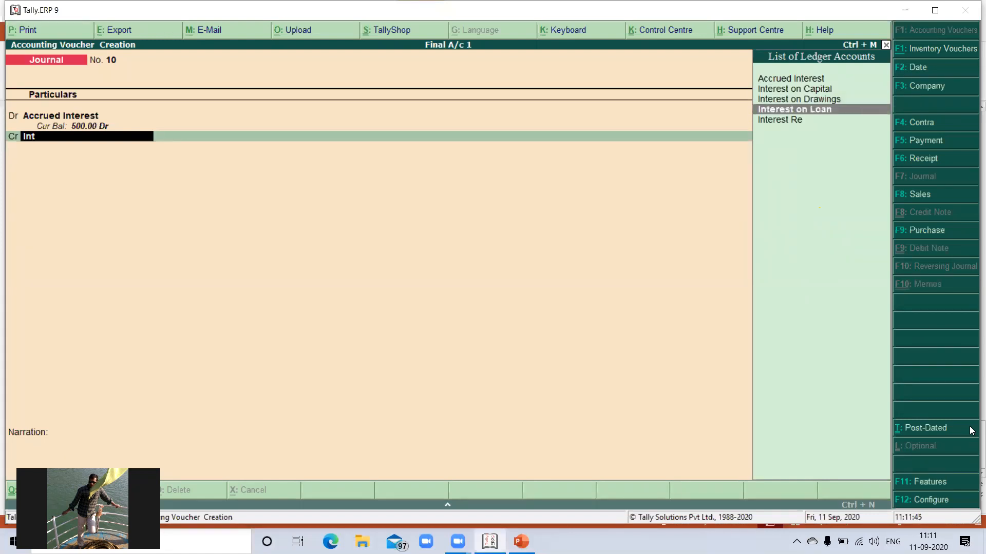
key(Return)
key(Return)
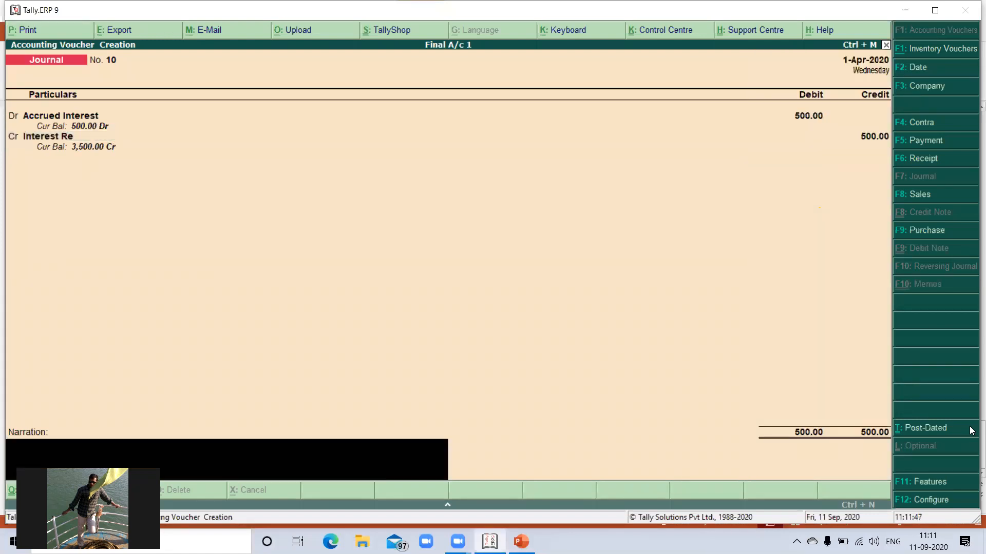
key(Return)
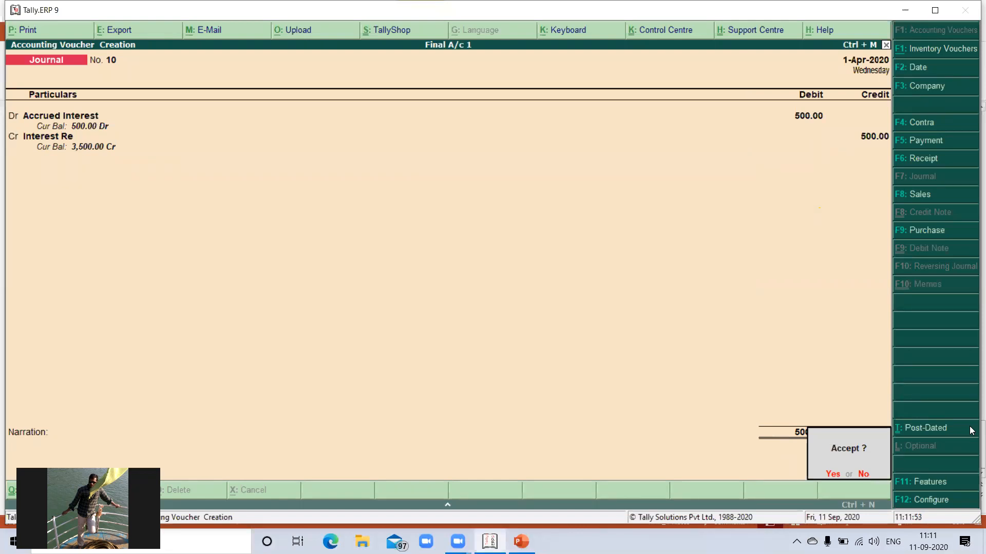
key(Return)
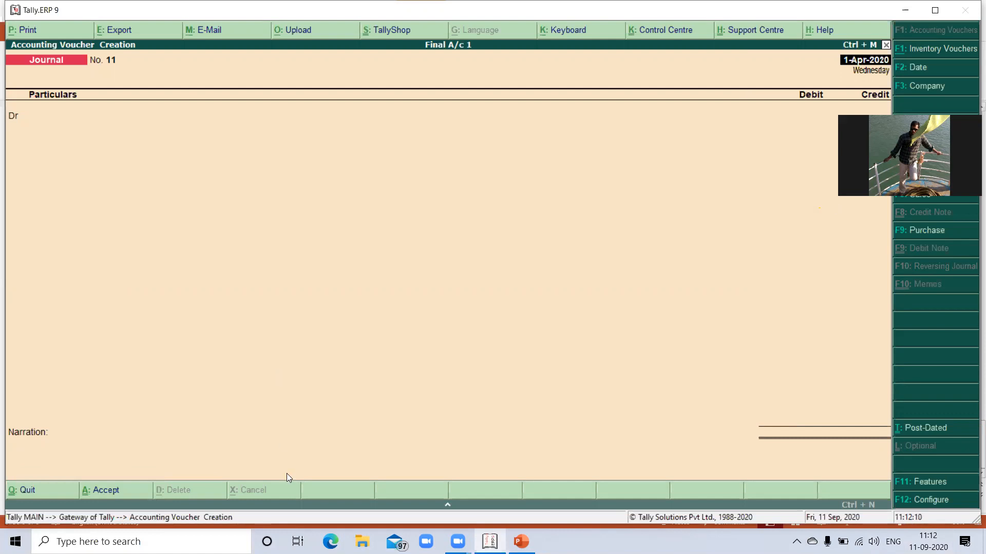
- Calculate 12 percent interest on 15000 with the built-in calculator, entering 15000*12/100, and return to the voucher
key(ctrl+n)
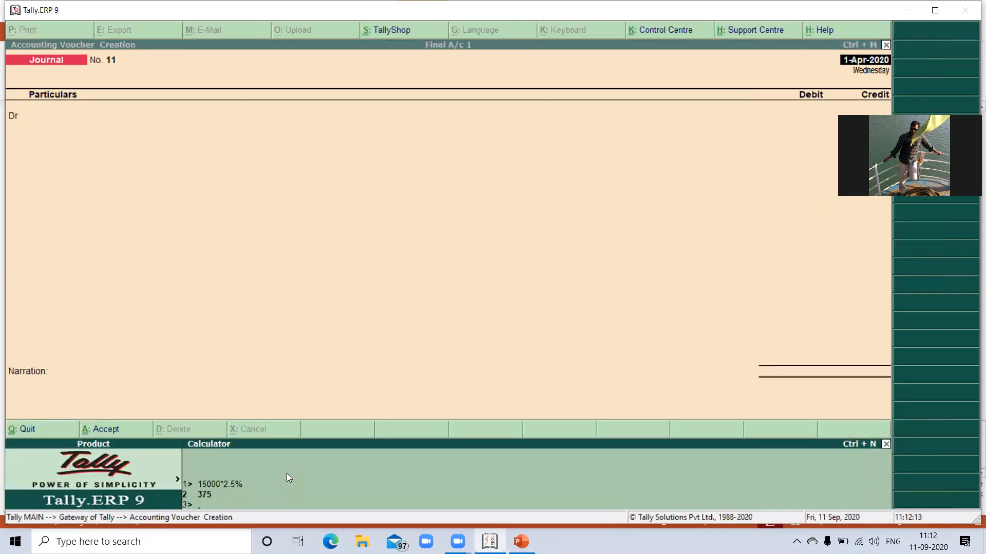
text(120)
key(BackSpace)
text(5000)
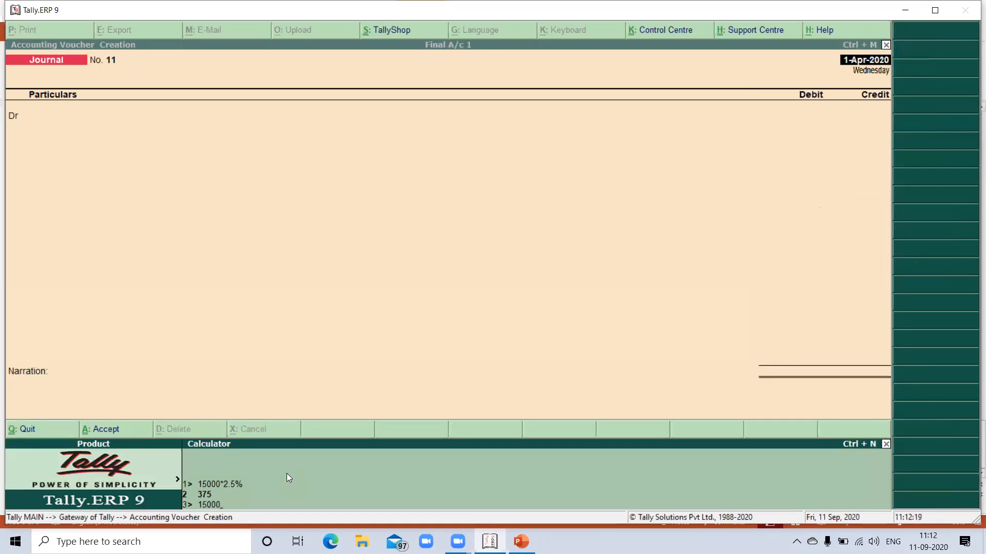
text(*12/100)
key(Return)
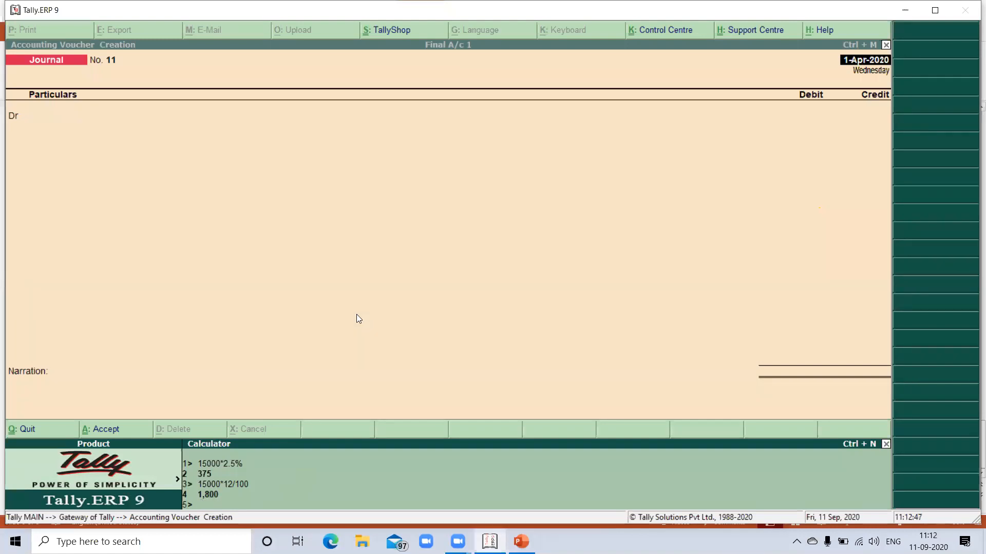
key(ctrl+m)
- Debit Interest on Loan with 900 in the eleventh journal voucher, keeping its date
key(Return)
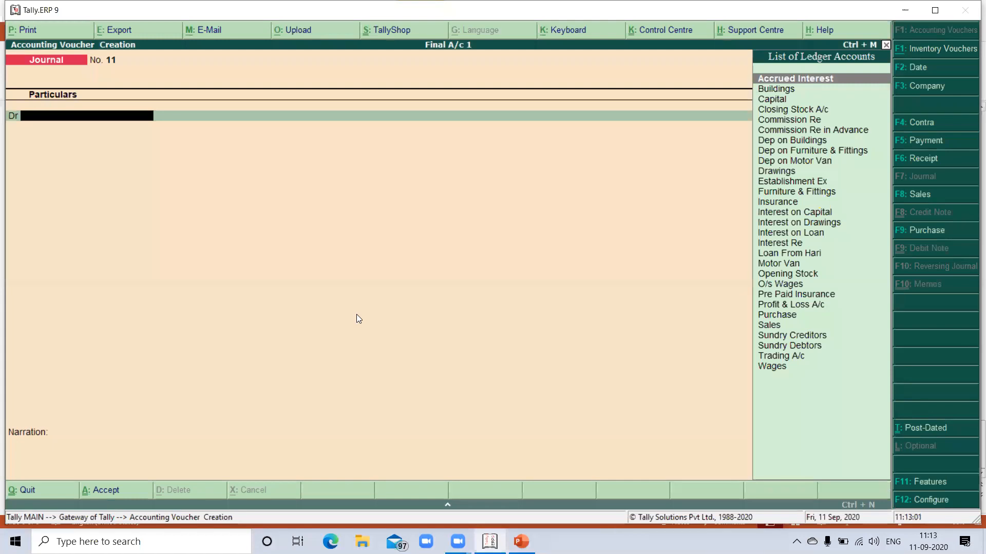
text(I)
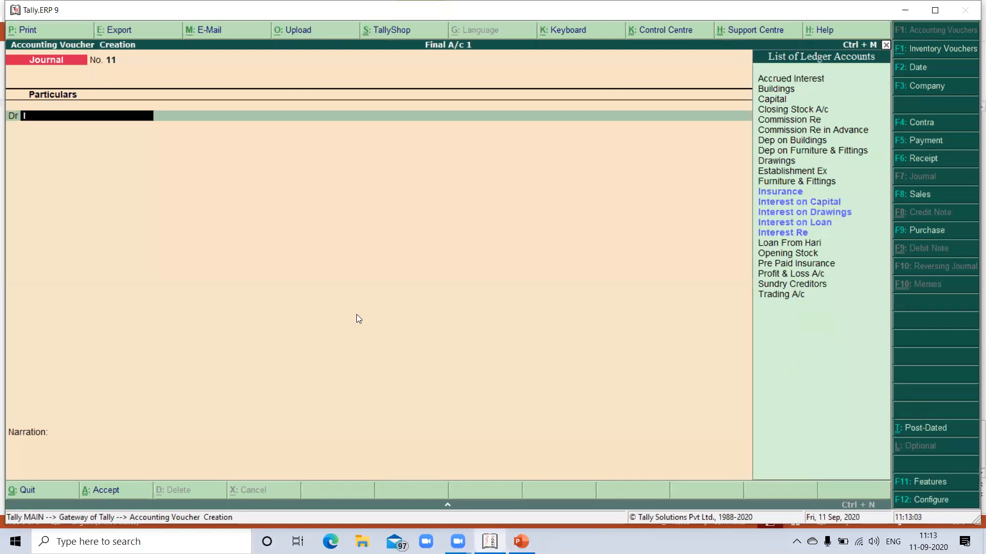
key(Down)
key(Down)
key(Down)
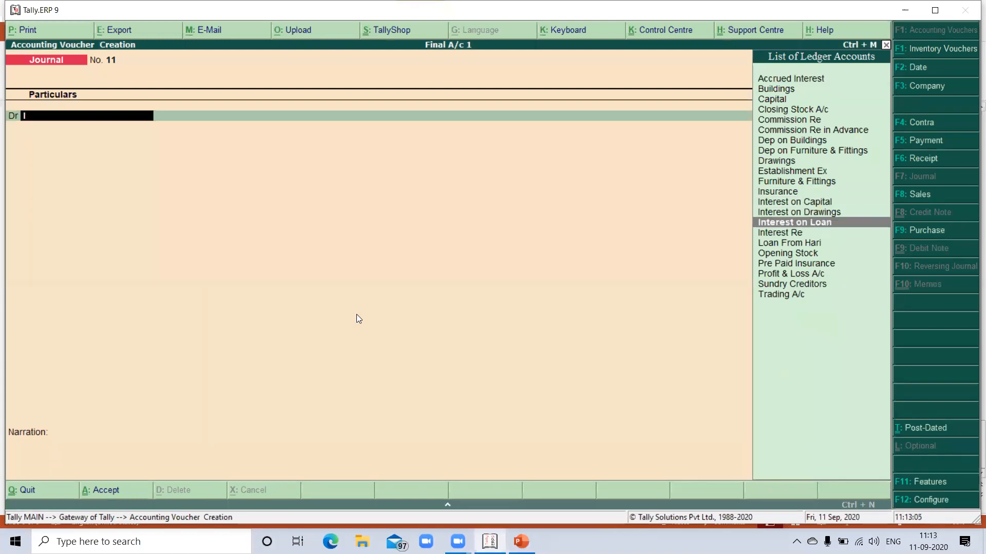
key(Return)
text(9)
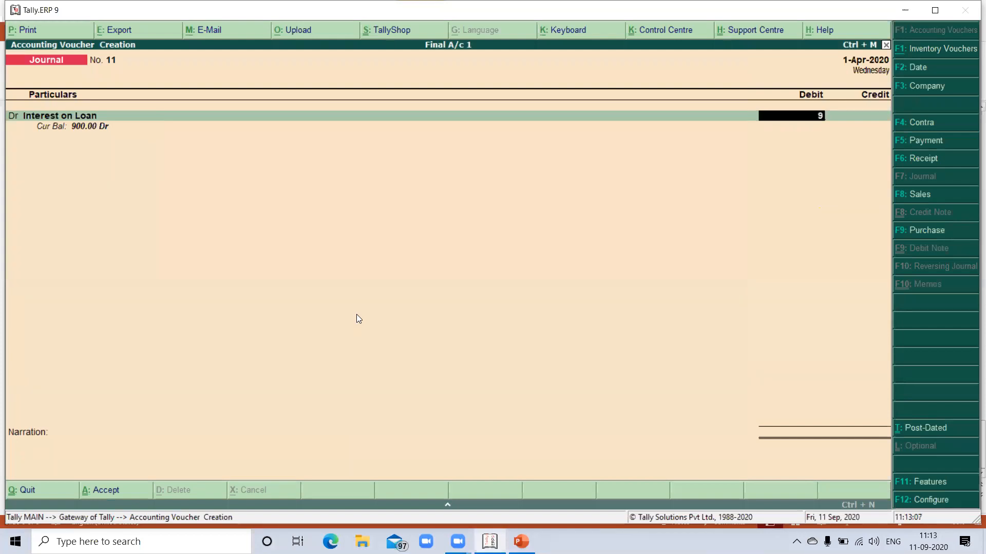
text(00)
key(Return)
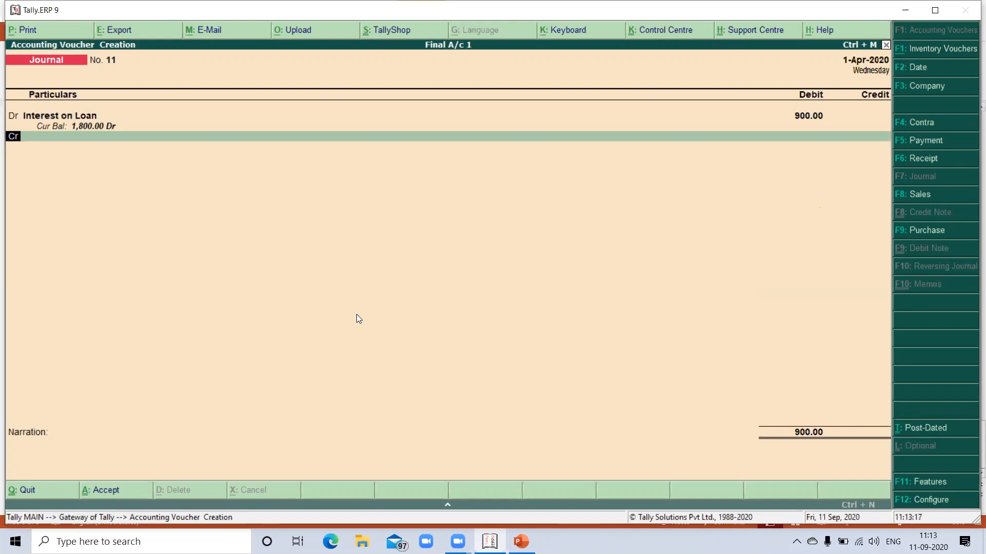
- Create the ledger O/s Interest on Loan under Current Liabilities from the eleventh voucher's credit line, keeping the remaining defaults
key(Return)
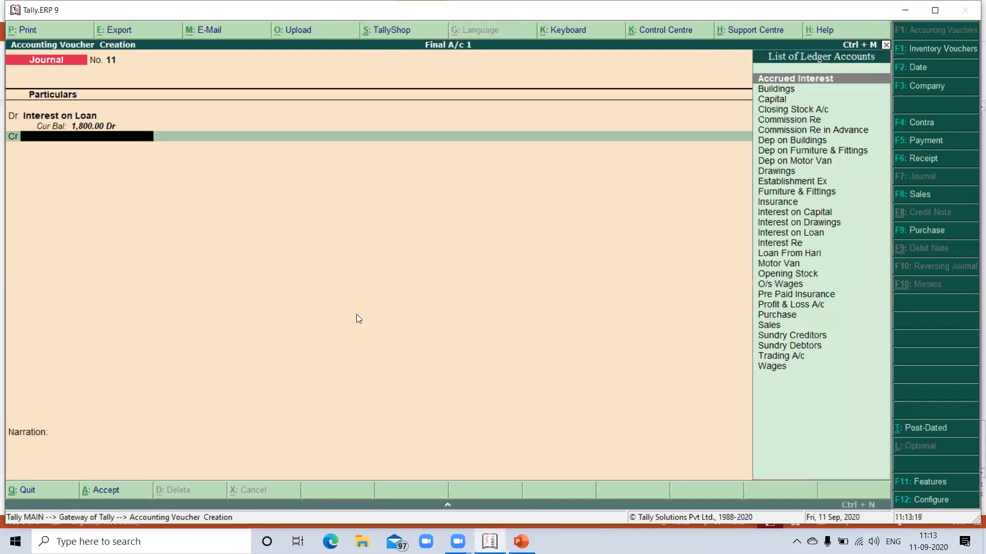
key(alt+c)
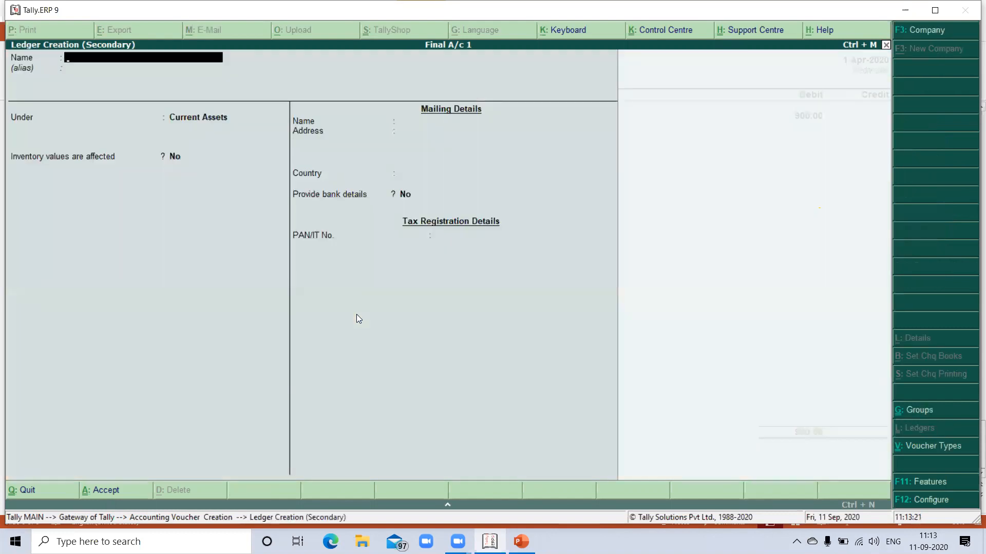
text(O/s interest on Loan)
key(Return)
key(Return)
text(Cu)
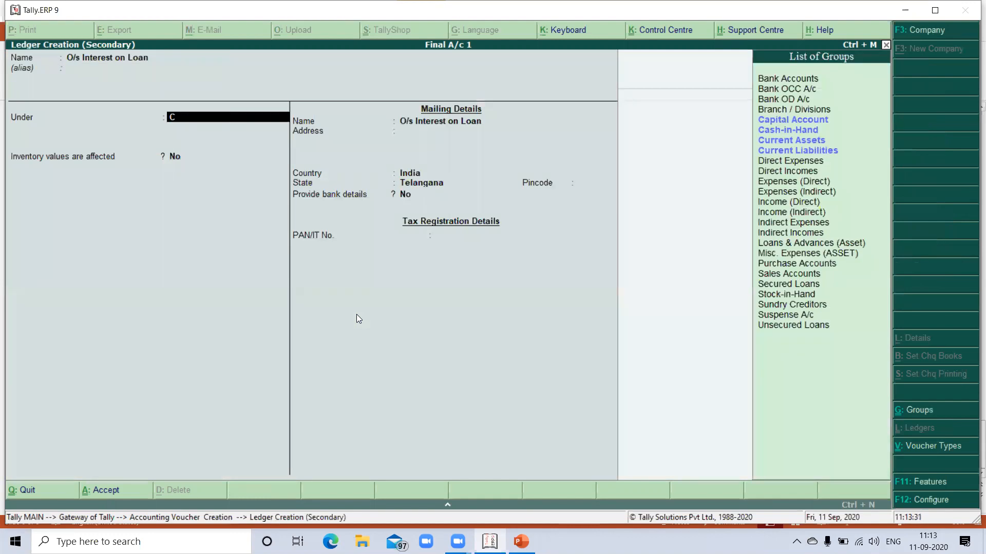
key(Down)
key(Return)
key(Return)
key(Return)
key(Return)
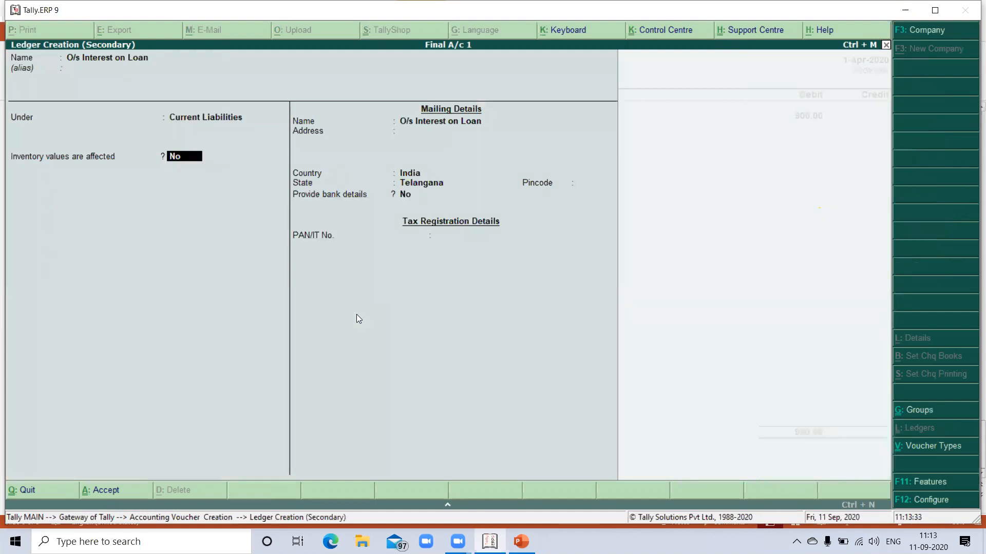
key(Return)
key(Return)
key(Return)
key(Return)
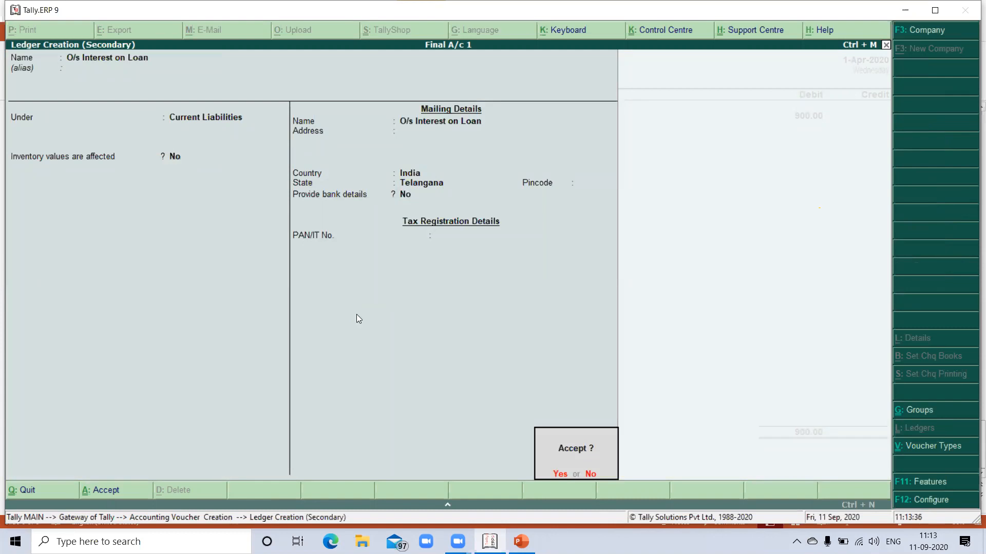
key(Return)
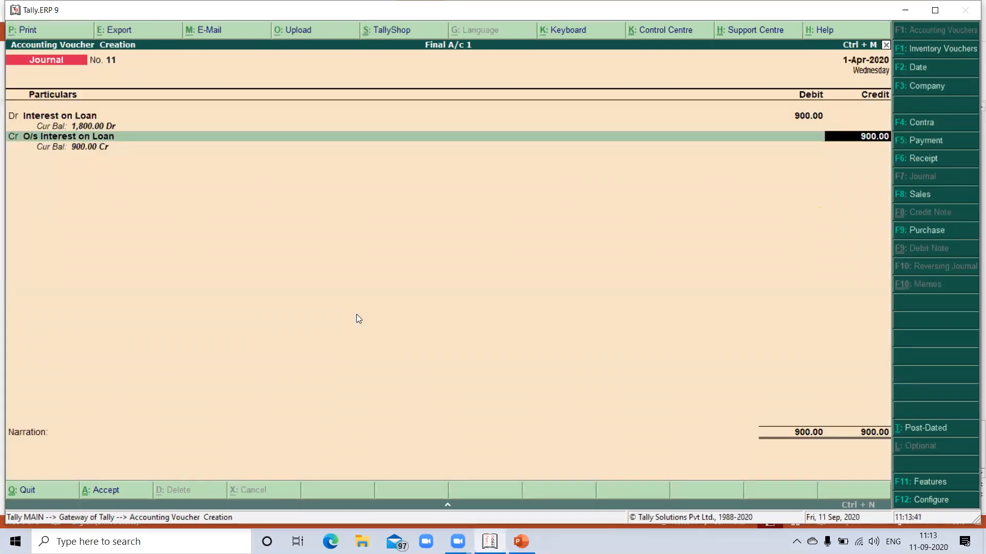
- Credit O/s Interest on Loan with 900 and save the journal voucher without narration
key(Return)
key(Return)
key(Return)
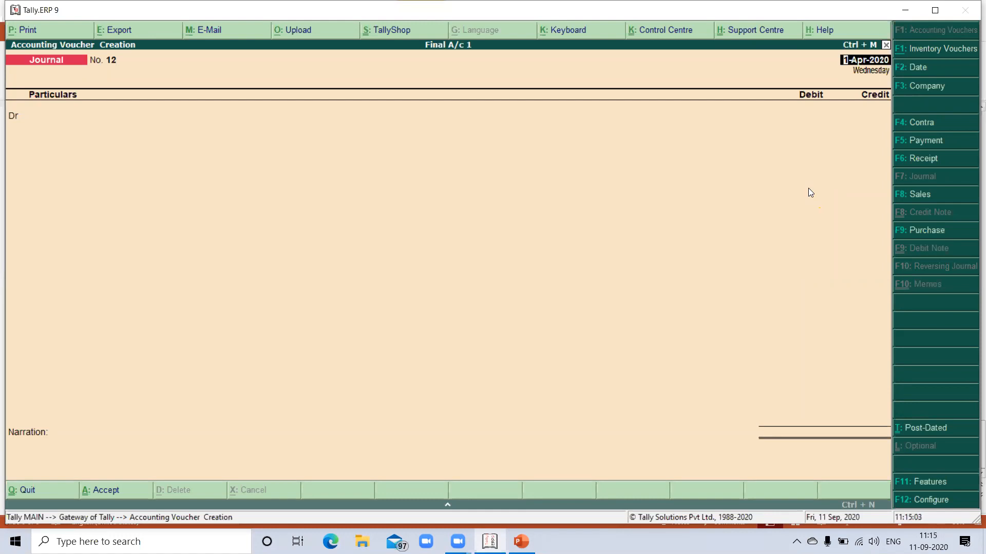
- Quit voucher creation and open the Profit & Loss A/c report in its detailed view
key(Escape)
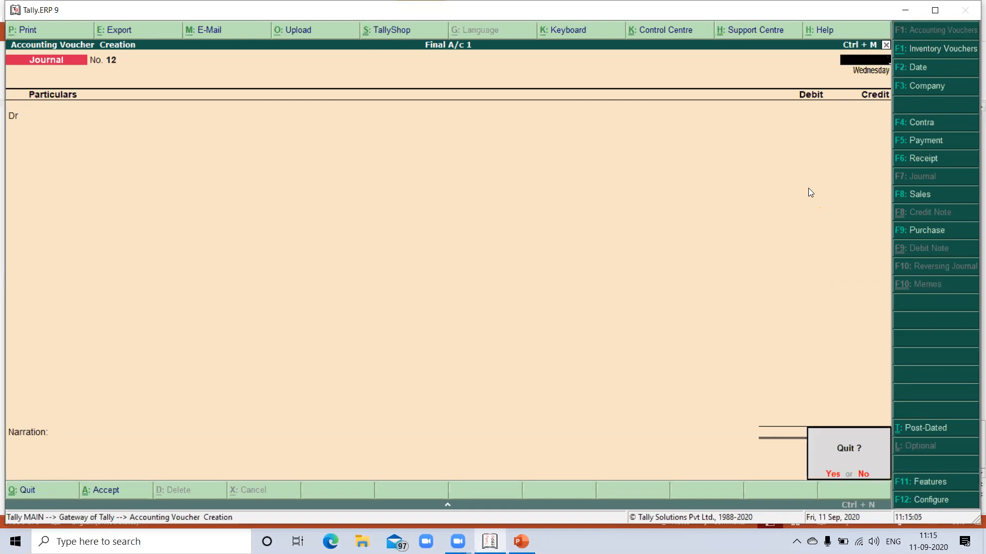
key(y)
key(Down)
key(Down)
key(Down)
key(Down)
key(Down)
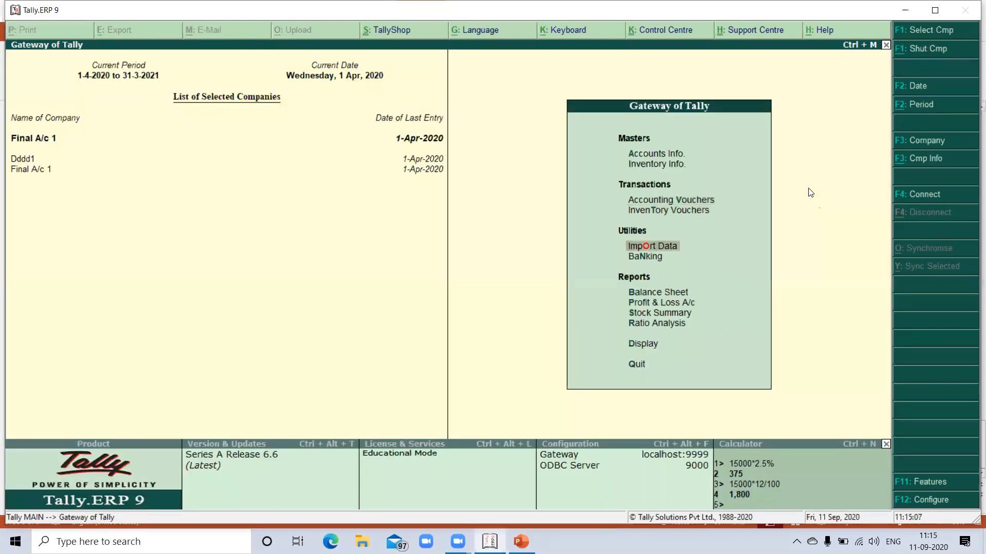
key(Return)
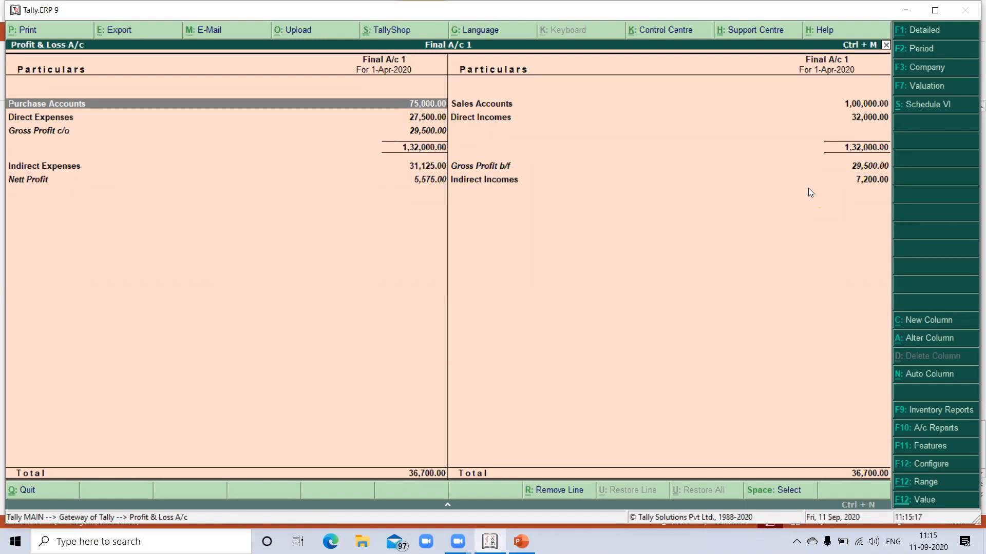
key(alt+F1)
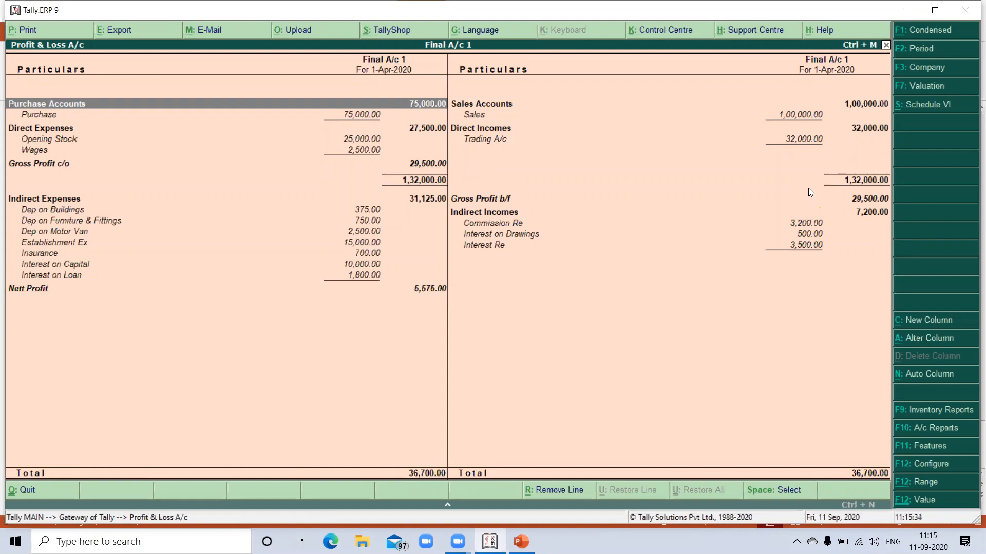
- Examine the Profit & Loss A/c entries from Sales and Trading A/c through the direct and indirect expenses
key(Right)
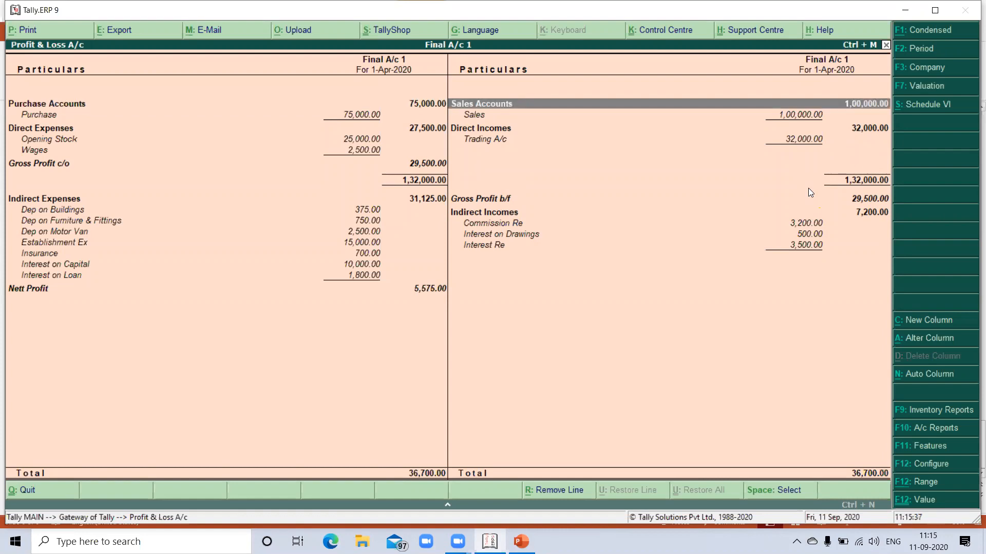
key(Down)
key(Down)
key(Down)
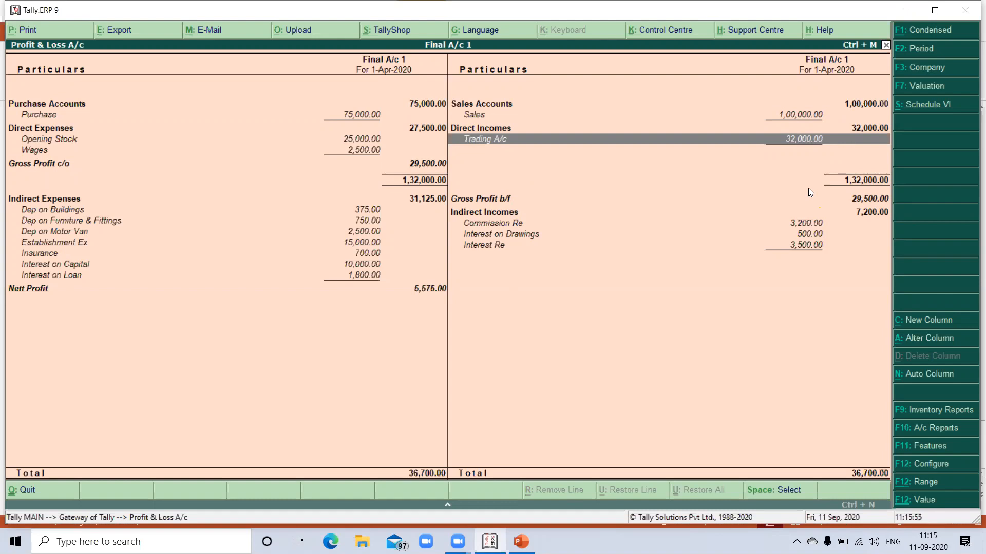
key(Left)
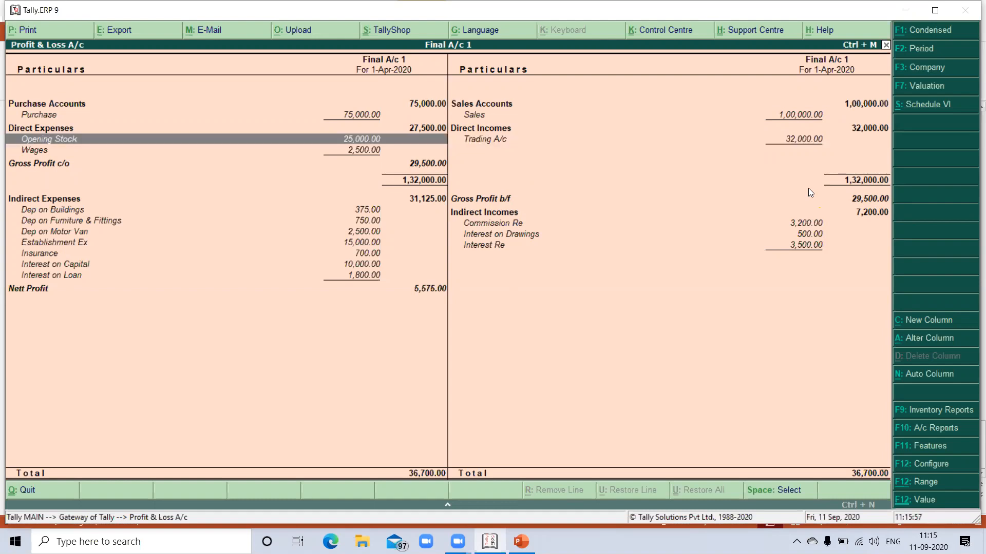
key(Down)
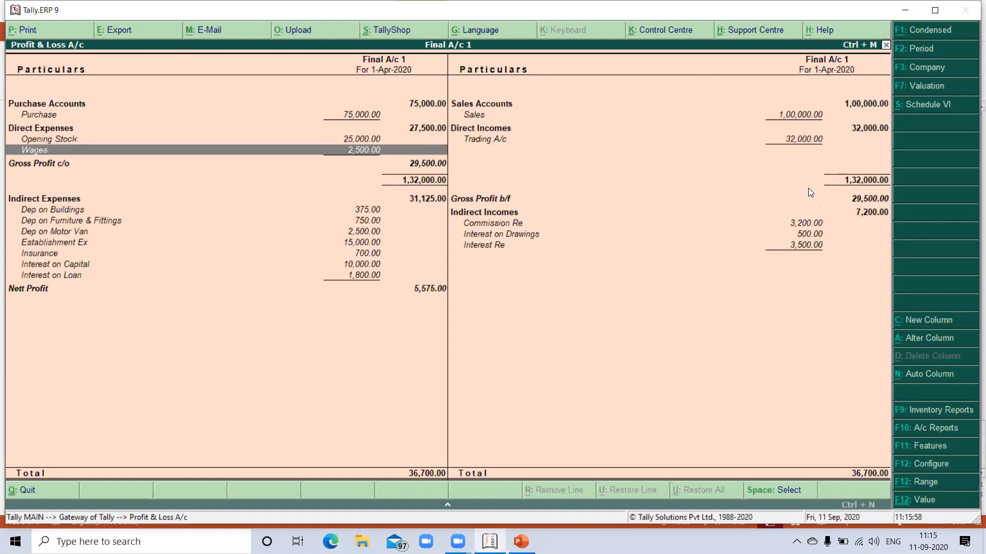
key(Down)
key(Down)
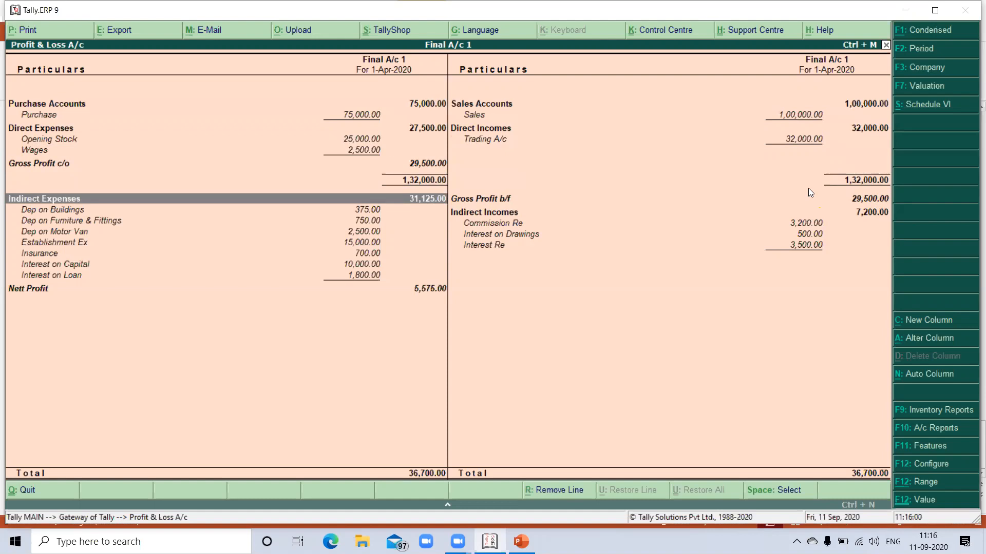
key(Up)
key(Up)
key(Up)
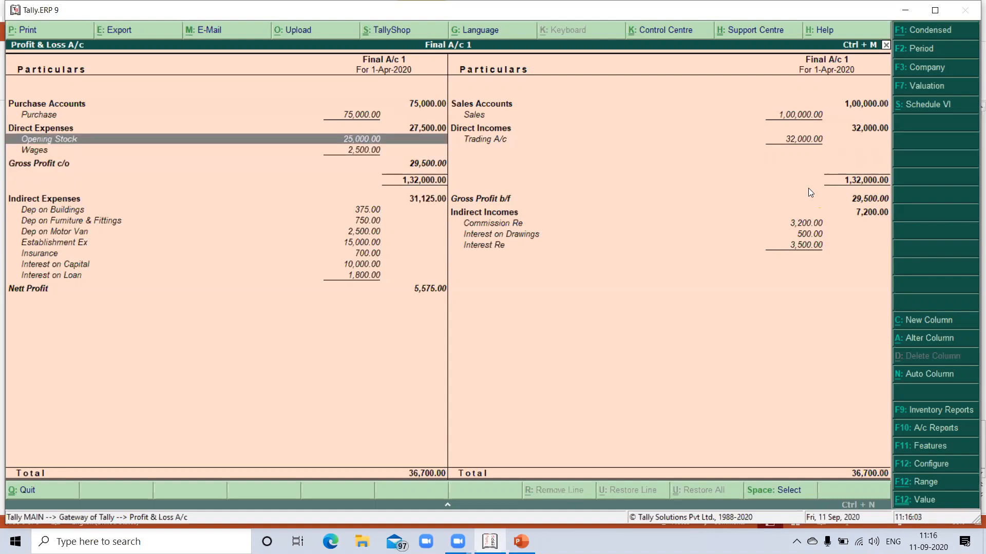
key(Down)
key(Down)
key(Down)
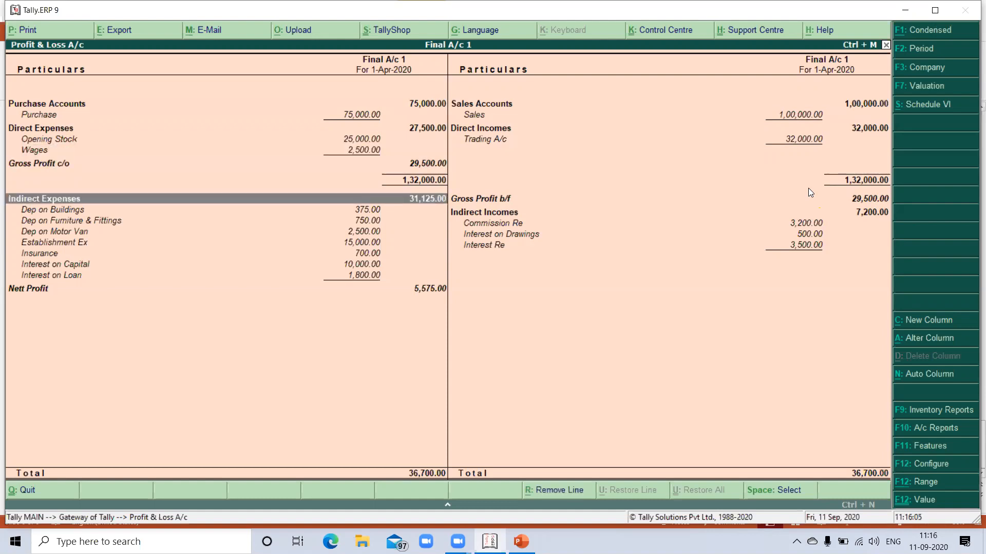
key(Down)
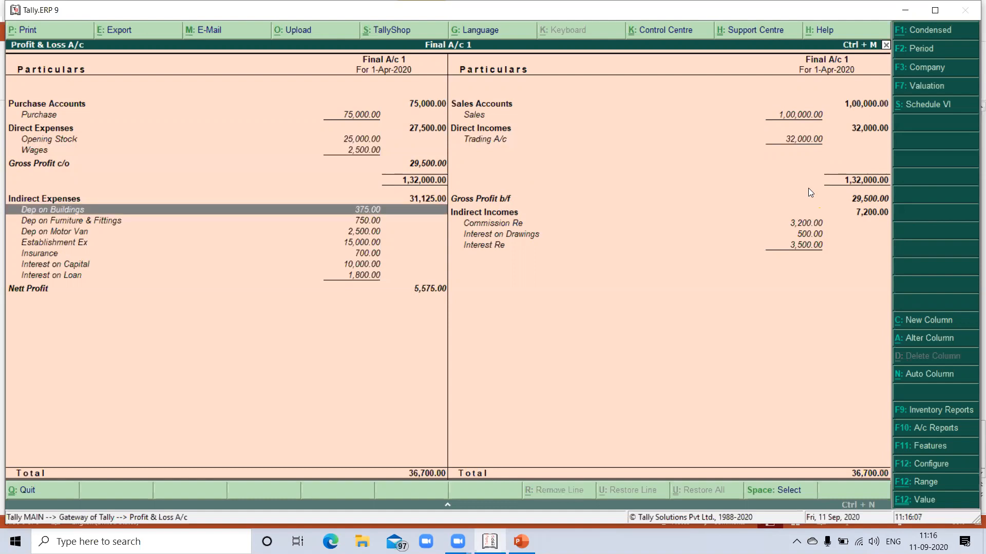
key(Down)
key(Down)
key(Down)
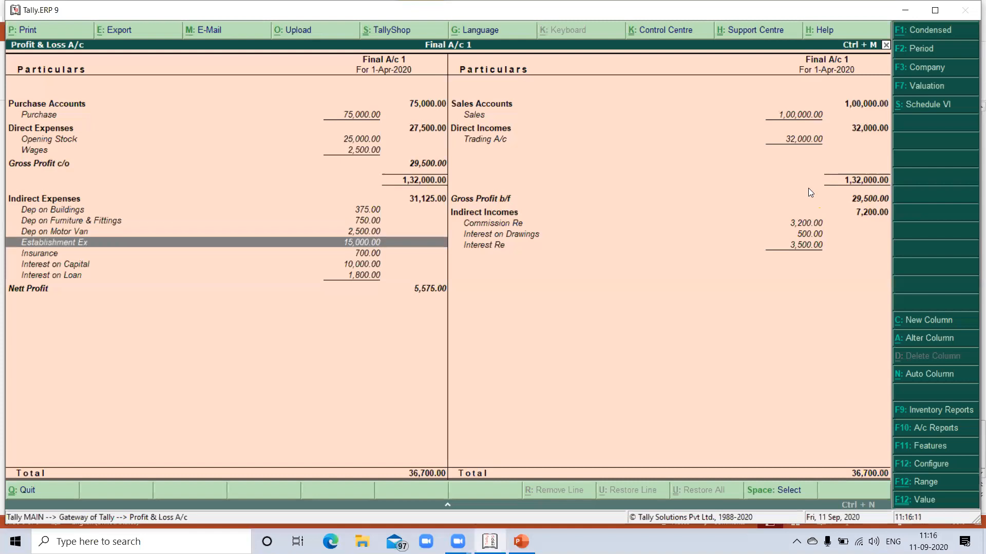
- Review the indirect expense and indirect income entries in the Profit & Loss A/c, and close the report
key(Down)
key(Down)
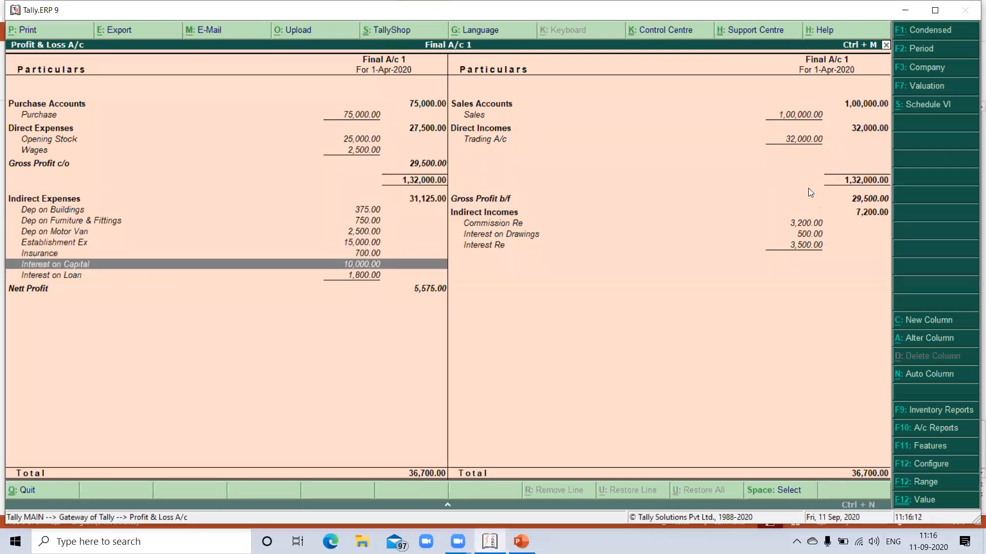
key(Down)
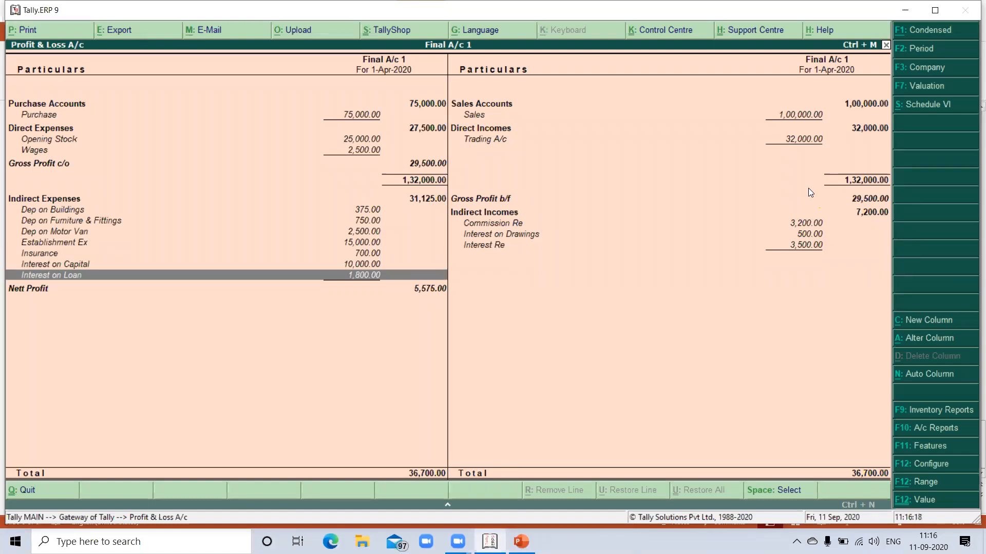
key(Right)
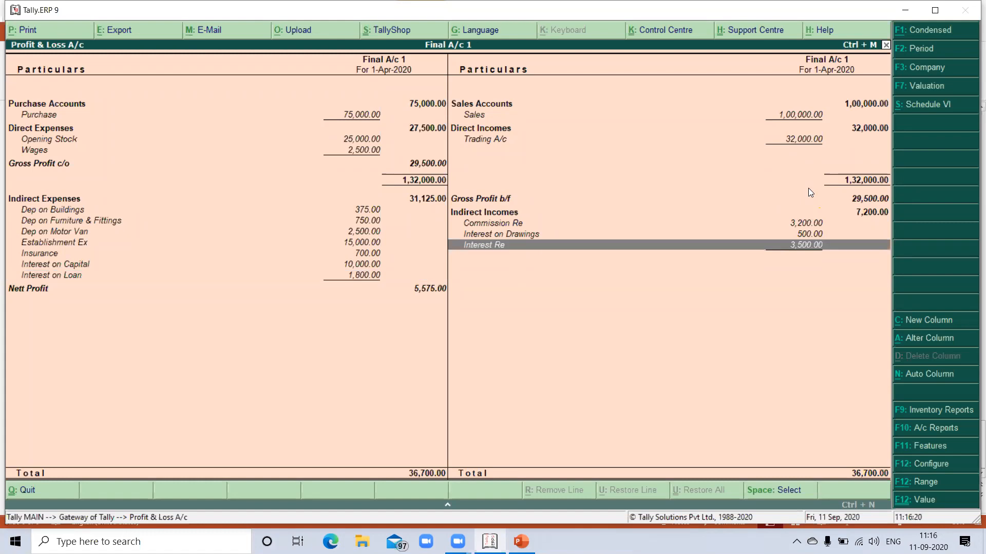
key(Up)
key(Up)
key(Down)
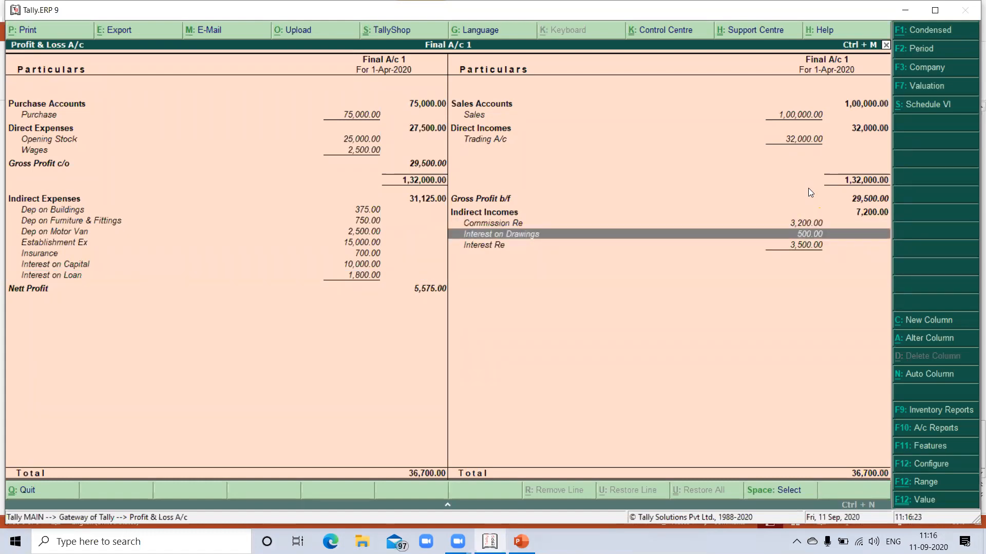
key(Down)
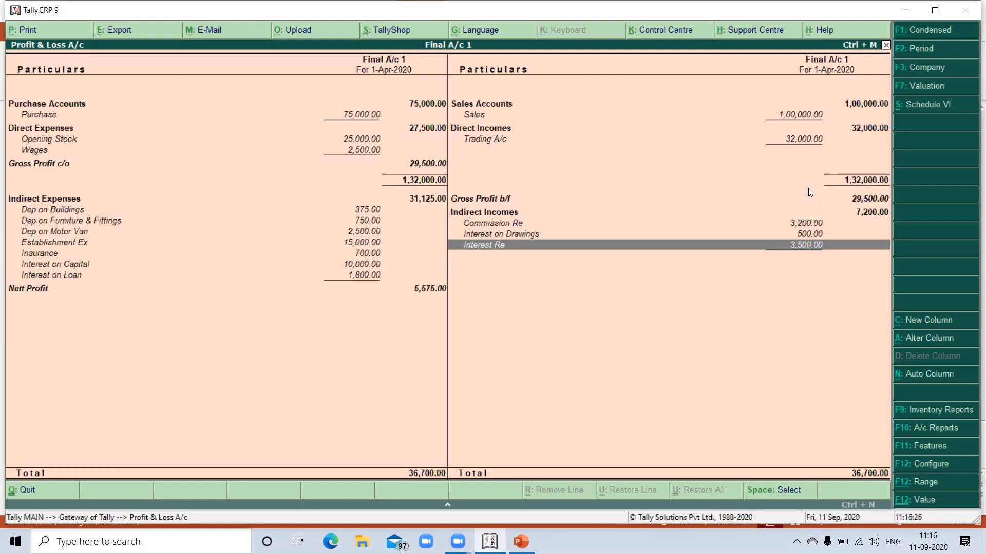
key(Escape)
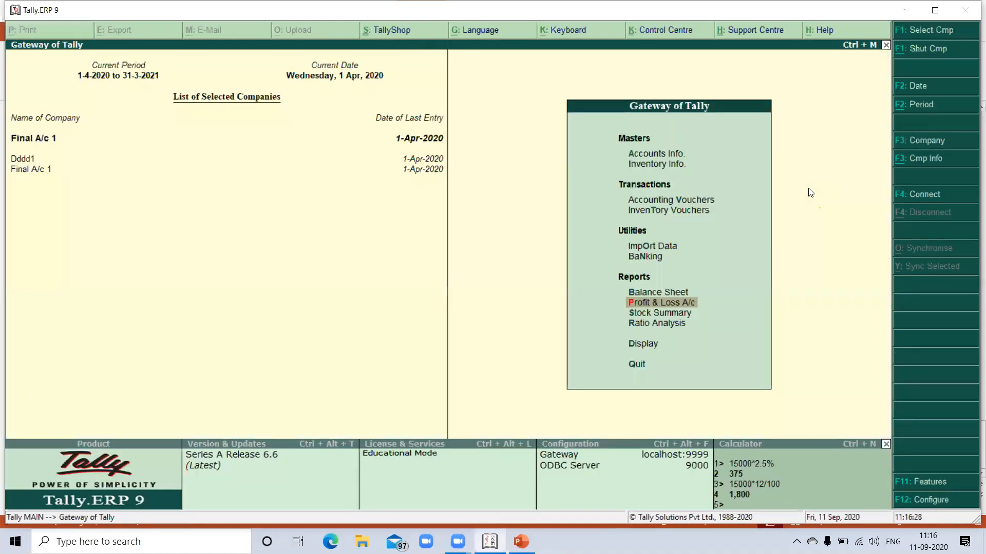
- Open the Balance Sheet in detailed view, review its capital, liability and asset ledgers, and close it
key(Up)
key(Return)
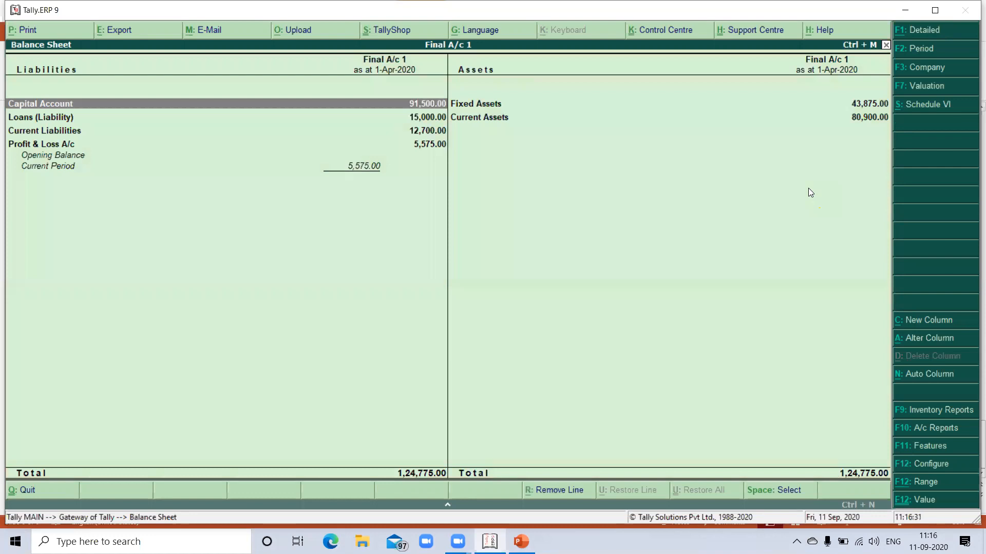
key(alt+F1)
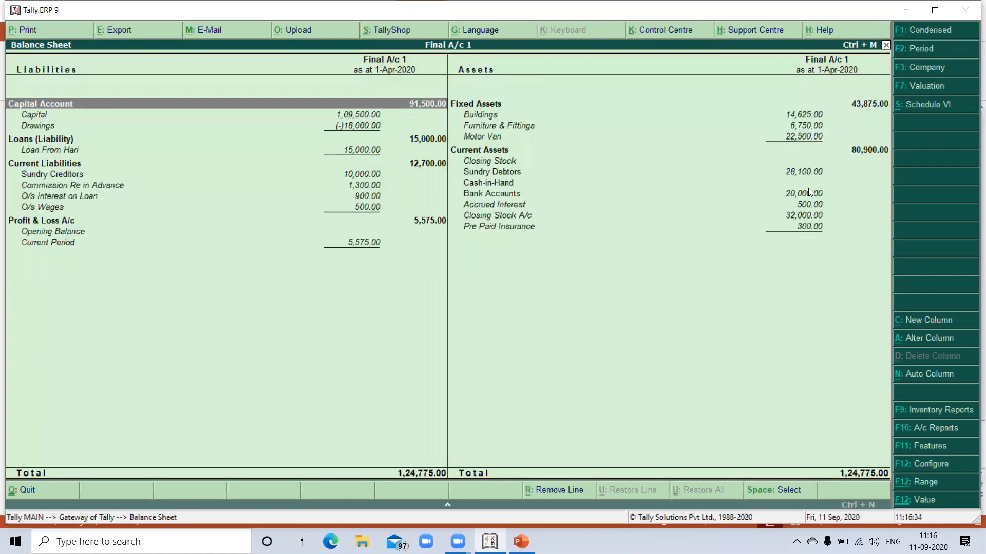
key(Down)
key(Down)
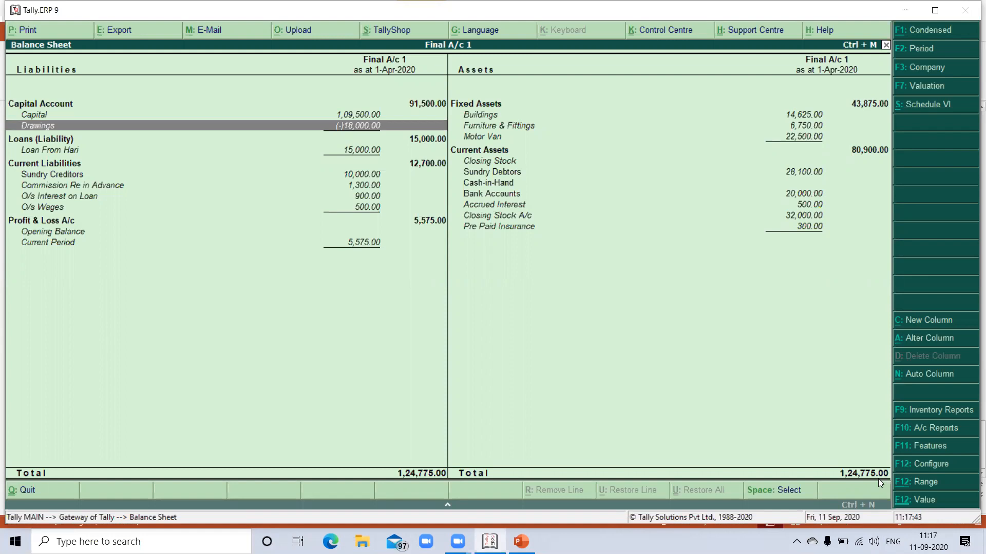
key(Escape)
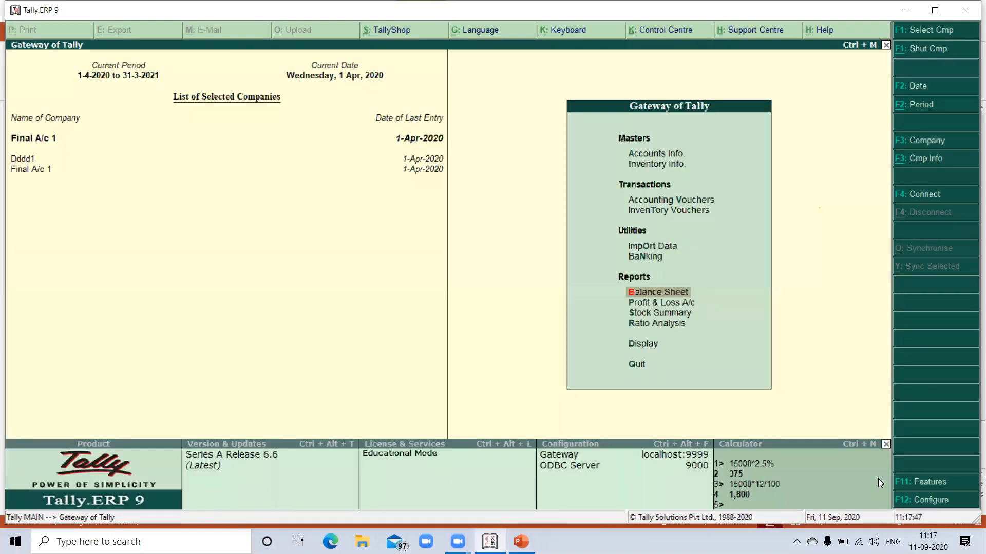
- Open the accounting vouchers and browse back through the saved journal entries to the Pre Paid Insurance entry, No. 3
key(Up)
key(Up)
key(Up)
key(Up)
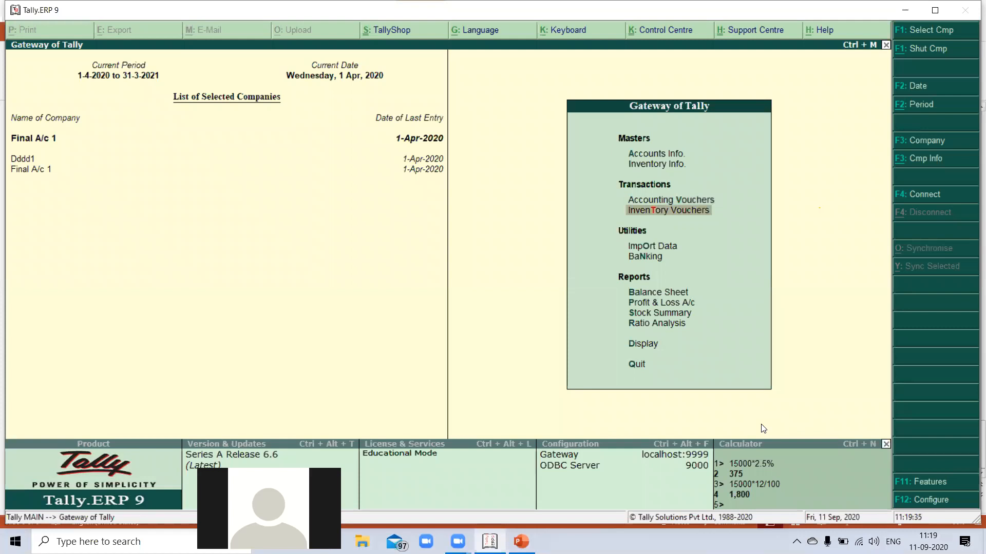
key(Return)
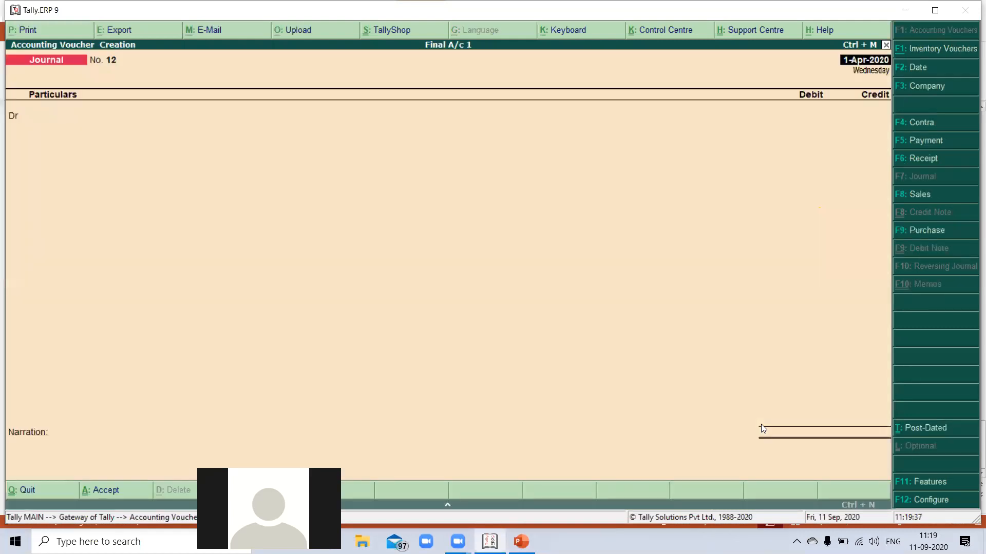
key(Page_Up)
key(Page_Up)
key(Page_Up)
key(Page_Up)
key(Page_Up)
key(Page_Up)
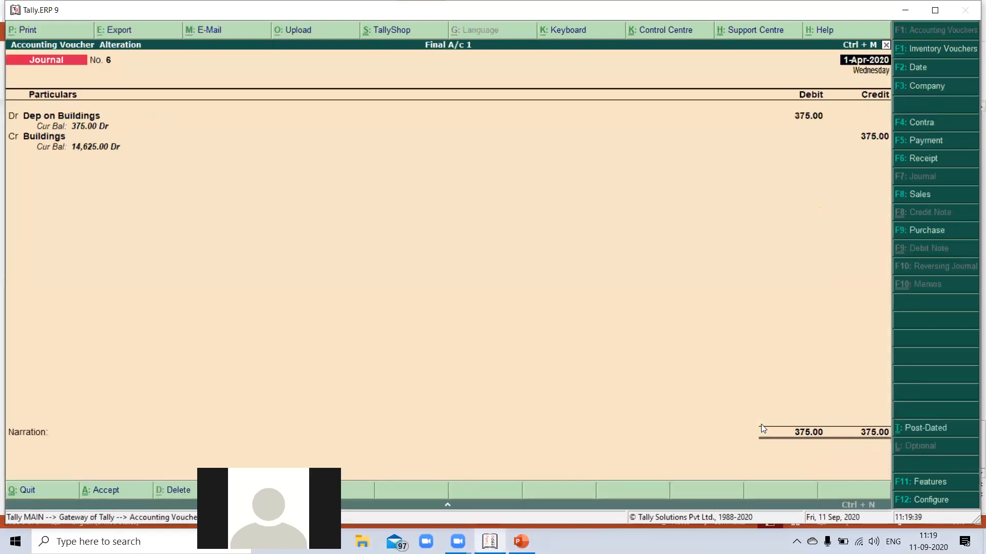
key(Page_Up)
key(Page_Up)
key(Page_Up)
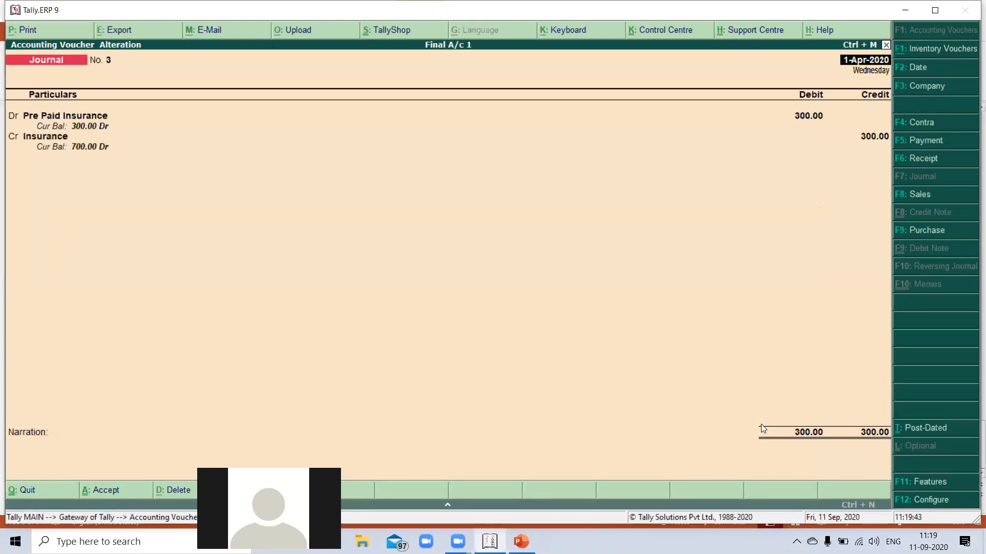
- Browse forward through the journal vouchers to the Accrued Interest entry, No. 10
key(Page_Down)
key(Page_Down)
key(Page_Down)
key(Page_Down)
key(Page_Down)
key(Page_Down)
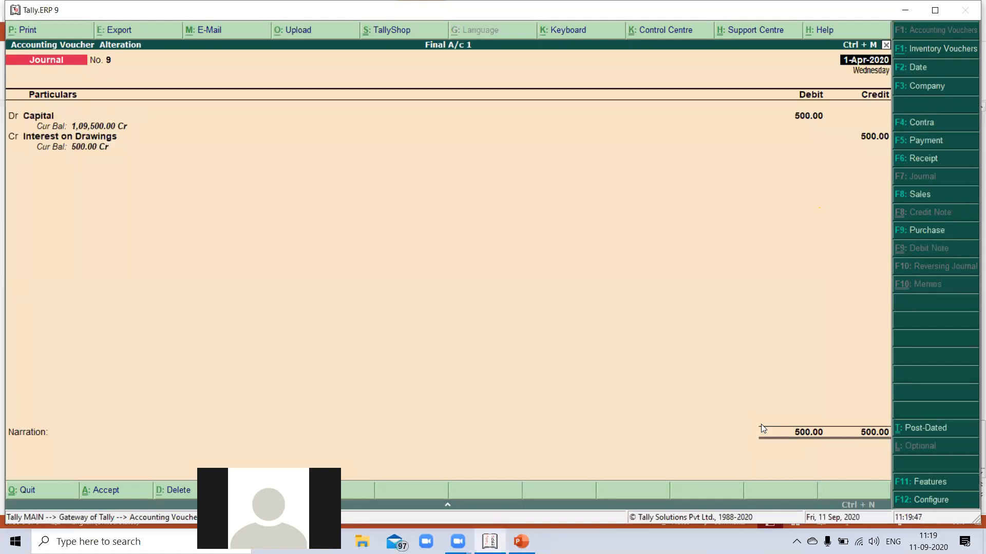
key(Page_Down)
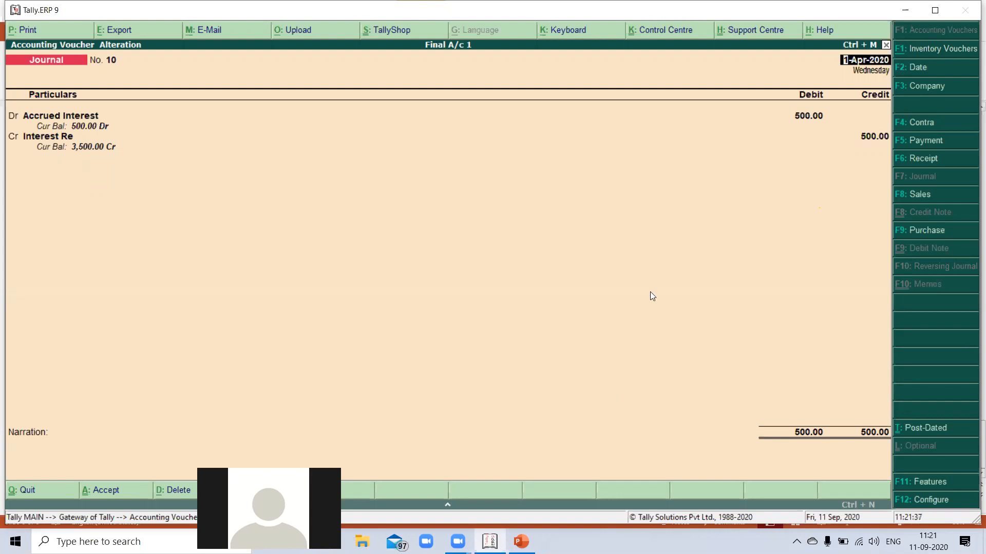
- Switch to PowerPoint, go over the Dr/Cr plus and minus rules on slide 6, and return to Tally.ERP 9
key(super+Tab)
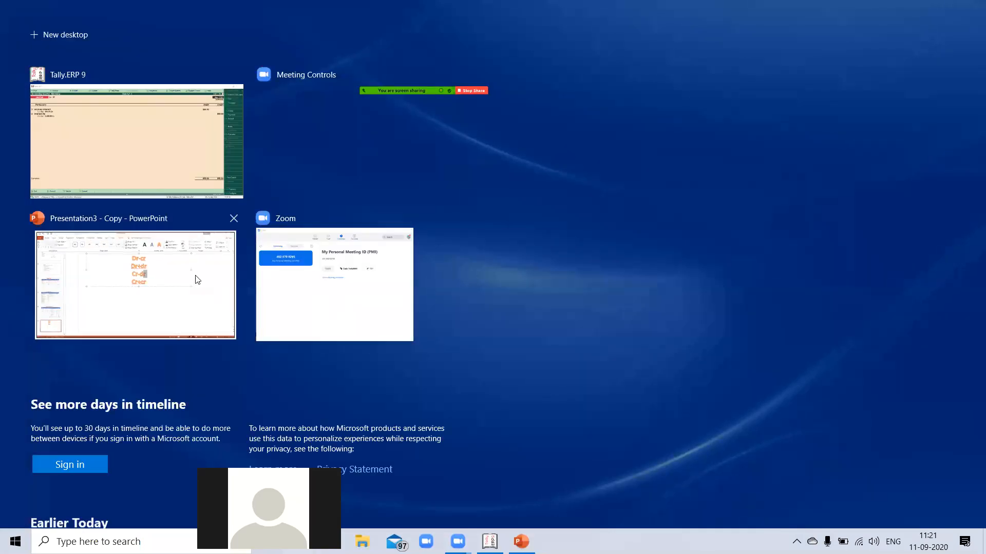
click(198, 280)
drag(505, 247, 476, 252)
click(534, 251)
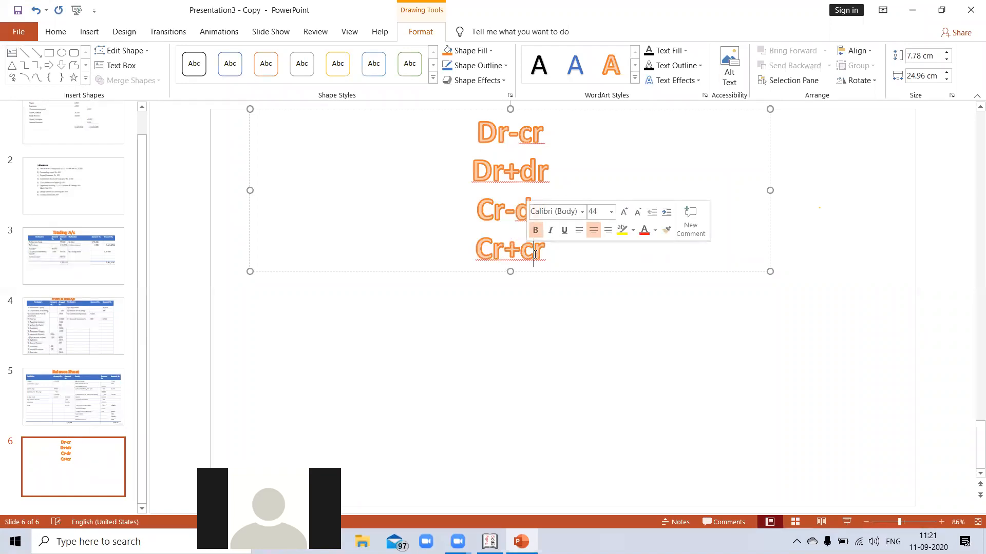
drag(543, 253, 535, 255)
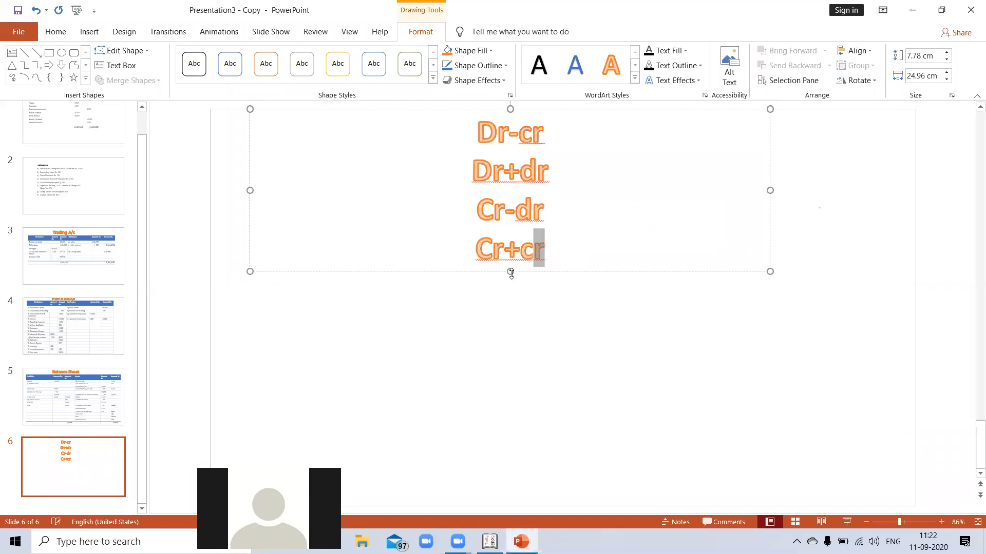
key(super+Tab)
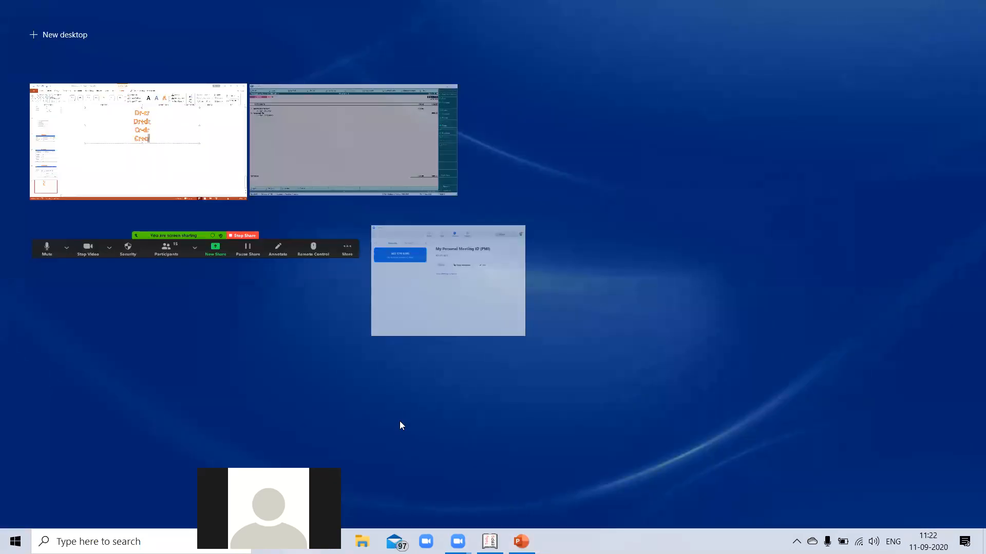
click(313, 121)
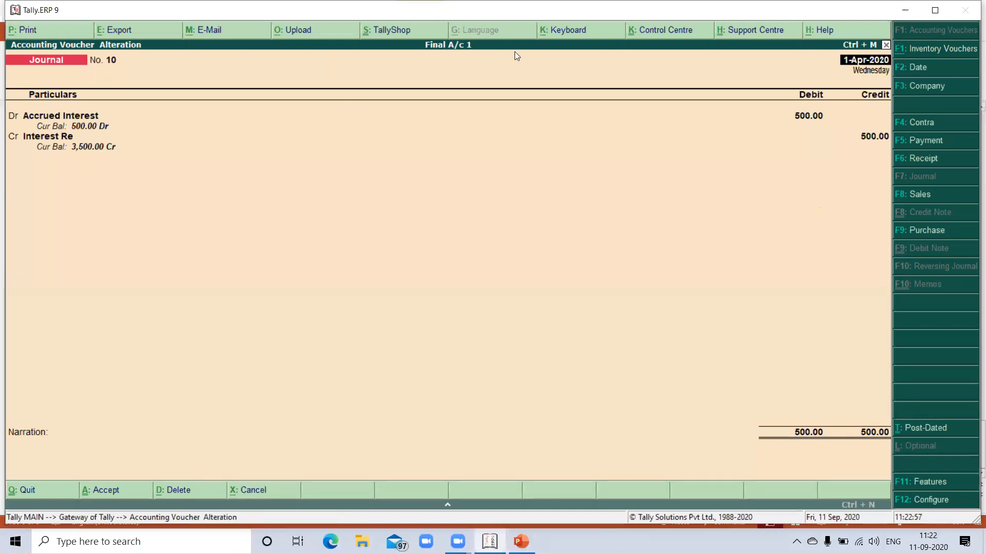
- Quit the Accrued Interest journal voucher without altering it and return to the Gateway of Tally
key(Return)
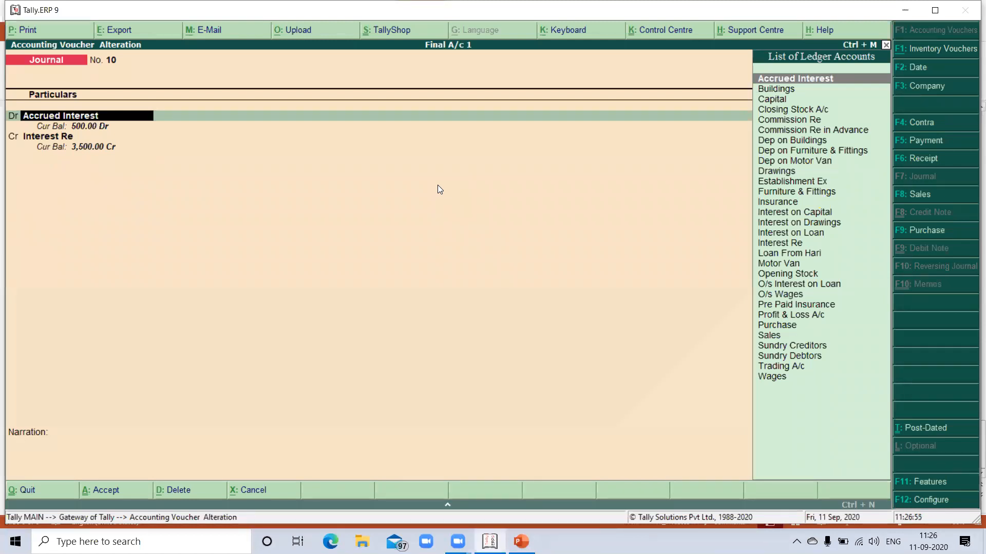
key(Escape)
key(y)
key(Escape)
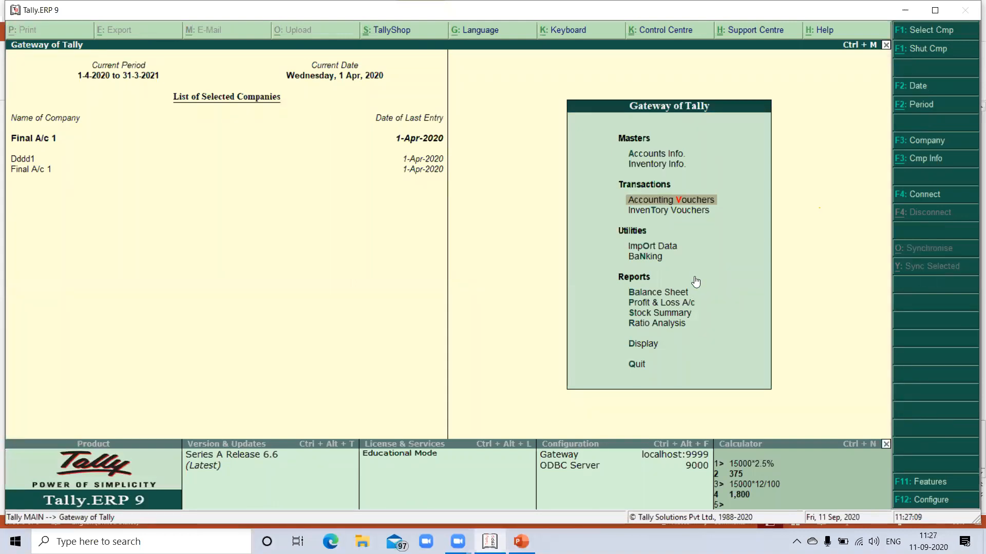
click(936, 139)
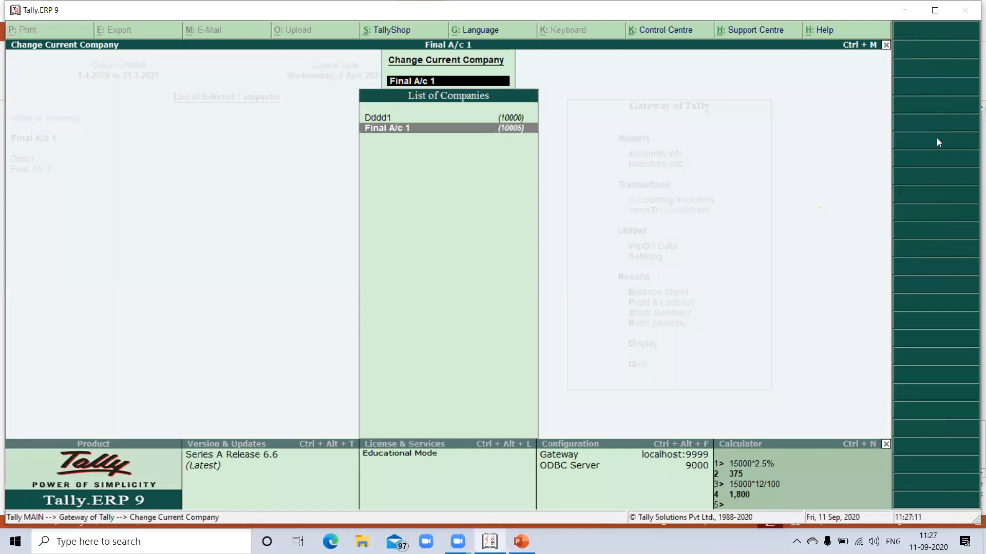
key(Return)
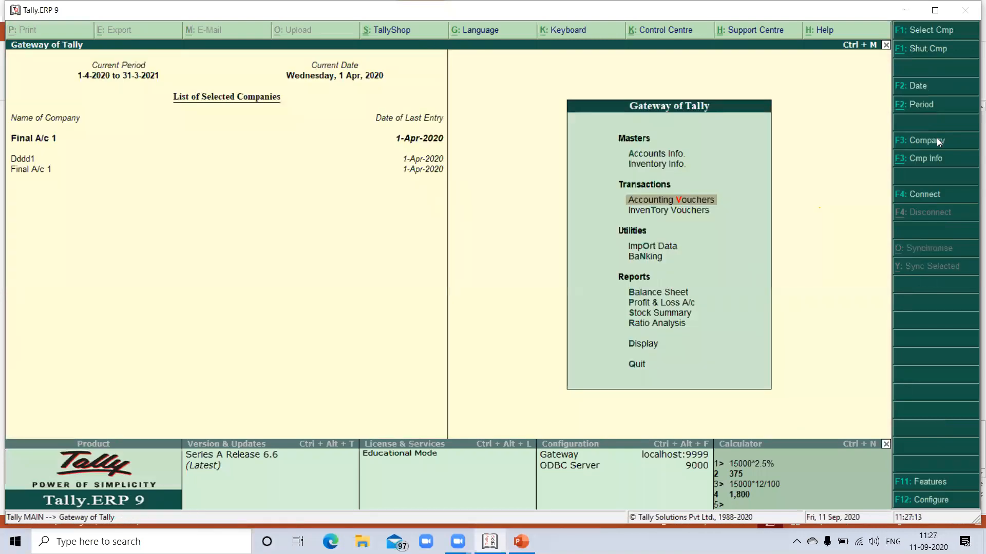
key(Down)
- Start creating a new company named Final2, keeping the default data directory and the same mailing name
click(923, 159)
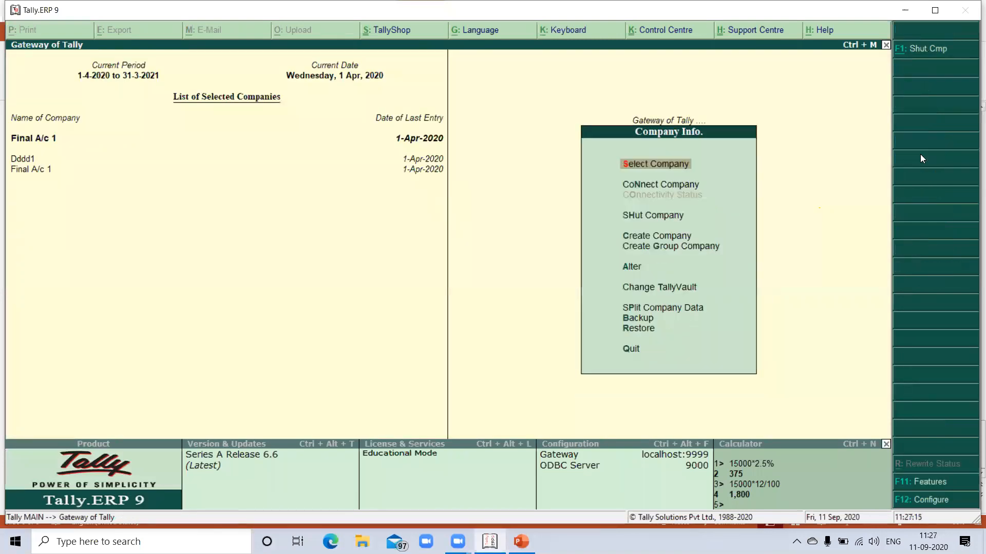
key(Down)
key(Down)
key(Down)
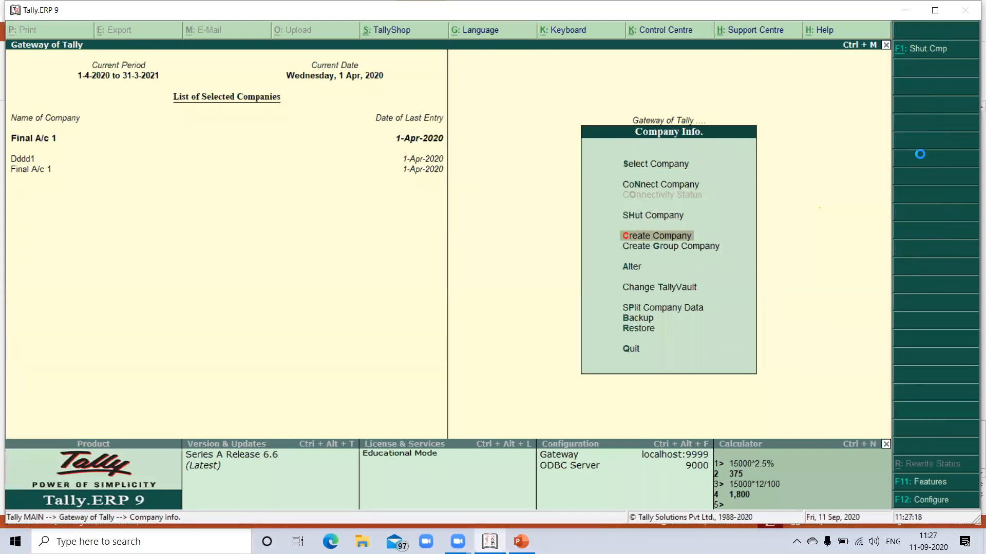
key(Return)
text(Final2)
key(Return)
key(Return)
key(Return)
key(Return)
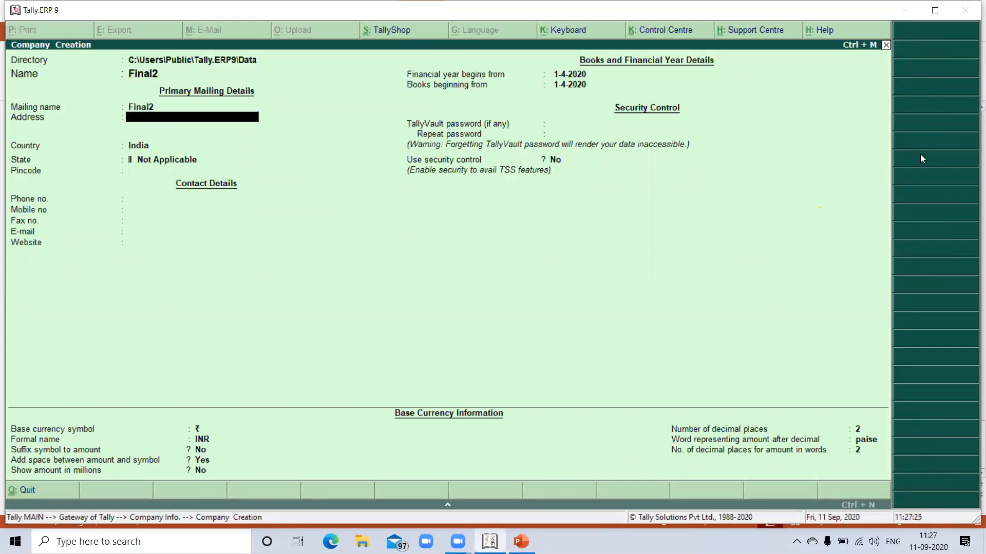
- Set the new company's state to Telangana, keep the other defaults, save the company and return to the Gateway of Tally
text(Te)
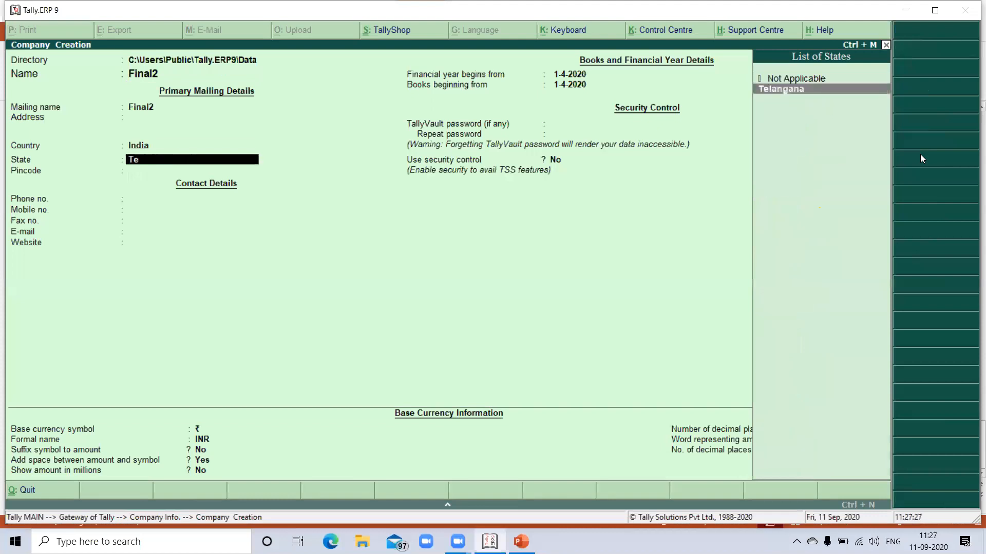
key(Return)
key(Return)
key(Return)
key(Return)
key(Return)
key(Return)
key(Return)
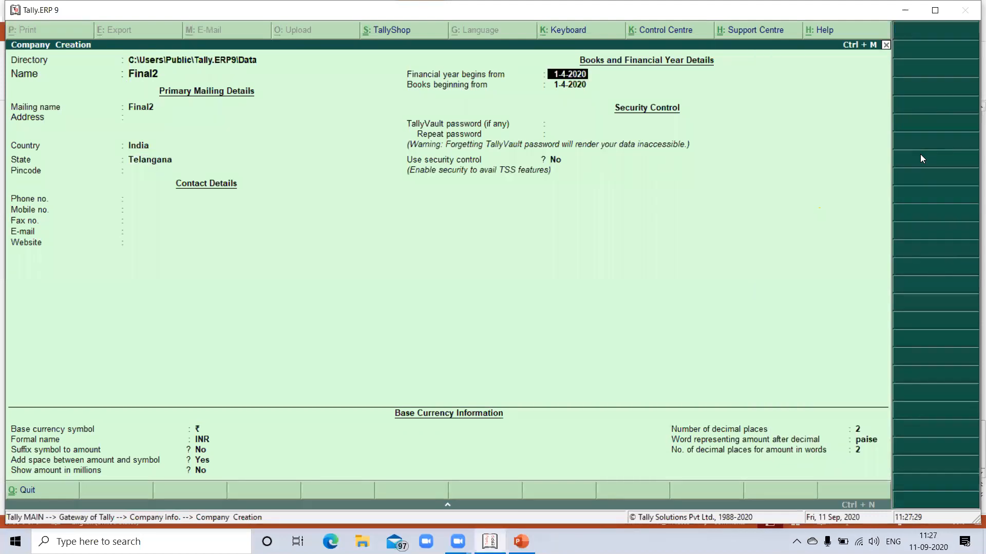
key(ctrl+a)
key(Escape)
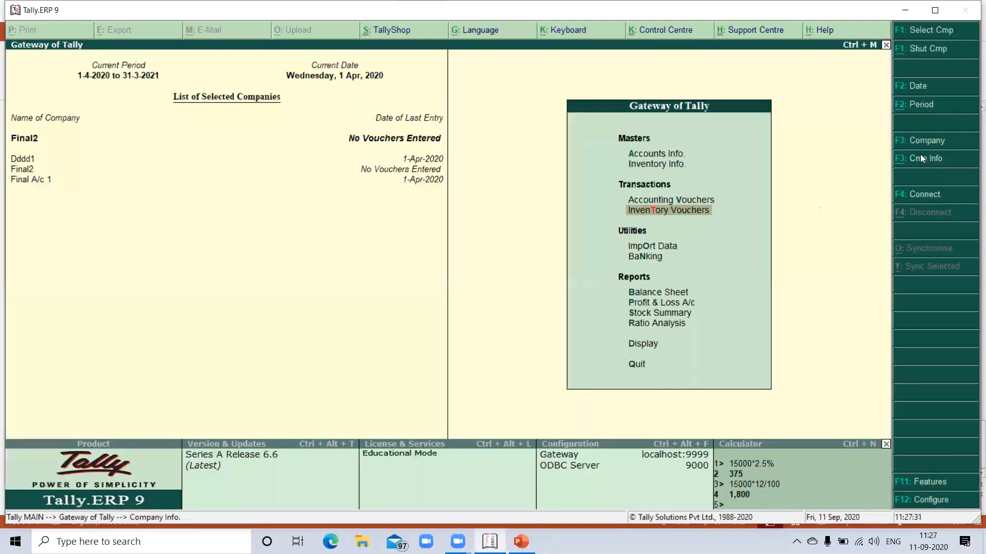
- Open the multiple ledger creation form for the company Final2
key(Up)
key(Up)
key(Up)
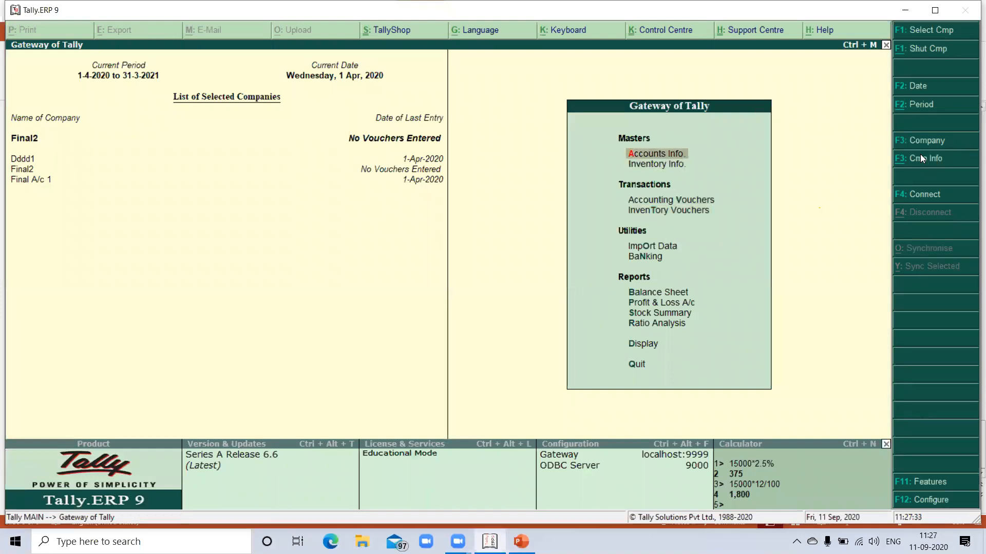
key(Return)
key(Down)
key(Return)
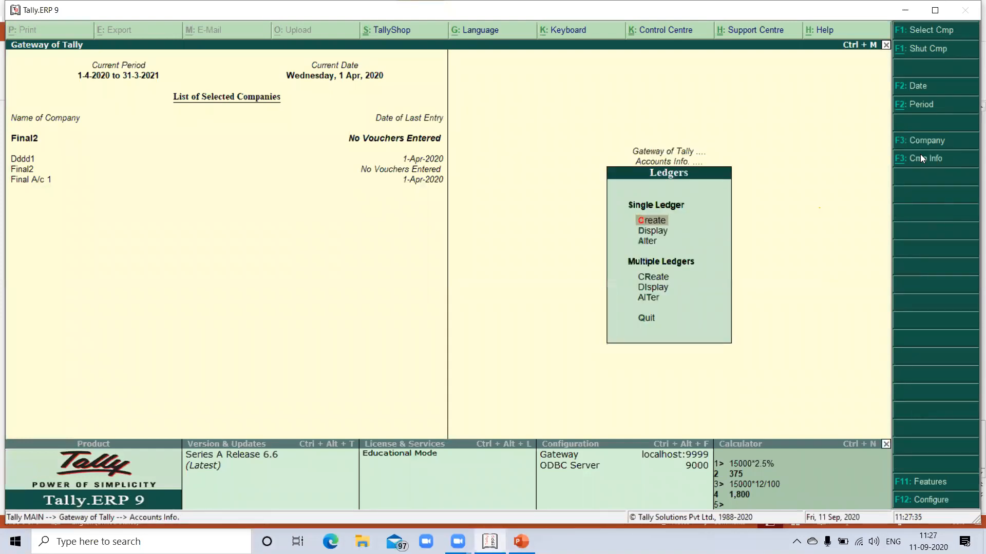
key(Down)
key(Down)
key(Down)
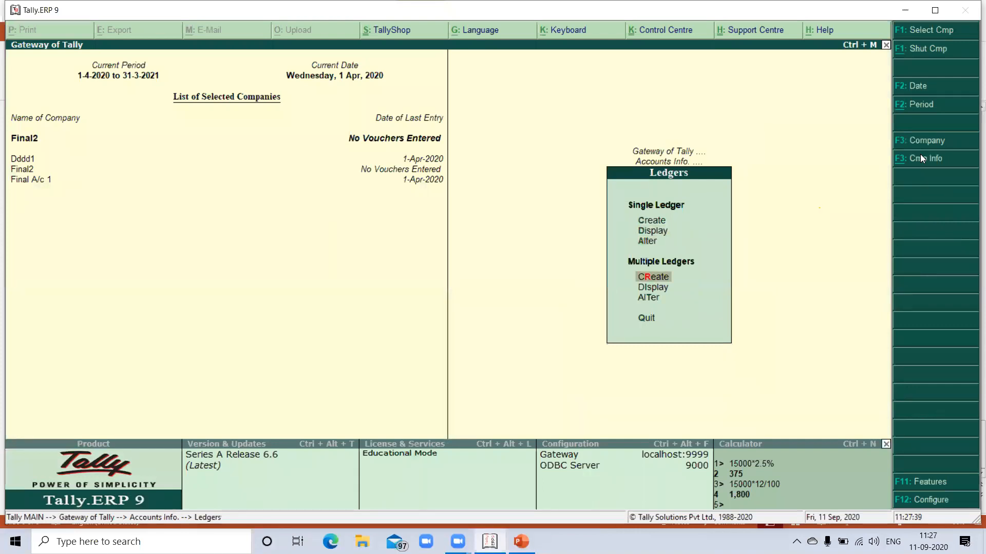
key(Return)
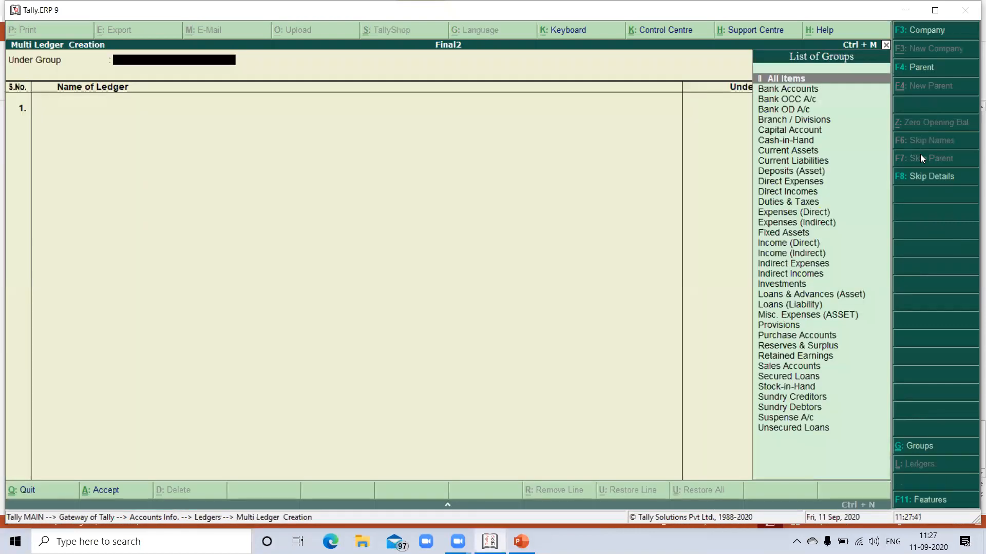
- Set the form to cover all groups and name the first ledger with the proprietor's full name followed by Capital
key(Return)
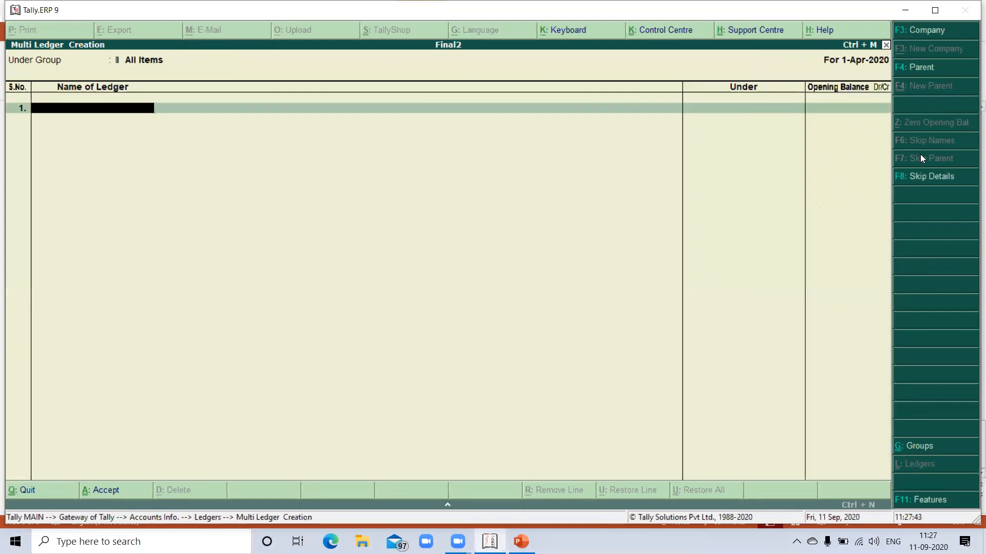
text(Lami)
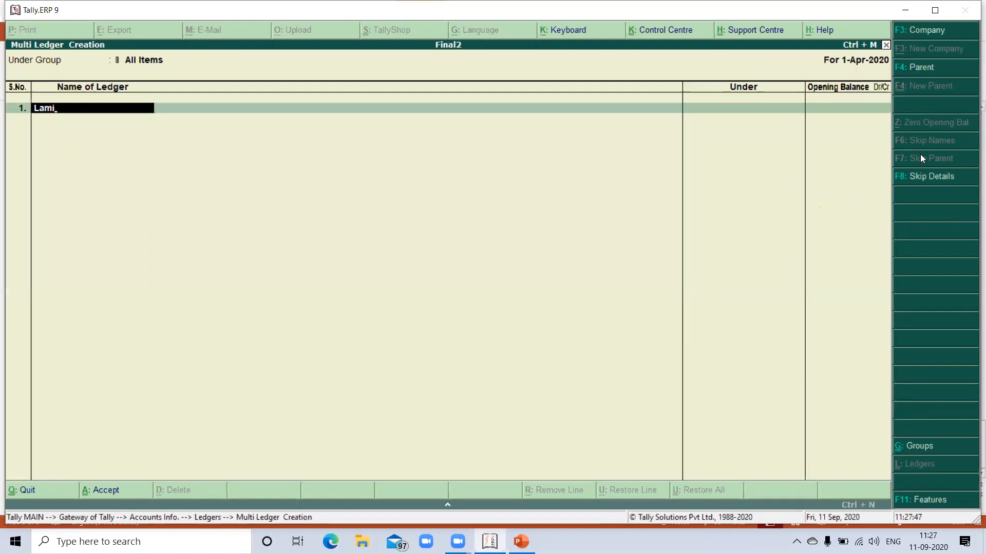
key(BackSpace)
key(BackSpace)
text(xm)
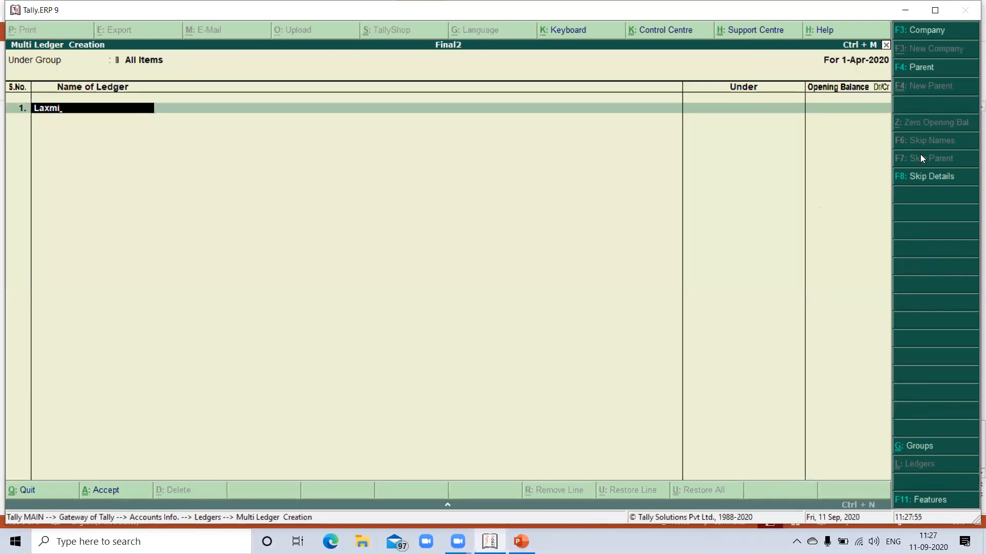
text(Narayana Capital)
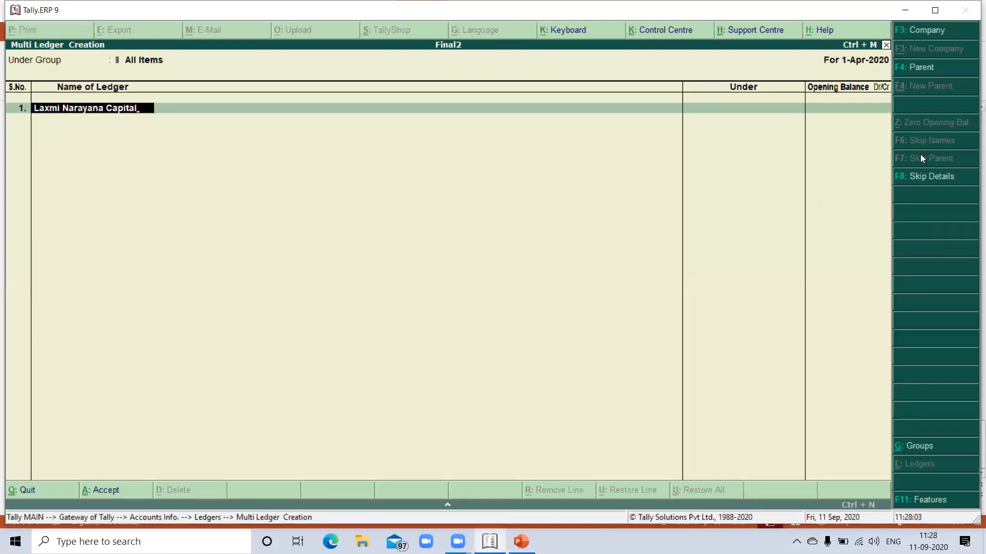
- Place the proprietor's capital ledger under Capital Account with an opening balance of 1,19,400 Cr
key(Return)
text(Cap)
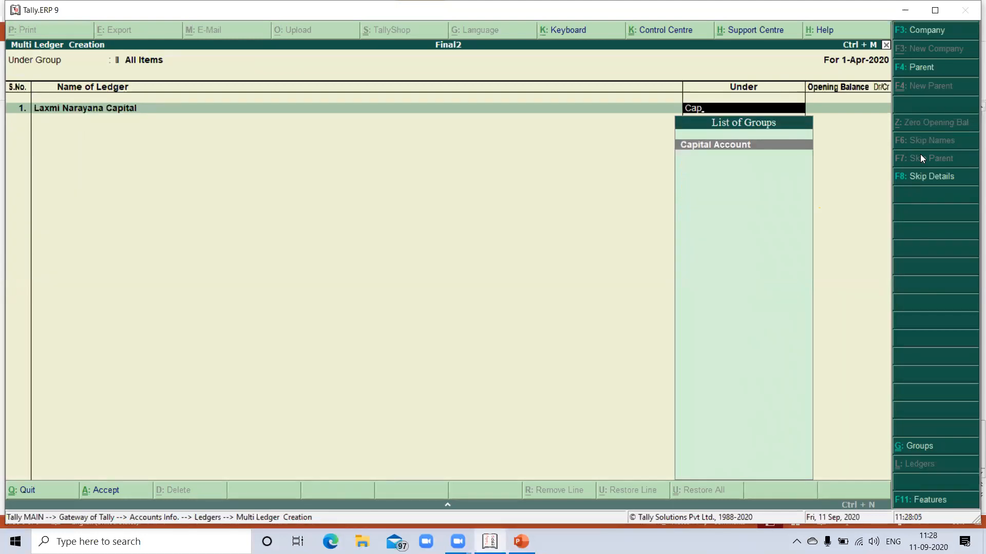
key(Return)
text(1)
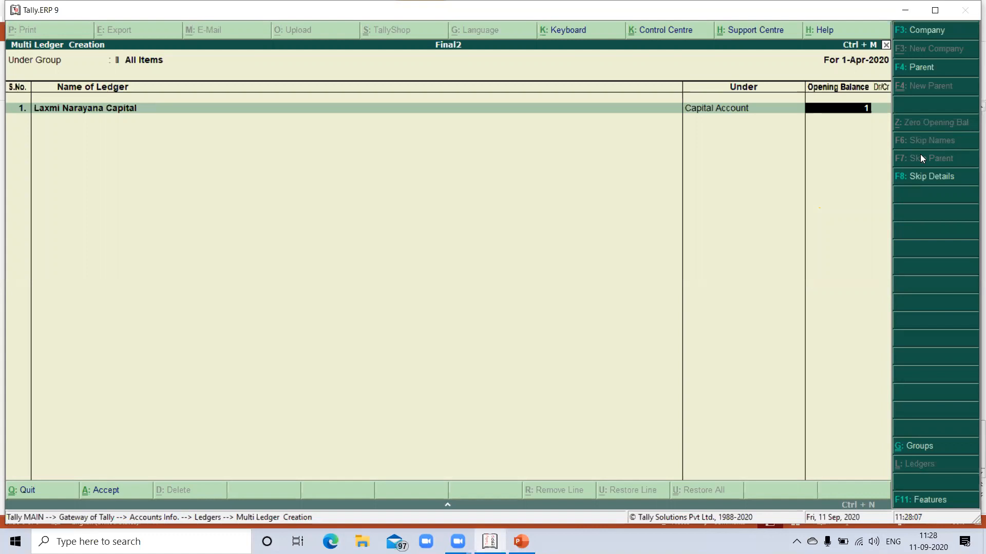
text(,19,4000)
key(Return)
key(Return)
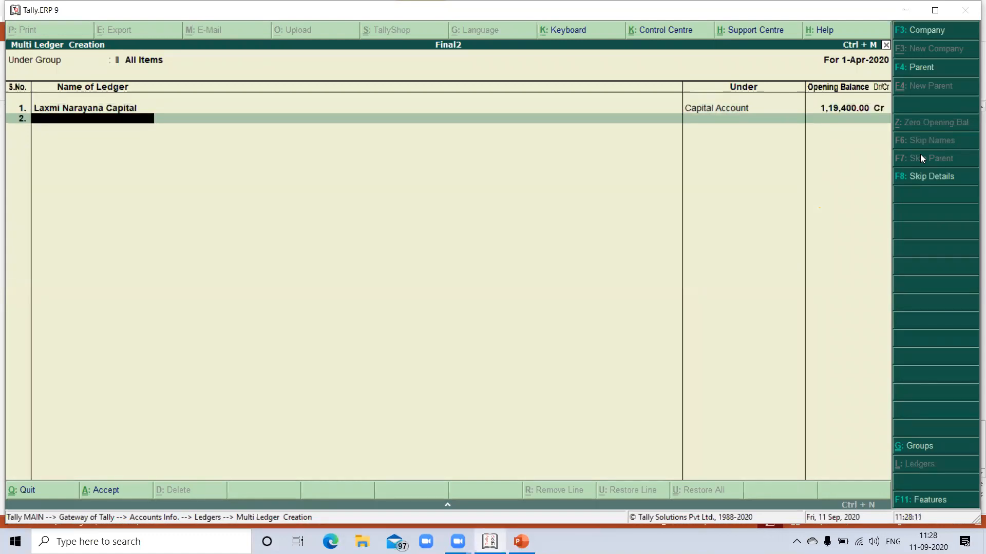
- Add a Drawings ledger under Capital Account with an opening balance of 10,550 Dr
text(Drawings)
key(Return)
text(C)
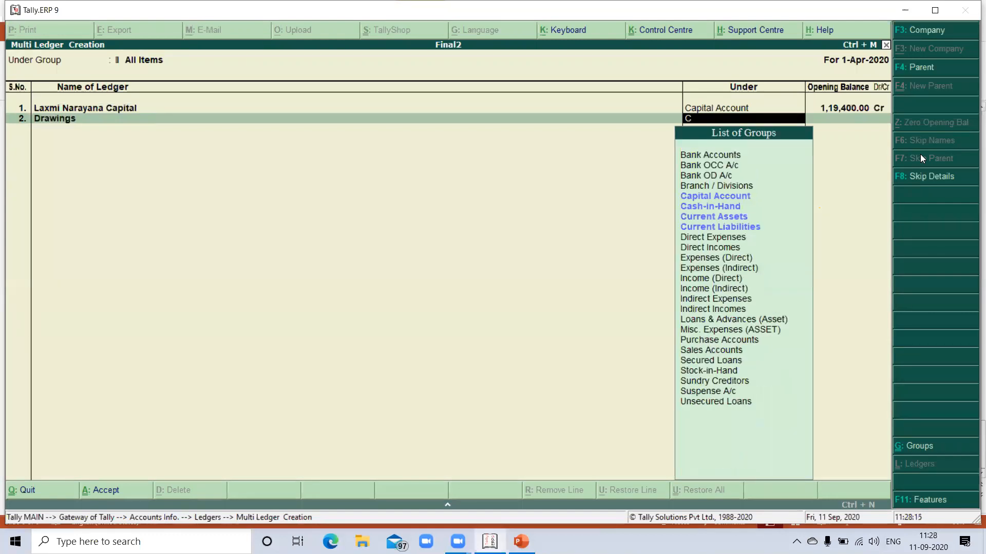
text(ap)
key(Return)
text(10550)
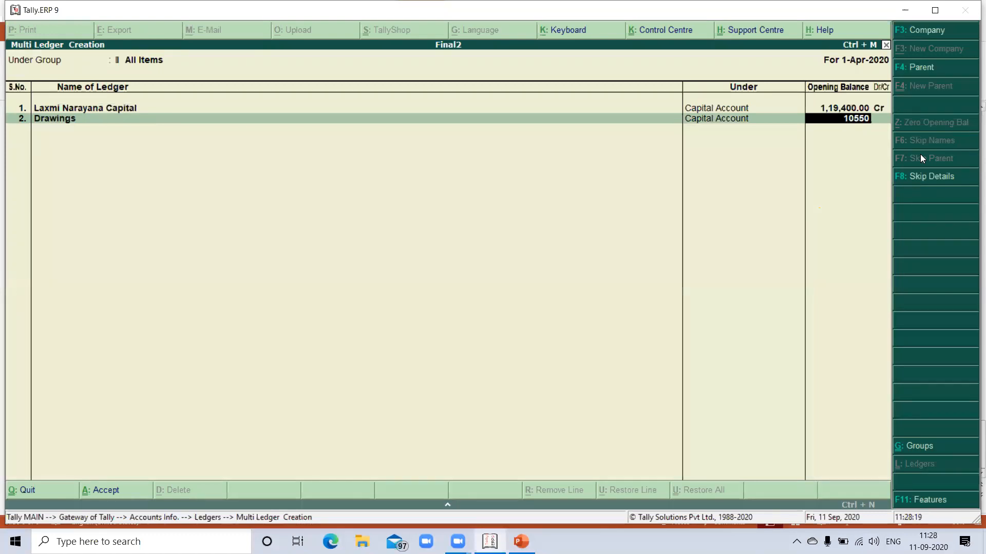
key(Return)
text(d)
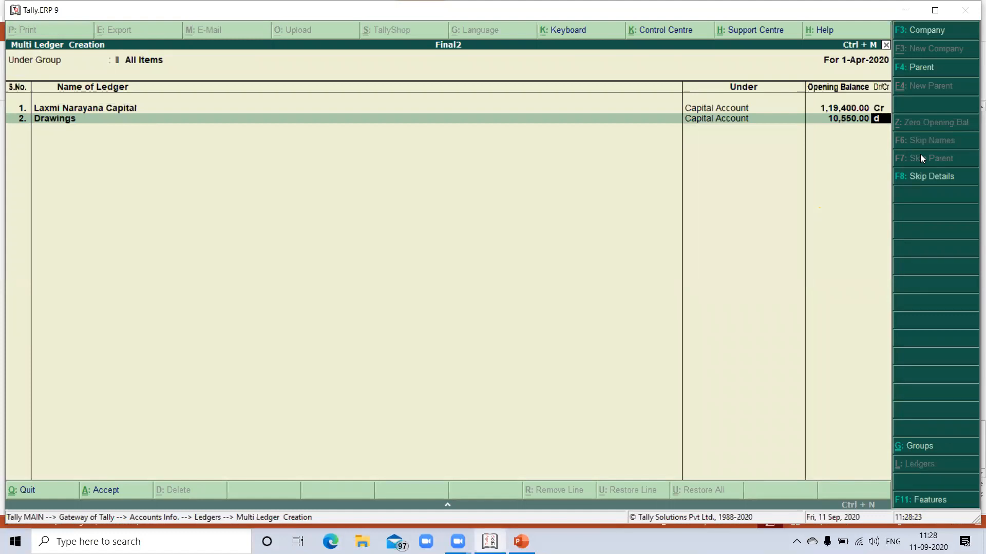
key(Return)
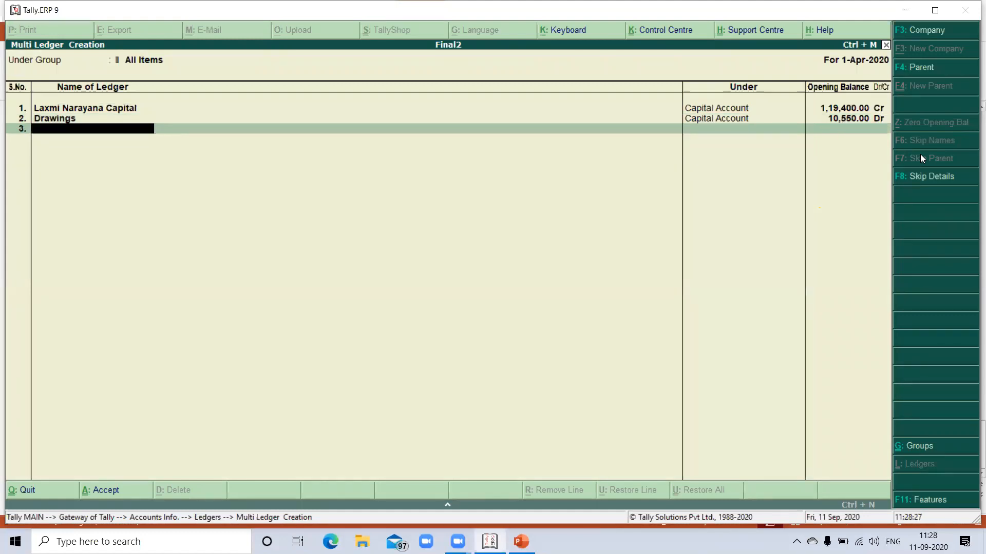
text(Purc)
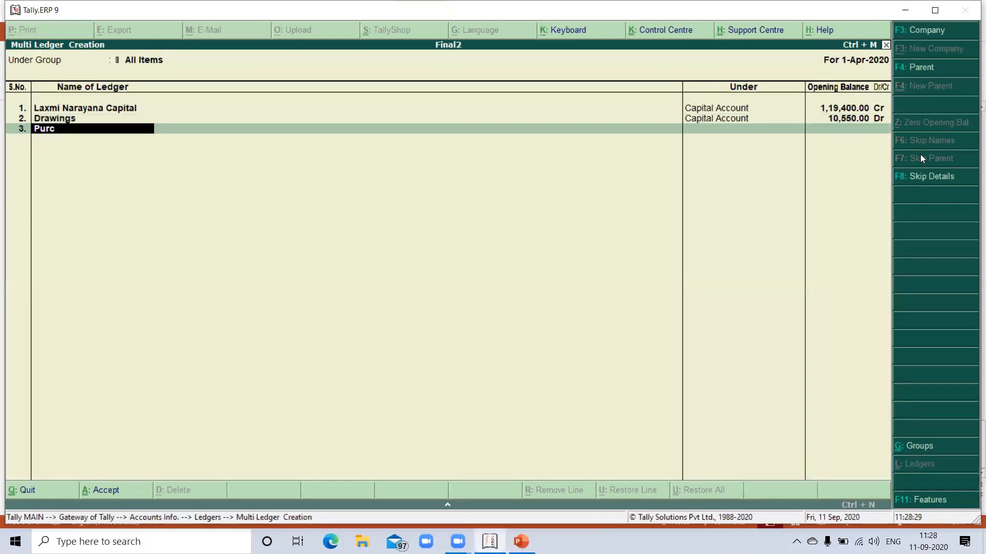
text(hase)
key(Return)
text(Pu)
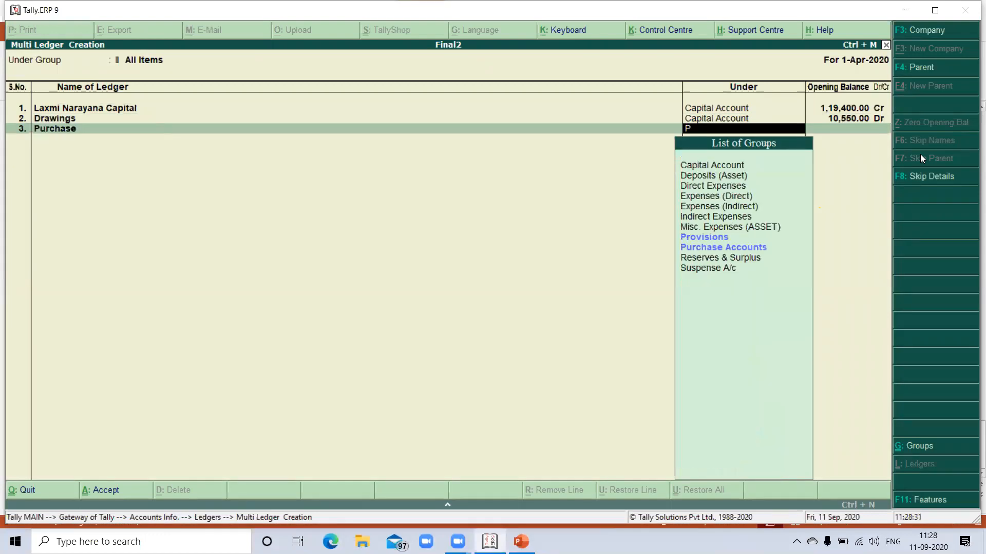
key(Return)
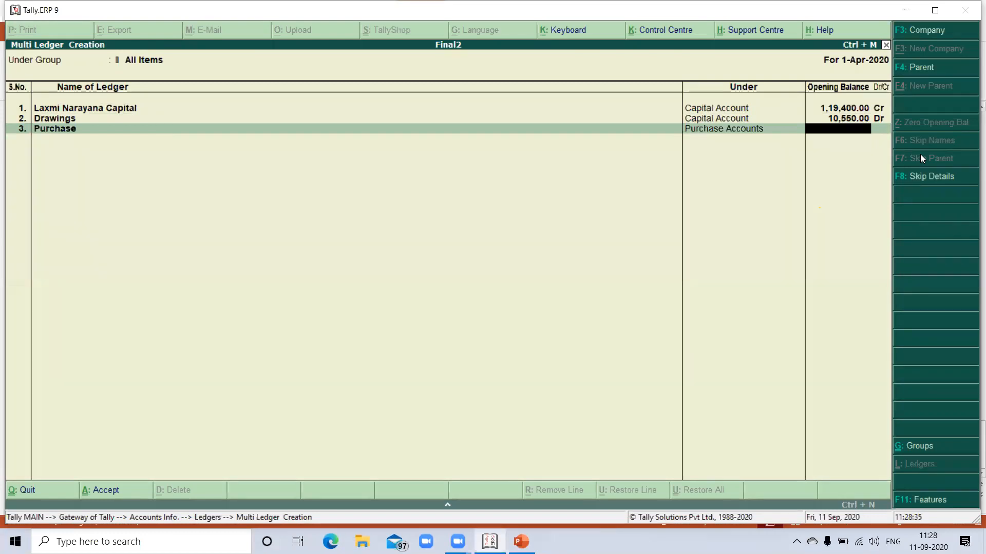
key(BackSpace)
key(BackSpace)
- Enter the third ledger as Bills Re under Current Assets with an opening balance of 9,500 Dr
text(Bills Re)
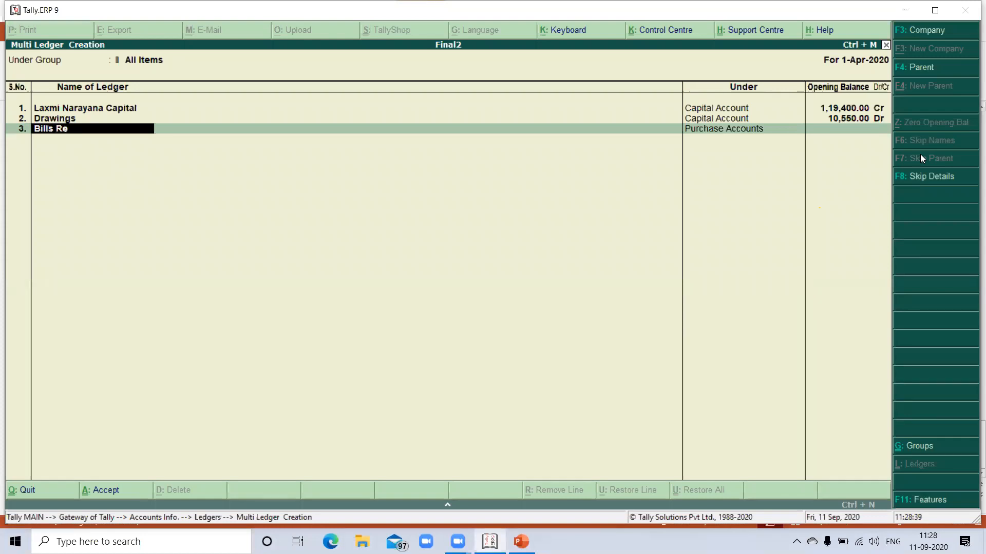
key(Return)
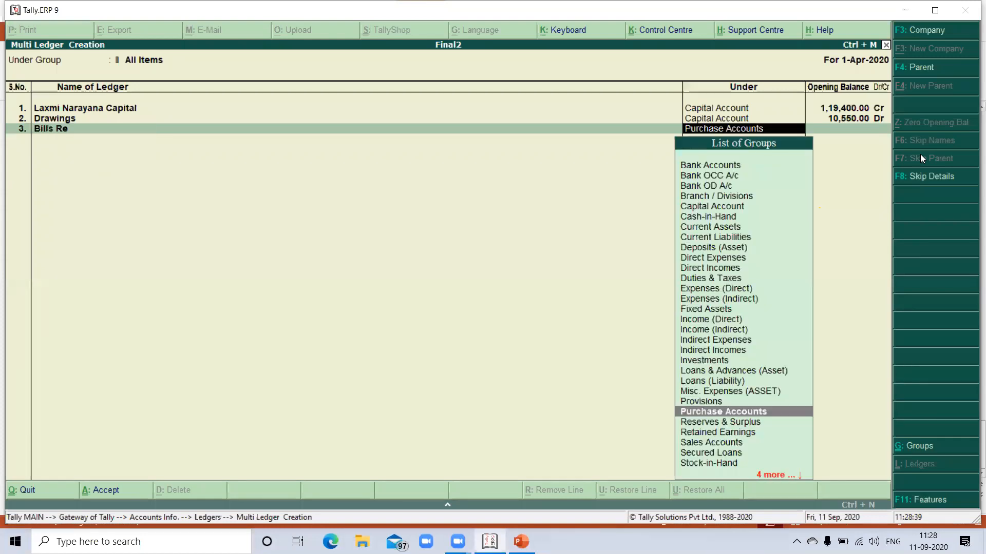
text(Cu)
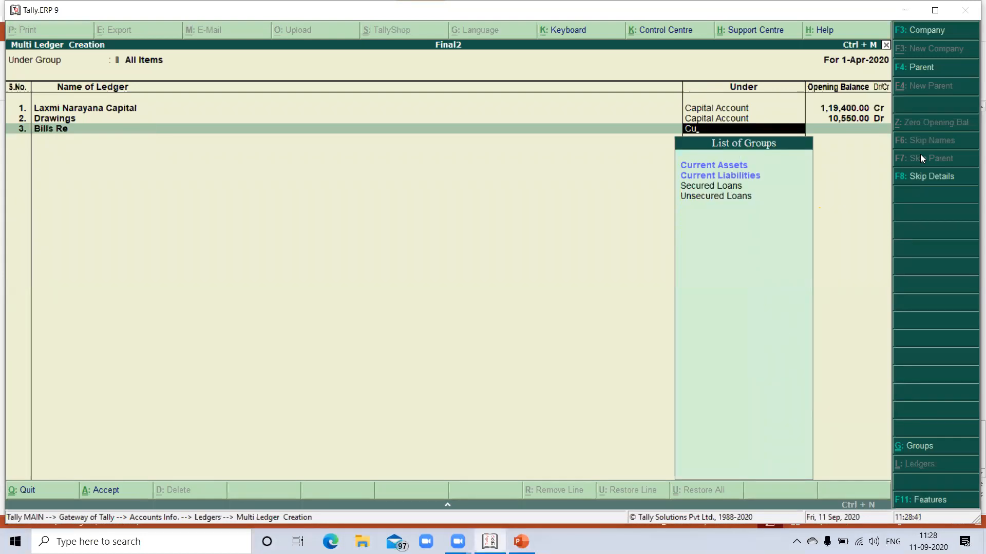
key(Return)
text(9500)
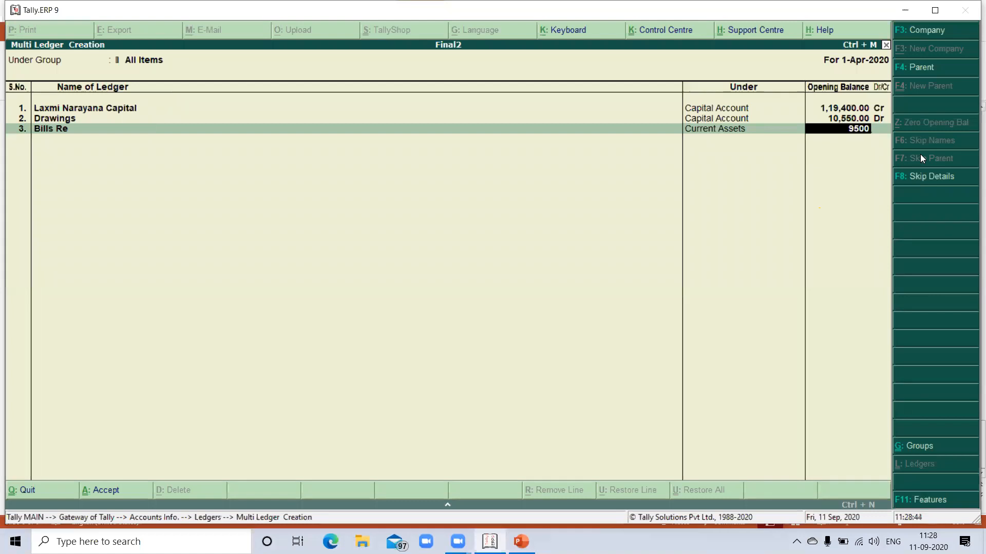
key(Return)
key(Return)
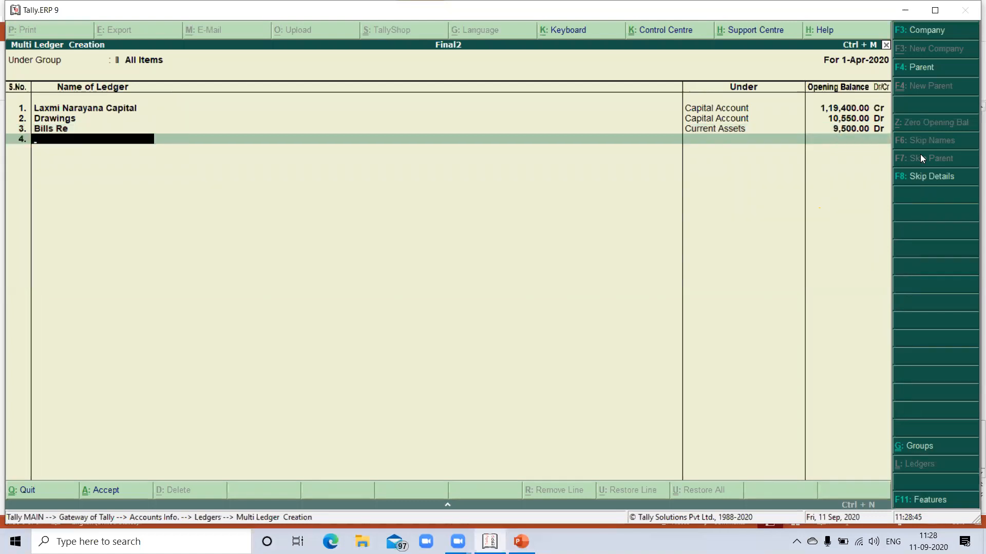
- Add a Purchase ledger under Purchase Accounts with an opening balance of 2,56,590 Dr
text(Purchase)
key(Return)
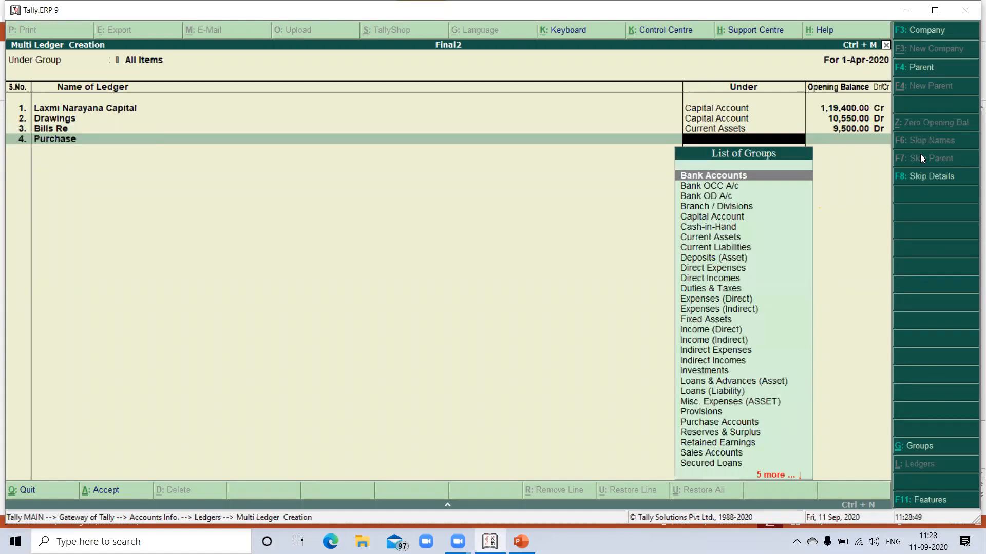
text(Pu)
key(Return)
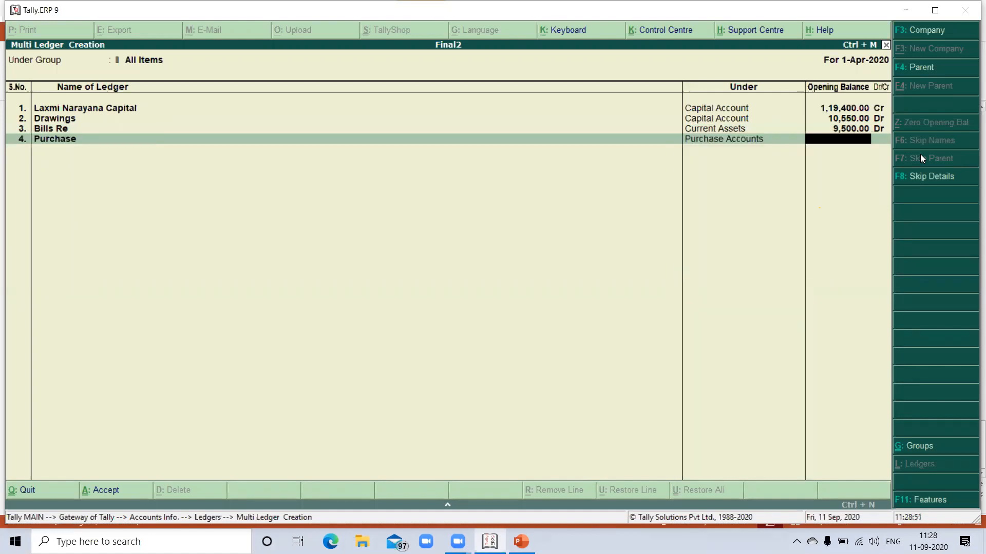
text(5)
key(BackSpace)
text(256590)
key(Return)
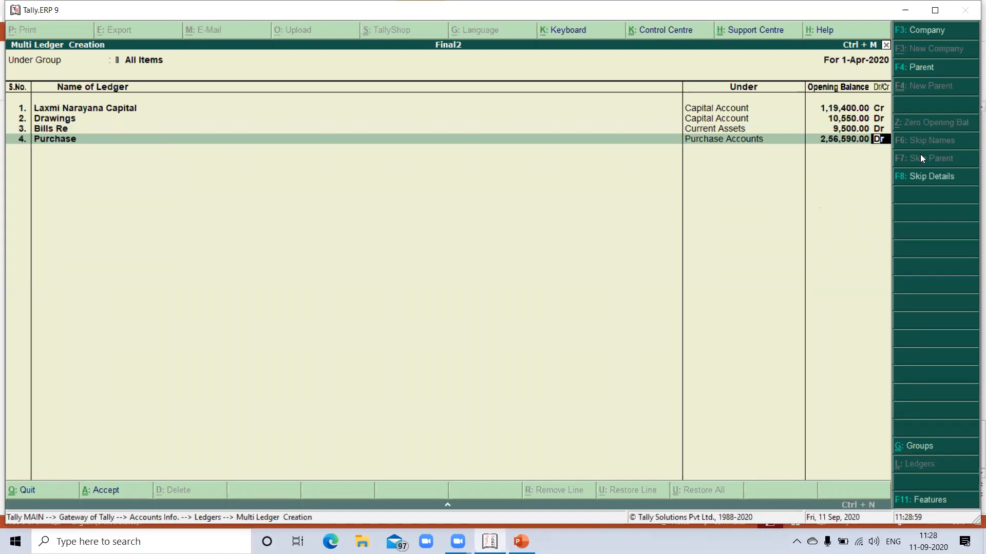
key(Return)
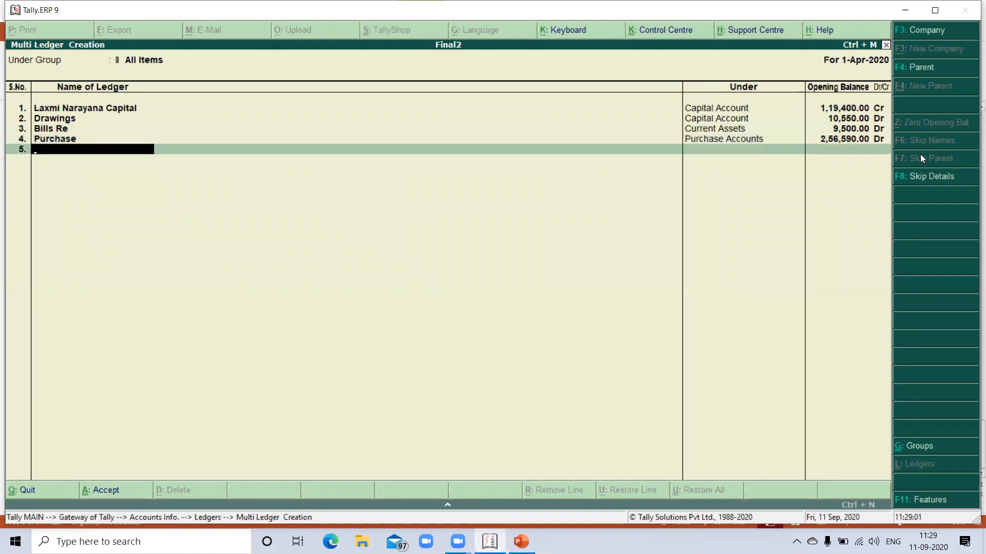
- Add a Sales ledger under Sales Accounts with an opening balance of 3,56,430 Cr
text(Sales)
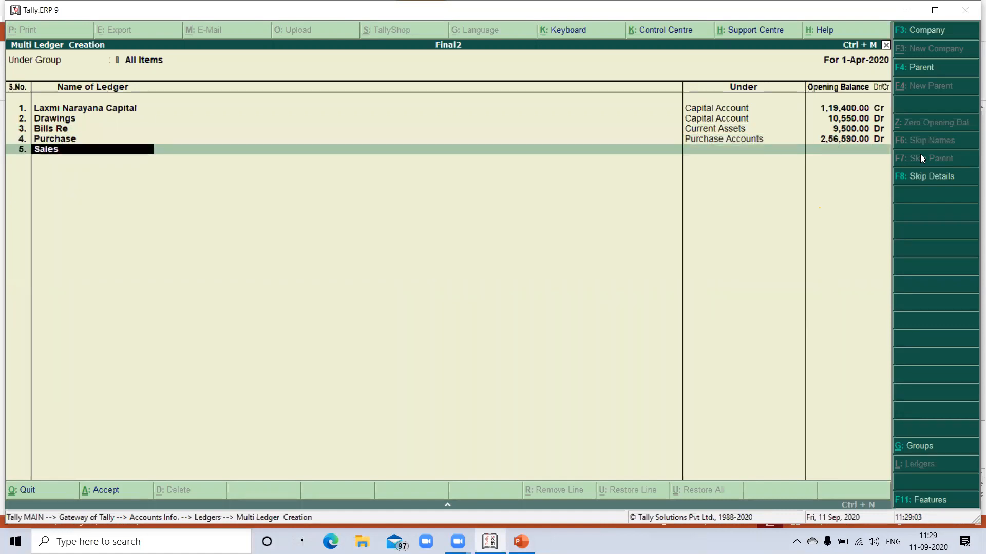
key(Return)
text(sa)
key(Return)
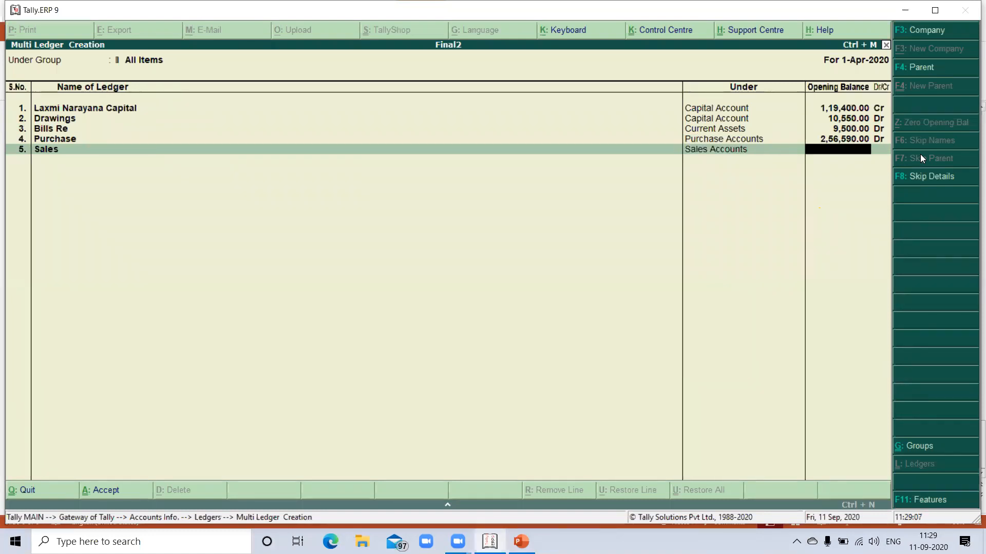
text(356)
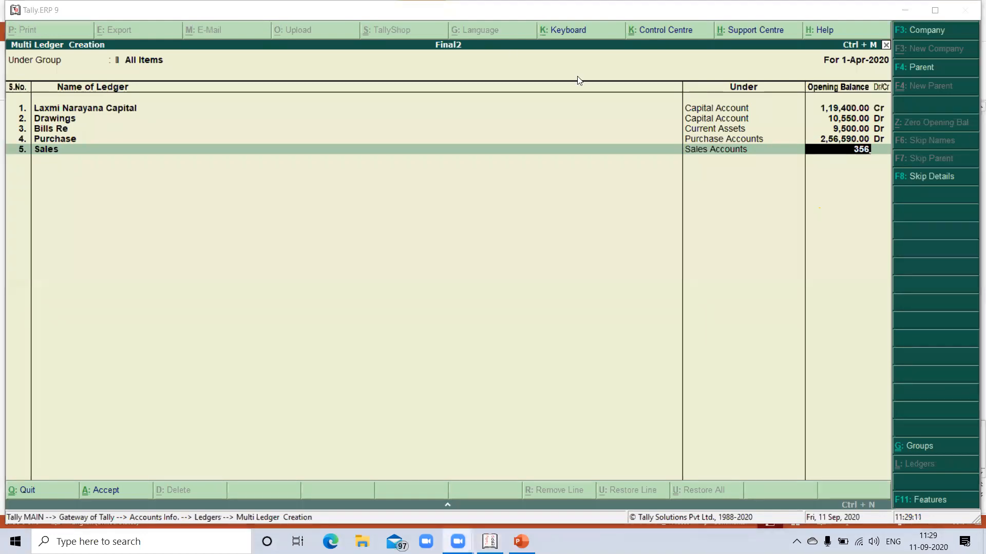
click(593, 162)
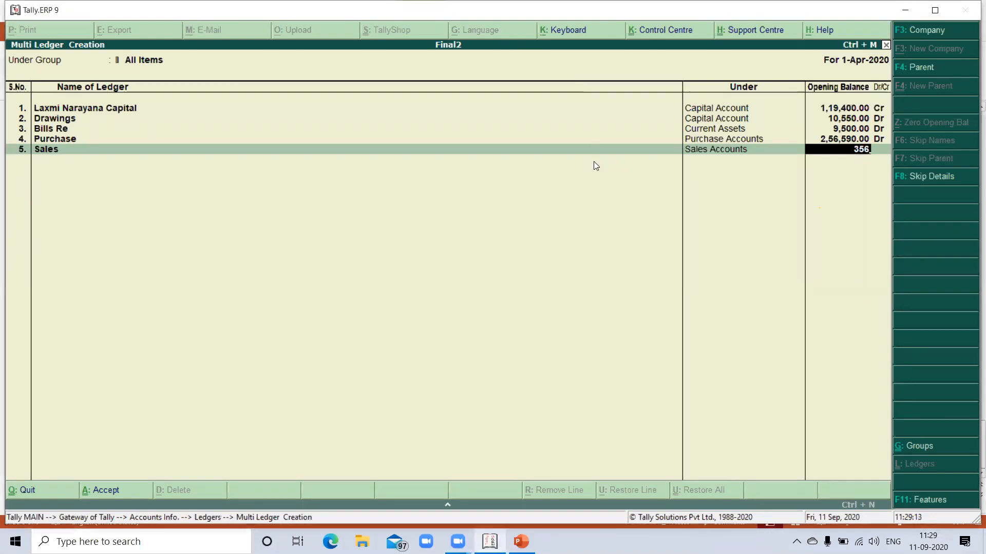
text(430)
key(Return)
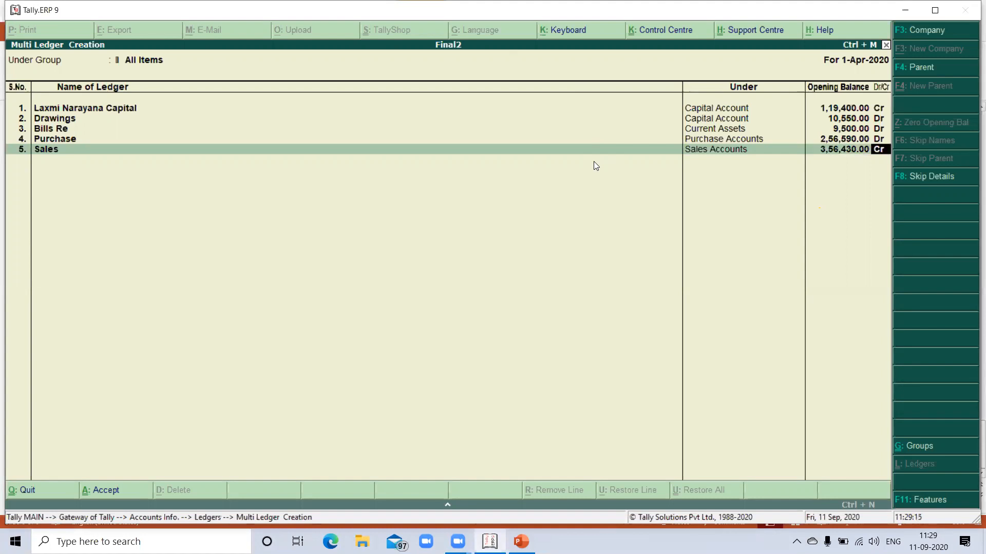
key(Return)
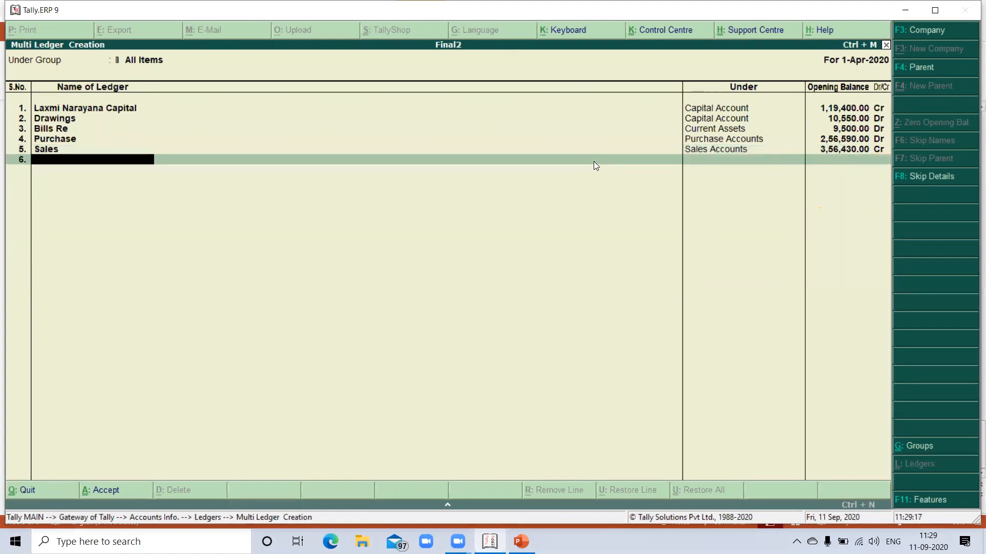
- Add a Sales Returns ledger under Sales Accounts with an opening balance of 2,780 Dr
text(S)
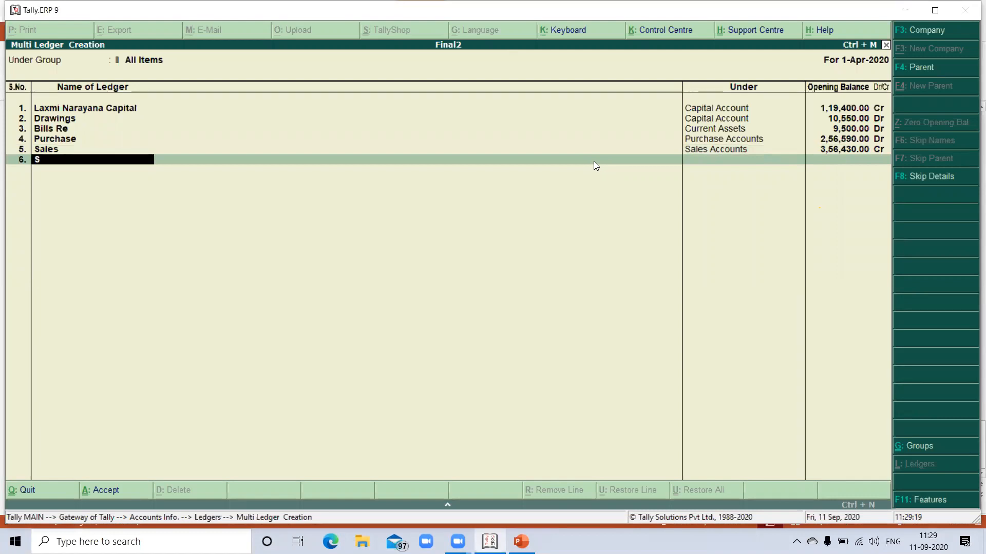
text(ales Re)
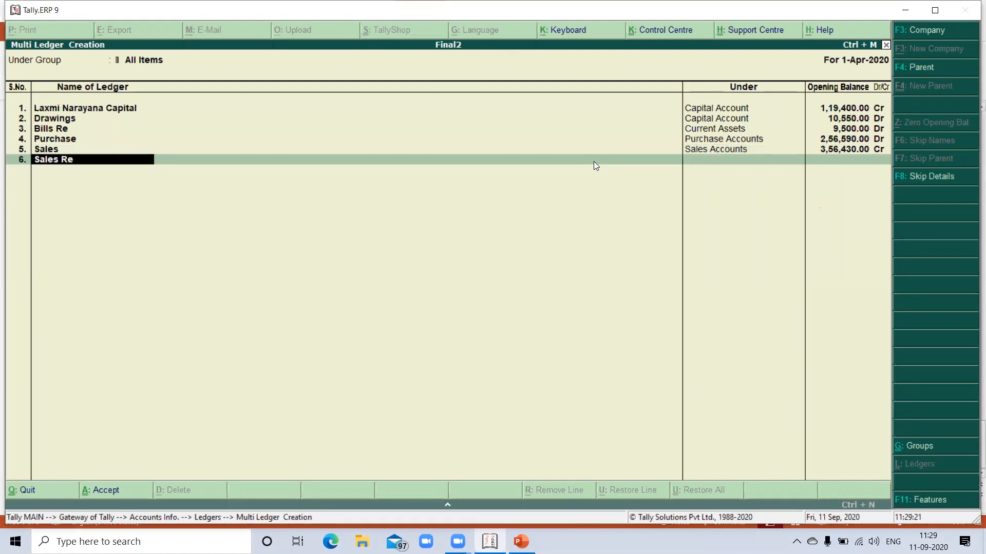
text(turns)
key(Return)
text(sa)
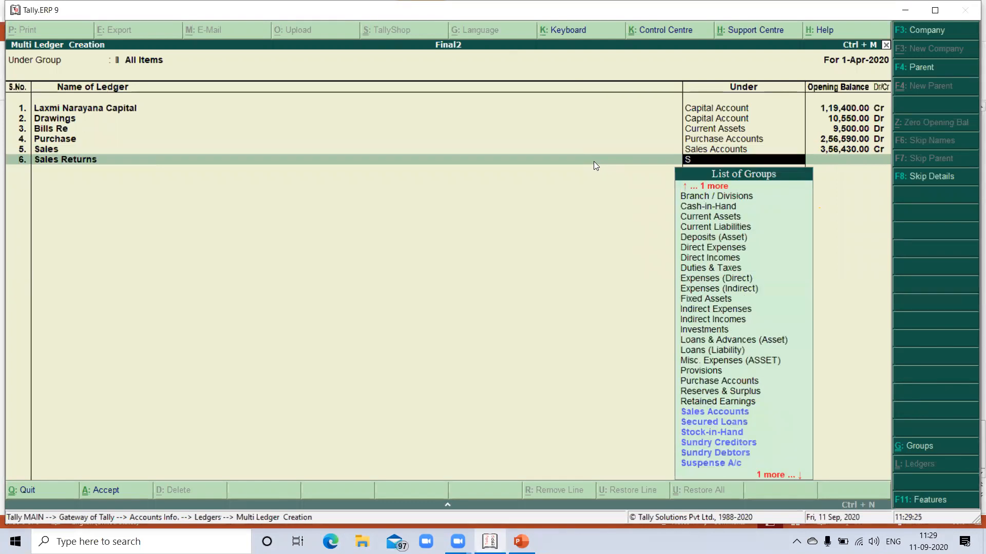
key(Return)
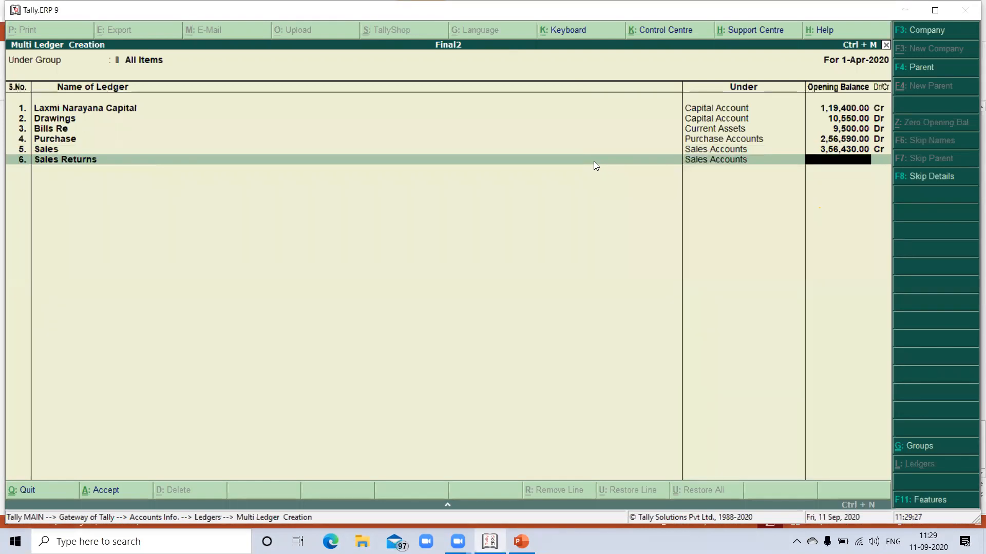
text(2780)
key(Return)
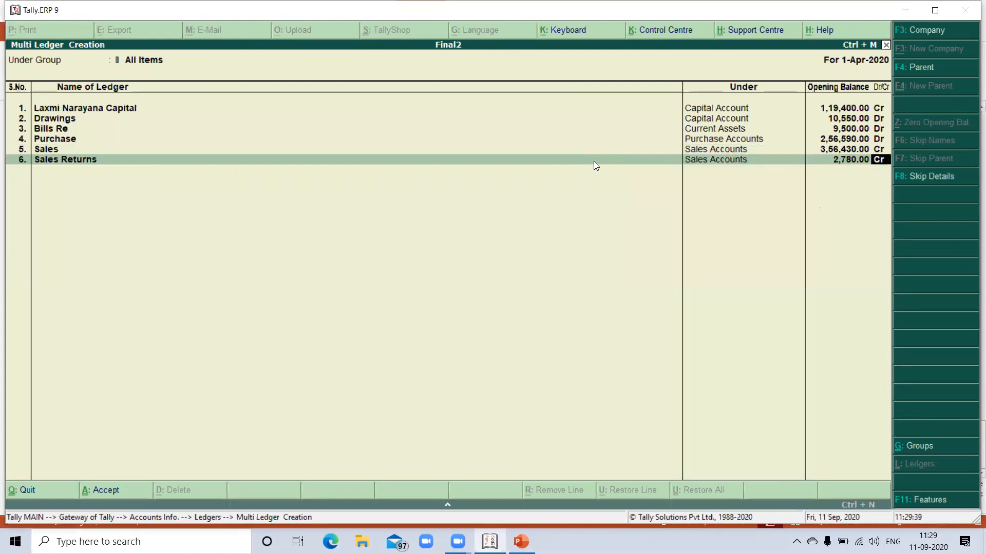
text(d)
key(Return)
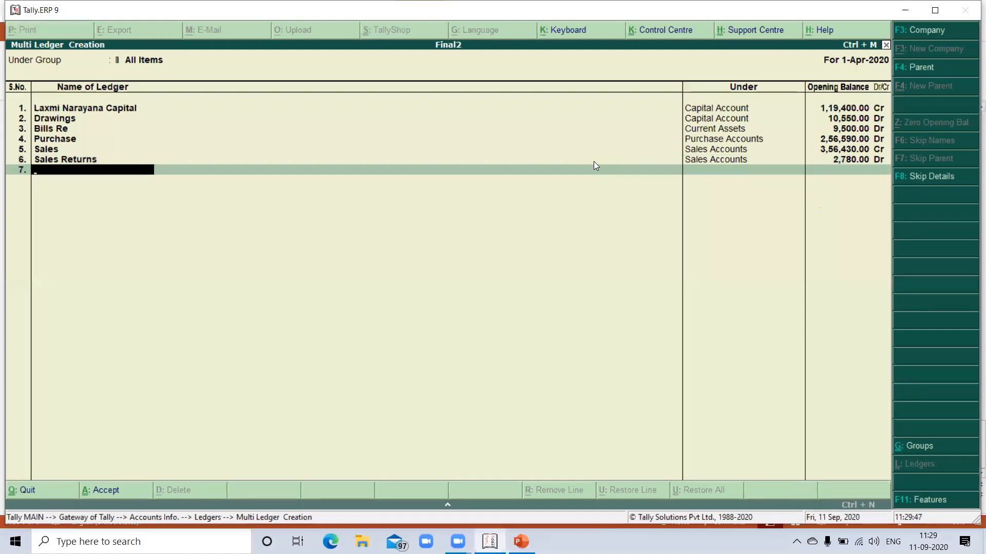
- Add an Opening Stock ledger under Direct Expenses with an opening balance of 89,680 Dr
text(Opening Stocj)
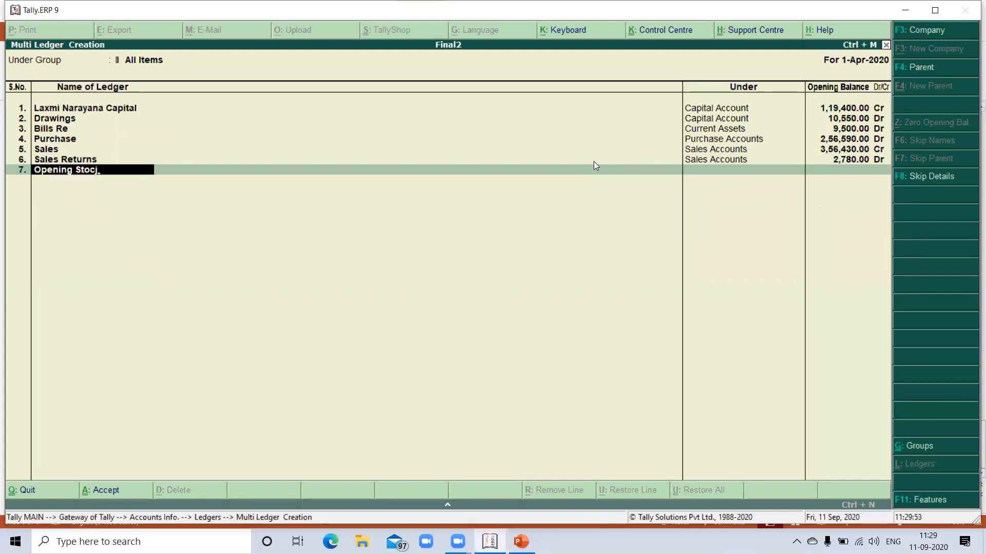
key(BackSpace)
text(k)
key(Return)
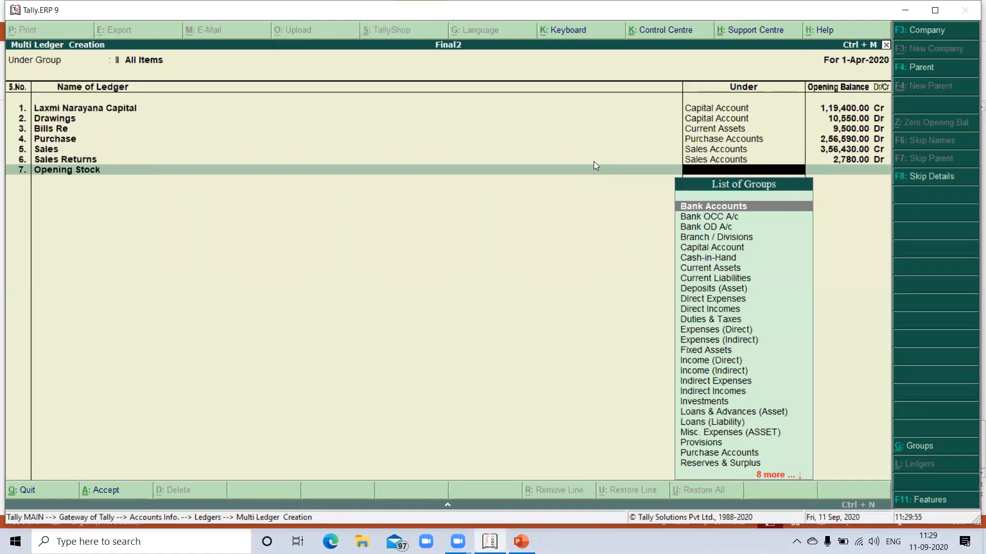
text(Di)
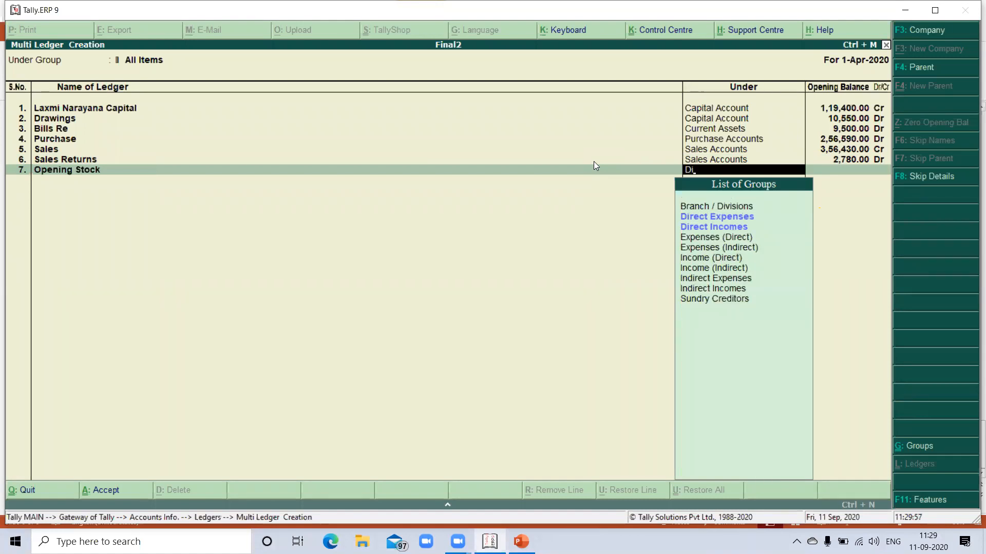
key(Return)
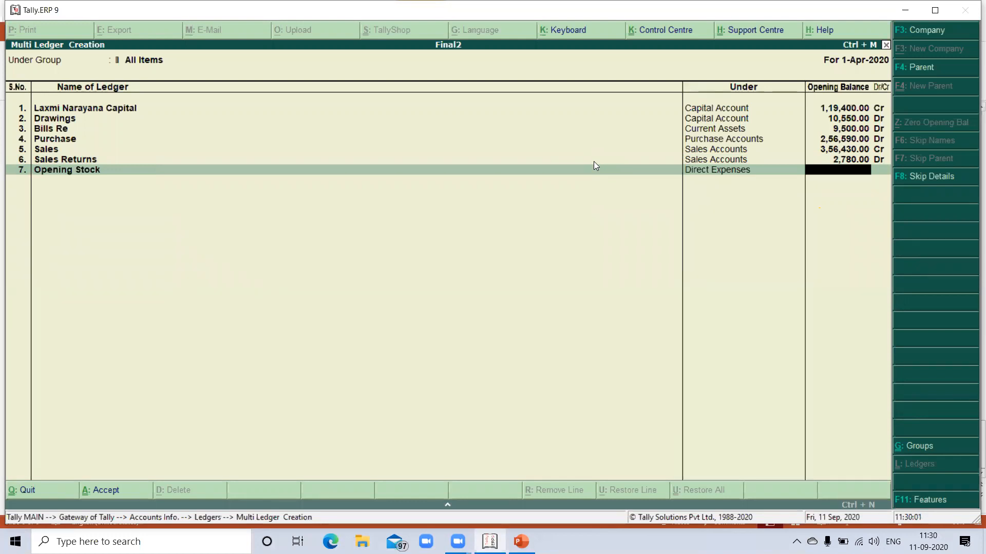
text(89,680)
key(Return)
key(Return)
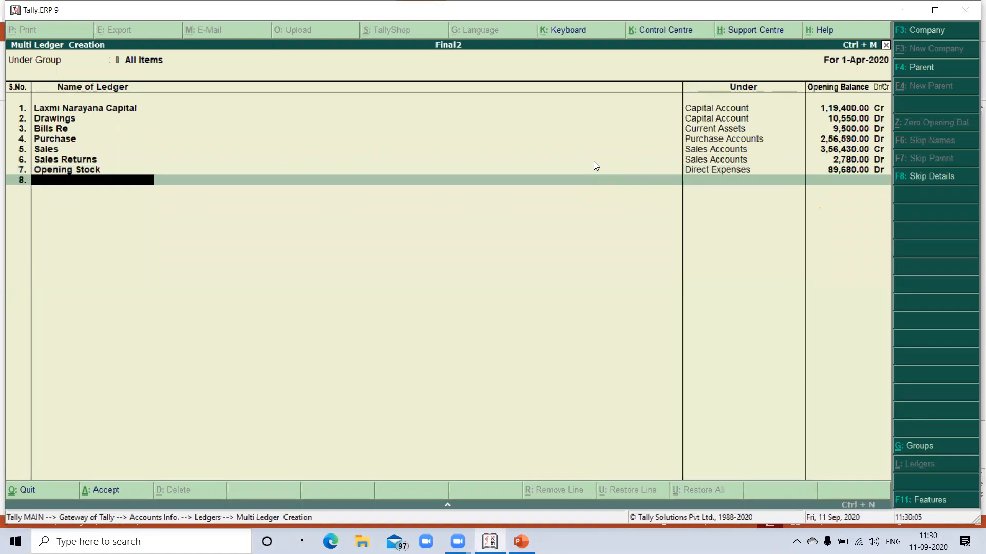
- Add a Commission Re ledger under Indirect Incomes with an opening balance of 5,640 Cr
text(Commi)
text(ssion)
text( To)
key(BackSpace)
key(BackSpace)
text(Re)
key(Return)
text(I)
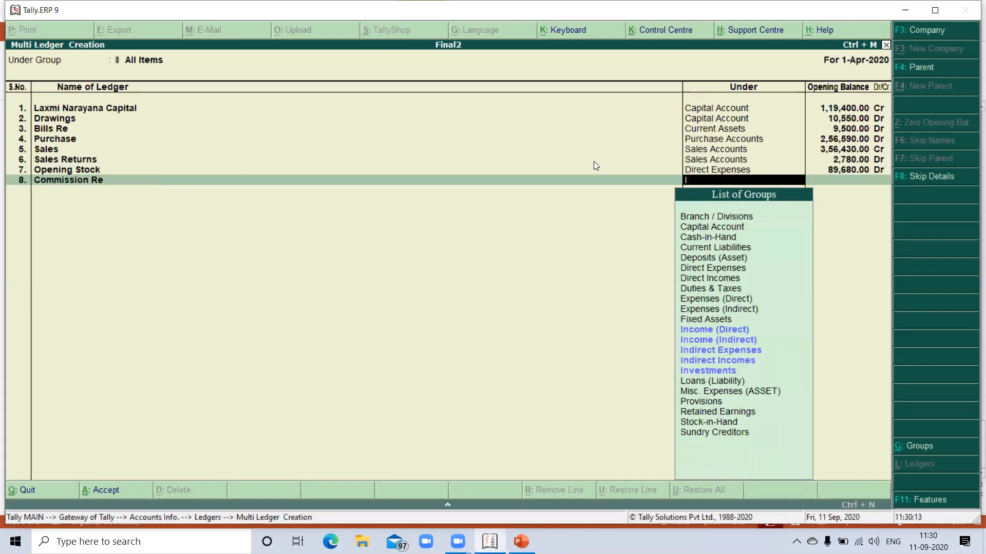
key(Down)
key(Down)
key(Down)
key(Down)
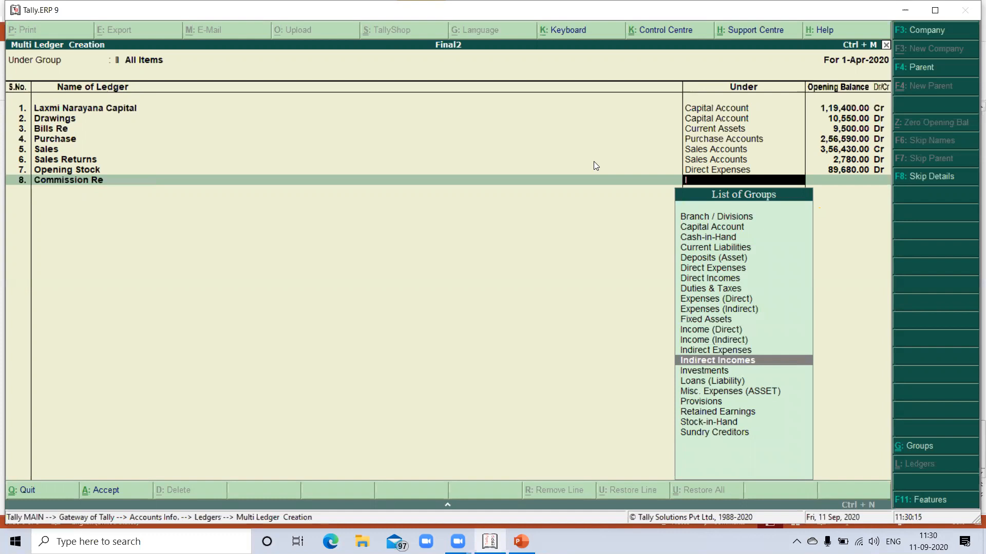
key(Return)
text(5640)
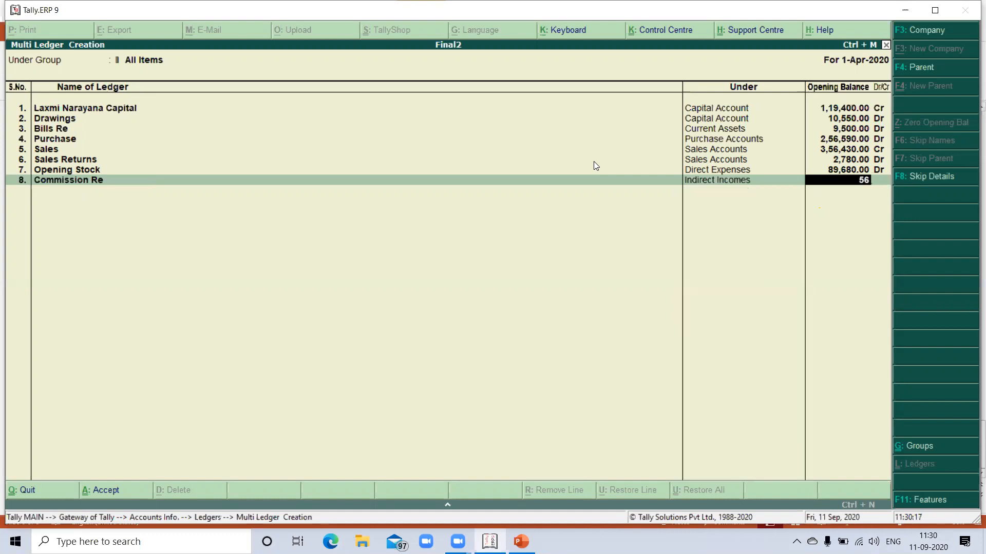
key(Return)
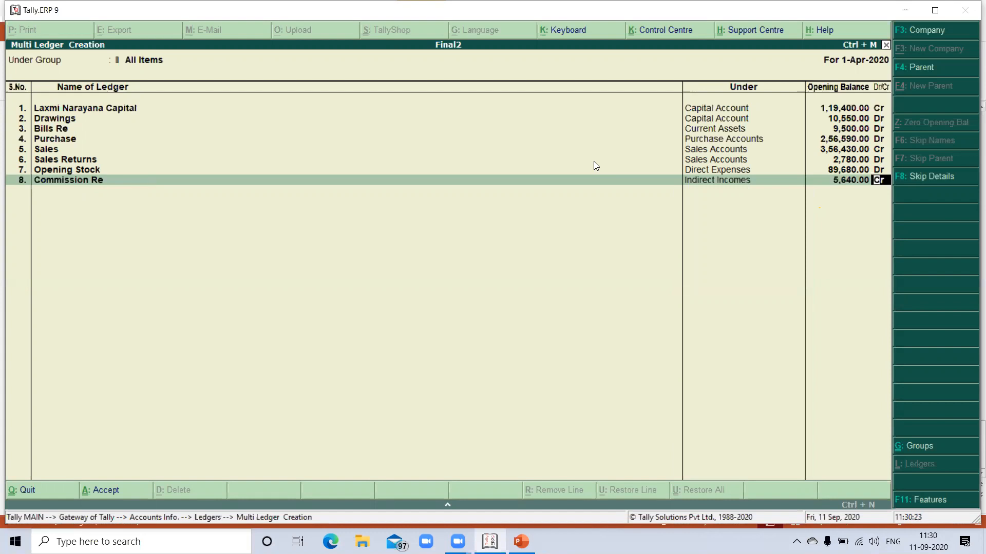
key(Return)
- Add a Plan & Machinary ledger under Fixed Assets with an opening balance of 28,800 Dr
text(Plan)
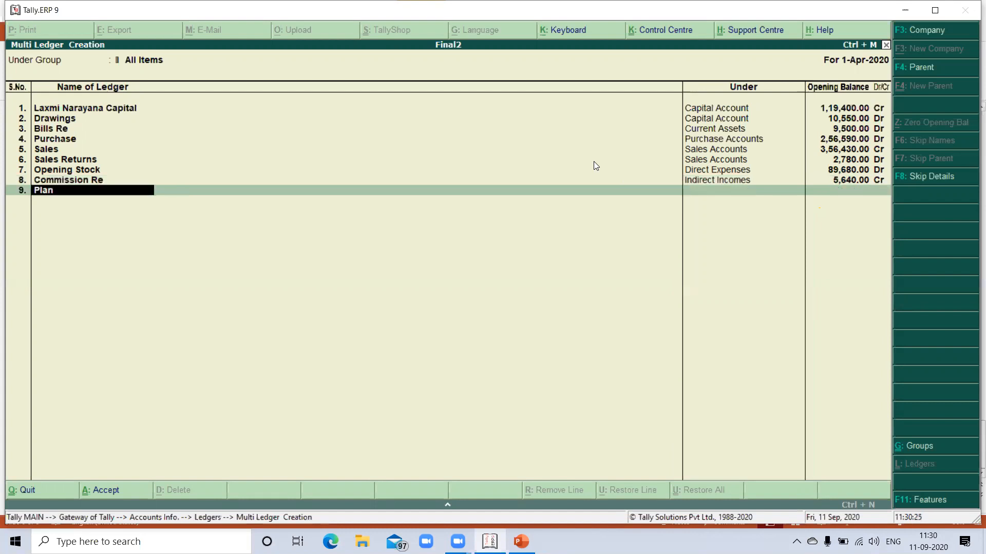
text( & Machinary)
key(Return)
text(fix)
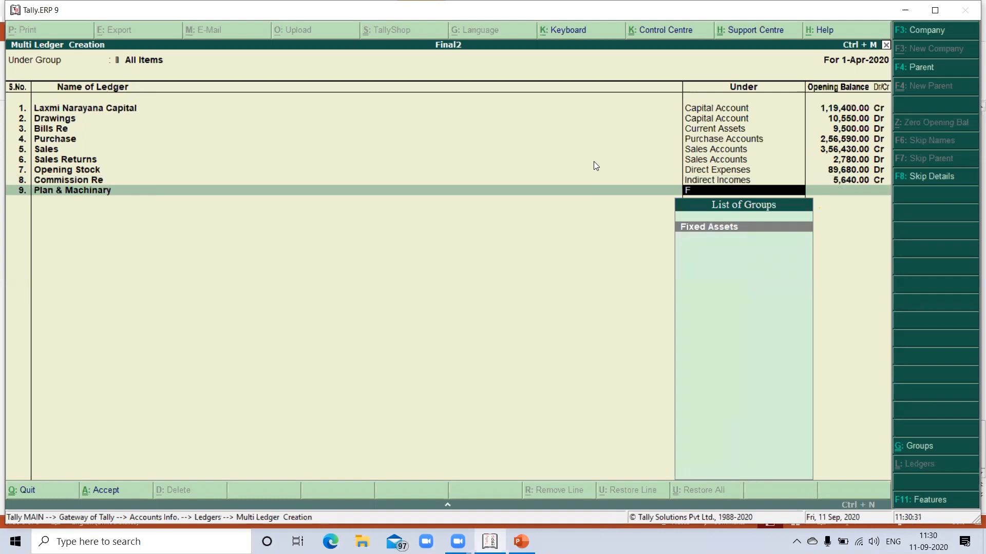
key(Return)
text(28800)
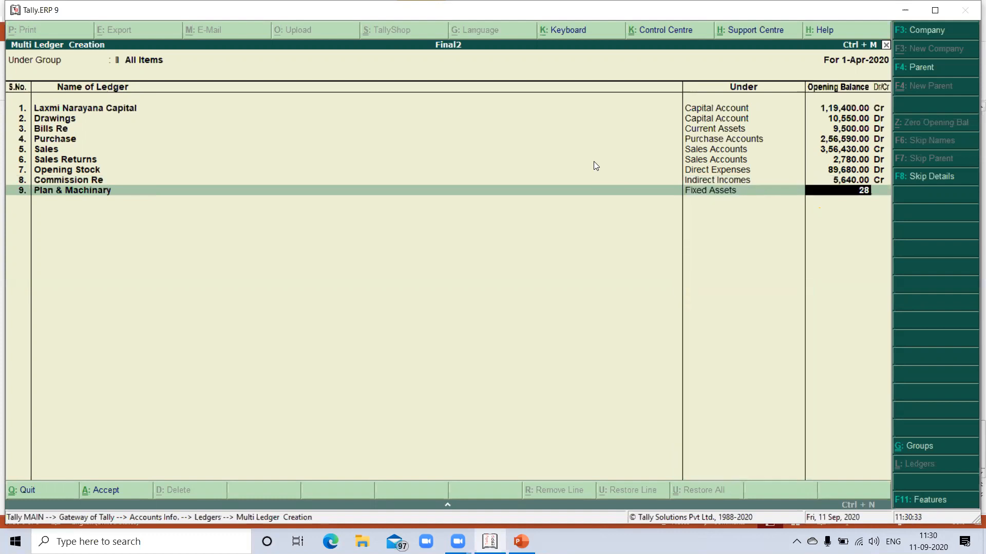
key(Return)
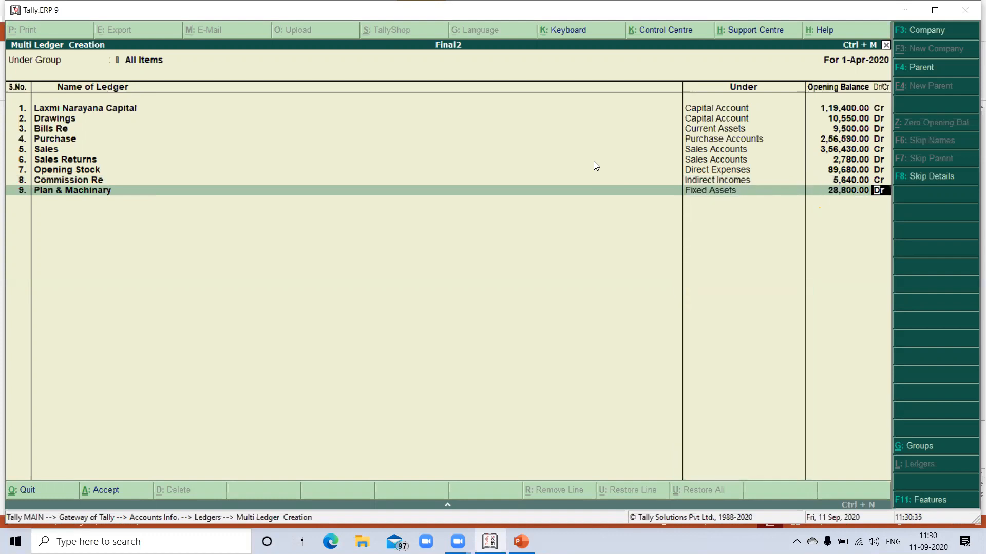
- Add a Salaries ledger under Indirect Expenses with an opening balance of 11,000 Dr
text(Salaries)
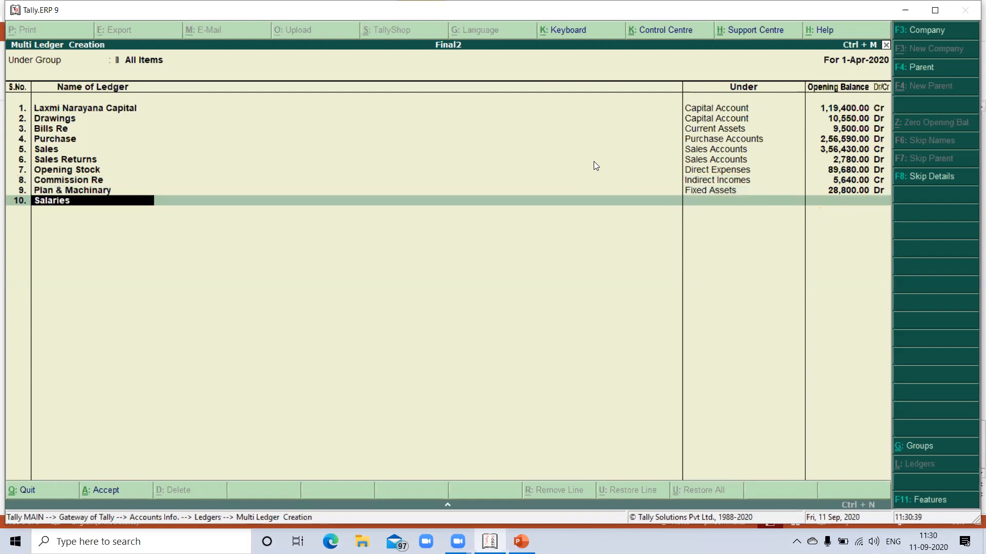
key(Return)
text(In)
key(Down)
key(Down)
key(Return)
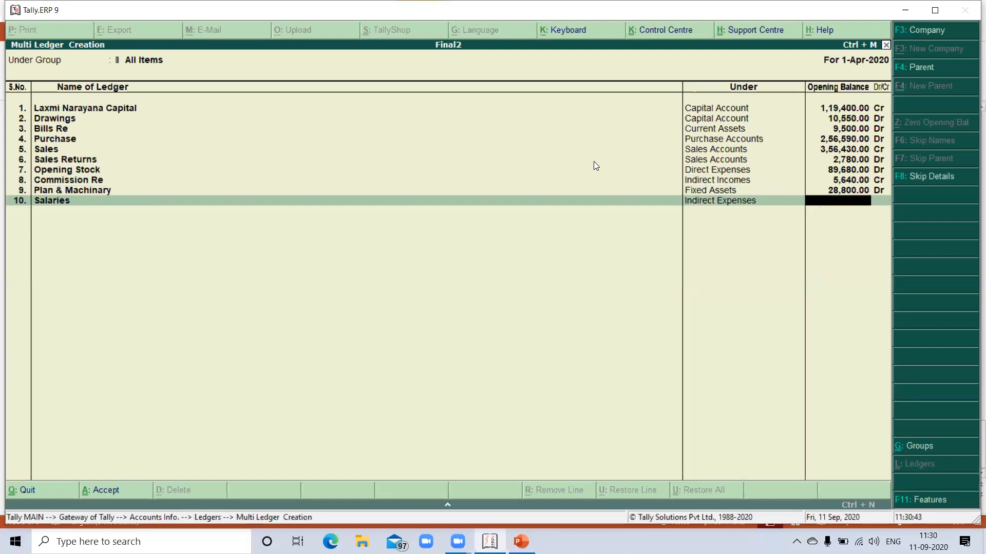
text(11,000)
key(Return)
key(Return)
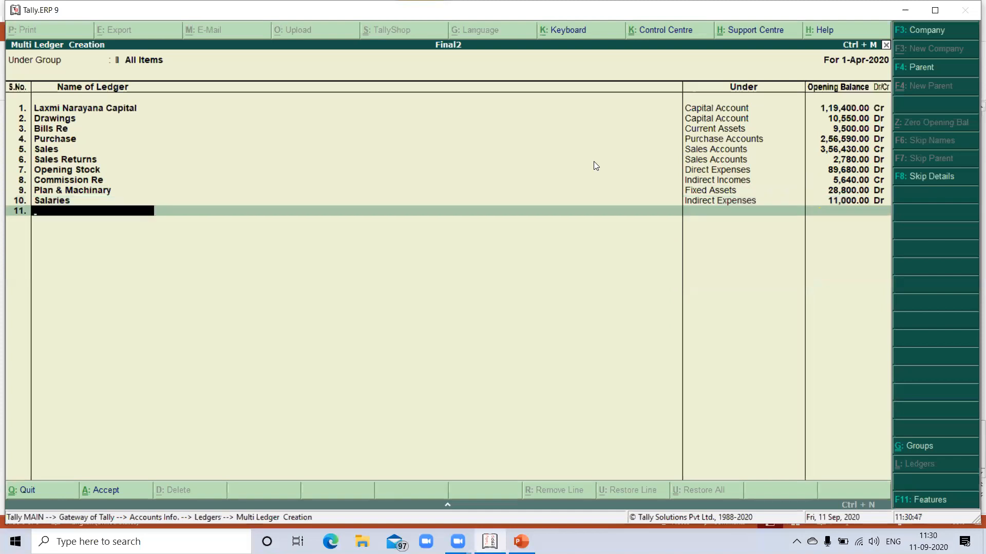
- Add a Travelling Ex ledger under Indirect Expenses with an opening balance of 1,880 Dr
text(Travelling Ex)
key(Return)
text(In)
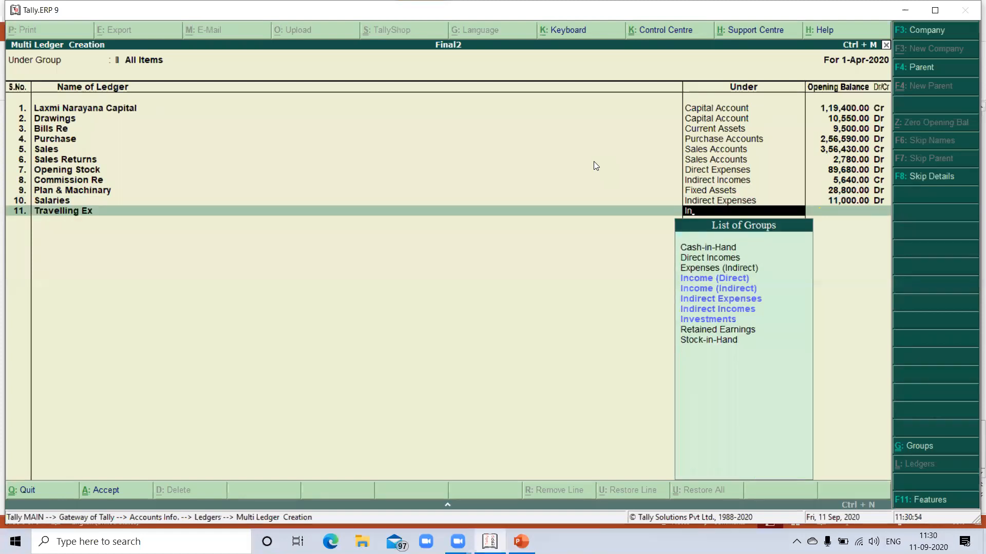
key(Down)
key(Down)
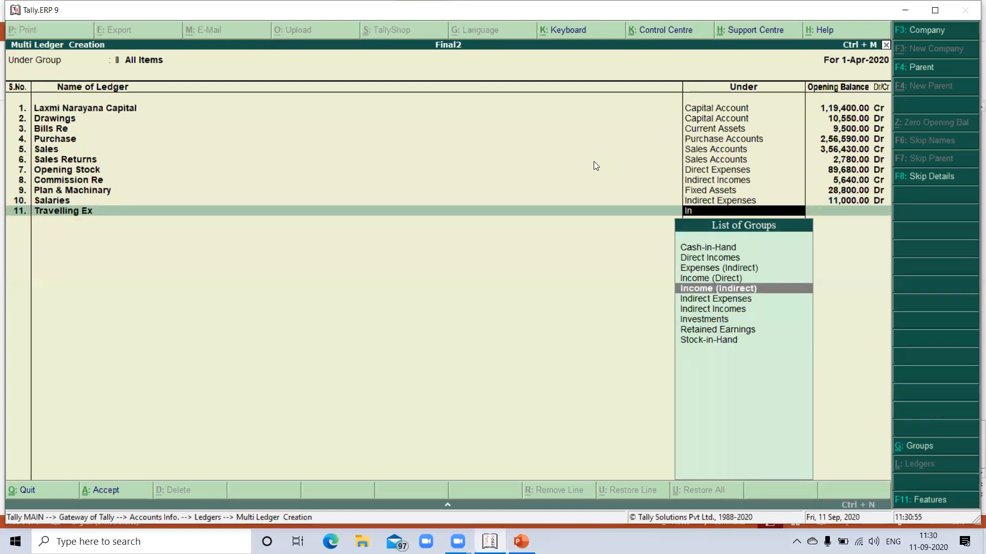
key(Down)
key(Return)
text(1880)
key(Return)
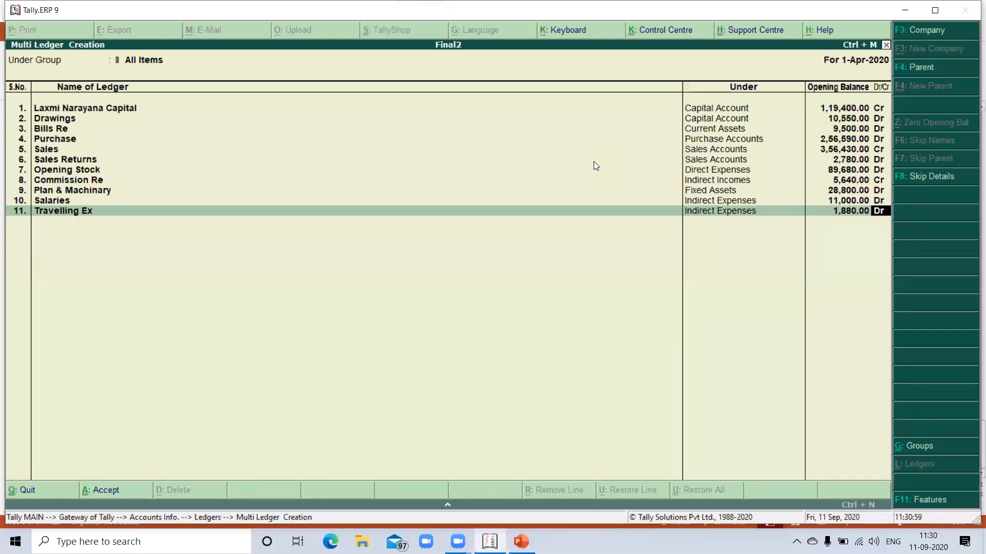
key(Return)
- Enter a Debtors ledger under Sundry Creditors with an opening balance of 62,000 Cr and leave its bill-wise breakup
text(Debtors)
key(Return)
text(Su)
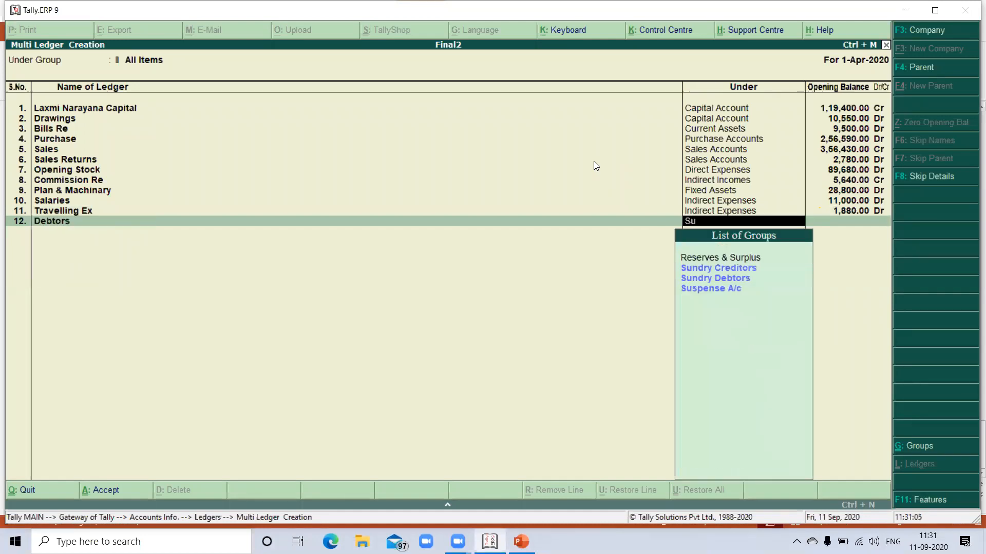
key(Down)
key(Return)
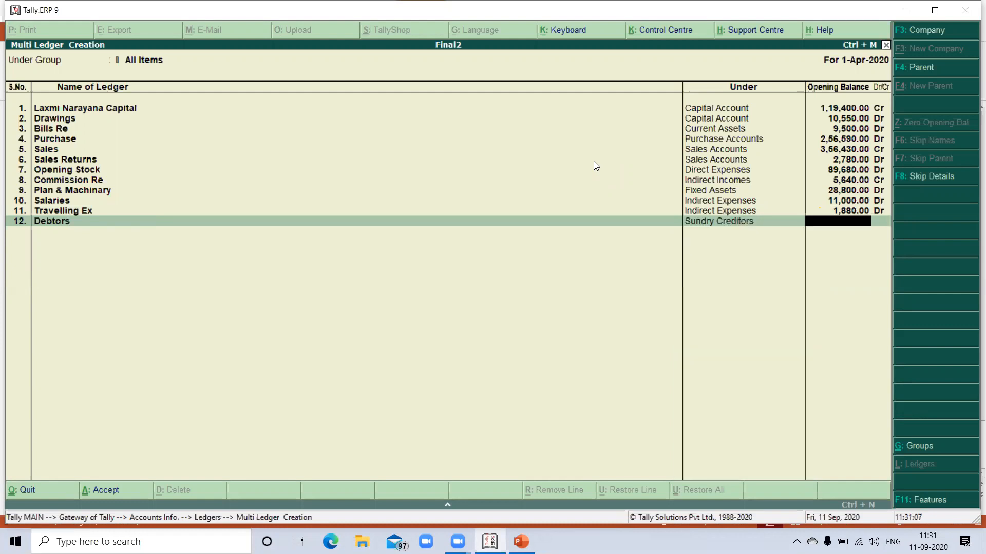
text(62000)
key(Return)
key(Return)
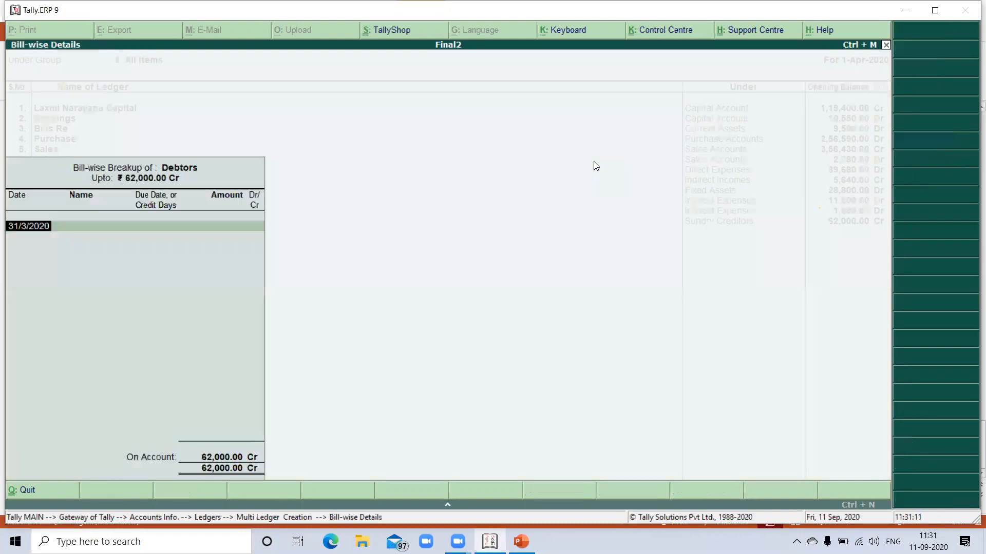
key(Escape)
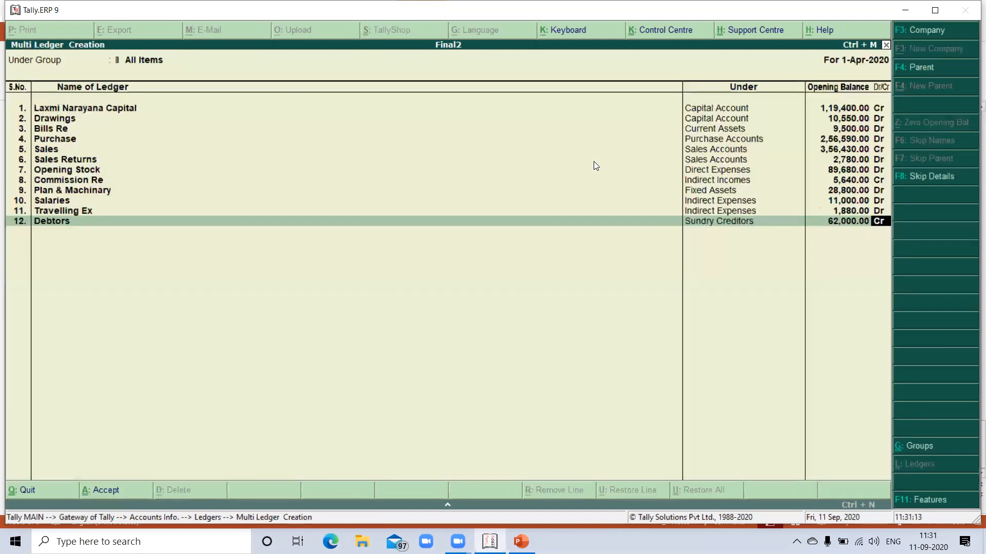
- Change the Debtors ledger's group to Sundry Debtors and its balance to Dr, accepting the bill-wise details without any bill entries
key(BackSpace)
key(BackSpace)
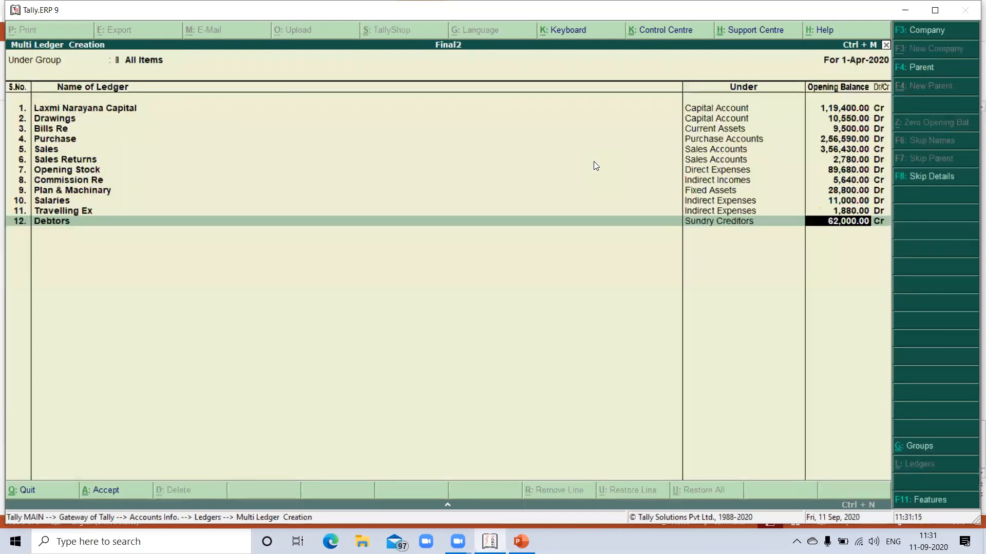
key(Down)
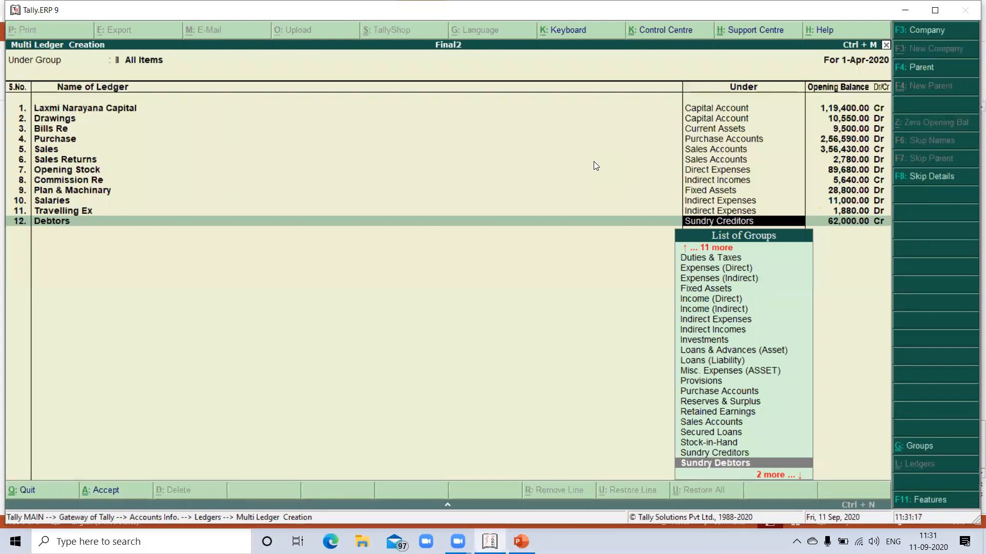
key(Return)
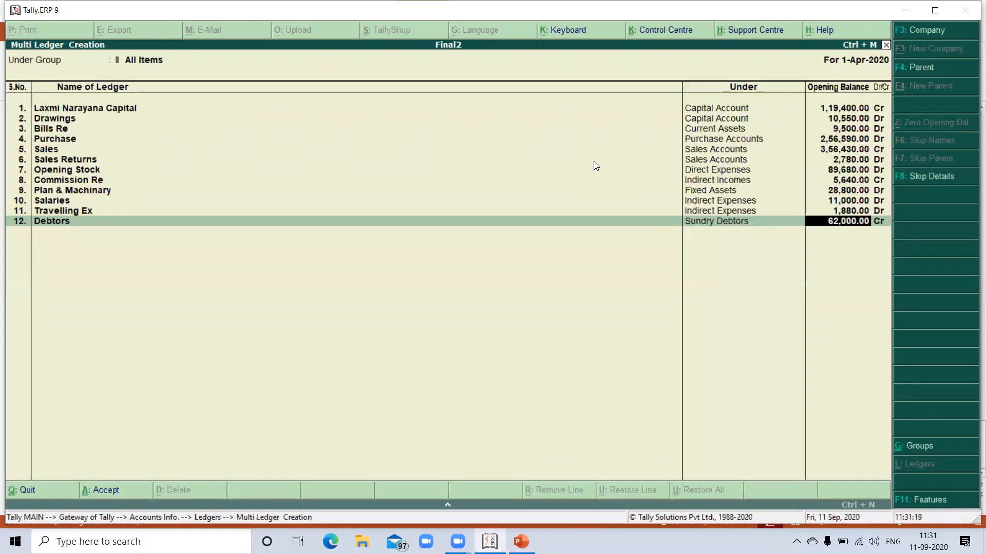
key(Return)
key(d)
key(Return)
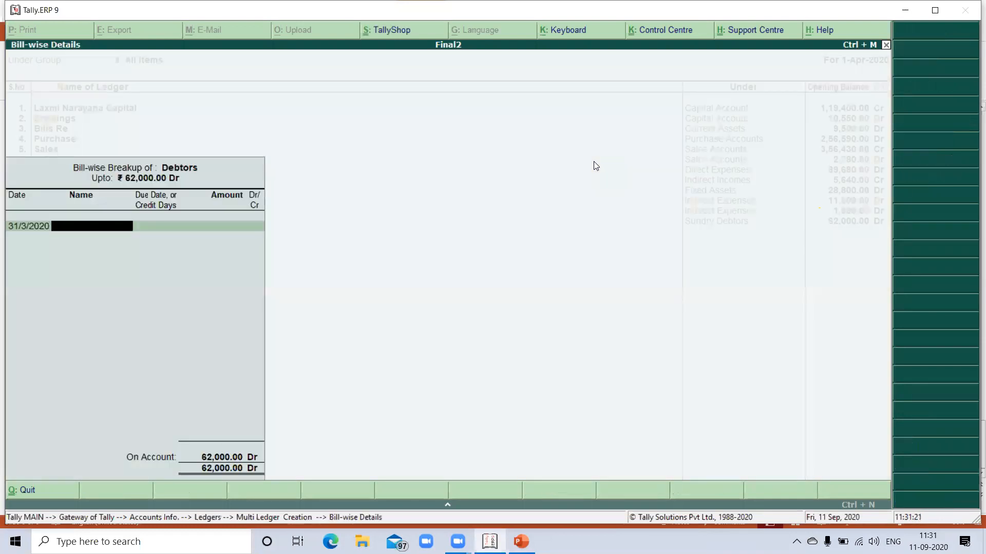
key(Return)
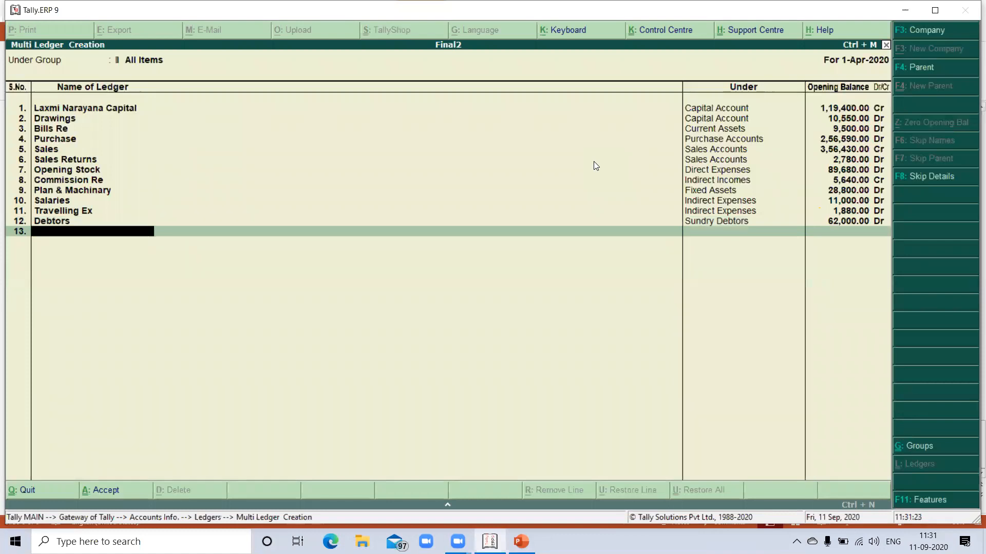
- Add a Stationary ledger under Indirect Expenses with an opening balance of 2,000 Dr
text(Stationary)
key(Return)
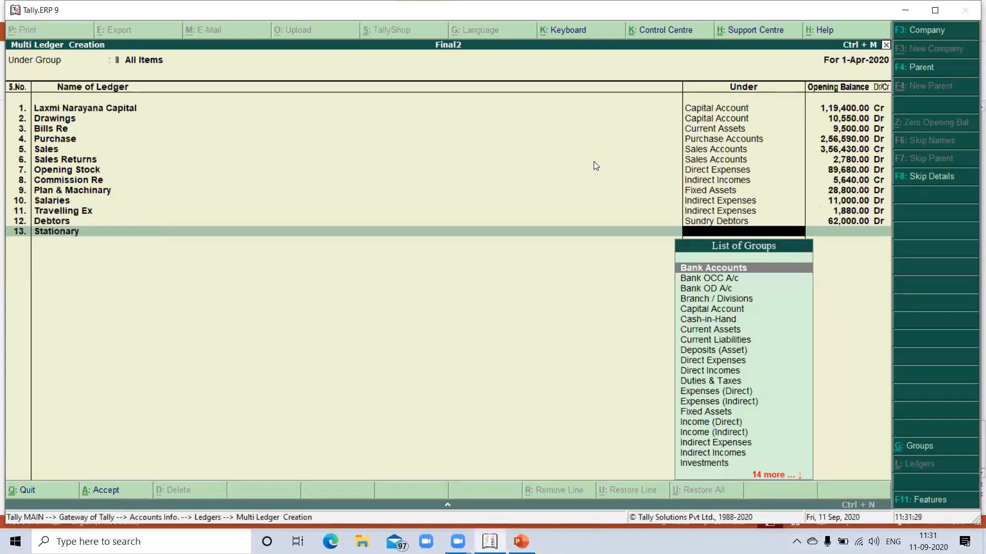
text(In)
key(Down)
key(Down)
key(Down)
key(Down)
key(Down)
key(Return)
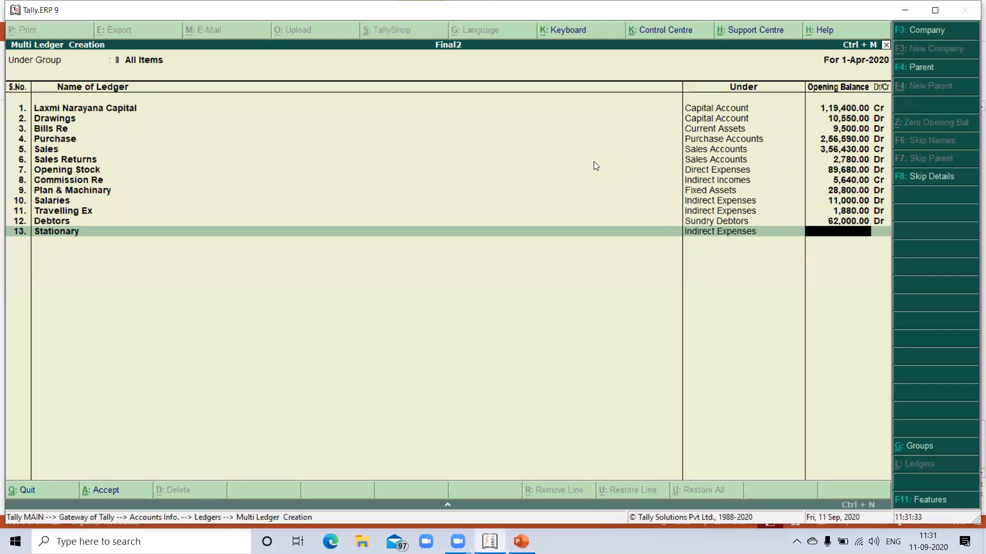
text(2000)
key(Return)
key(Return)
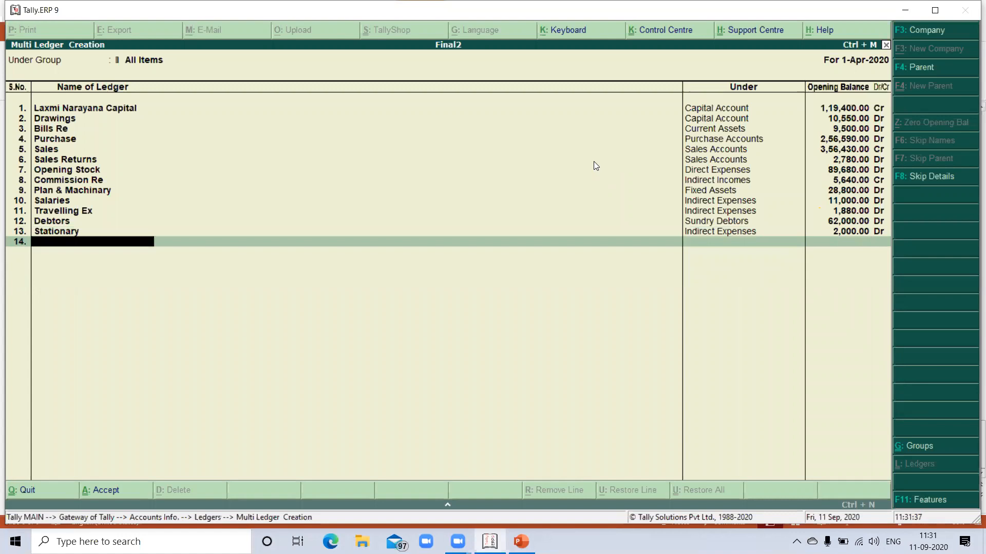
- Add a Tele Phone Bill ledger under Indirect Expenses with an opening balance of 1,370 Dr
text(Tele)
text( Phone b)
text(ill)
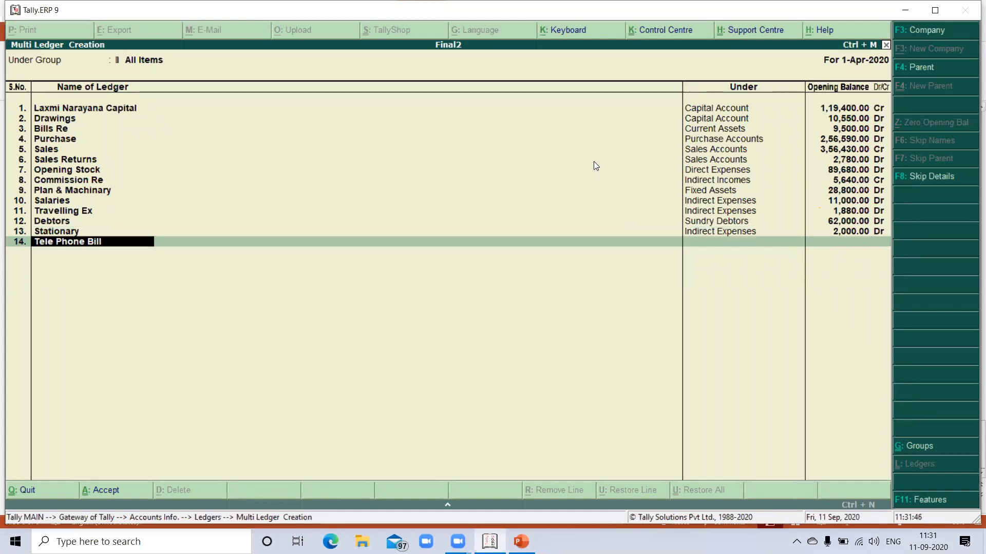
key(Return)
text(id)
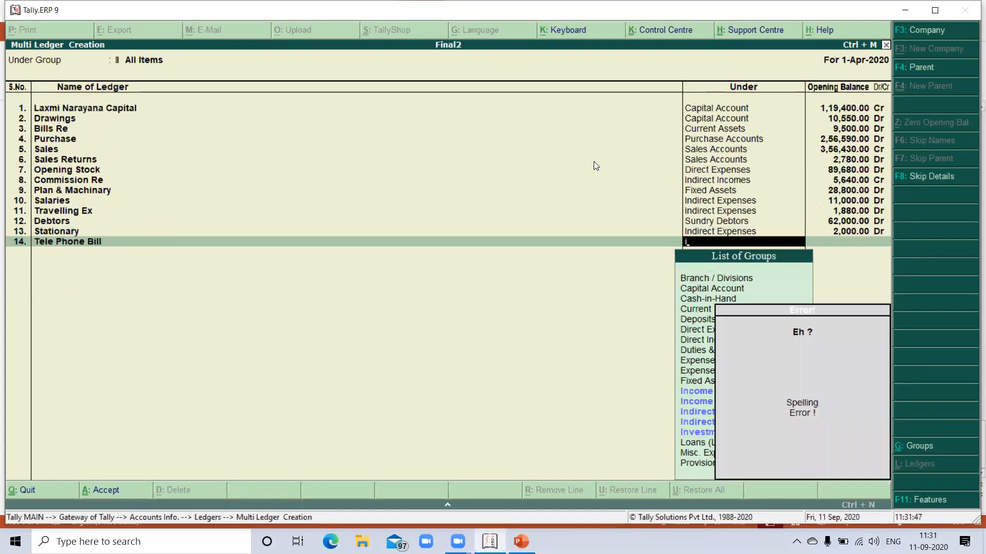
key(Down)
key(Down)
key(Down)
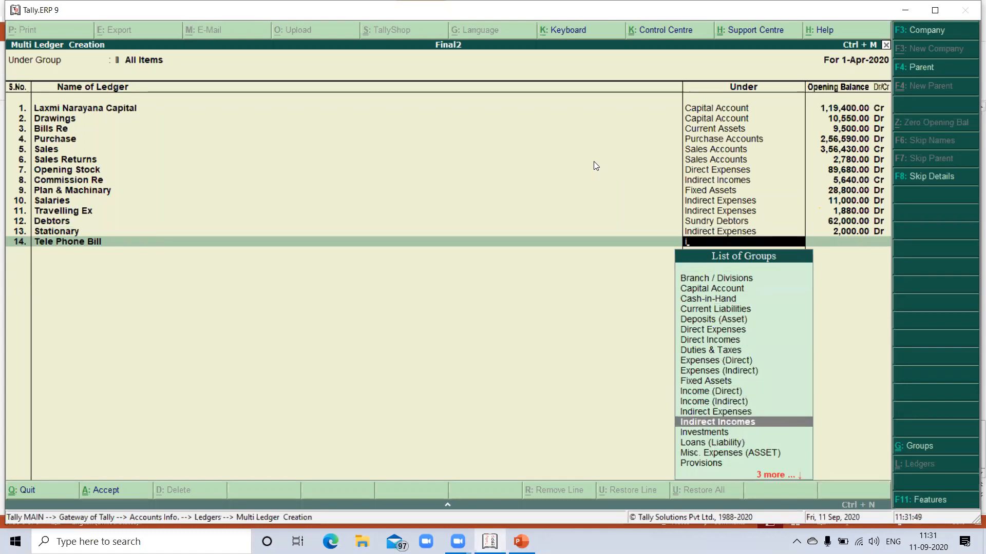
key(Up)
key(Return)
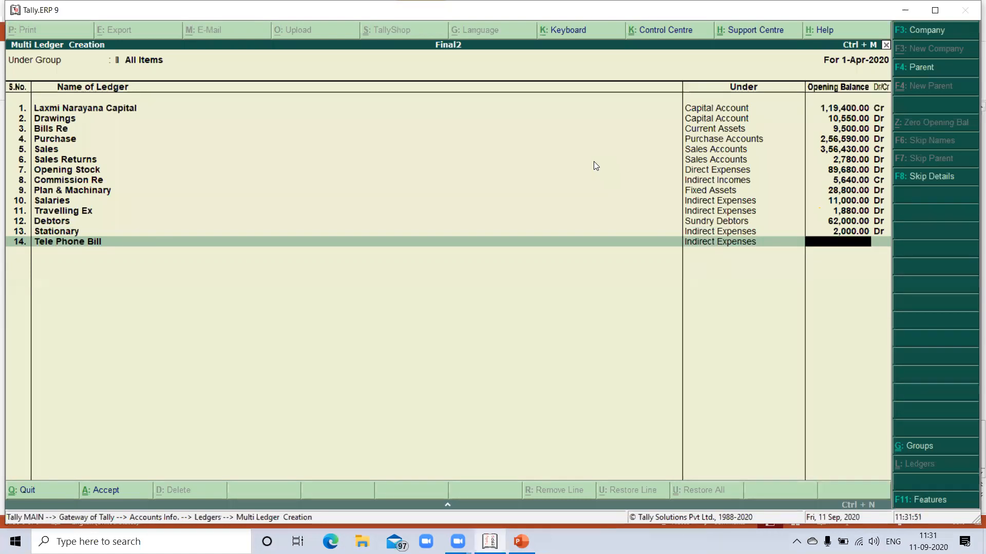
text(1370)
key(Return)
key(Return)
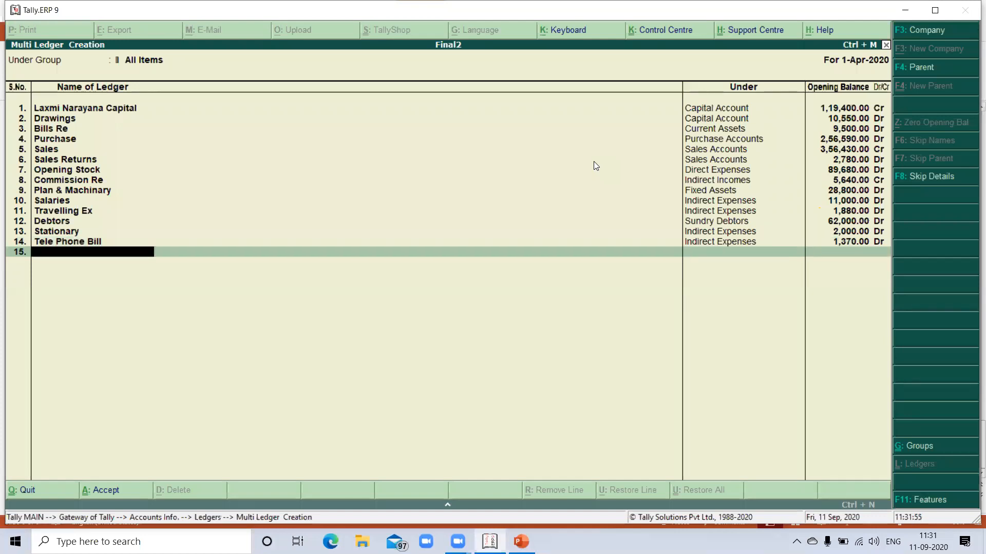
- Add an Interest & Discount ledger under Indirect Expenses with an opening balance of 5,870 Dr
text(Inte)
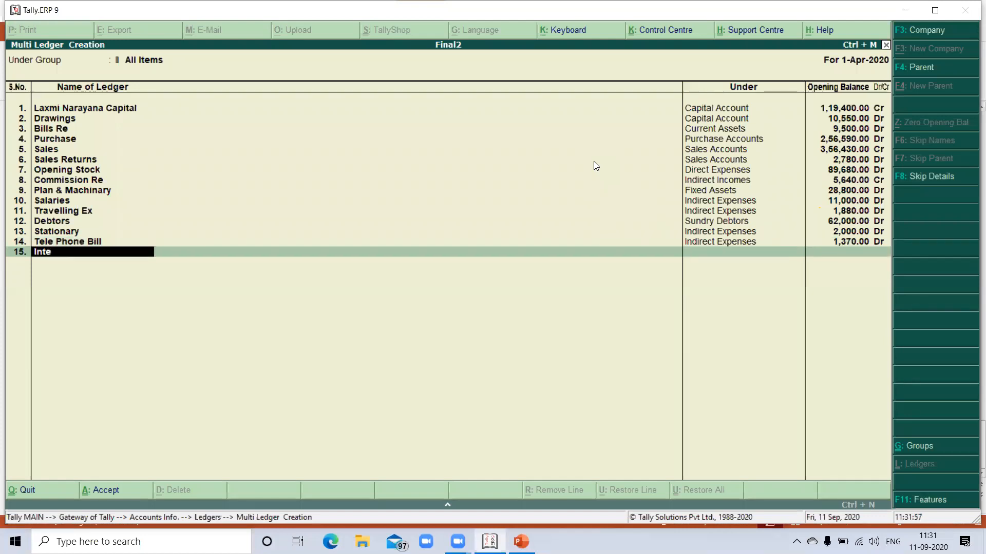
text(rest &)
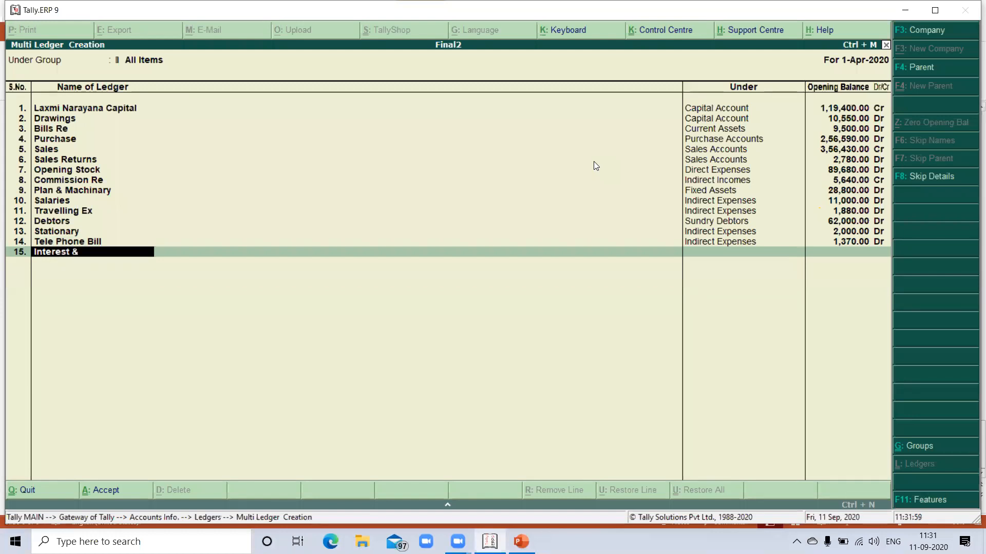
text( Discoub)
key(BackSpace)
text(nt)
key(Return)
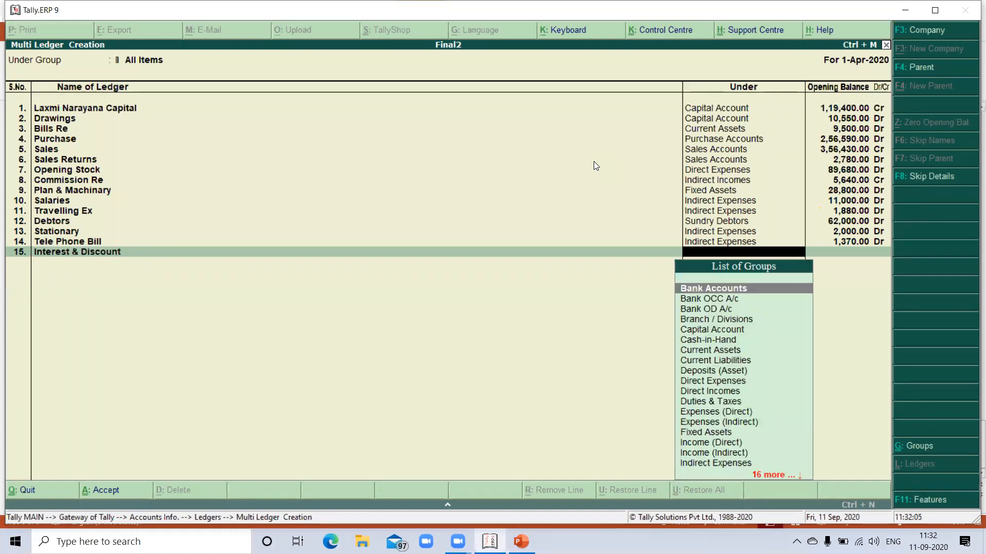
text(In)
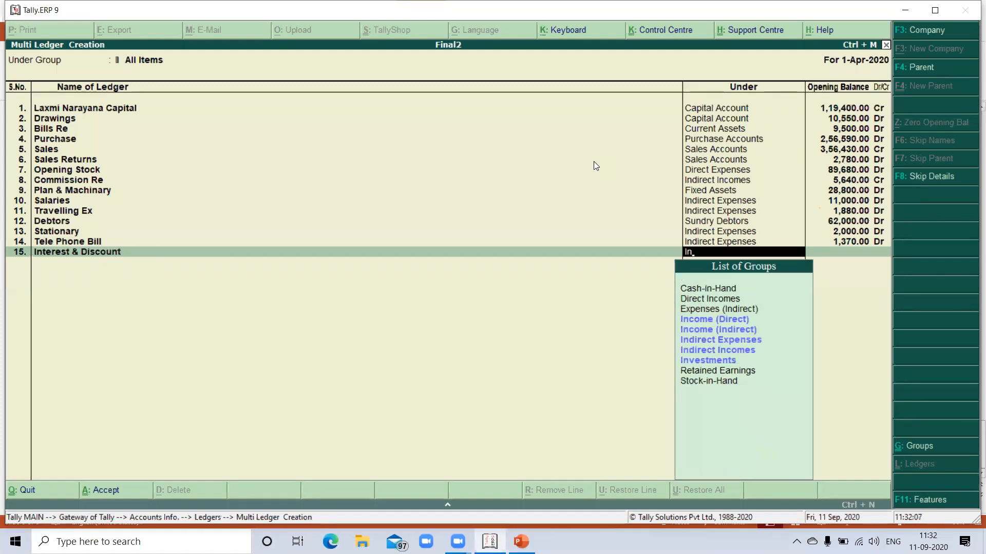
key(Down)
key(Down)
key(Down)
key(Return)
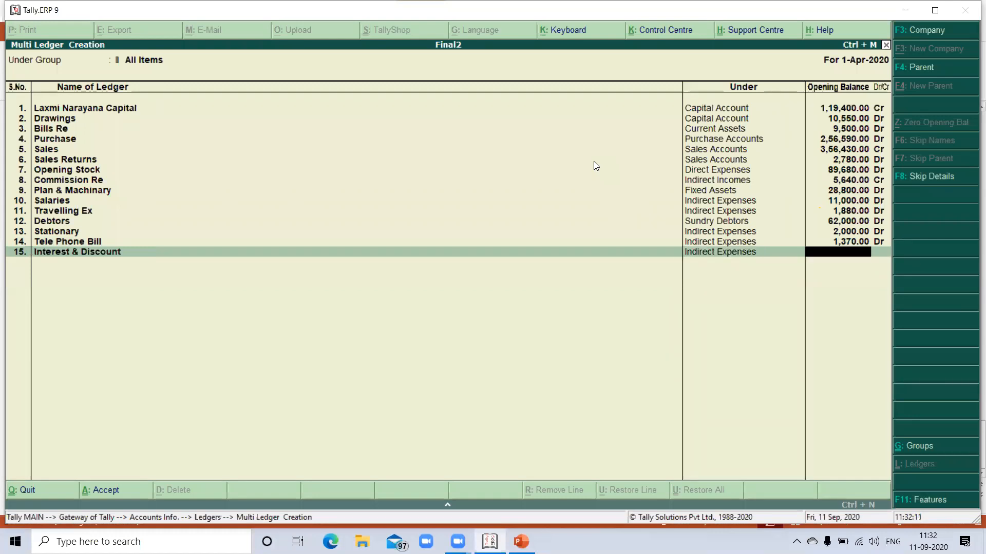
text(5870)
key(Return)
key(Return)
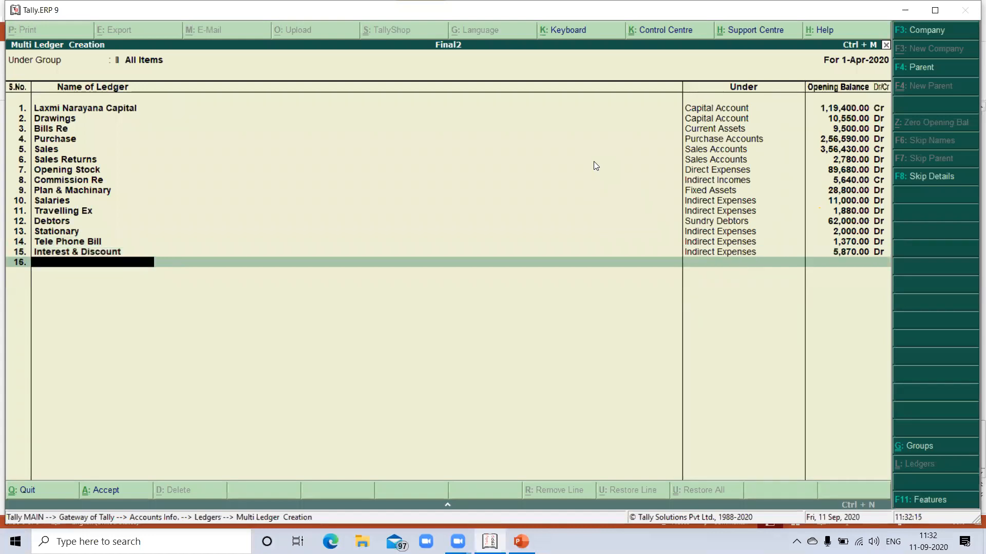
- Add a Bad Debts ledger under Indirect Expenses with an opening balance of 3,620 Dr
text(Bad Debts)
key(Return)
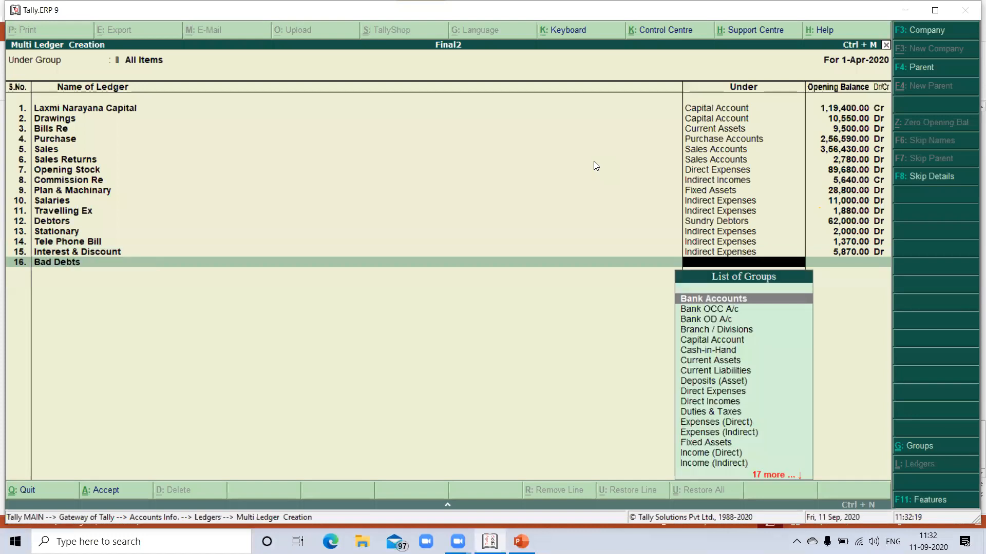
text(In)
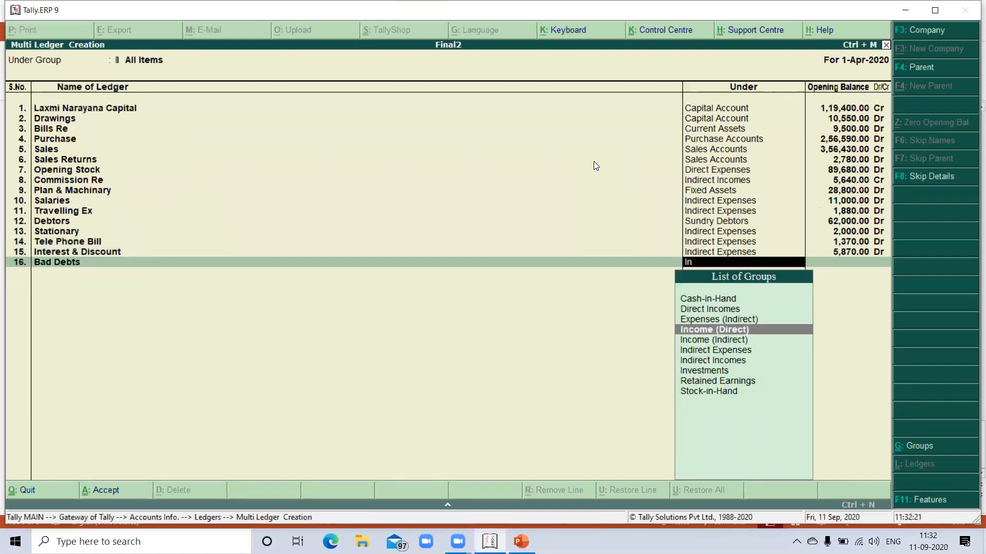
key(Down)
key(Down)
key(Return)
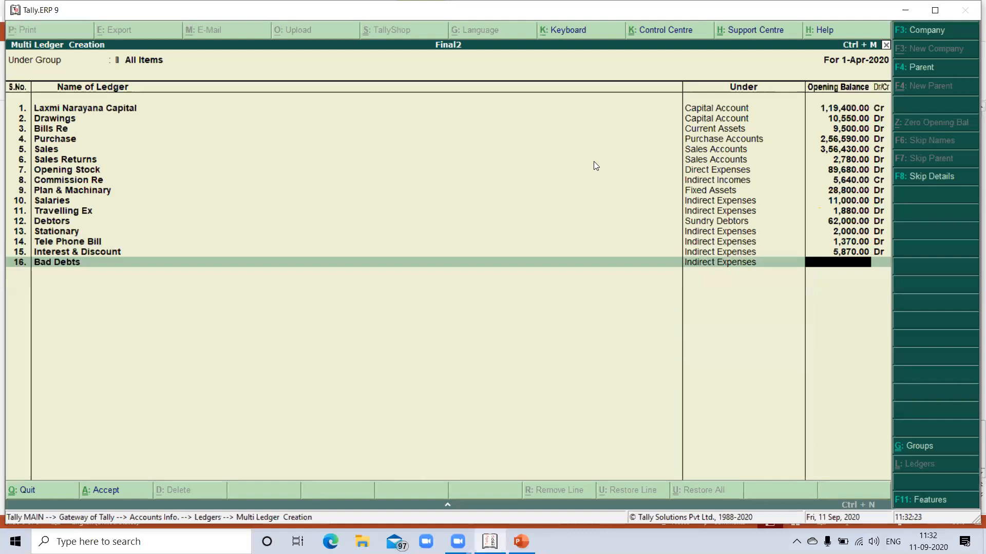
text(3620)
key(Return)
key(Return)
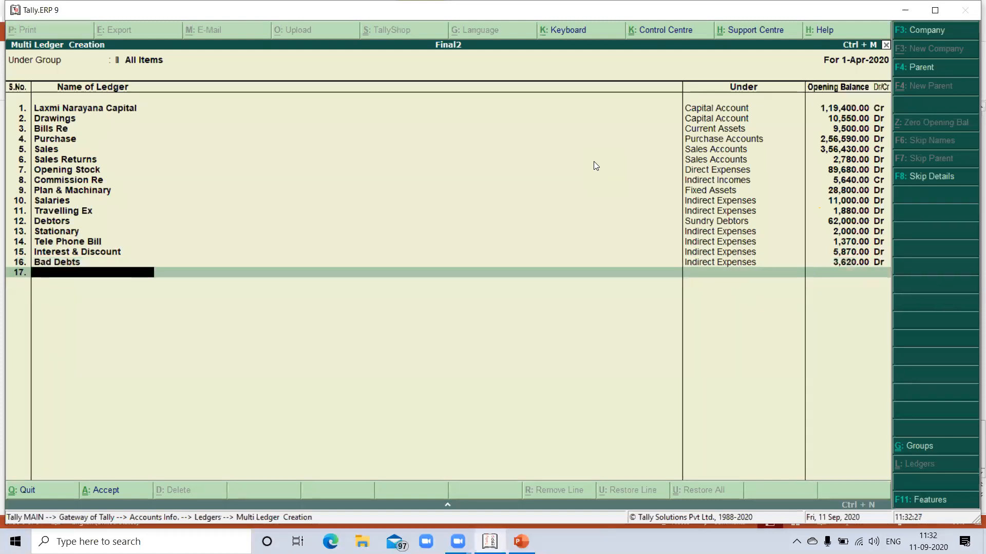
- Add a Fixture ledger under Fixed Assets with an opening balance of 8,970 Dr
text(Fixture)
key(Return)
text(fix)
key(Return)
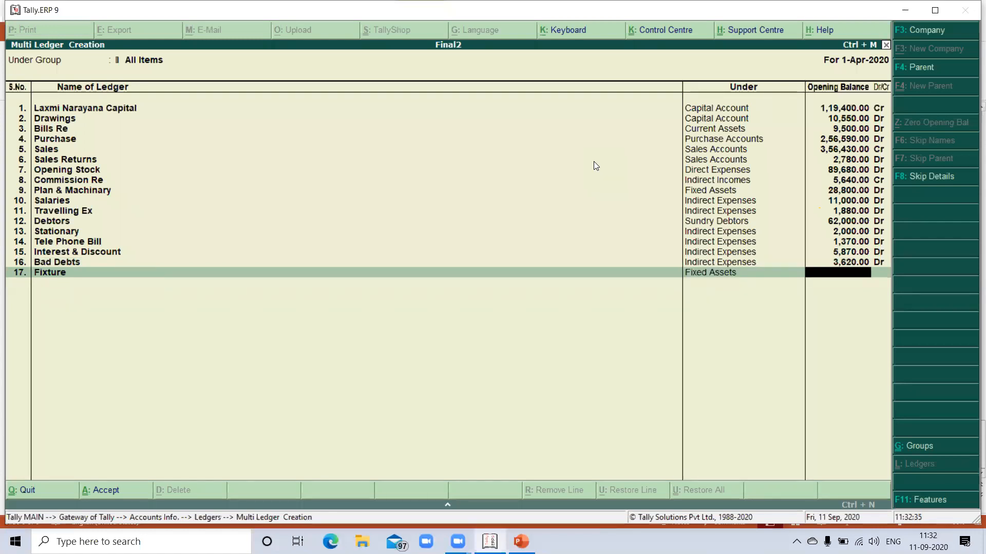
text(8970)
key(Return)
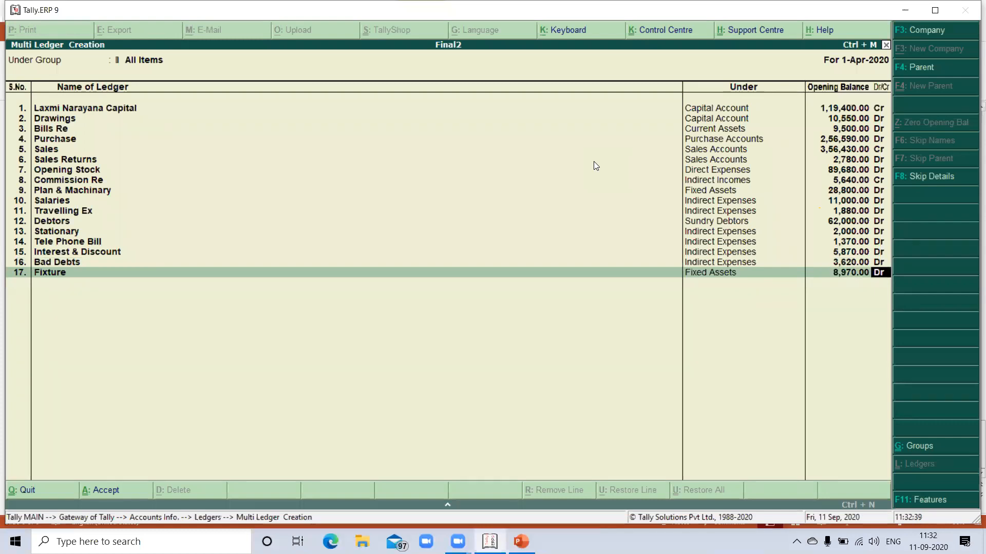
key(Return)
- Add a Creditors ledger under Sundry Creditors with an opening balance of 59,630 Cr, without entering any bill details
text(C)
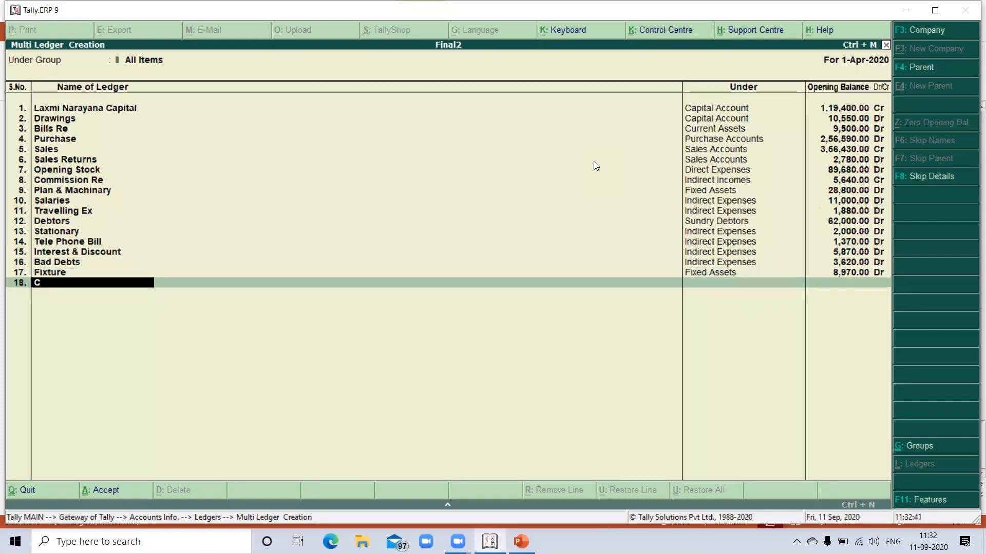
text(reditors)
key(Return)
text(Su)
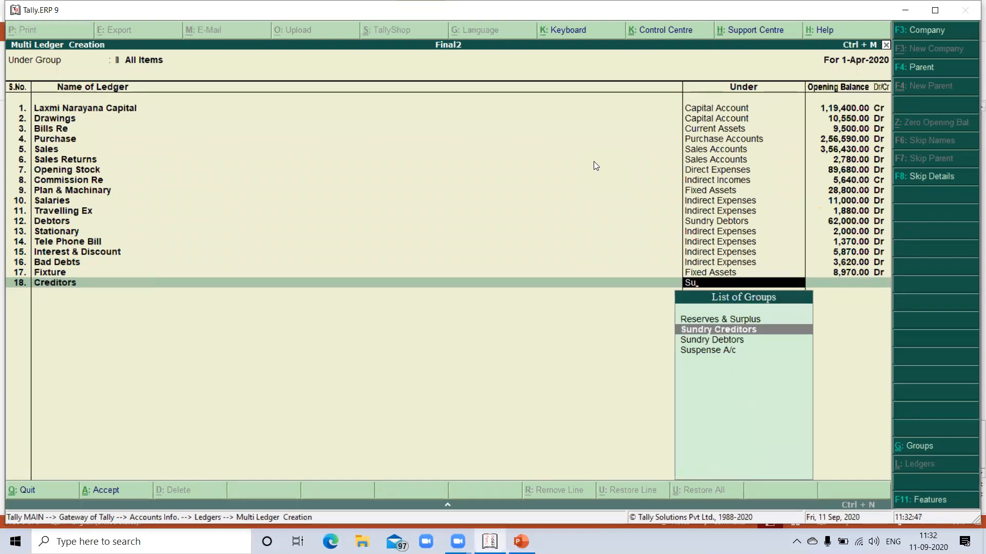
key(Return)
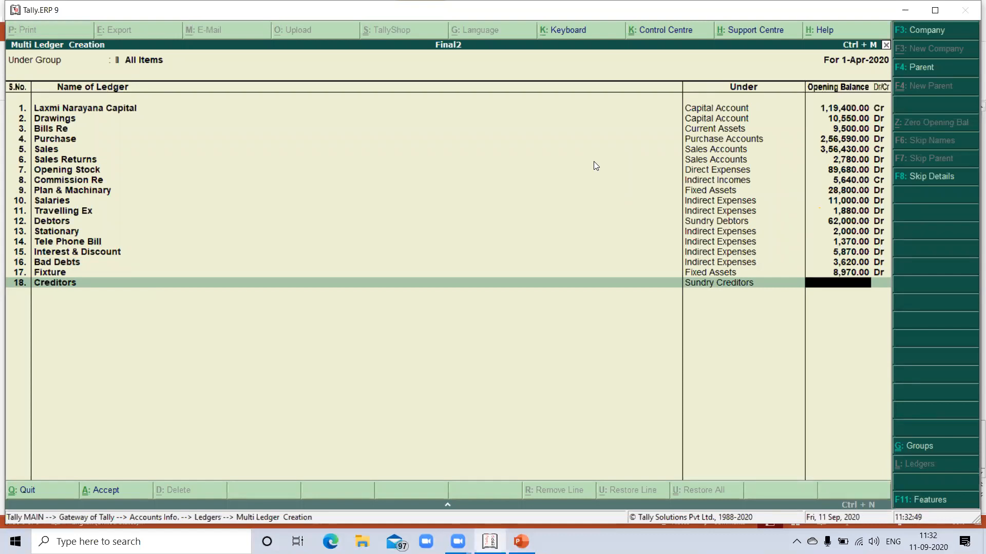
text(59)
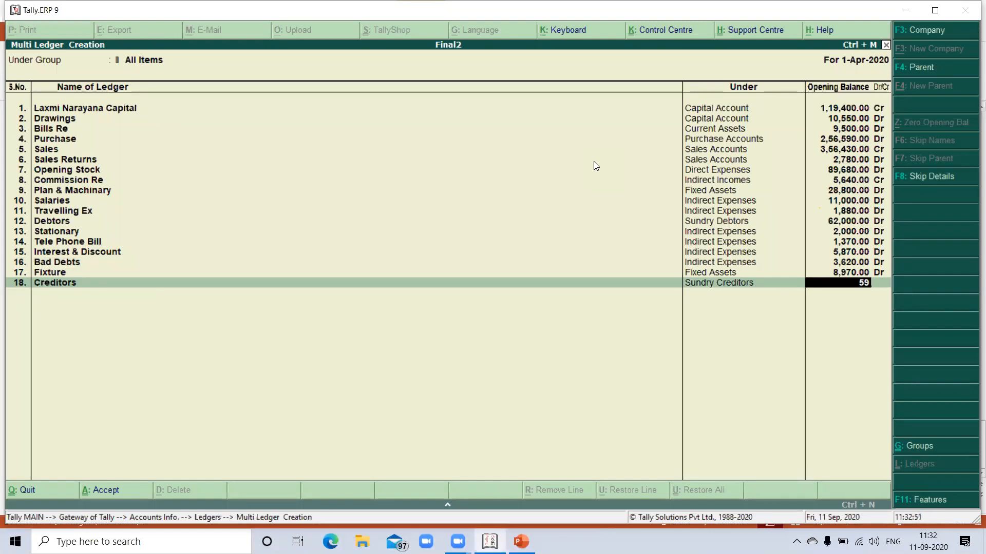
text(,630)
key(Return)
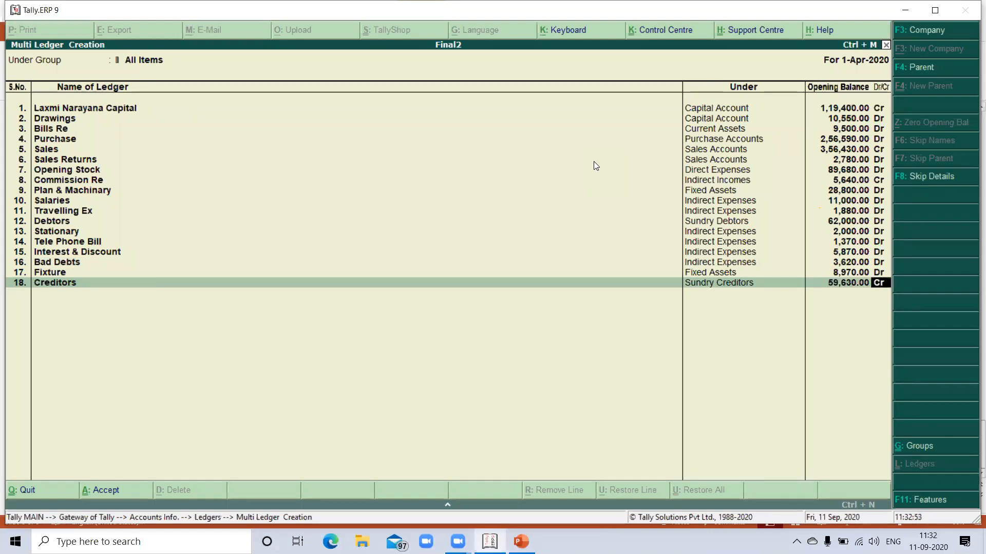
key(Return)
key(Return)
key(Return)
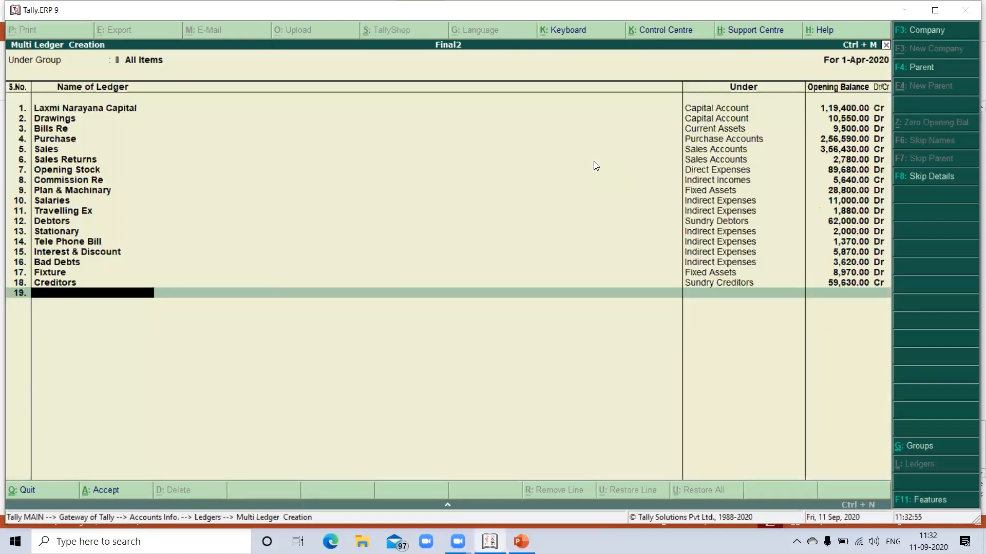
- Add a Loan ledger under Loans (Liability) with an opening balance of 20,000 Cr
text(Loan)
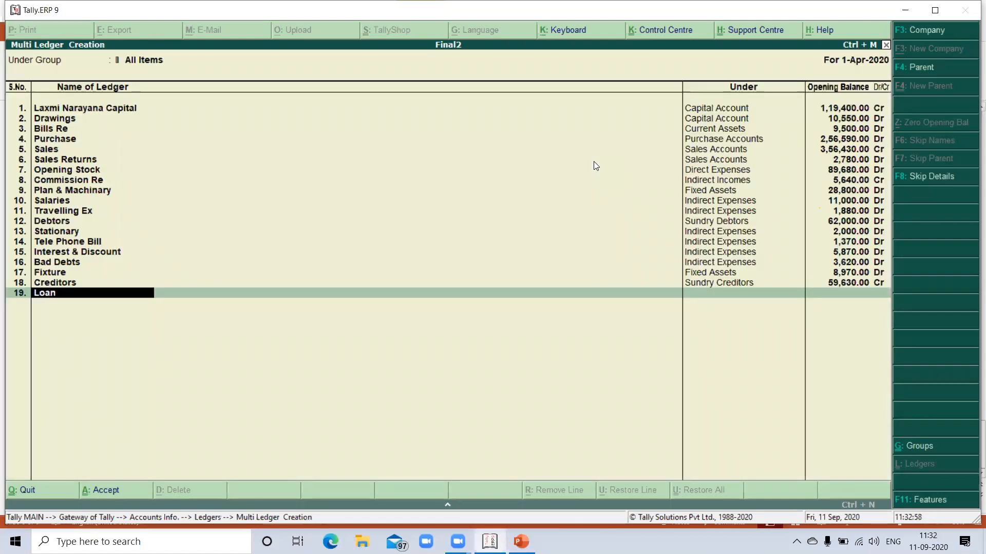
key(Return)
text(Lo)
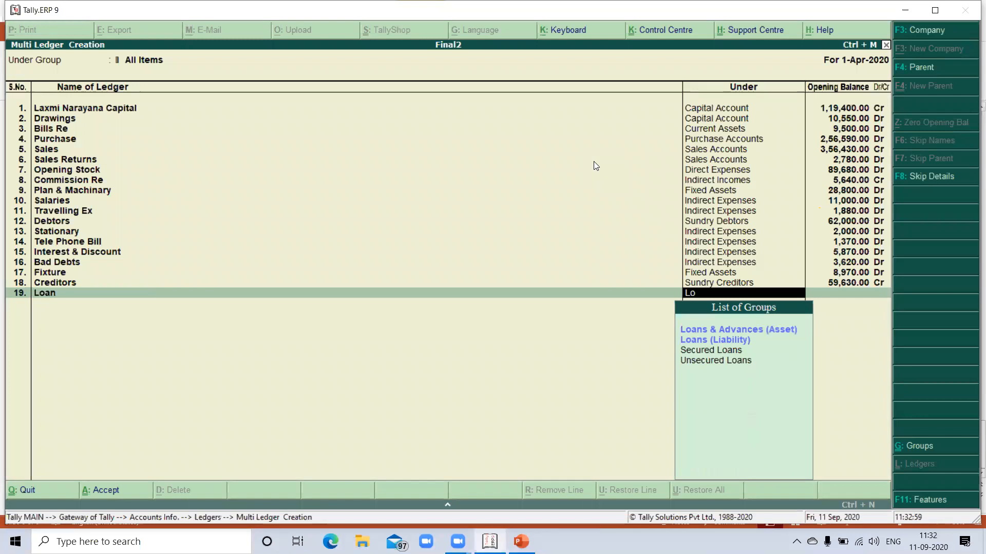
key(Down)
key(Return)
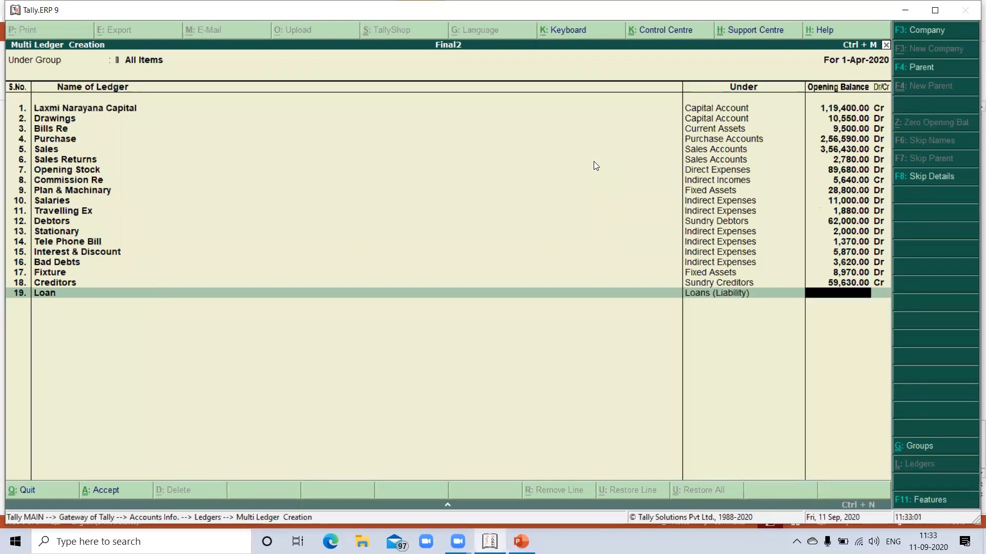
text(20000)
key(Return)
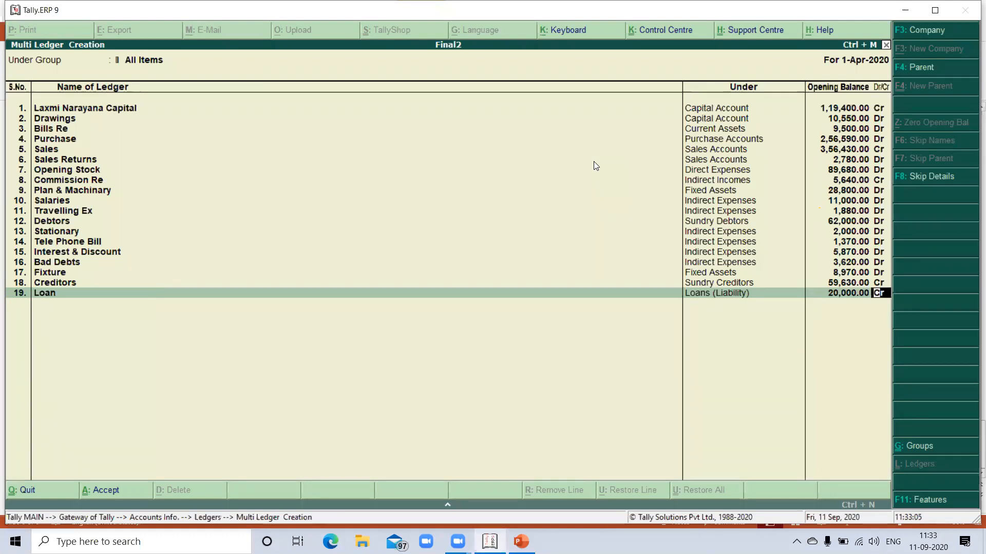
key(Return)
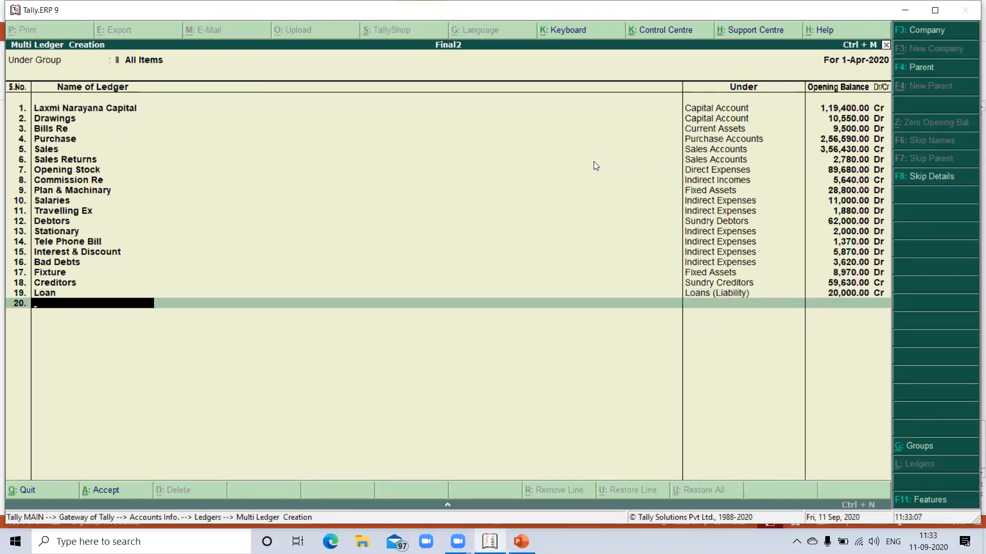
- Add a Wages ledger under Direct Expenses with an opening balance of 40,970 Dr
text(Wage)
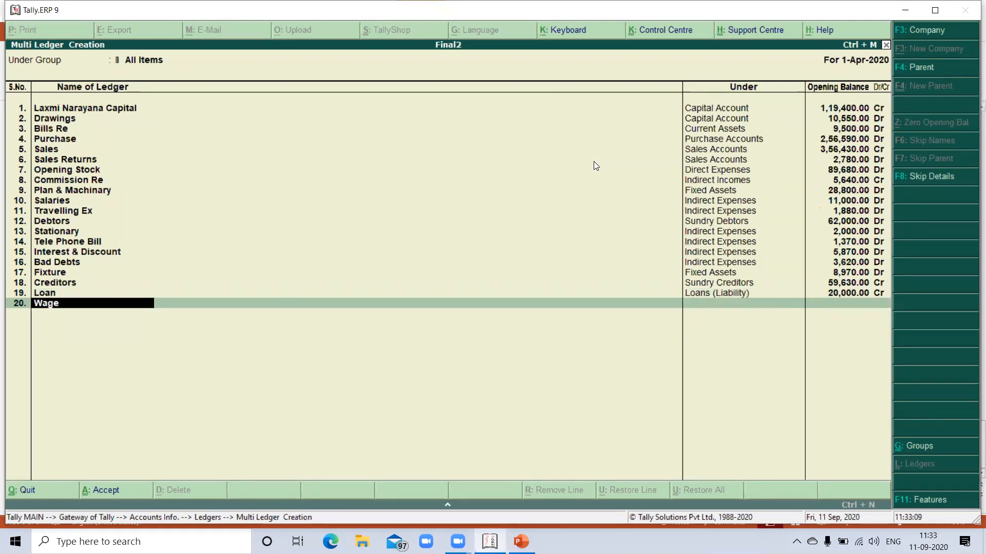
text(s)
key(Return)
text(Di)
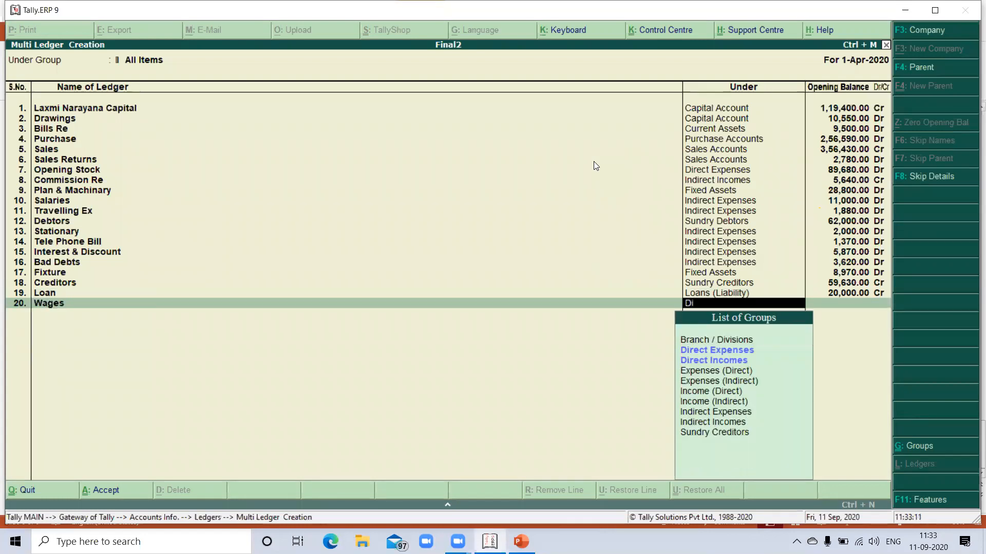
key(Return)
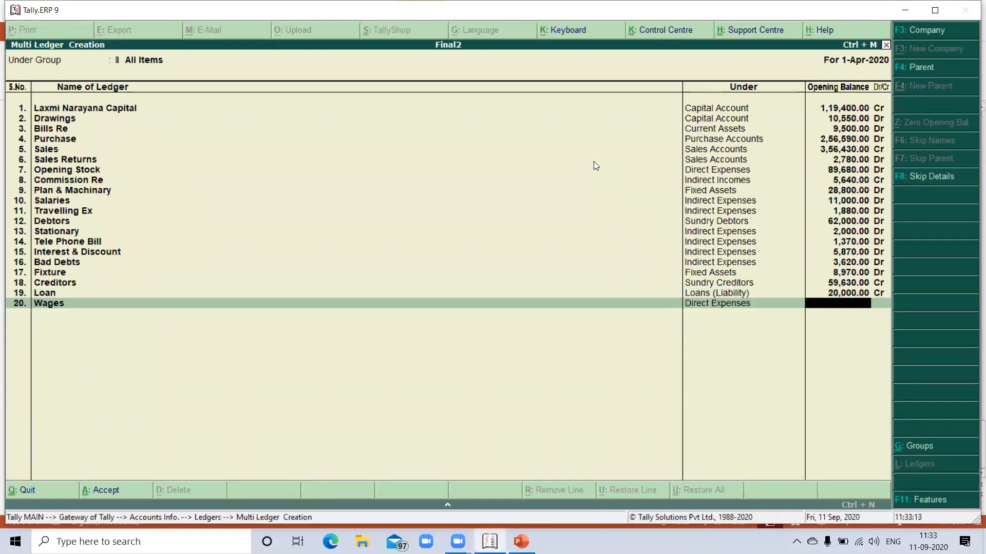
text(7)
key(BackSpace)
text(40,970)
key(Return)
key(Return)
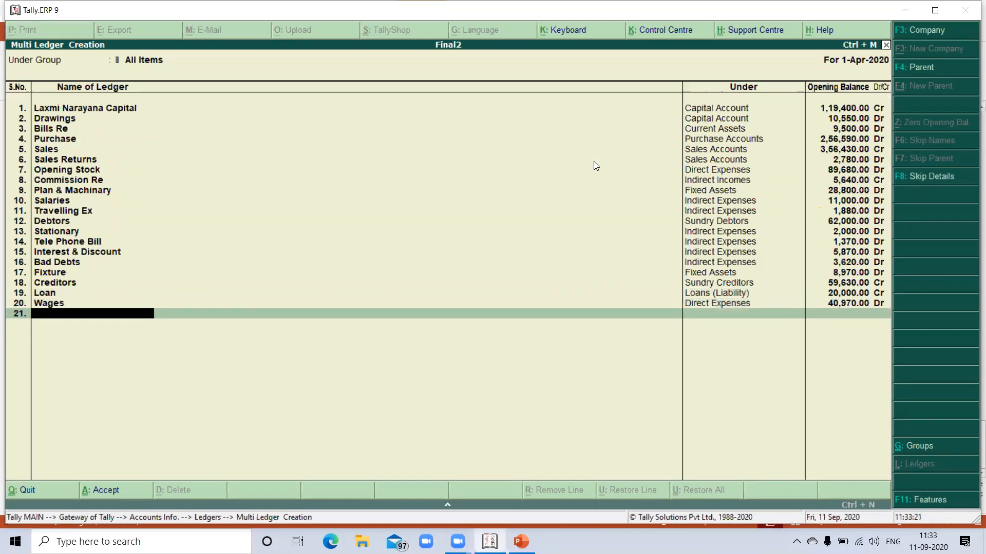
- Add a Cash in Hand ledger under Cash-in-Hand with an opening balance of 530 Dr
text(Cash in Hand)
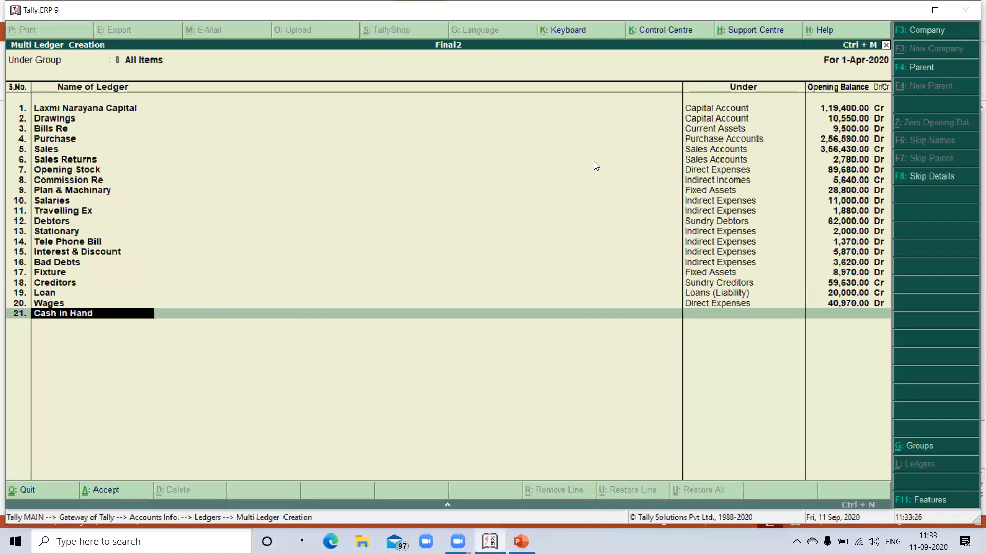
key(Return)
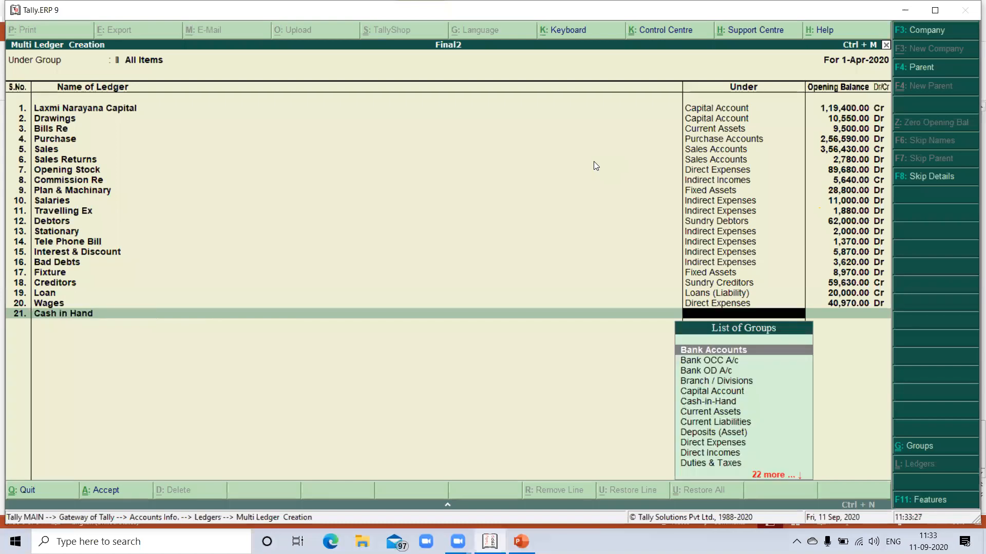
text(cas)
key(Return)
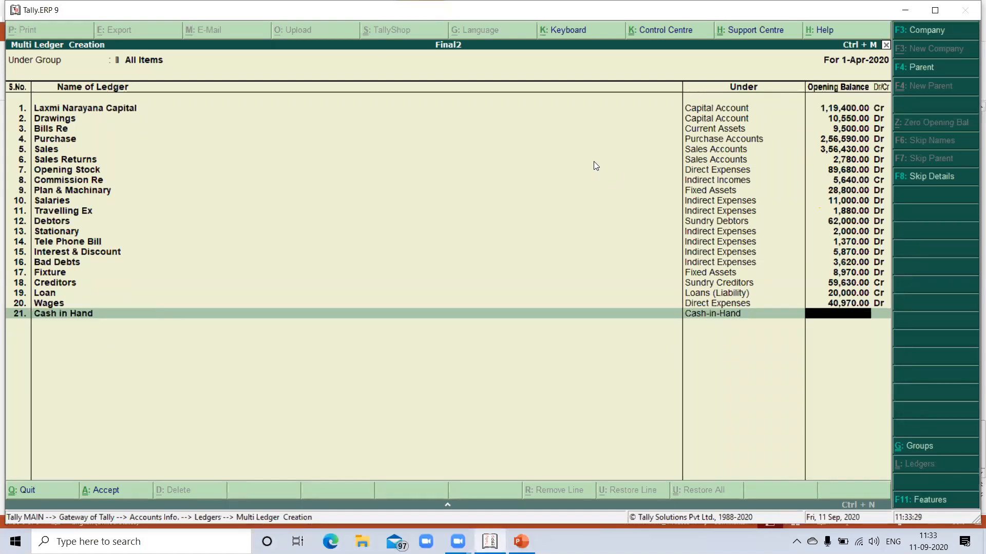
text(530)
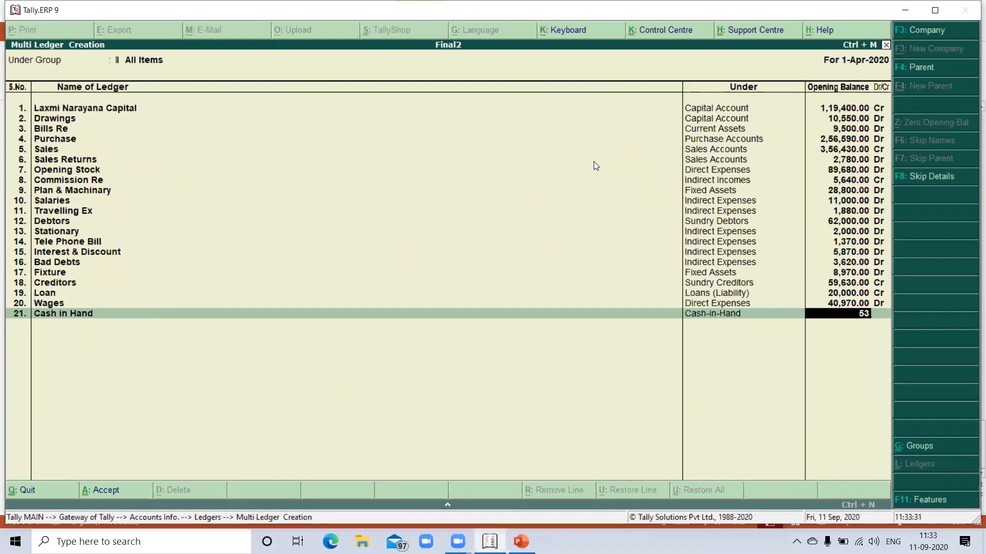
key(Return)
key(Return)
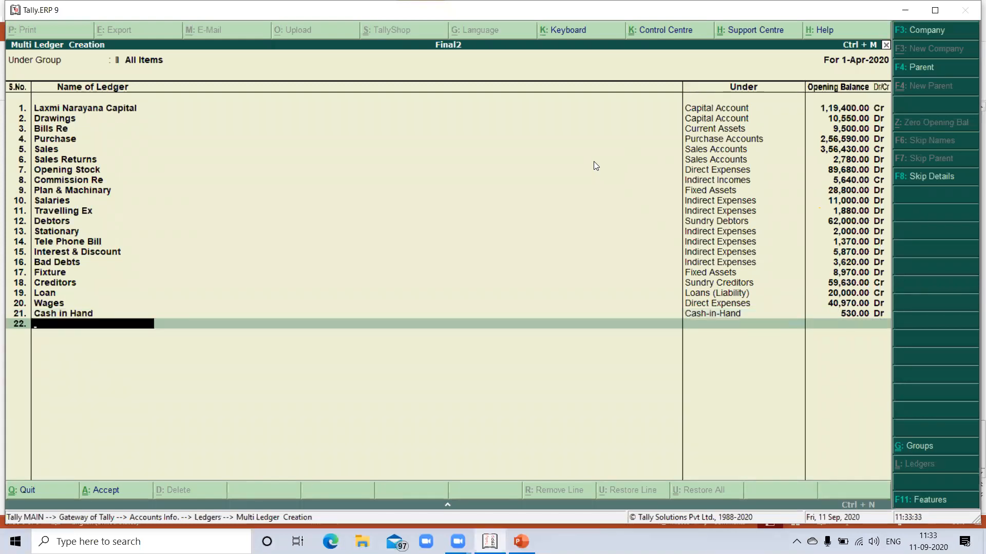
- Add a Bank ledger under Bank Accounts with an opening balance of 18,970 Dr
text(Bank)
key(Return)
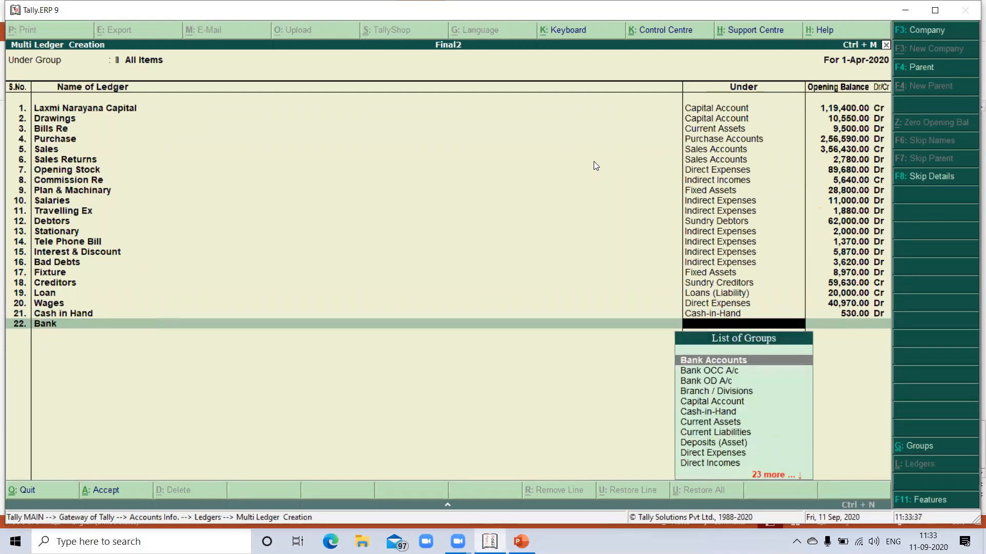
key(Return)
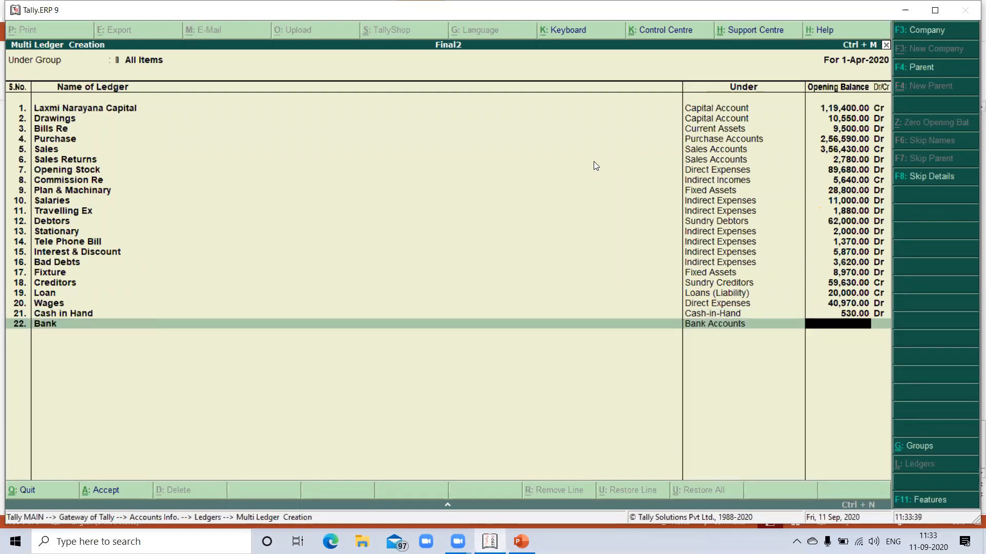
text(18,9)
text(70)
key(Return)
key(Return)
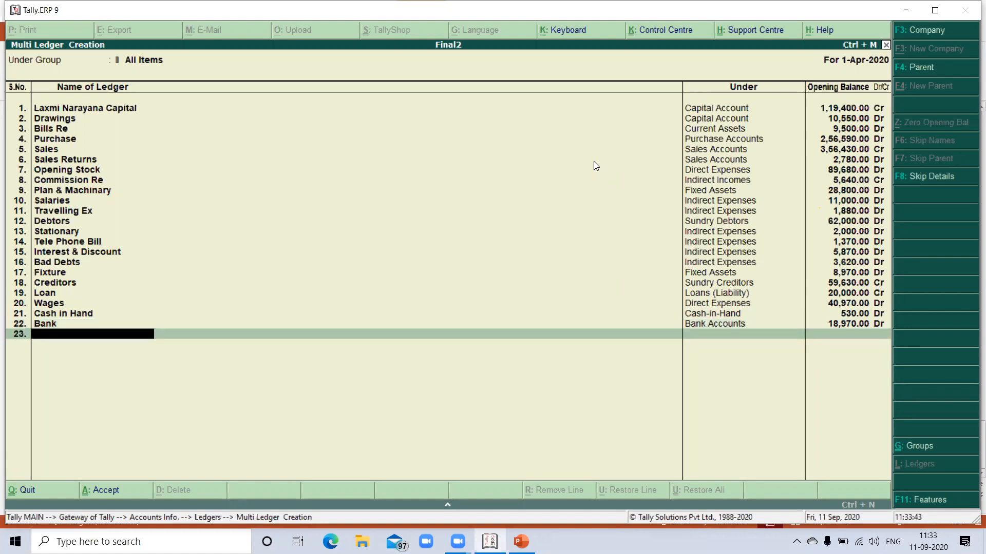
- Add an Insurance ledger under Indirect Expenses with an opening balance of 400 Dr
text(Im)
key(BackSpace)
text(nsurance)
key(Return)
text(In)
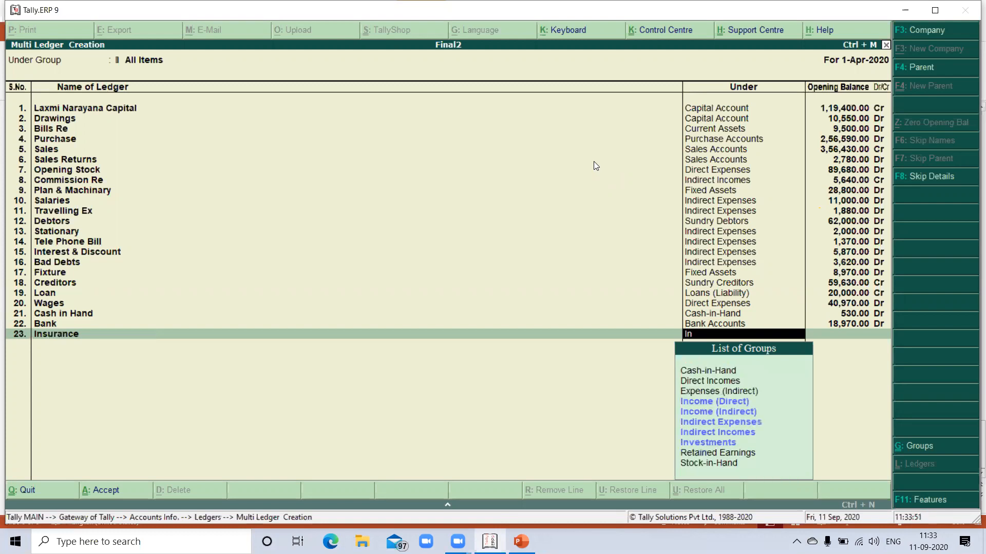
key(Down)
key(Down)
key(Return)
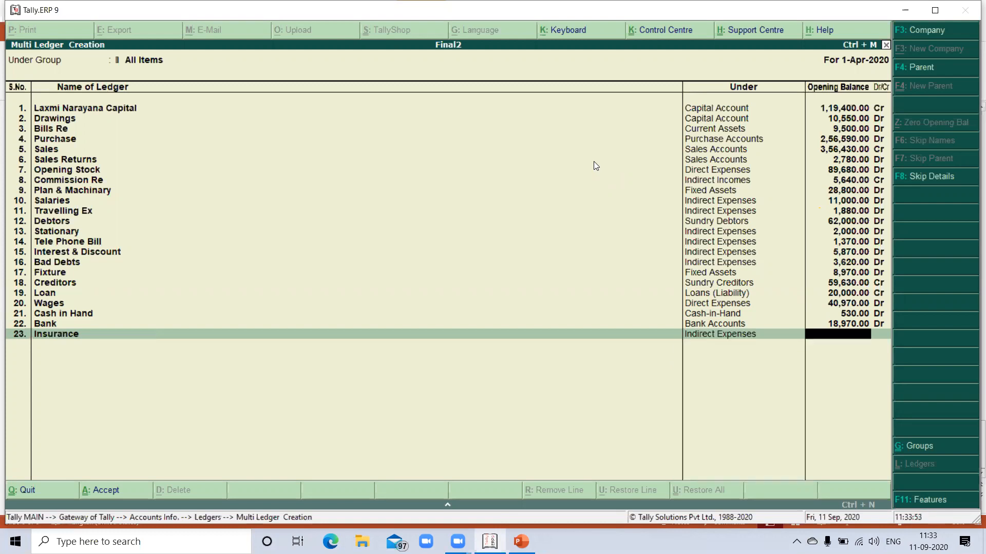
text(4)
key(Return)
key(Return)
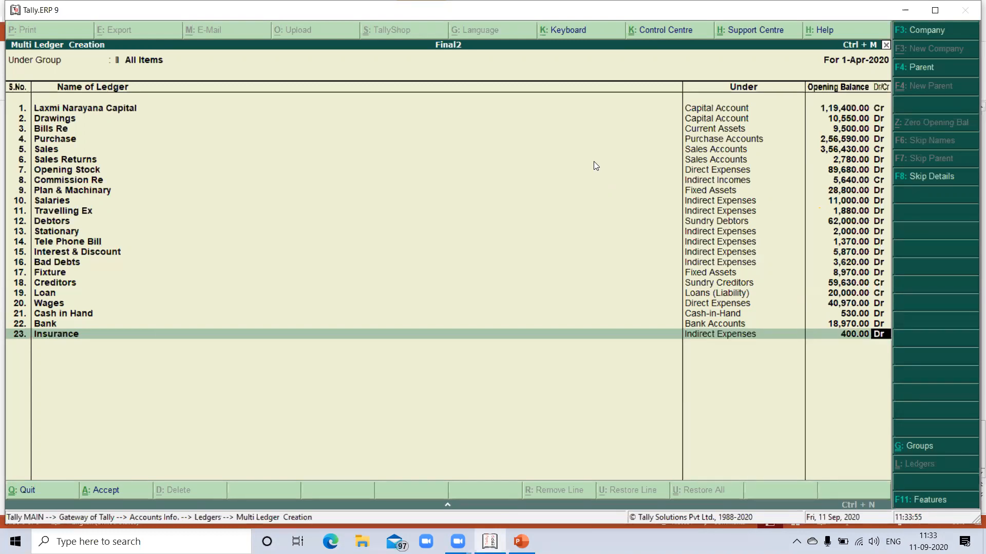
- Add a Rent & Rates ledger under Indirect Expenses with an opening balance of 5,620 Dr
text(Rent & Rates)
key(Return)
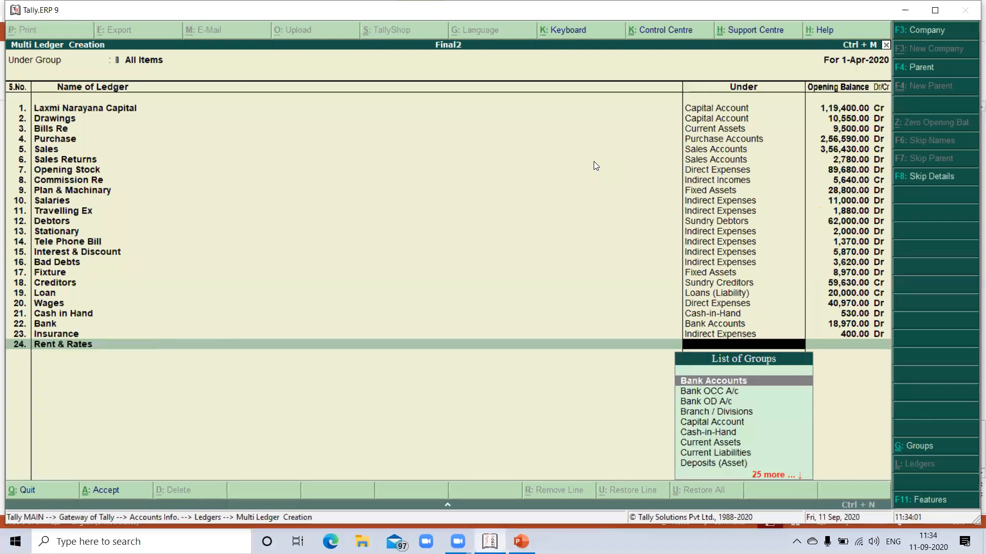
text(In)
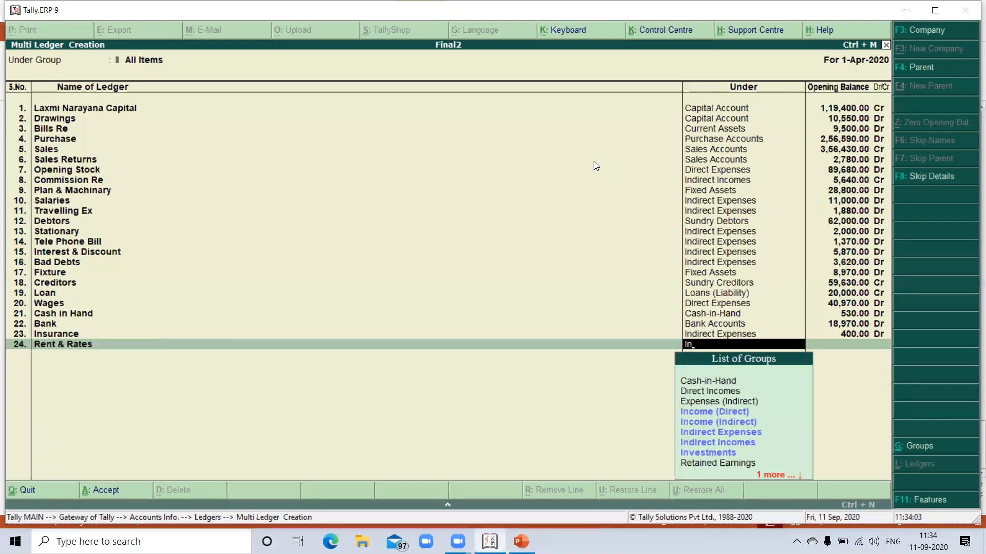
key(Down)
key(Down)
key(Return)
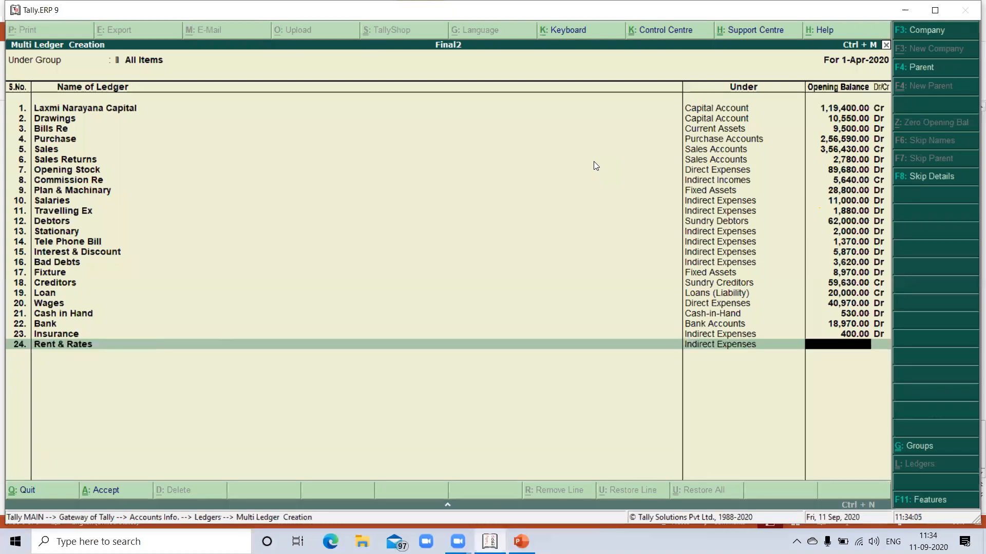
text(5620)
key(Return)
key(Return)
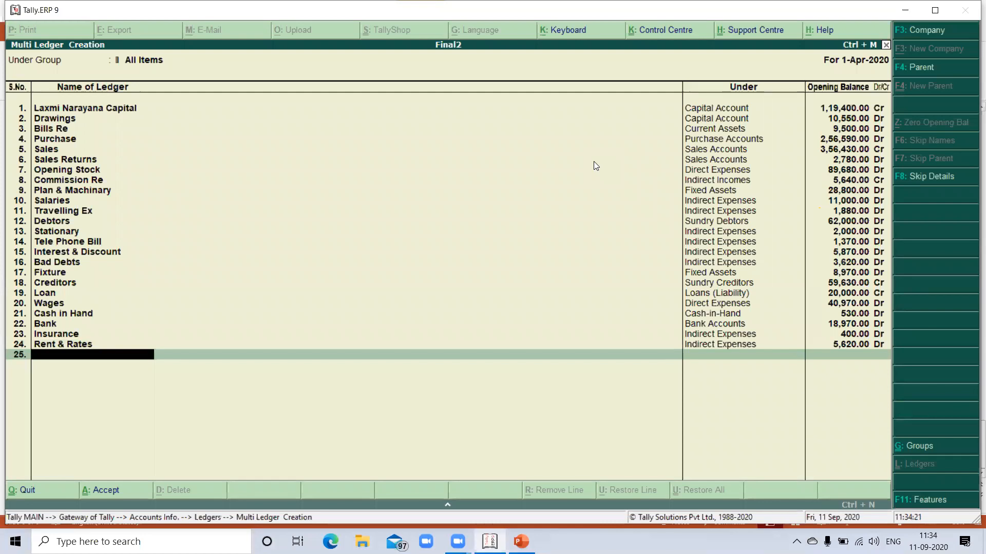
- Add a Closing Stock ledger under Current Assets, leaving its opening balance empty
text(Closing Stock)
key(Return)
text(Cu)
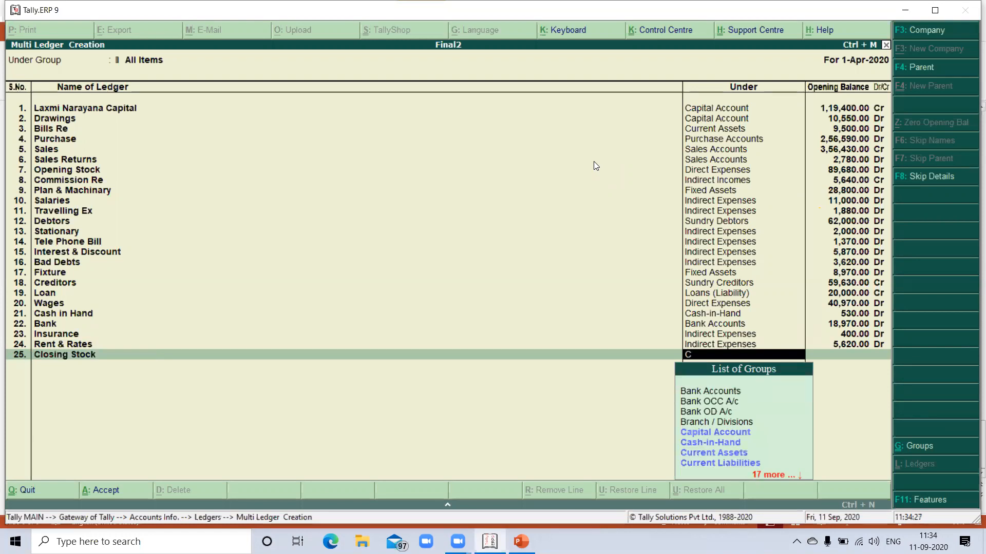
key(Return)
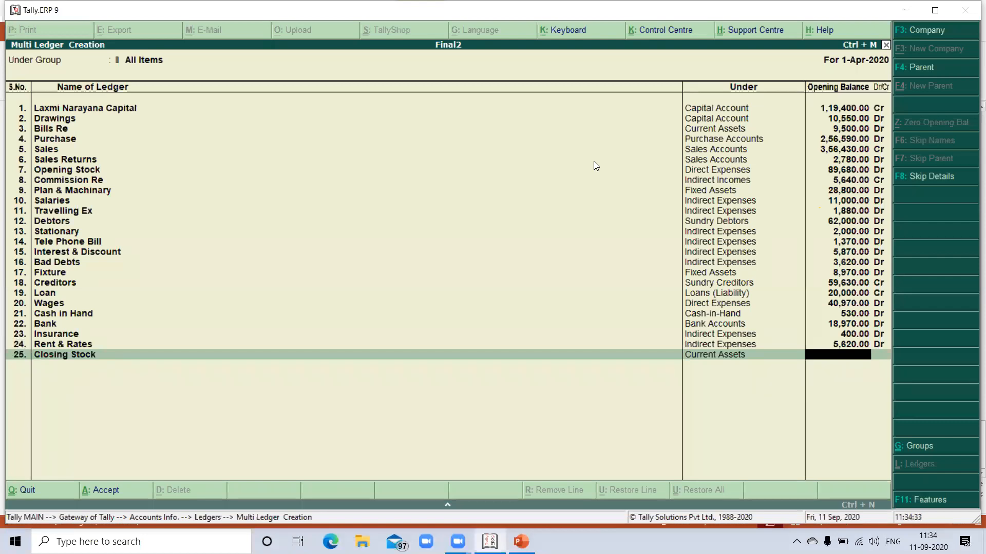
key(Return)
- Add a Trading A/c ledger under Direct Incomes, leaving its opening balance empty
text(Tra)
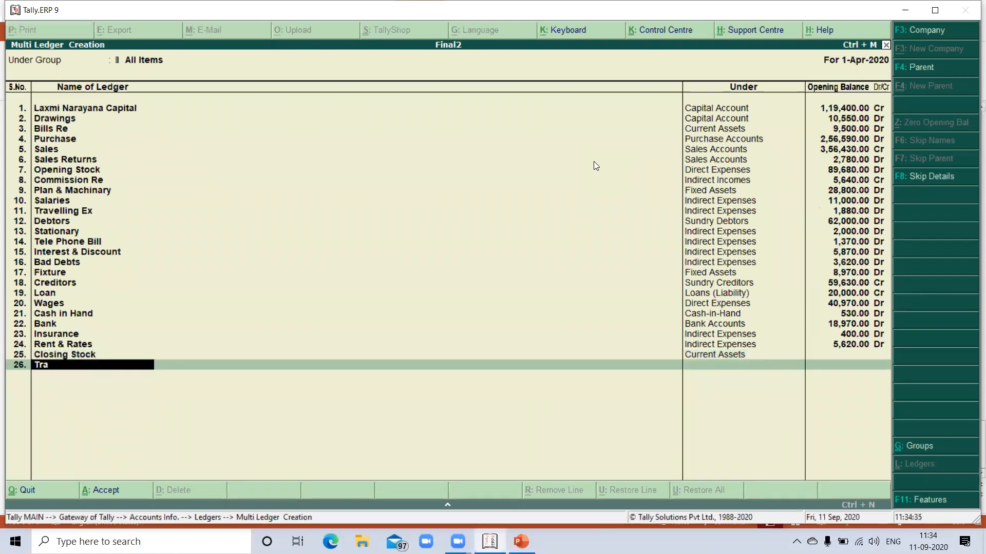
text(ding a/c)
key(Return)
text(Di)
key(Down)
key(Return)
key(Return)
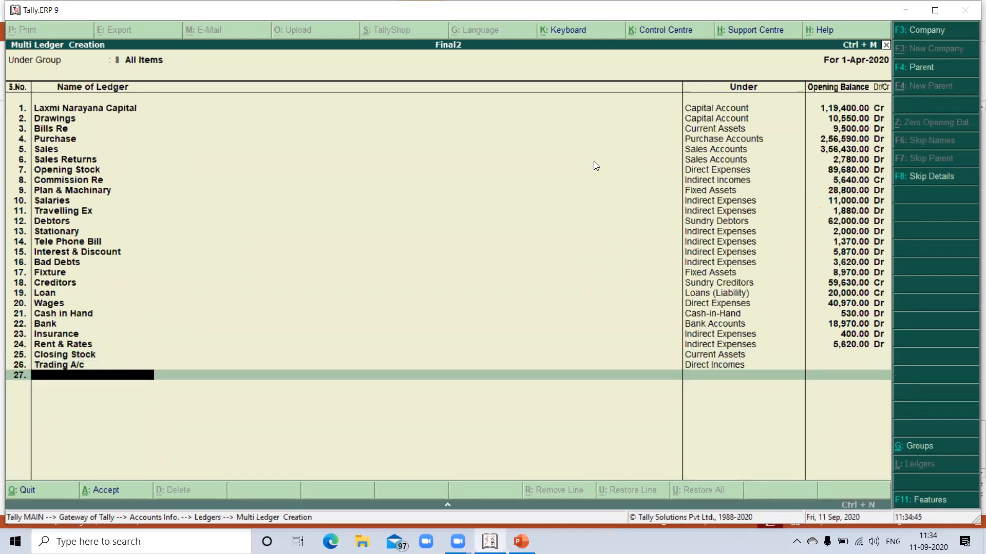
- Add a Bad Debts ledger prefixed with the debtor's name under Indirect Expenses, leaving its opening balance empty
text(Mohan Bad Debts)
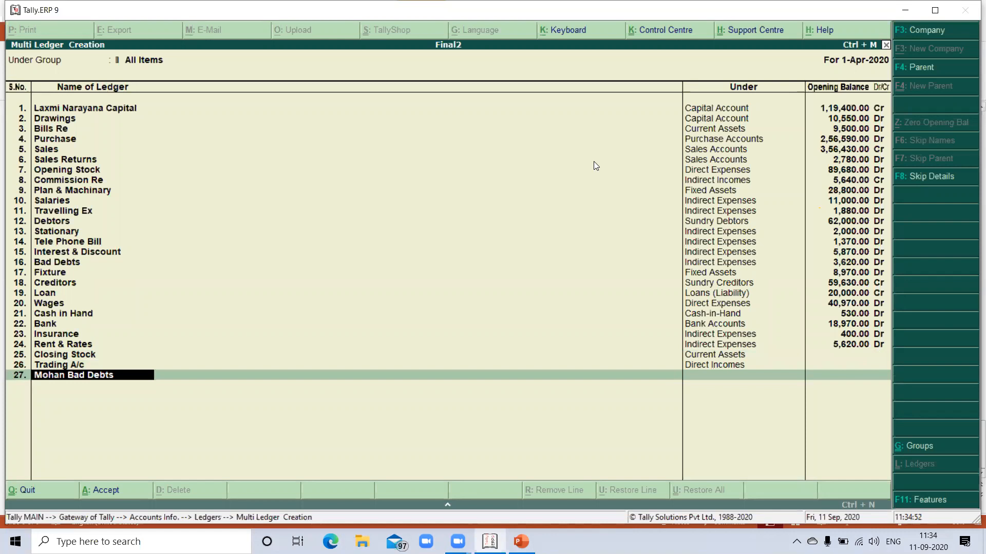
key(Return)
text(In)
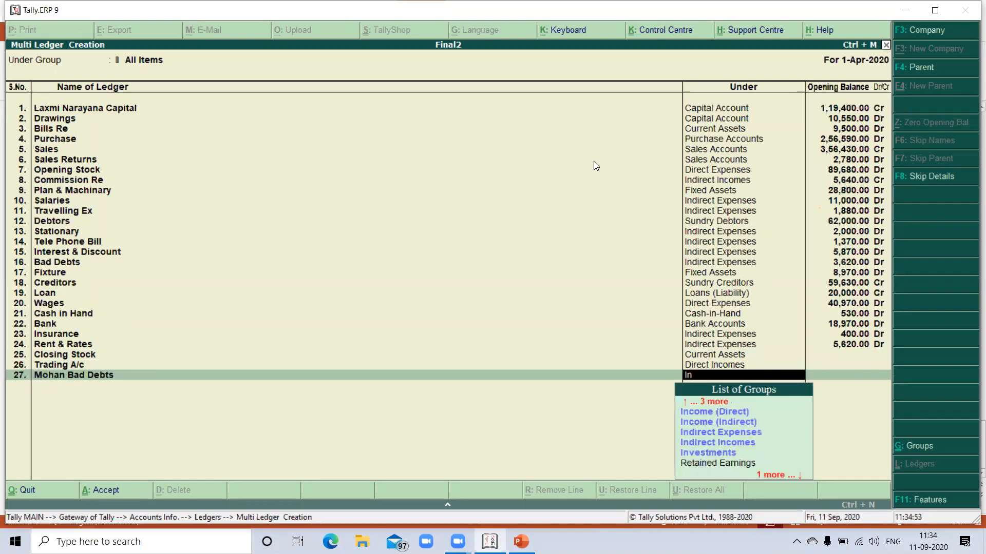
key(Down)
key(Down)
key(Return)
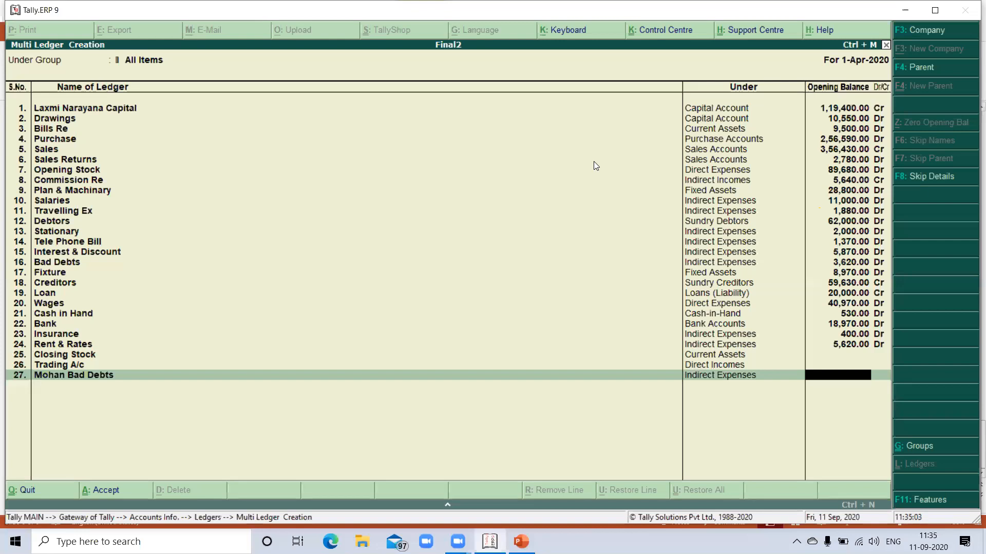
key(Return)
- Add a ledger named Pro for Bad Ddbetbs under Indirect Expenses, leaving its opening balance empty
text(Pro)
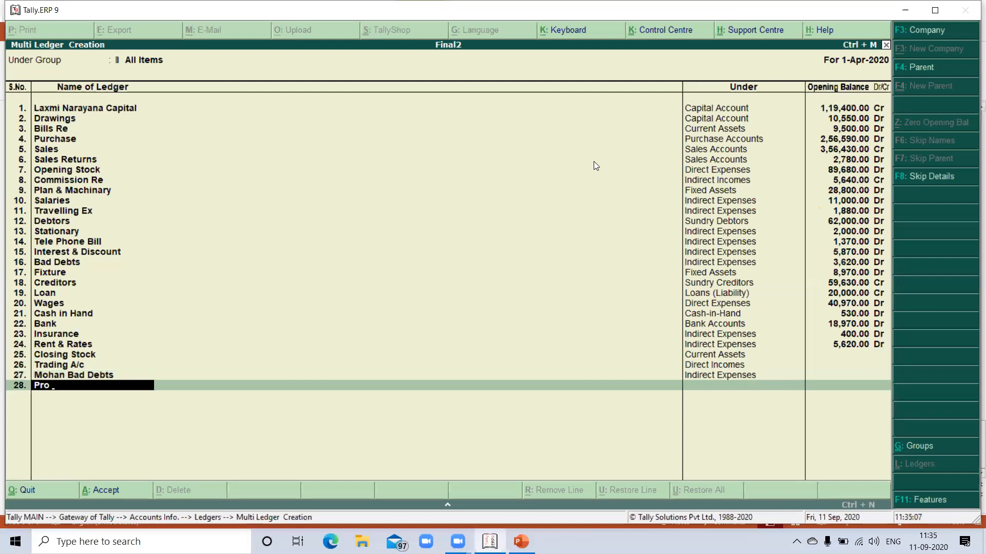
text( for Bad Ddbetbs)
key(Return)
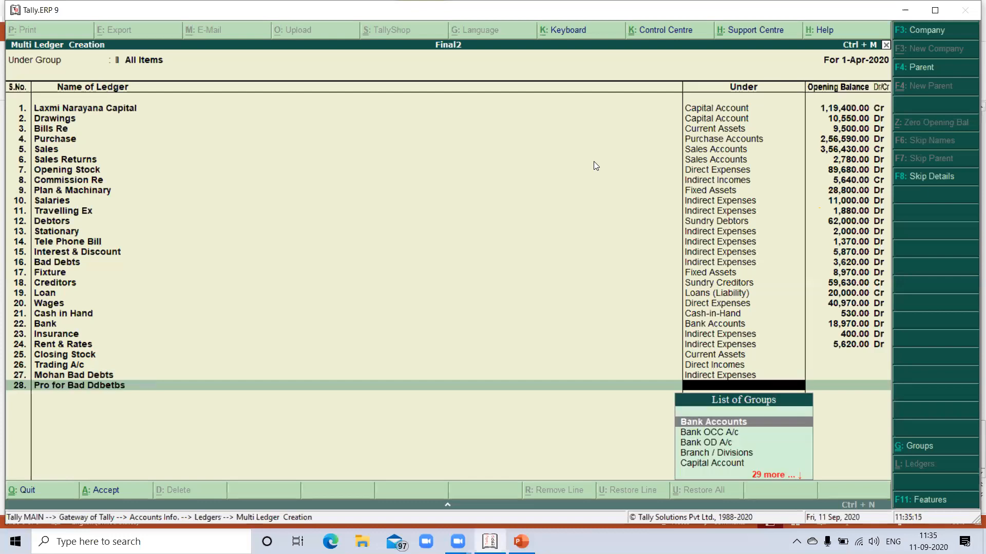
text(i)
key(Down)
key(Down)
key(Down)
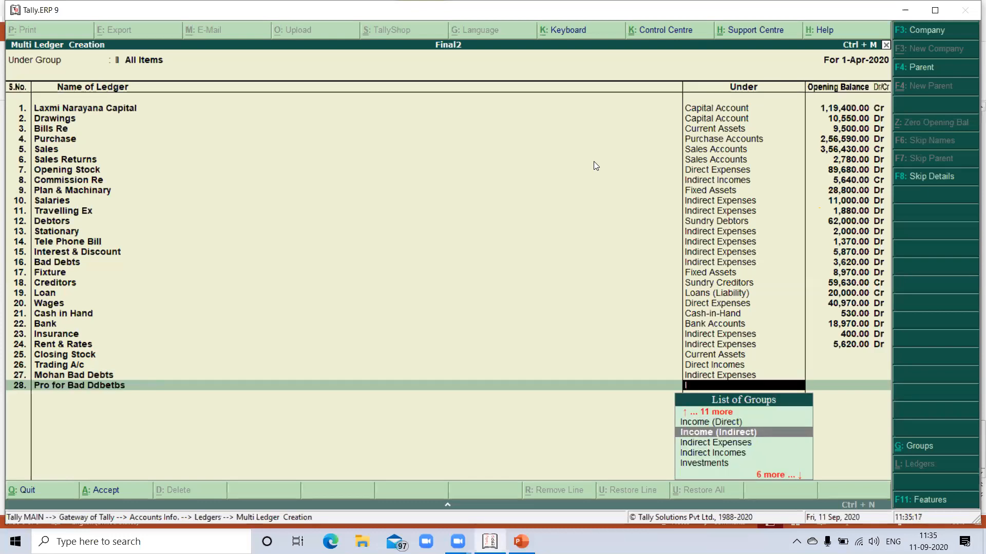
key(Return)
key(Return)
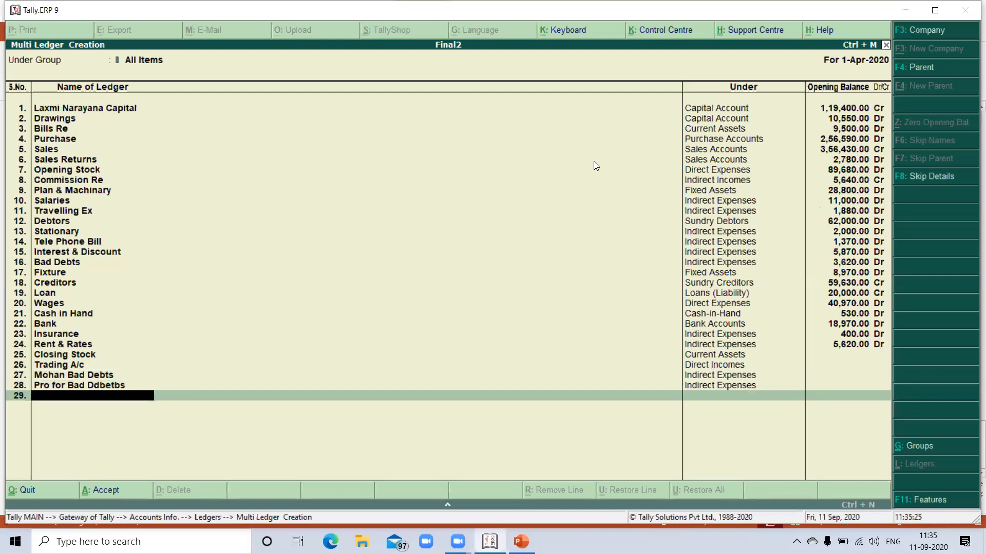
- Add a Dep on Machinary ledger under Indirect Expenses, leaving its opening balance empty
text(Dep on Machinary)
key(Return)
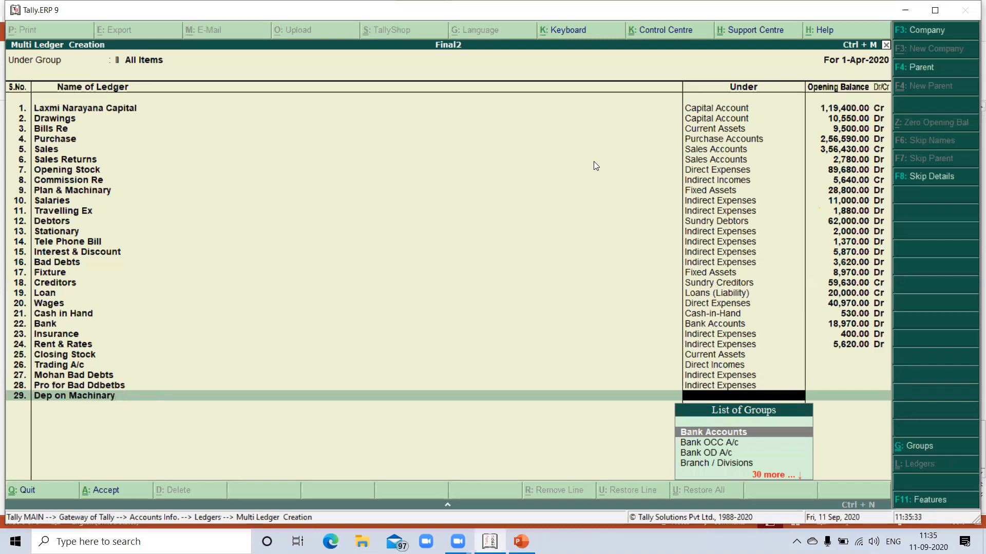
text(In)
key(Down)
key(Down)
key(Down)
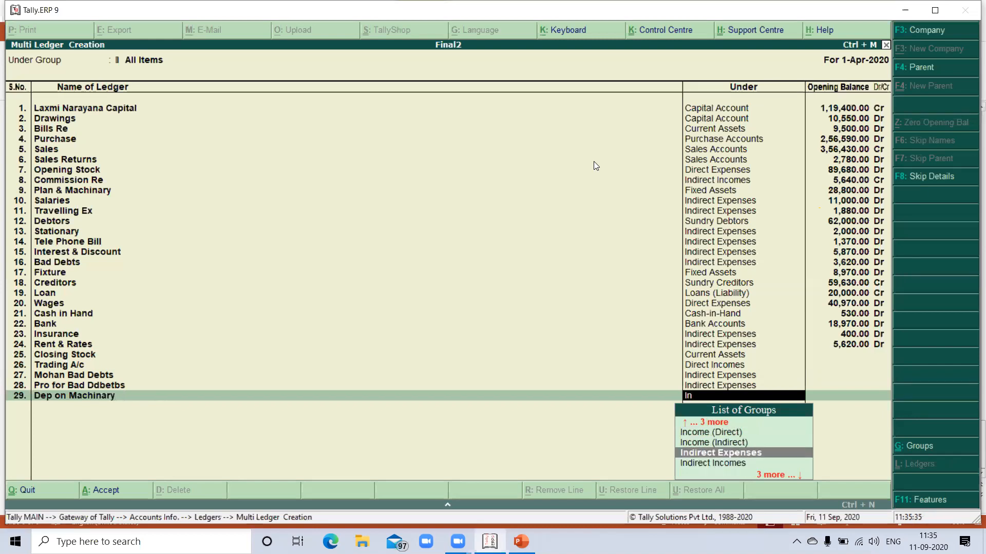
key(Return)
key(Return)
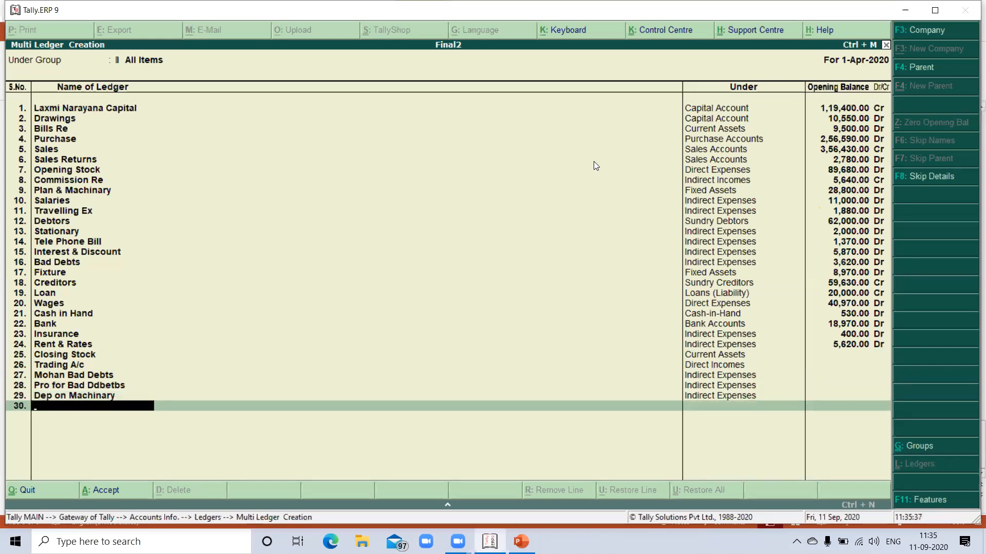
- Add a Dep on Fixtures ledger under Indirect Expenses, leaving its opening balance empty
text(Dep on)
text( fix)
text(ture)
text(s)
key(Return)
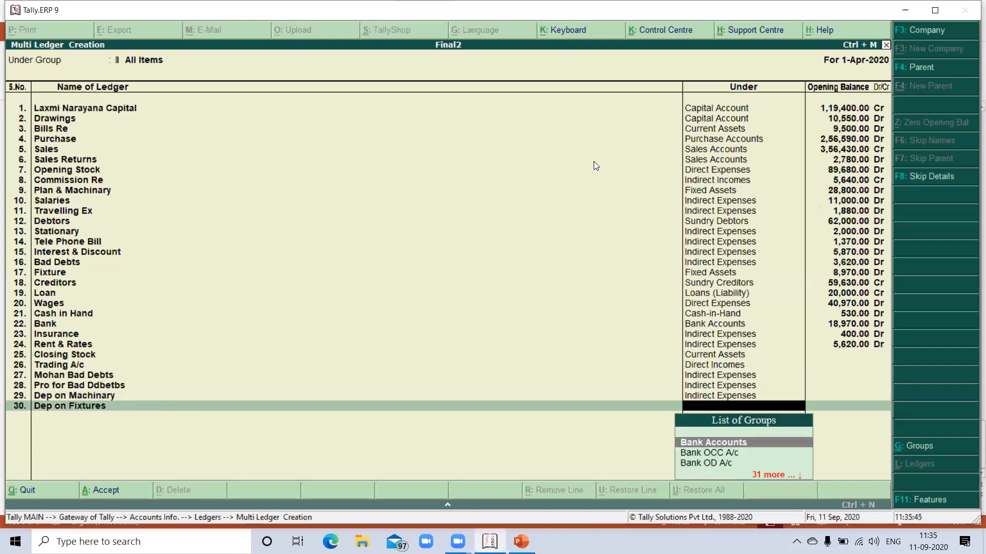
text(In)
key(Down)
key(Down)
key(Down)
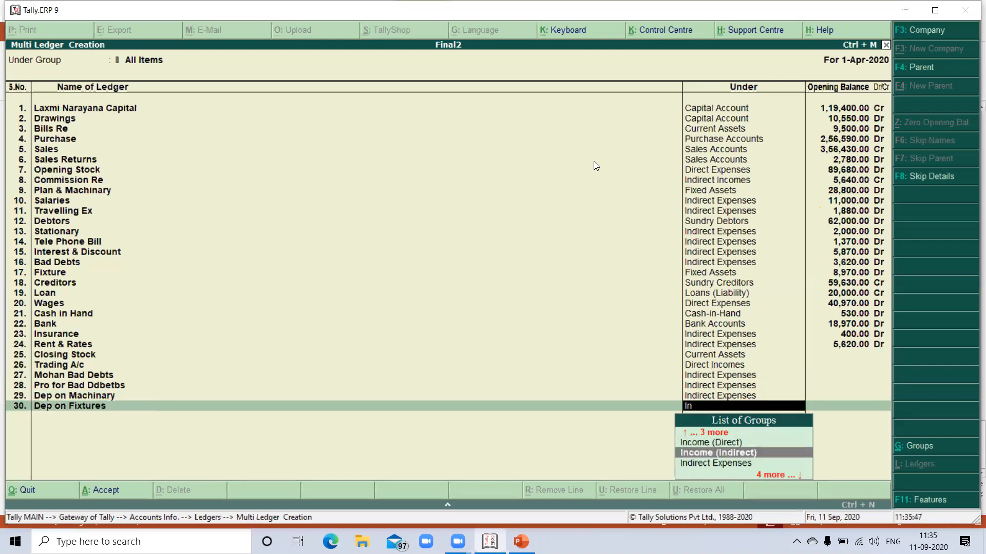
key(Return)
key(Return)
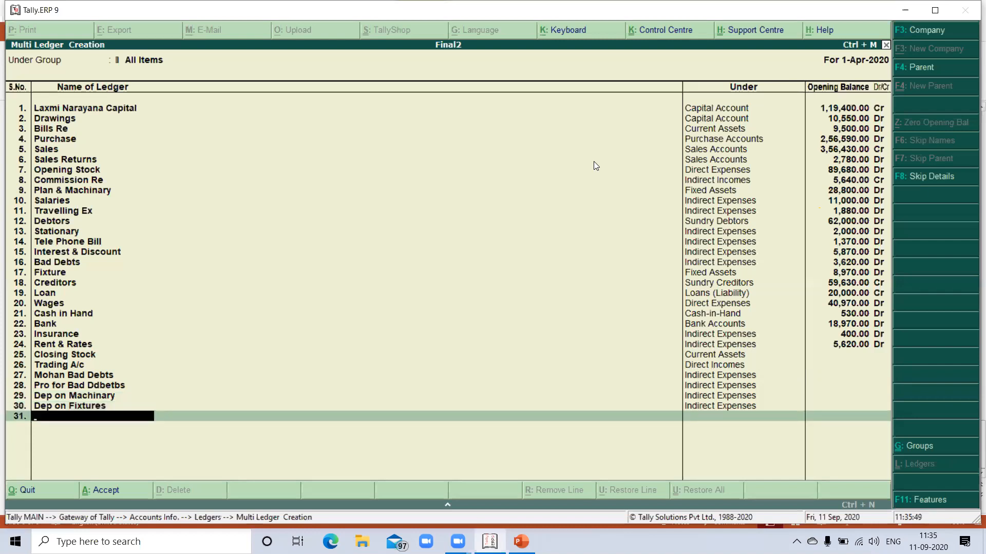
- Add a Commission Accrued ledger under Current Assets, leaving its opening balance empty
text(Commission Acc)
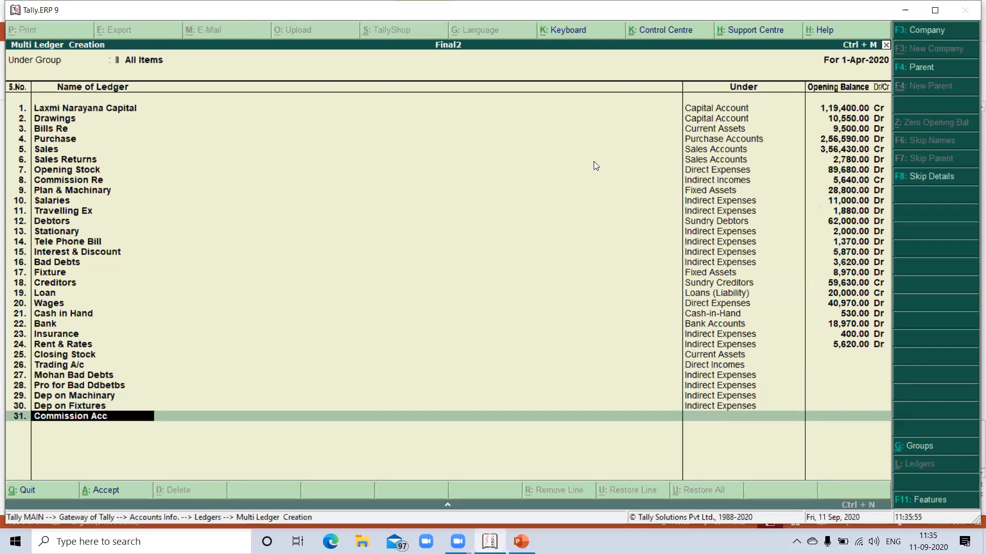
text(t)
text(rued)
key(Return)
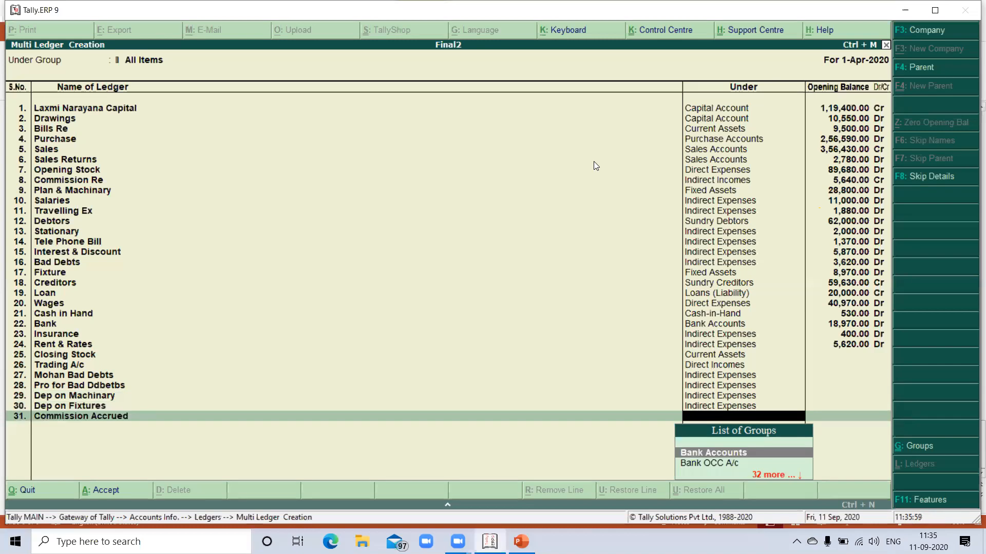
text(Cu)
key(Return)
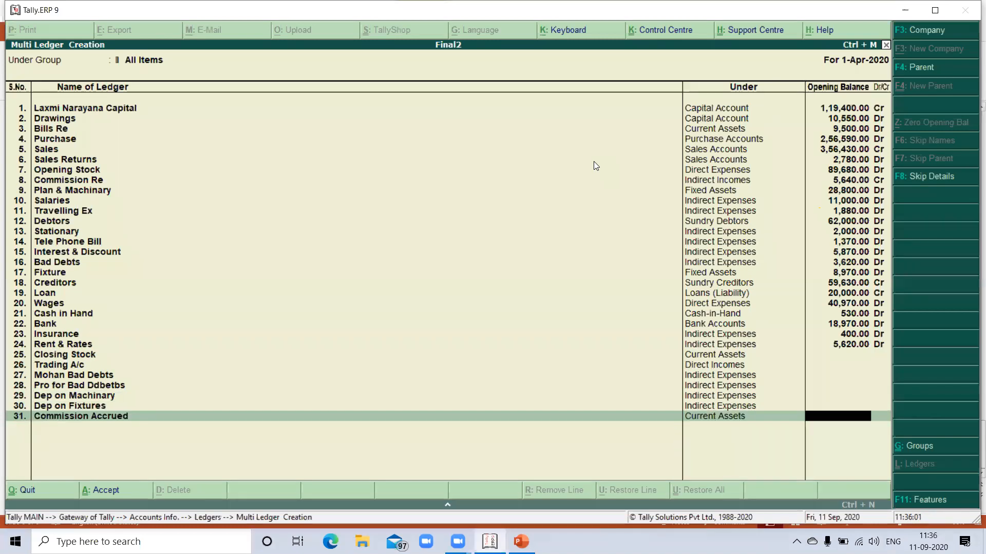
key(Return)
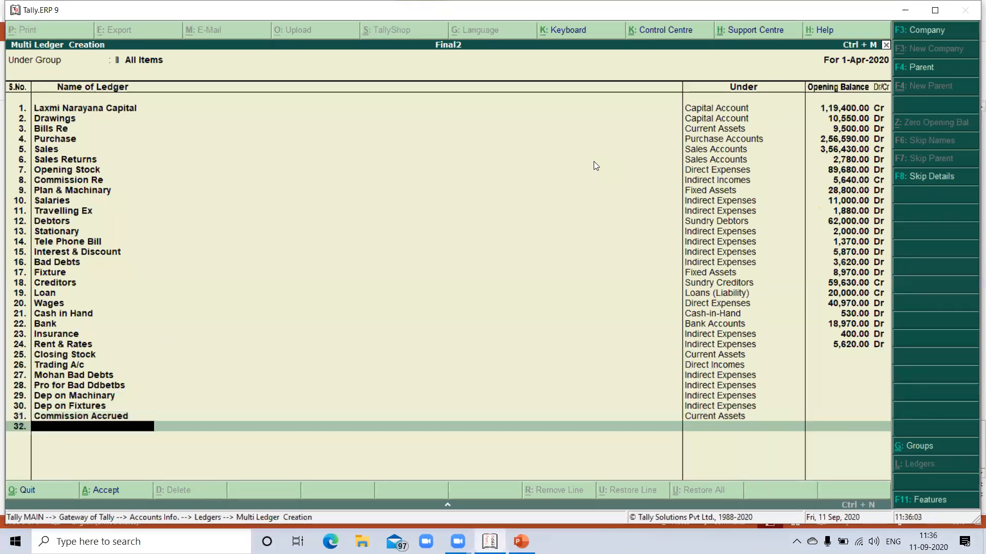
- Add an O/s Interest on Loan ledger under Indirect Expenses, leaving its opening balance empty
text(O/s Interest on Loan)
key(Return)
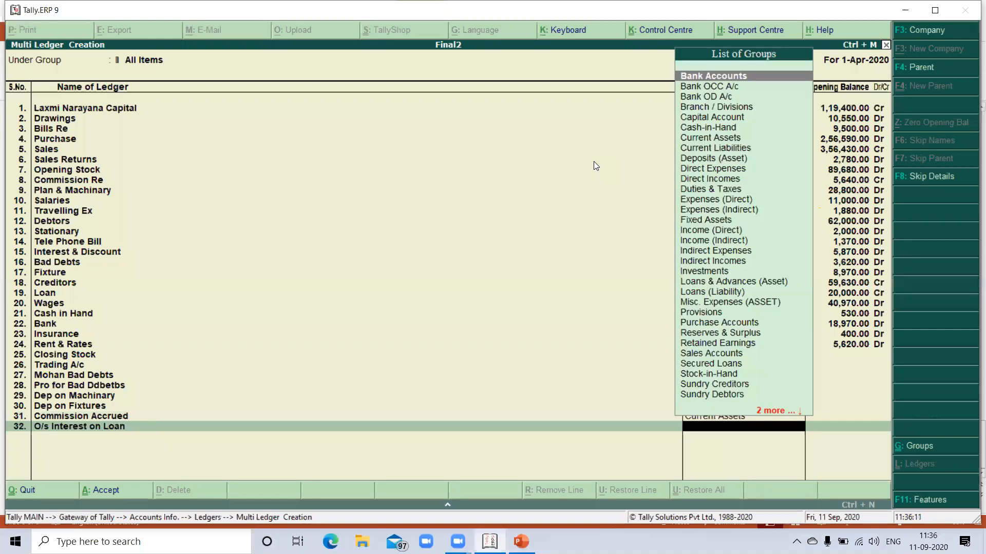
text(In)
key(Down)
key(Down)
key(Return)
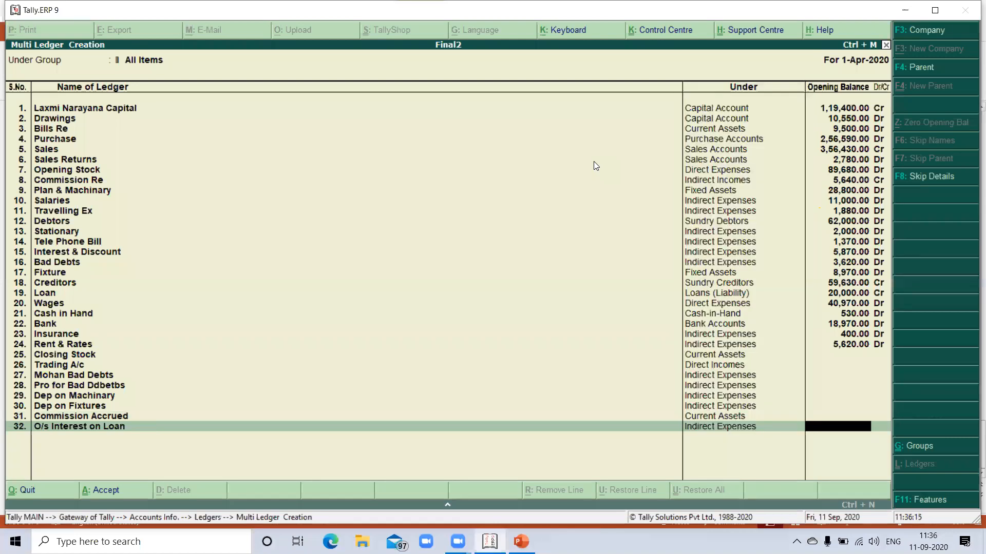
key(Return)
- Add a Pre Paid Insurance ledger under Current Assets, leaving its opening balance empty
text(Pre)
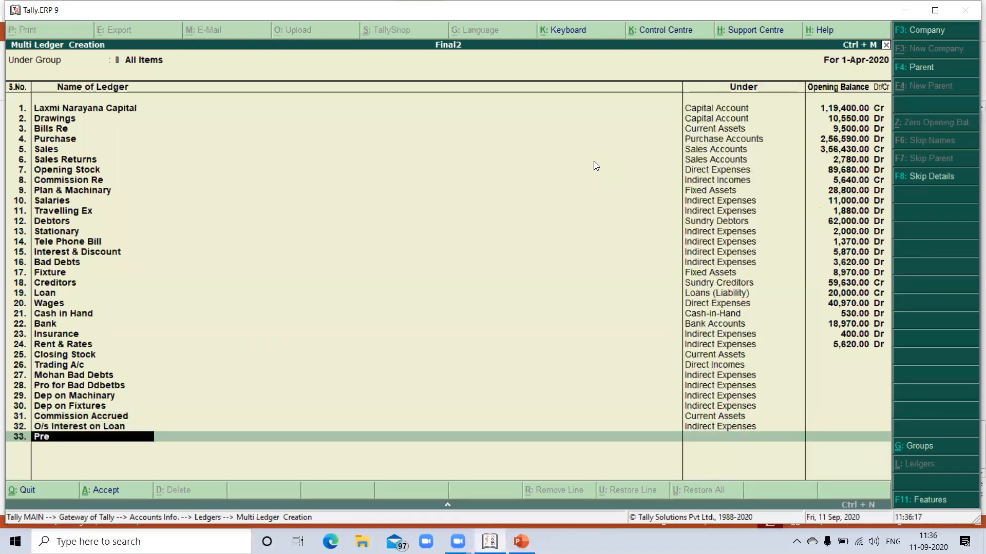
text( Oaid)
key(BackSpace)
key(BackSpace)
key(BackSpace)
key(BackSpace)
text(Paid Insu)
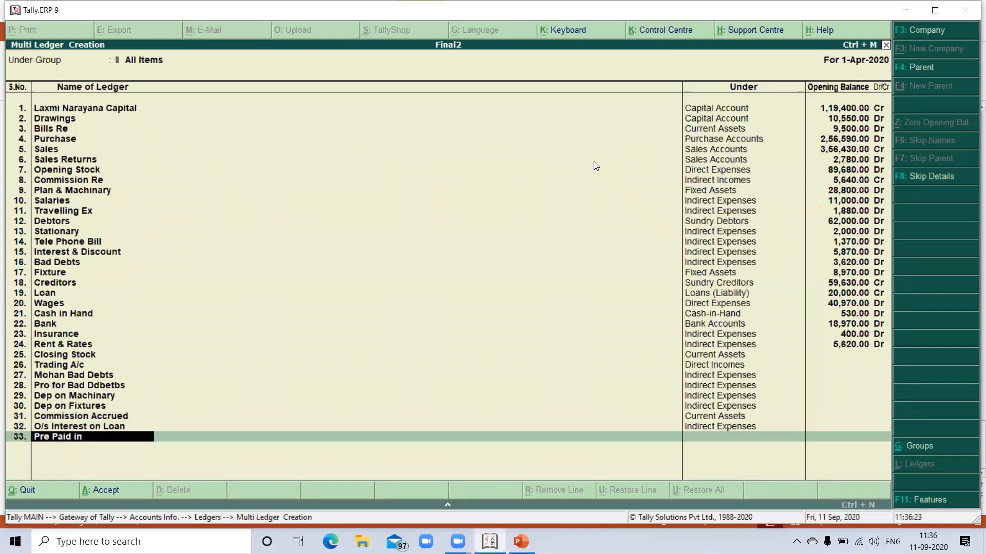
text(rance)
key(Return)
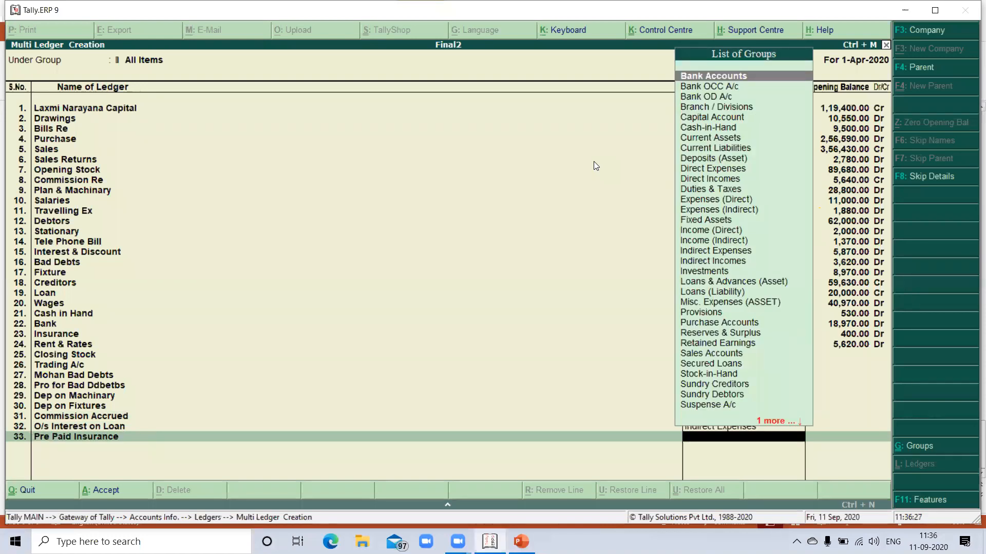
text(Cu)
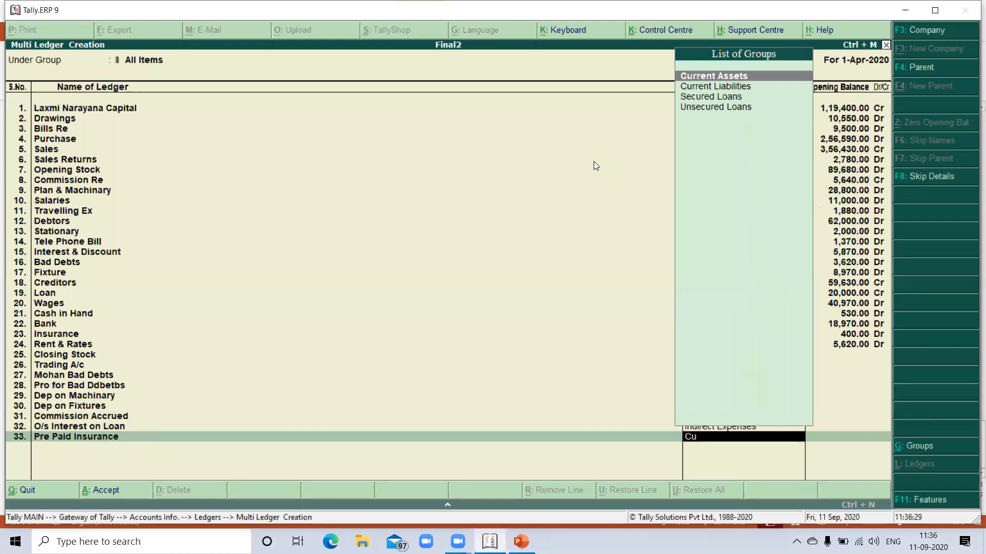
key(Return)
key(Return)
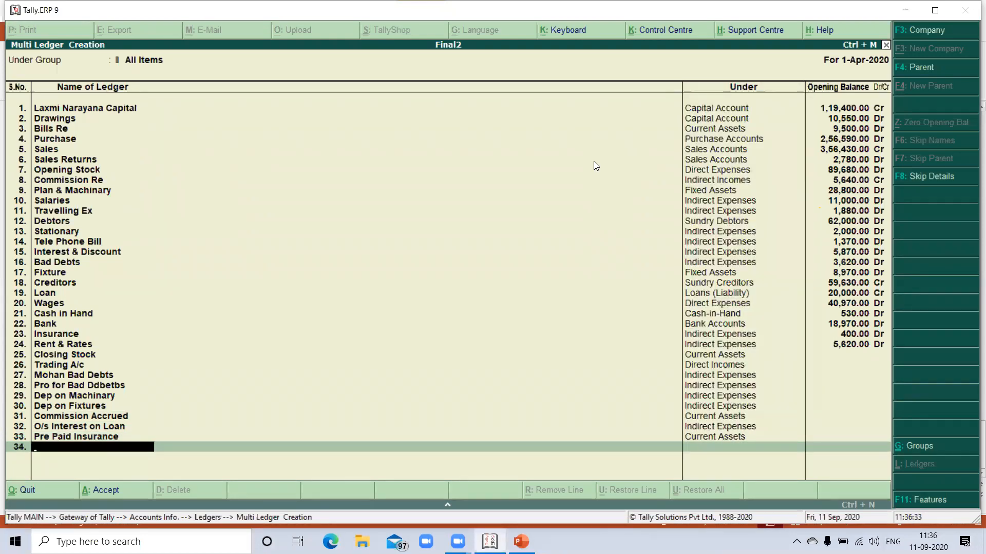
- Finish the ledger list, save all the ledgers and return to the Gateway of Tally
key(Return)
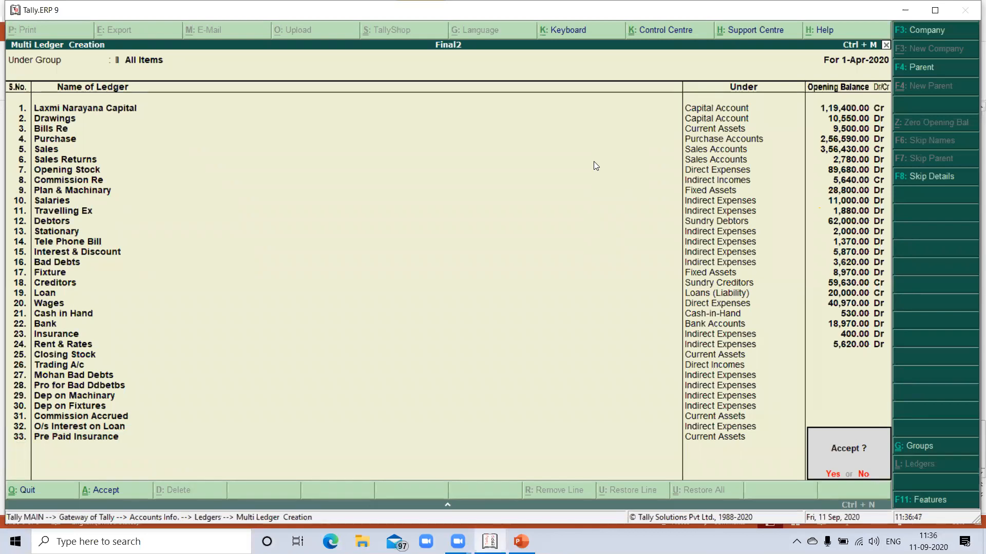
key(y)
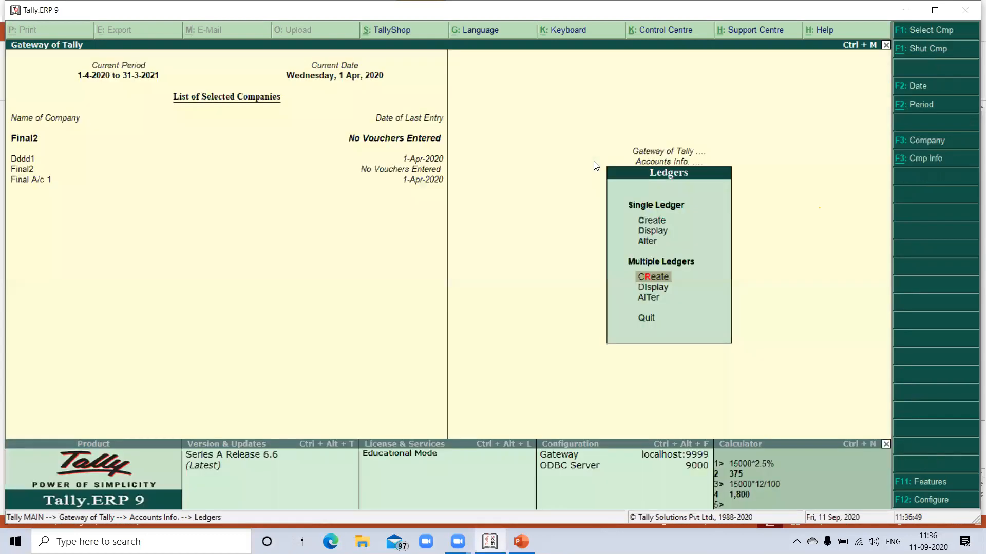
key(Escape)
key(Escape)
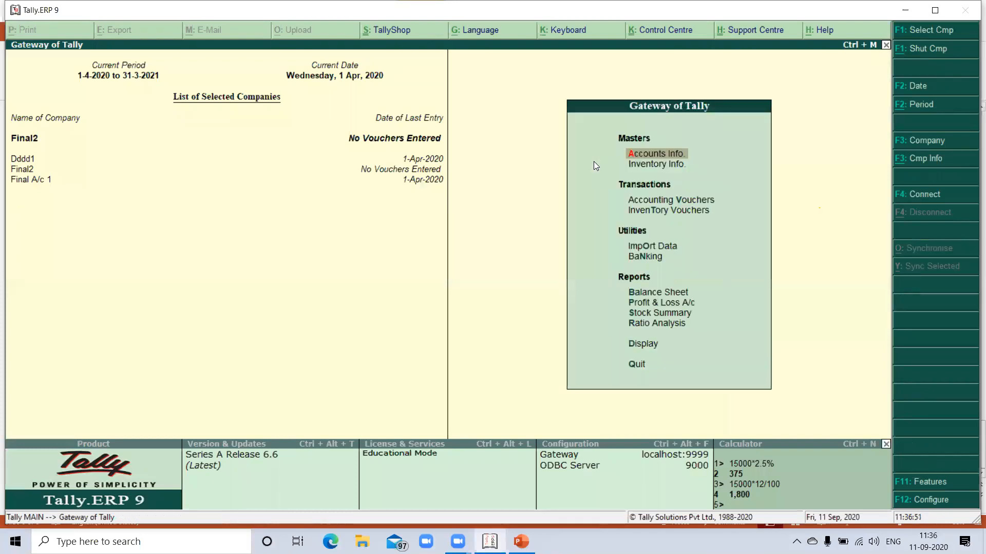
key(Down)
key(Down)
key(Return)
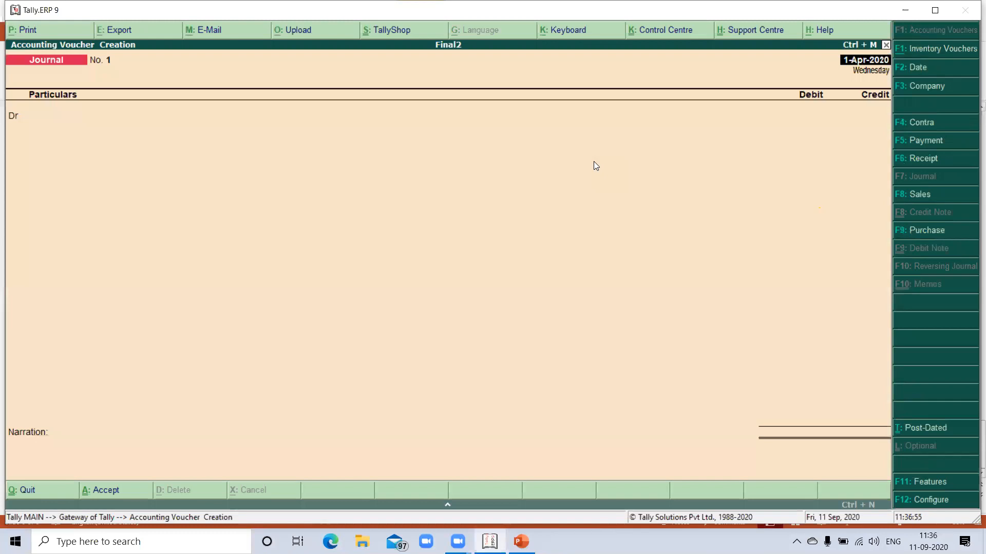
key(Escape)
key(y)
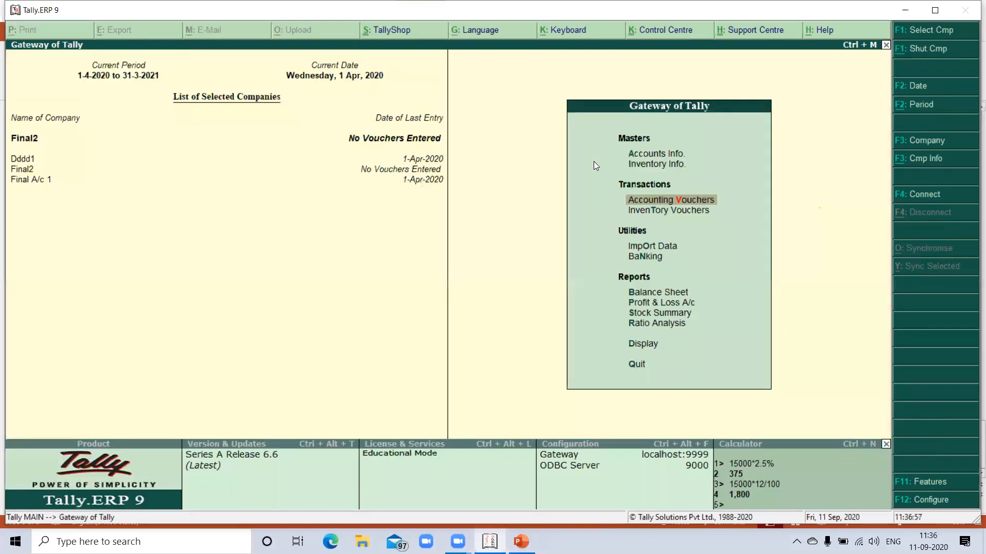
- Review the Trial Balance of Final2 to check the debit and credit totals, and return to the Gateway of Tally
key(Down)
key(Down)
key(Down)
key(Down)
key(Down)
key(Down)
key(Down)
key(Down)
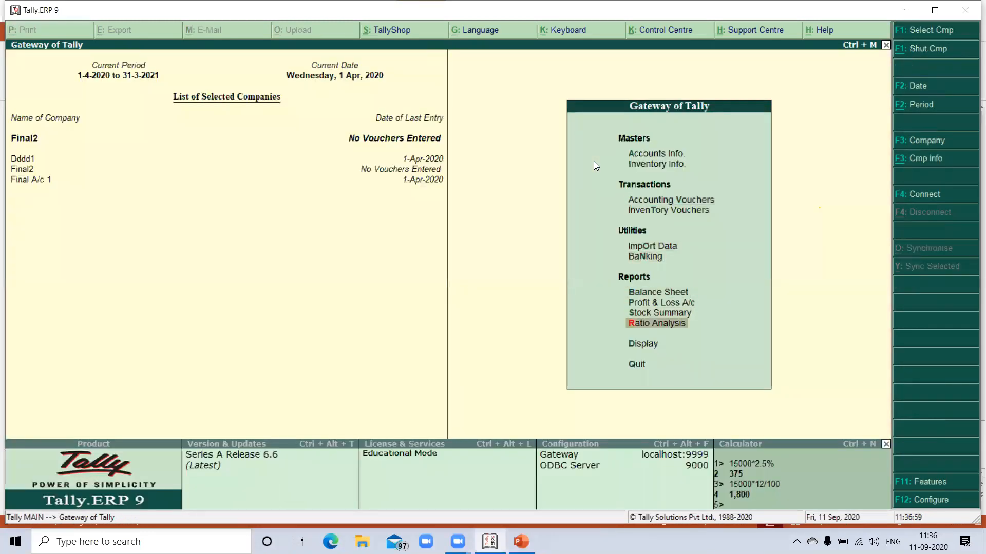
key(Return)
key(Return)
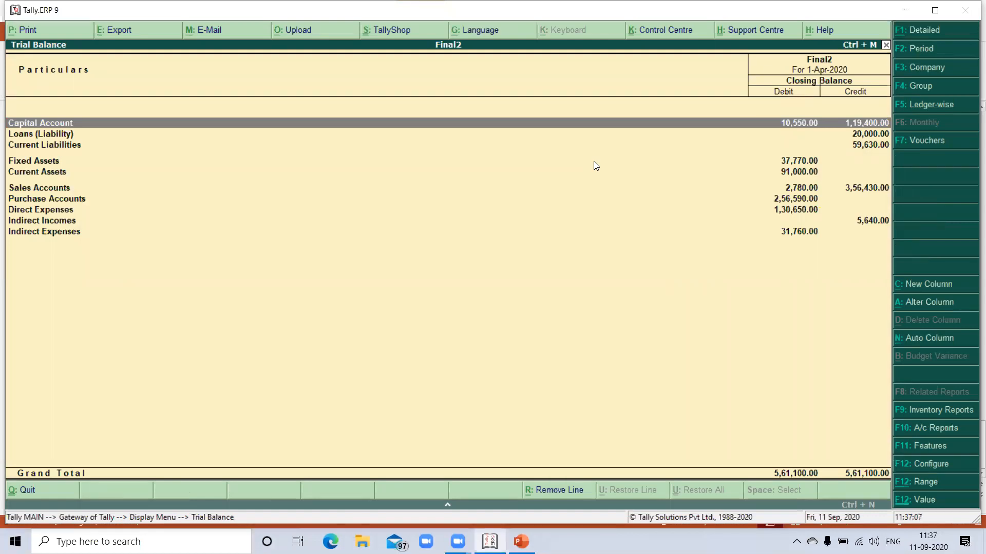
key(Escape)
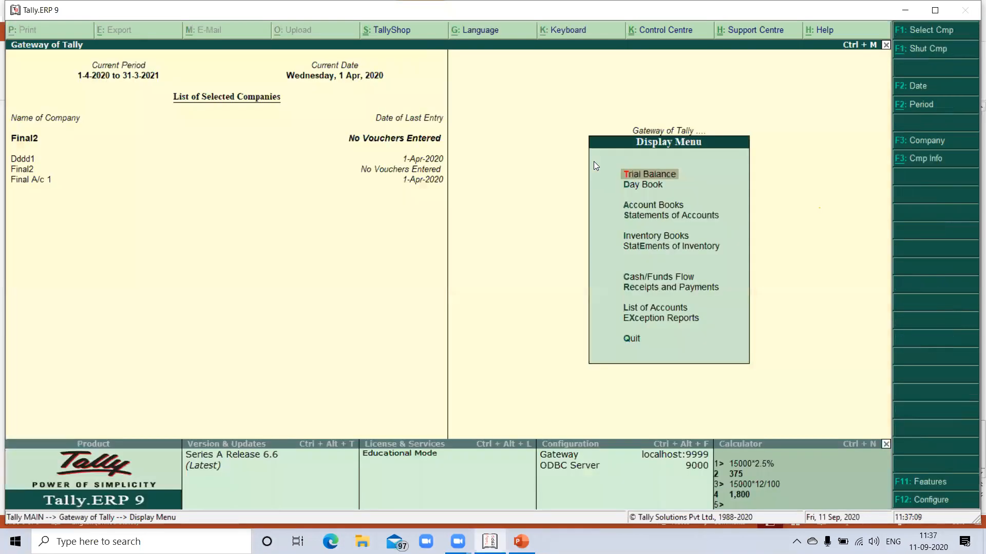
key(Escape)
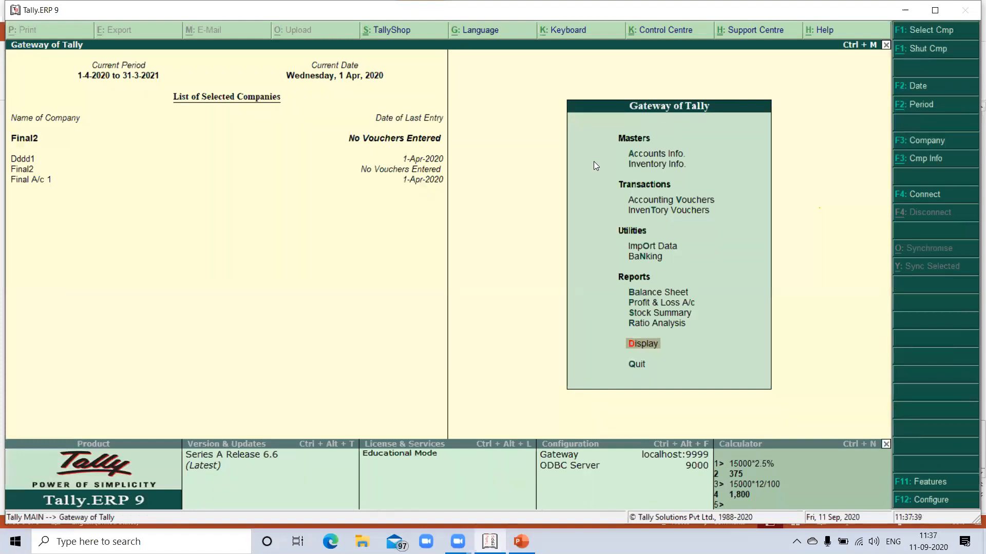
- Start a journal voucher and debit Closing Stock with 128960
key(v)
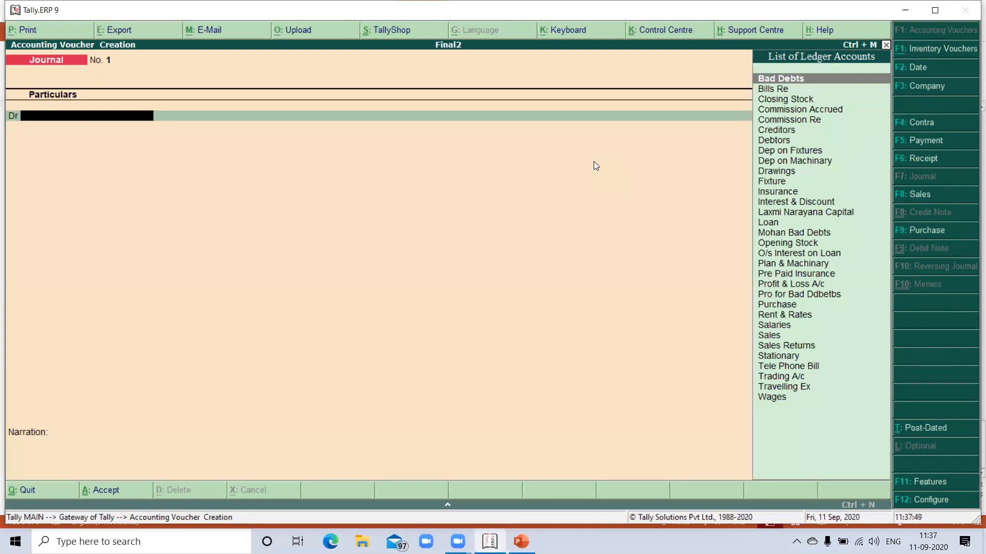
text(cl)
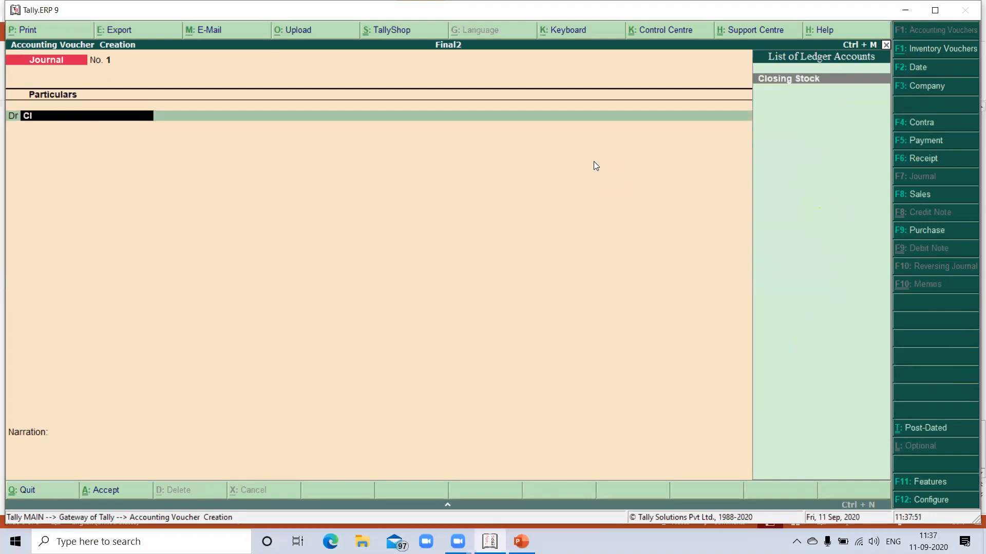
key(Return)
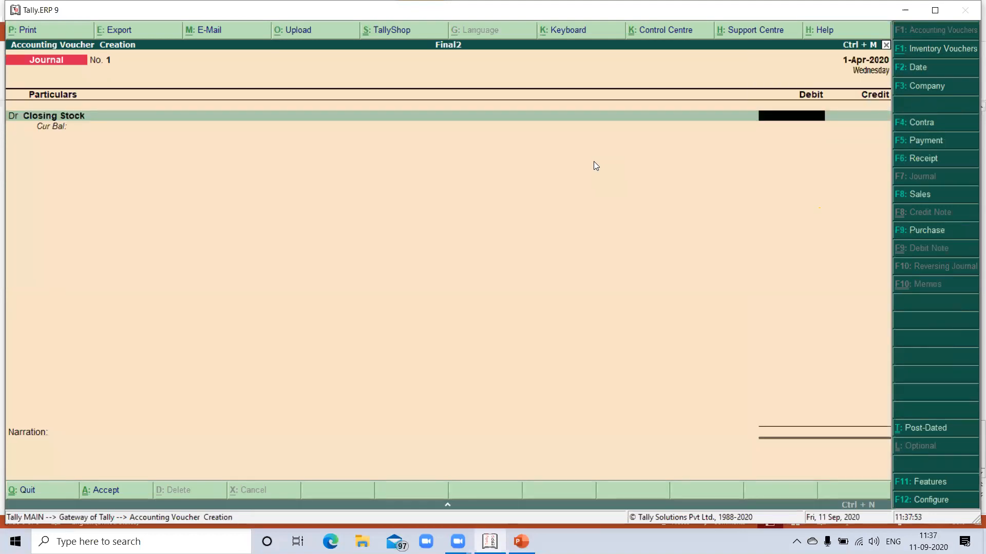
text(128960)
key(Return)
key(Return)
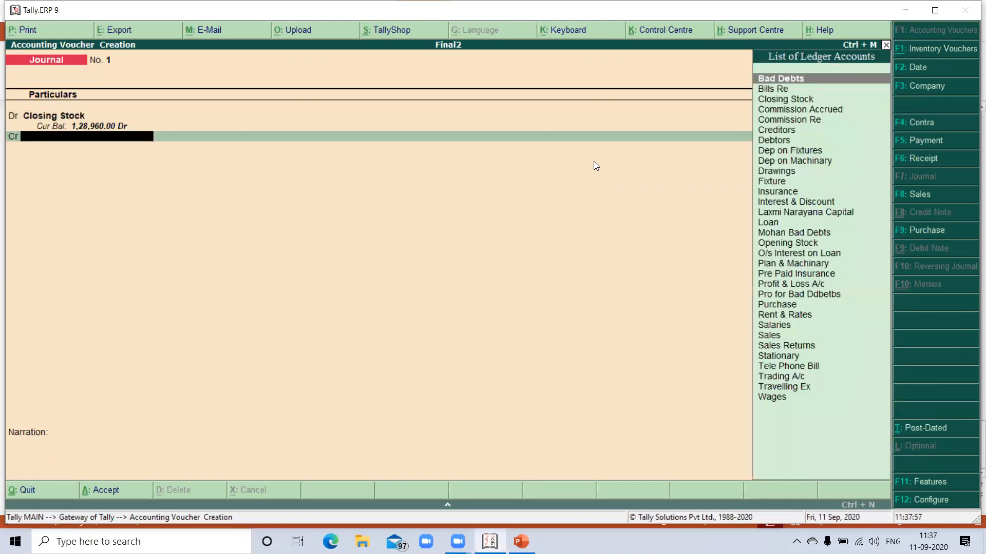
- Credit Trading A/c with 1,28,960.00 in the closing stock journal, leave the narration empty and save the voucher
text(Tr)
key(Down)
key(Down)
key(Up)
key(Return)
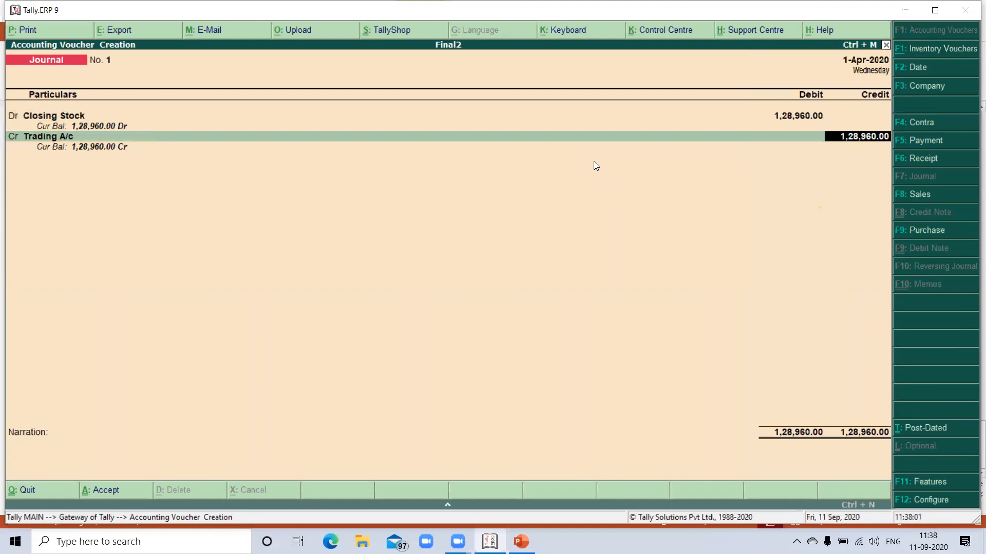
key(Return)
key(Return)
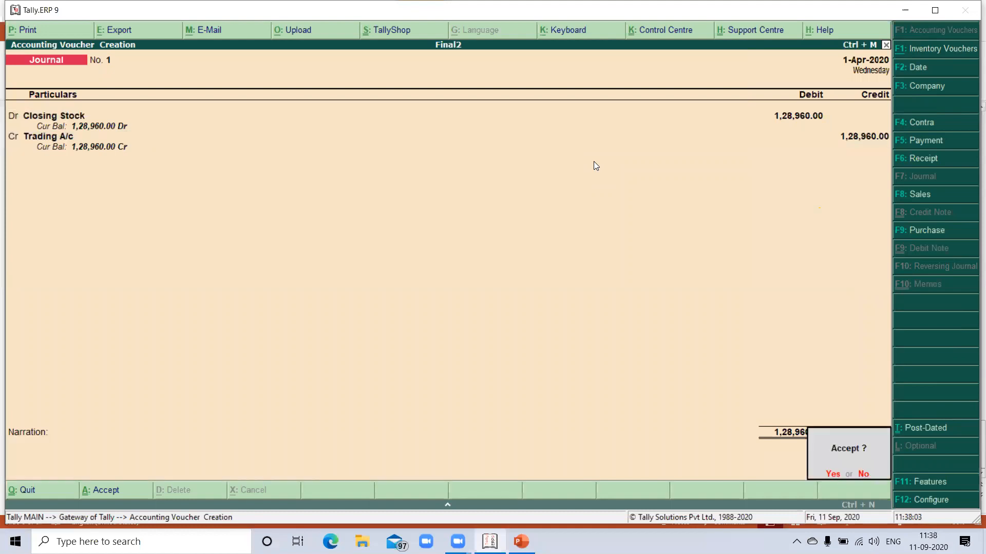
key(Return)
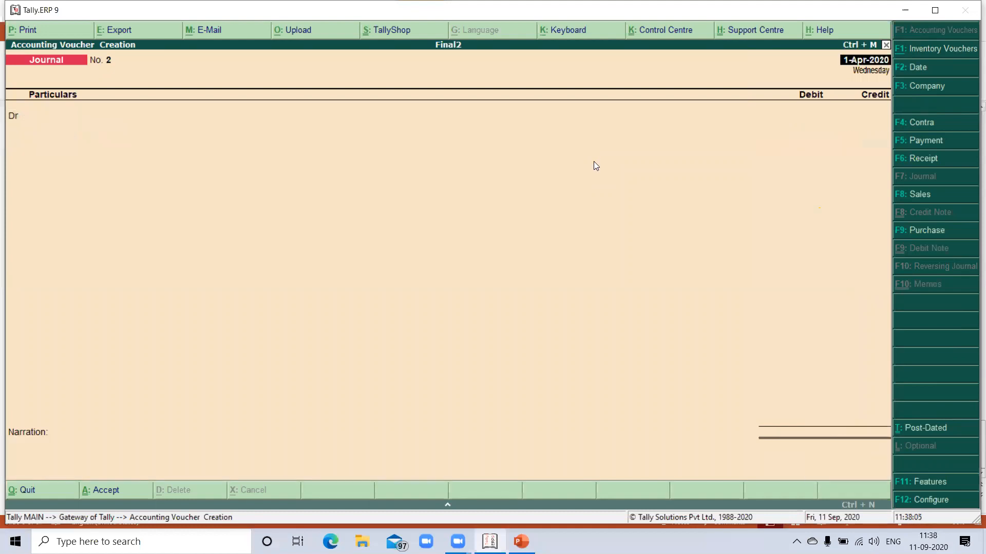
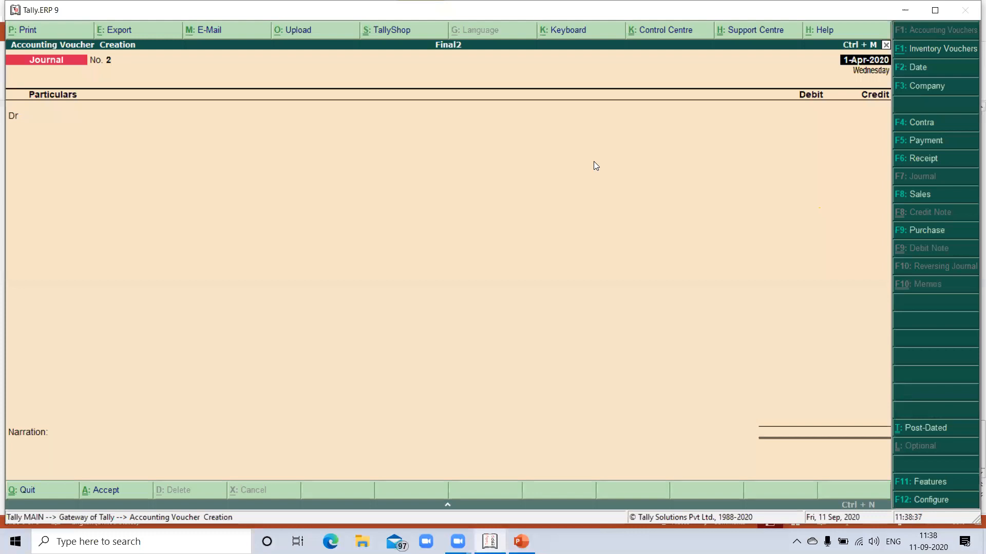
- Debit the Bad Debts ledger prefixed with the debtor's name with 500 in the new journal voucher
key(Return)
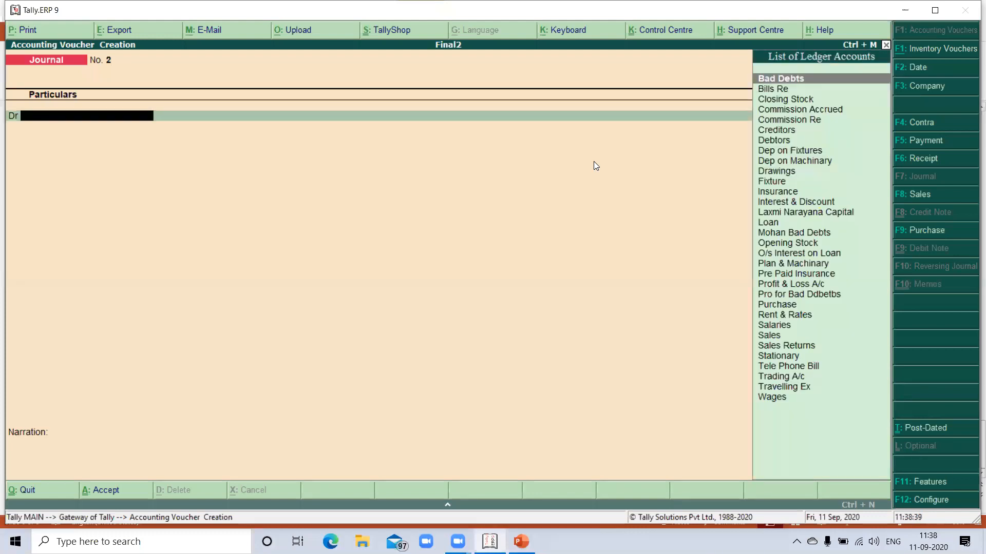
text(Mo)
key(Return)
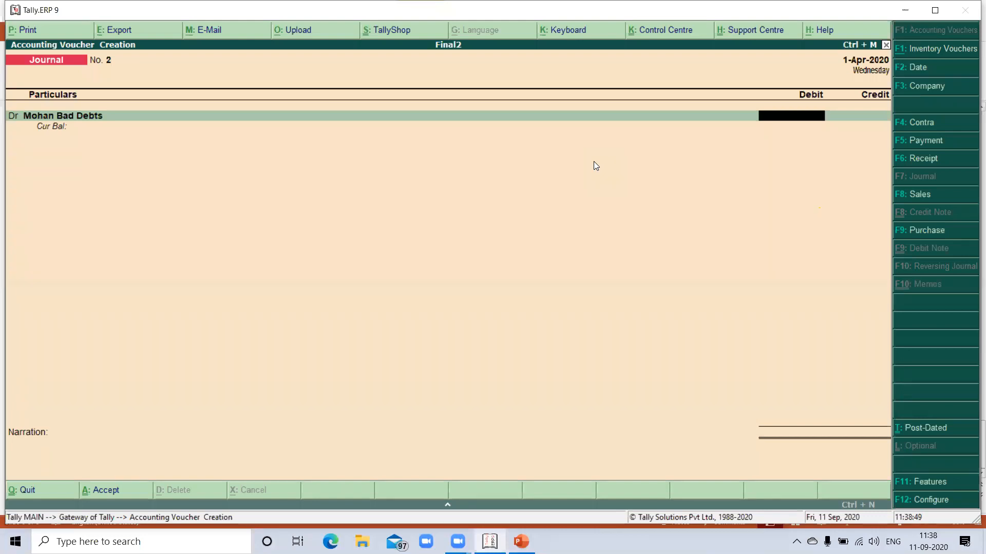
text(500)
key(Return)
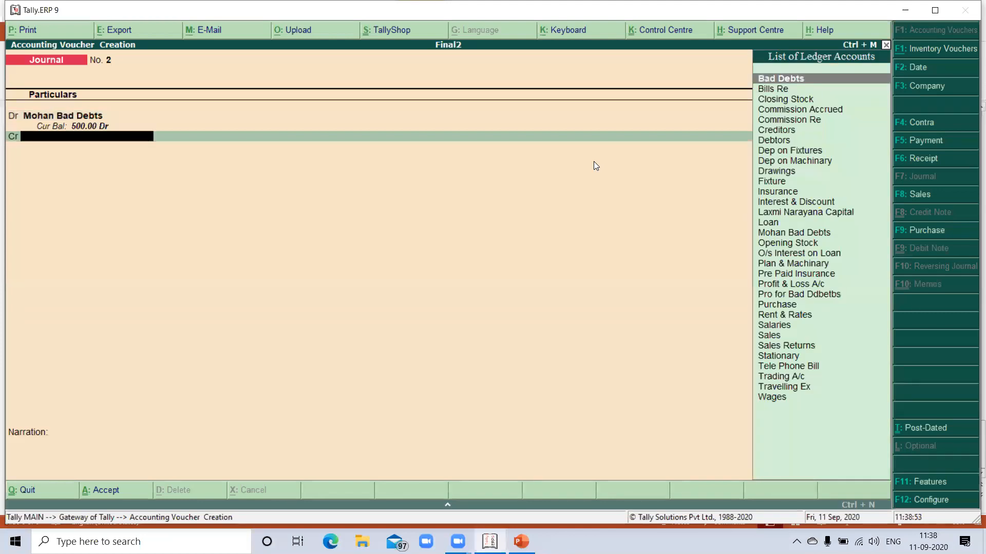
- Credit Debtors with 500.00 On Account in the bad debts journal, leave the narration empty and save the voucher
text(De)
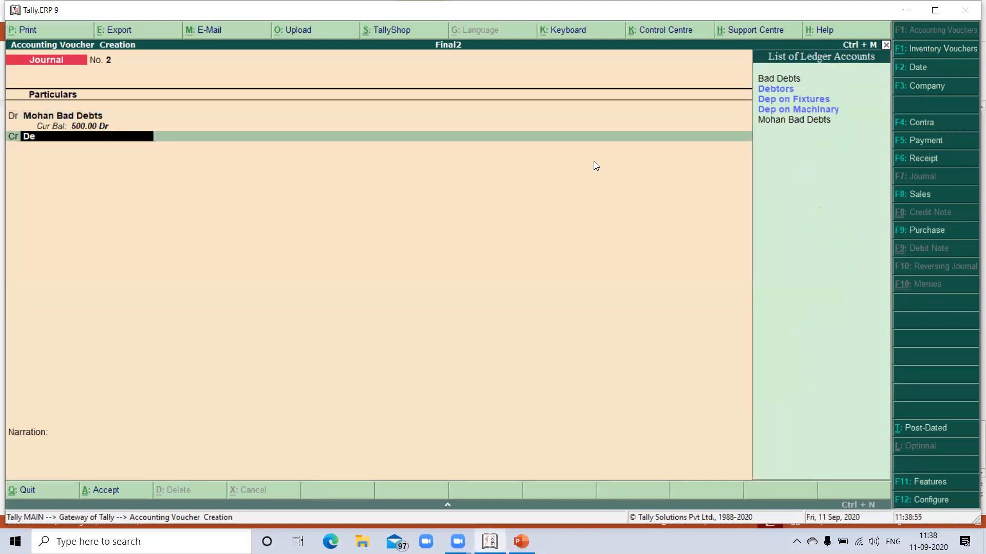
key(Down)
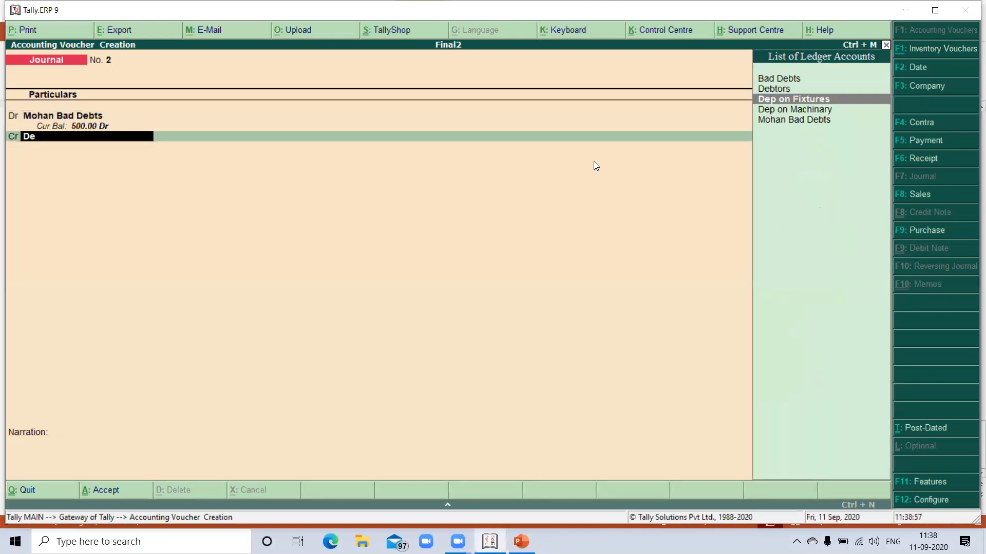
key(Up)
key(Return)
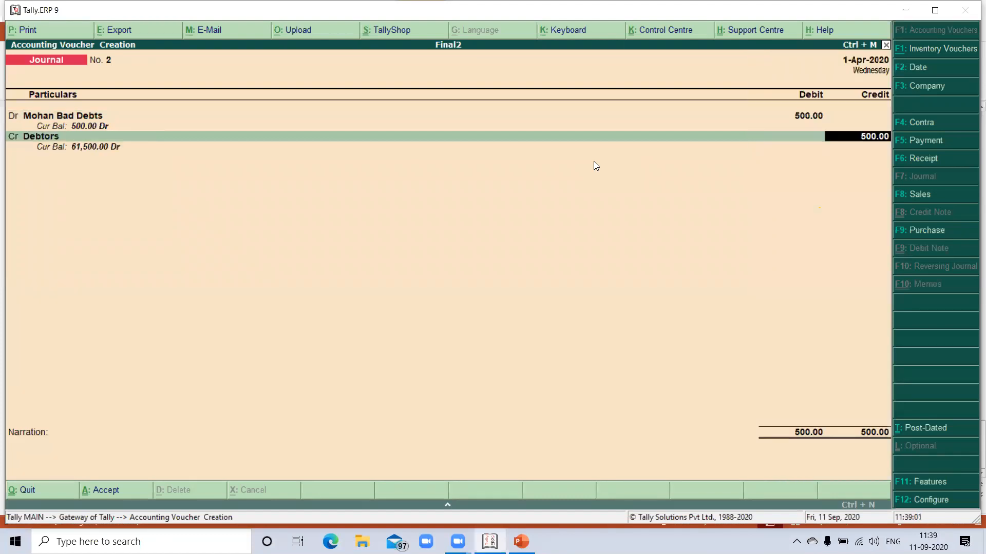
key(Return)
key(Return)
key(Return)
key(Return)
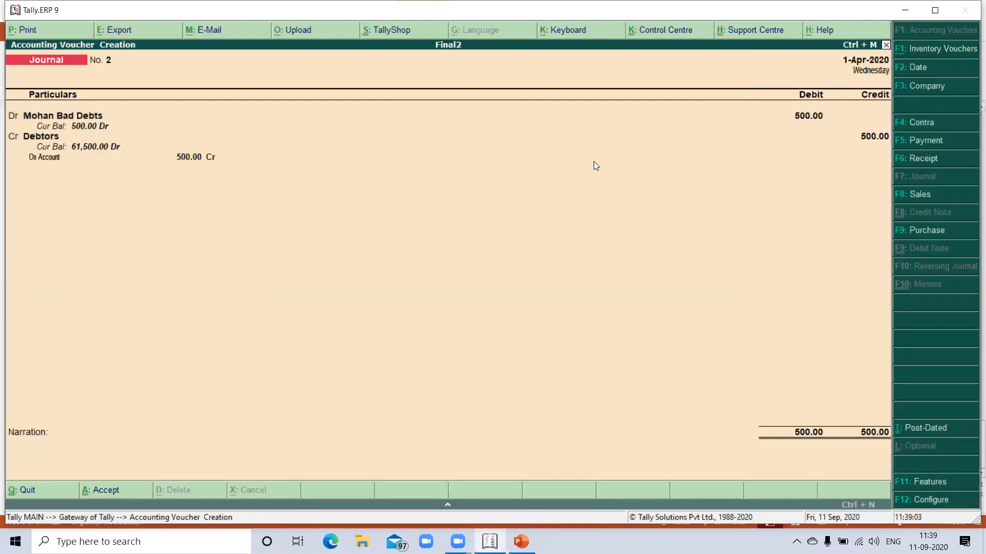
key(Return)
key(Return)
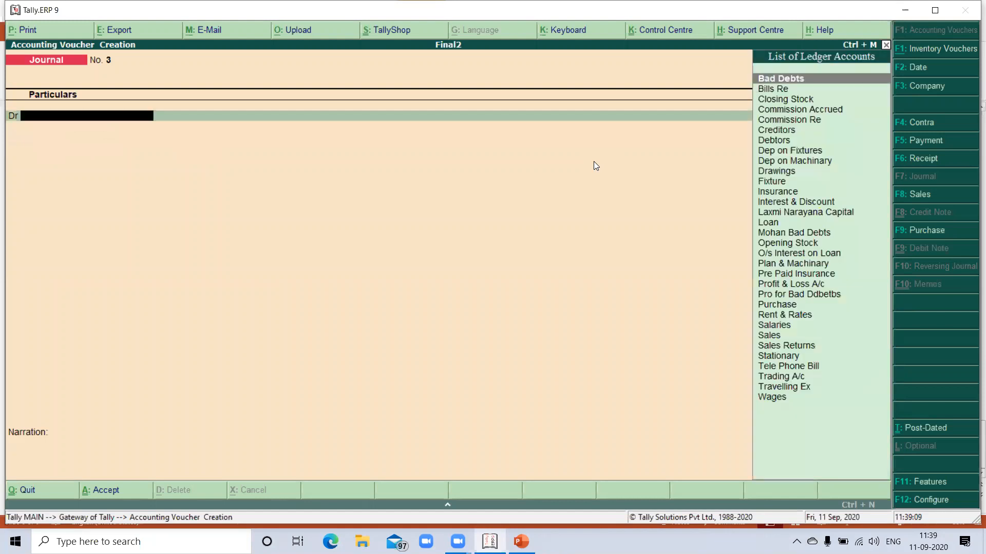
- Debit Pro for Bad Ddbetbs with 3075 in the new journal voucher, working out 61500*5/100 in the built-in calculator
text(Pr)
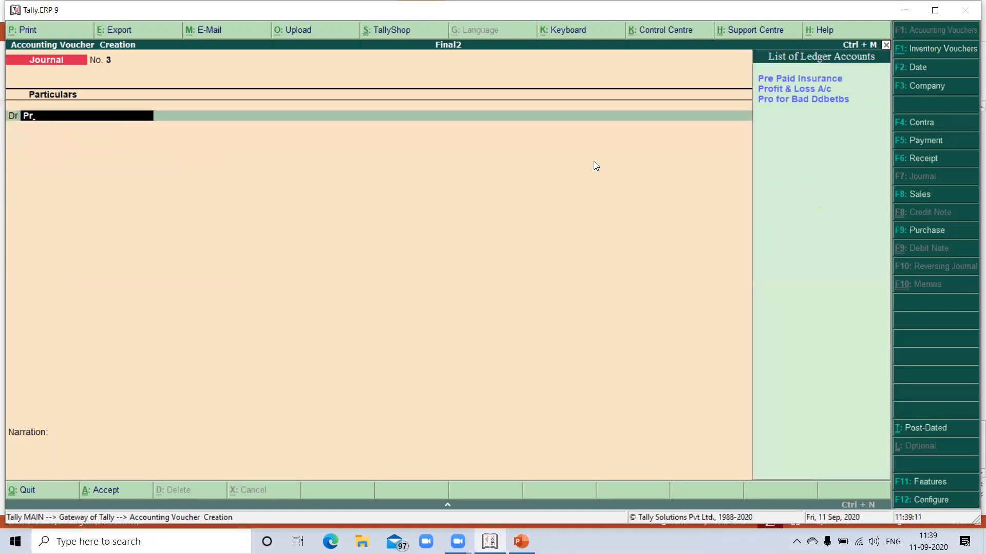
key(Down)
key(Return)
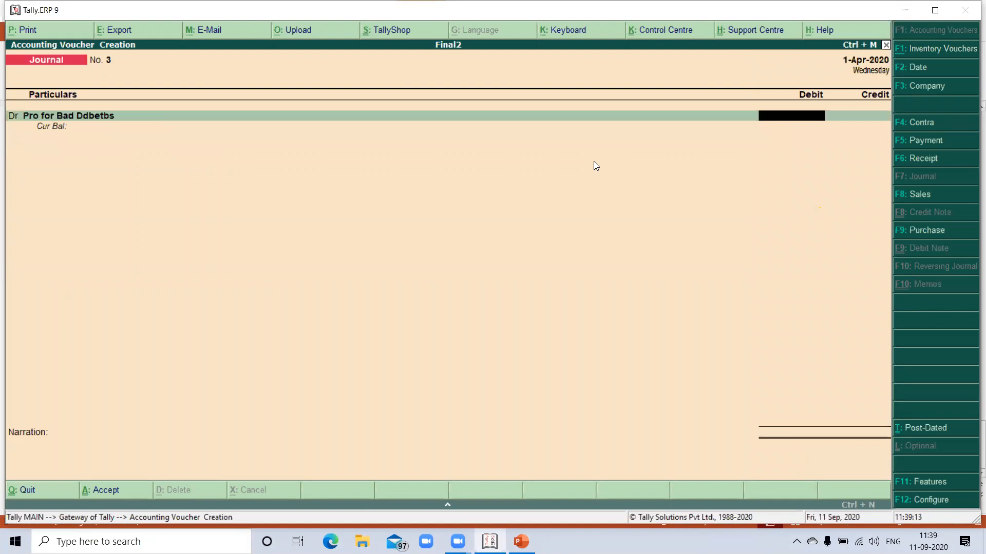
key(ctrl+n)
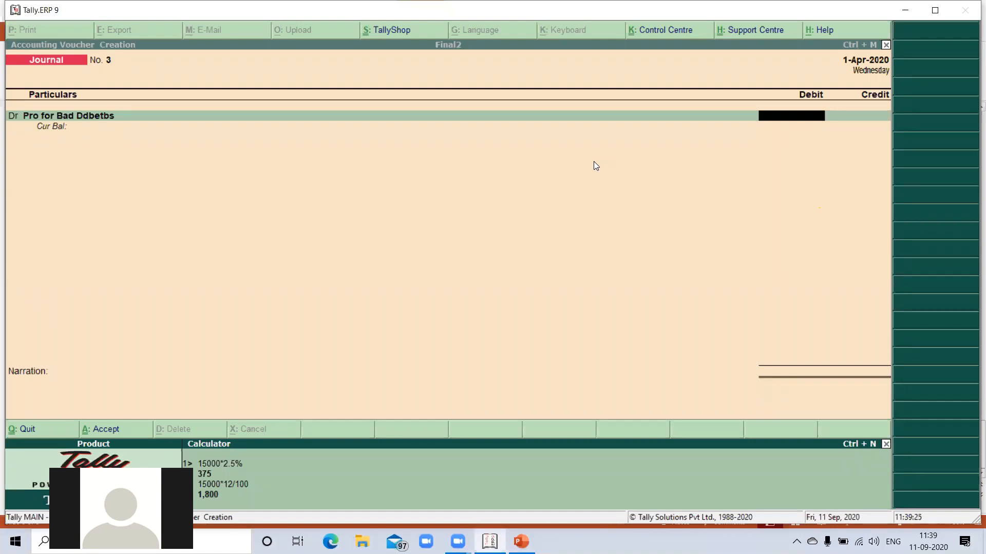
text(61500*5/100)
key(Return)
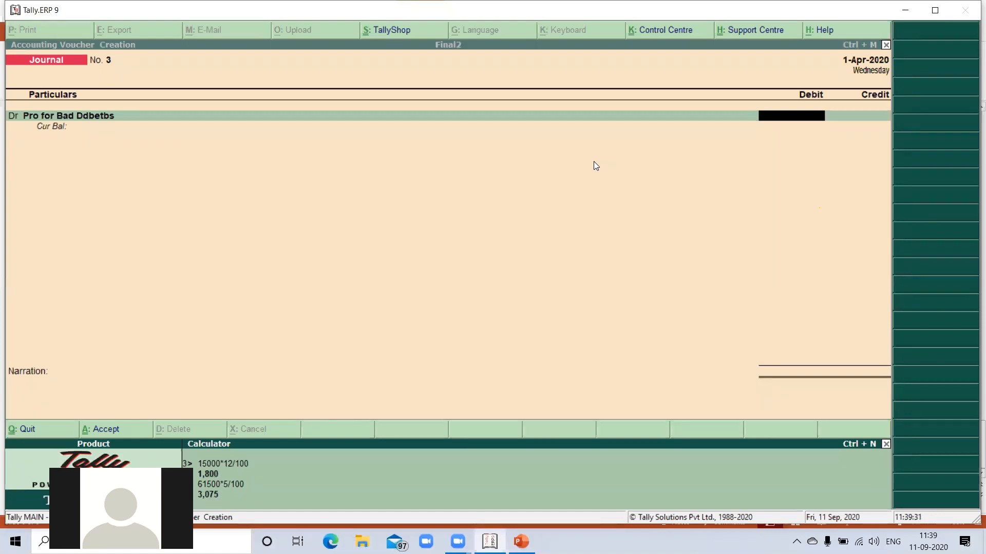
key(ctrl+m)
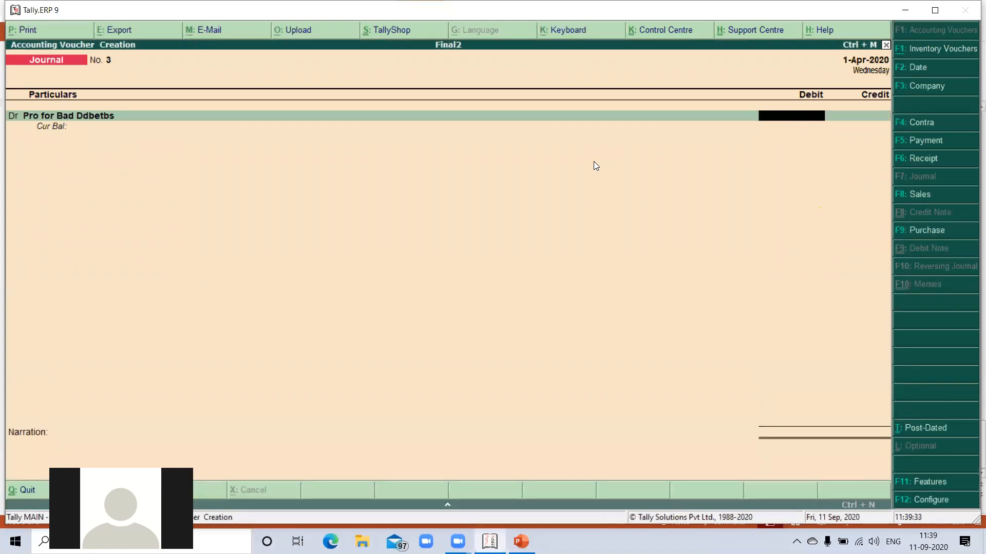
text(3075)
key(Return)
key(Return)
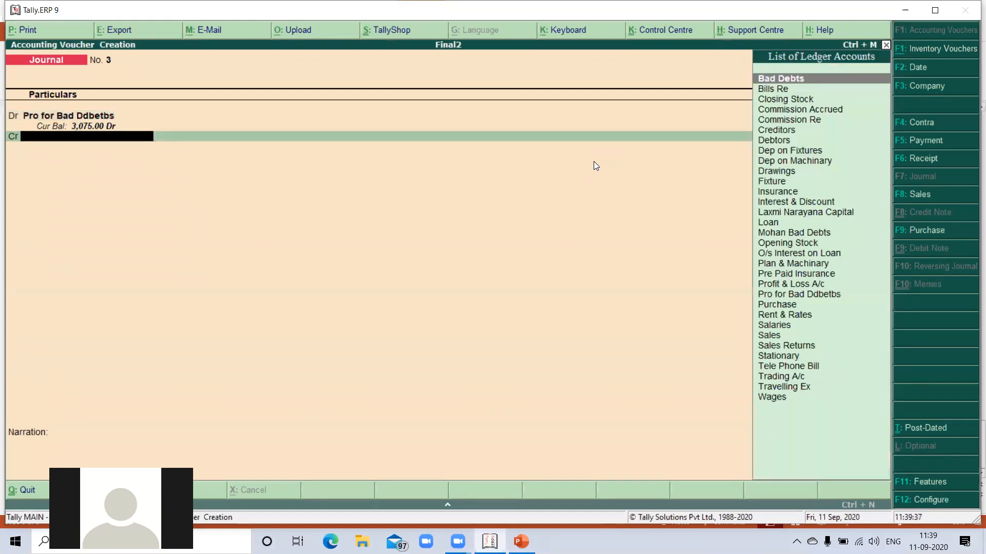
- Credit Debtors with 3,075.00 On Account in the bad debts provision journal, leave the narration empty and save the voucher
text(De)
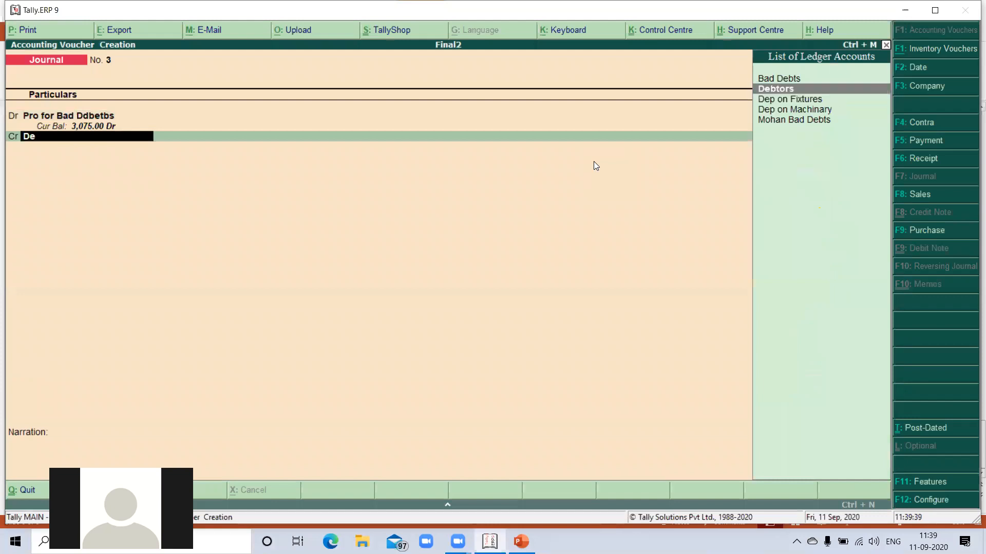
key(Return)
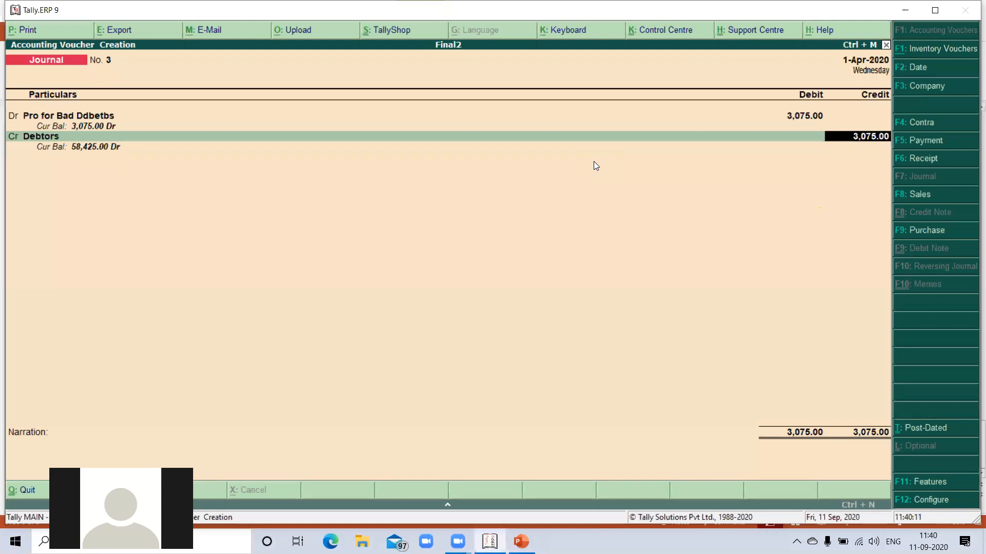
key(Return)
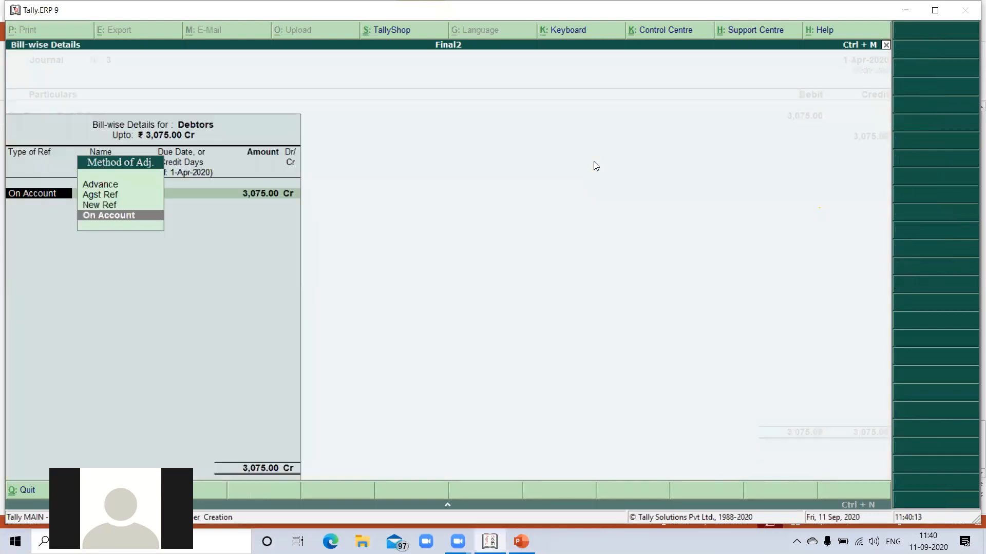
key(Return)
key(Return)
key(Return)
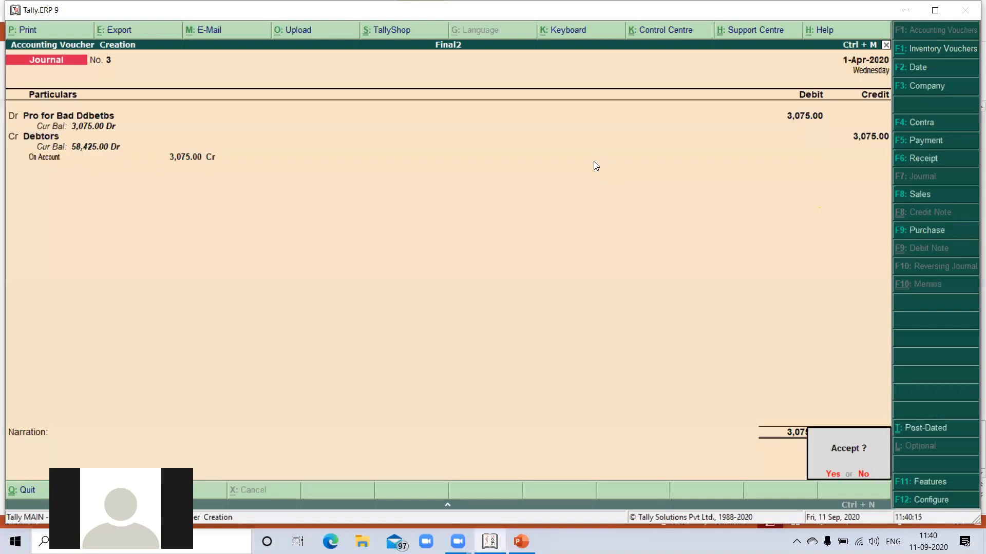
key(Return)
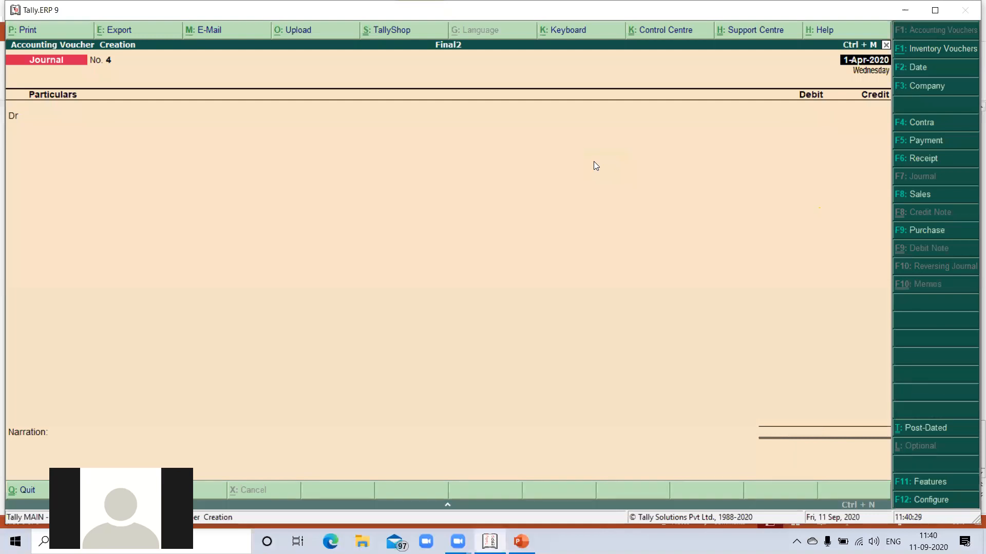
- Debit Plan & Machinary with 1200 in the new journal voucher, keeping the date 1-Apr-2020
key(Return)
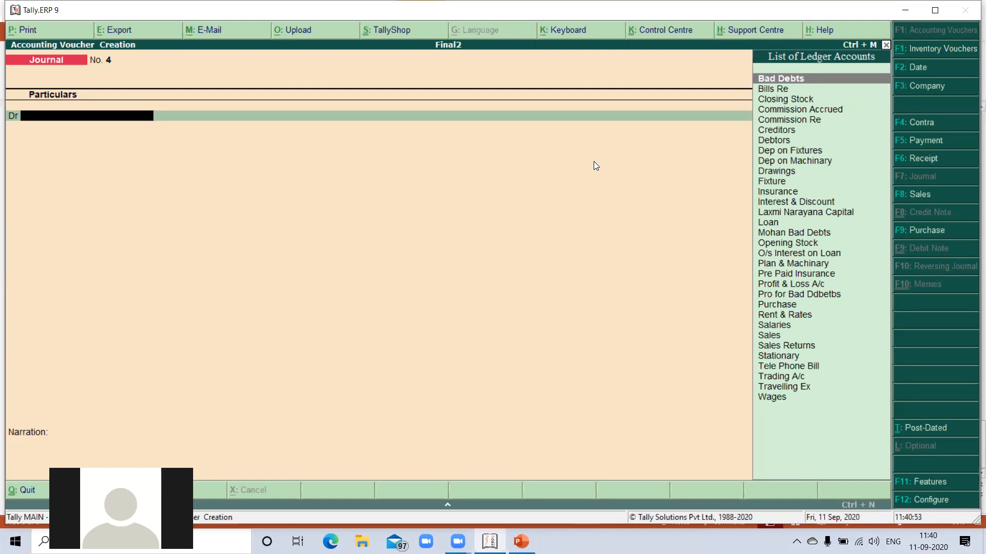
text(P)
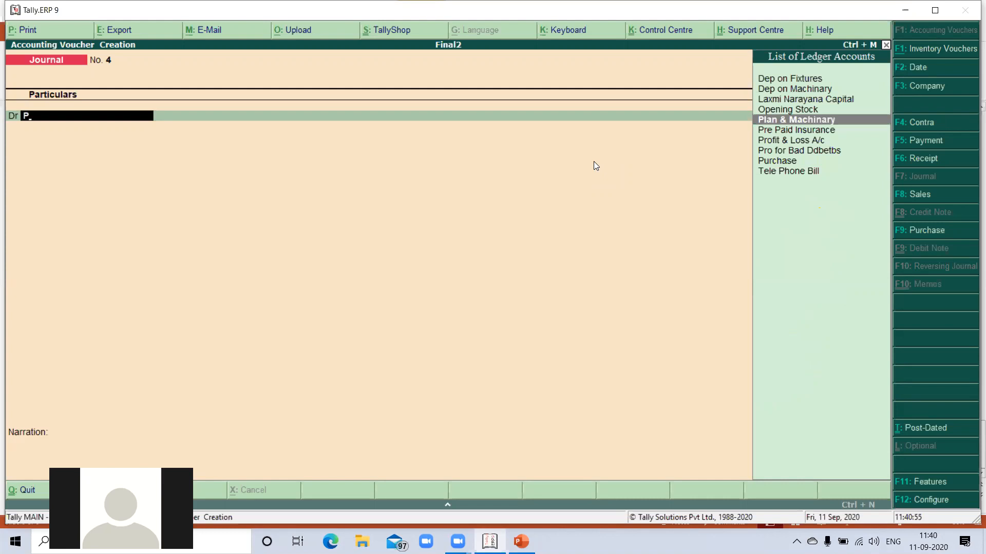
key(Return)
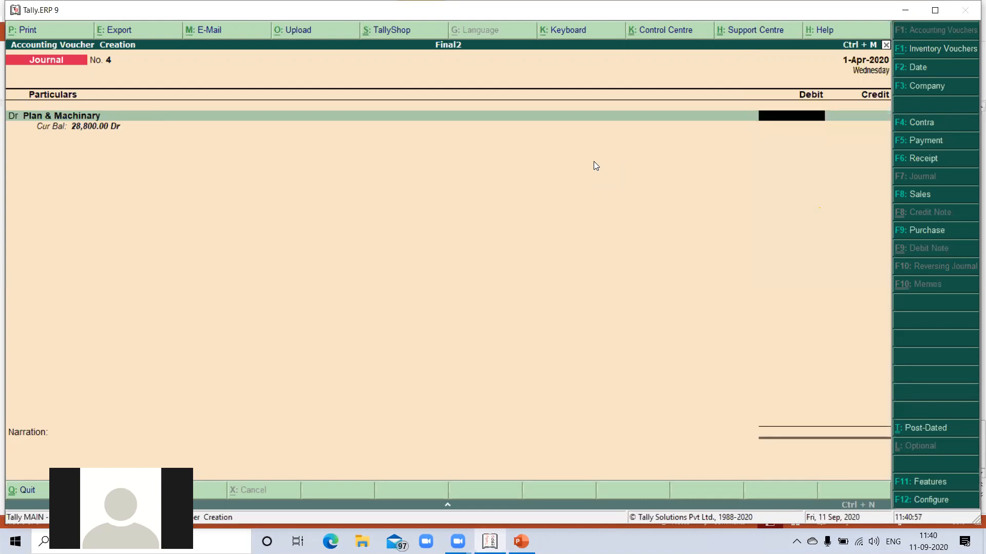
text(1200)
key(Return)
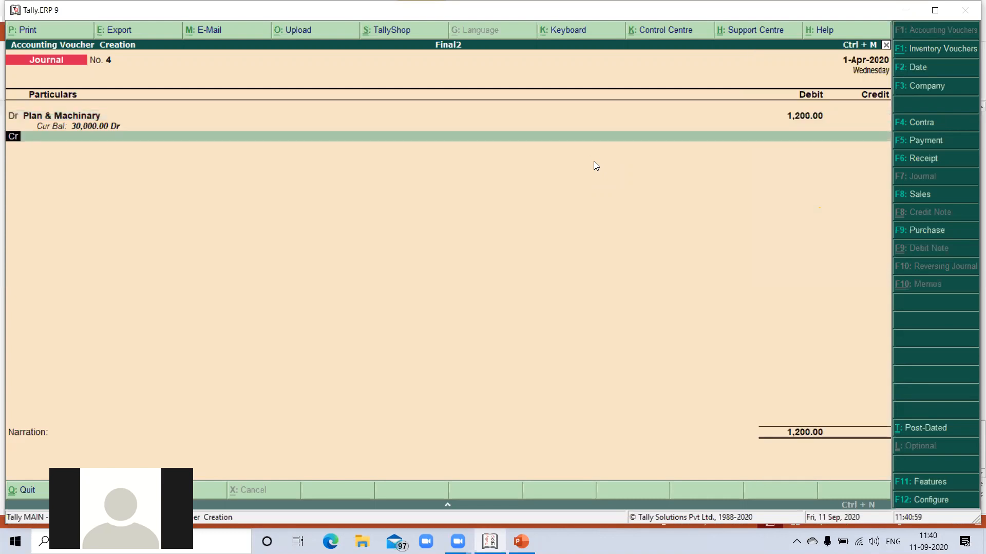
key(Return)
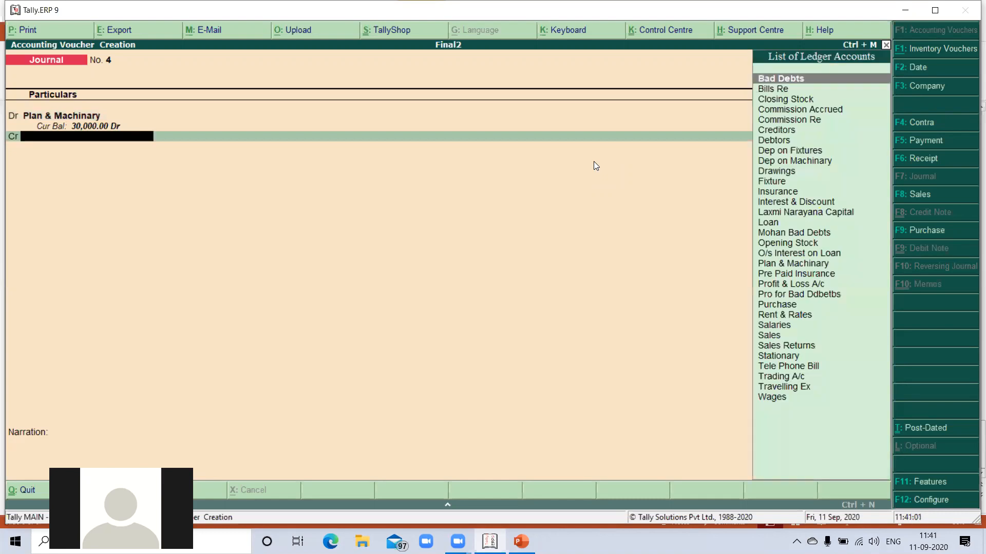
- Credit Wages with 1,200.00 against Plan & Machinary, leave the narration empty and save the journal voucher
text(Wa)
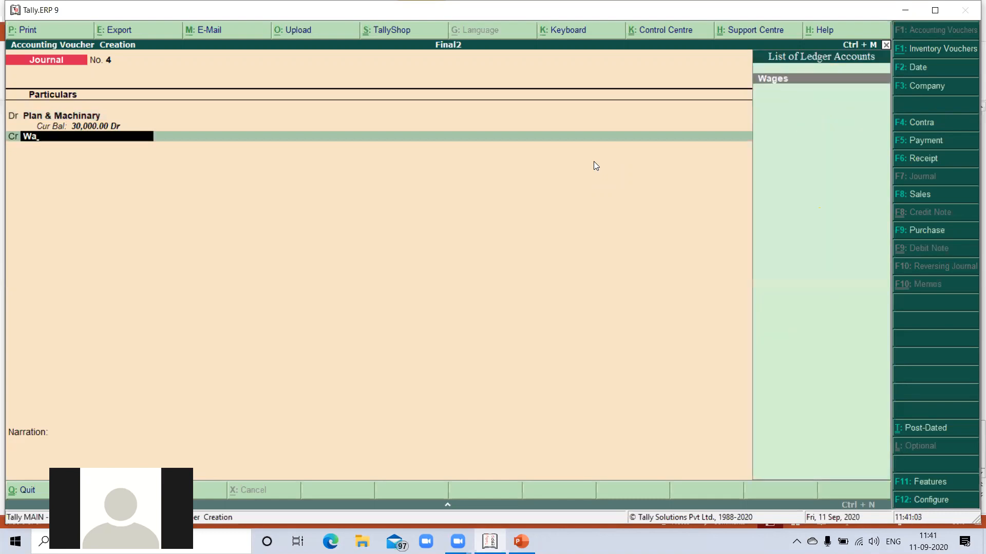
key(Return)
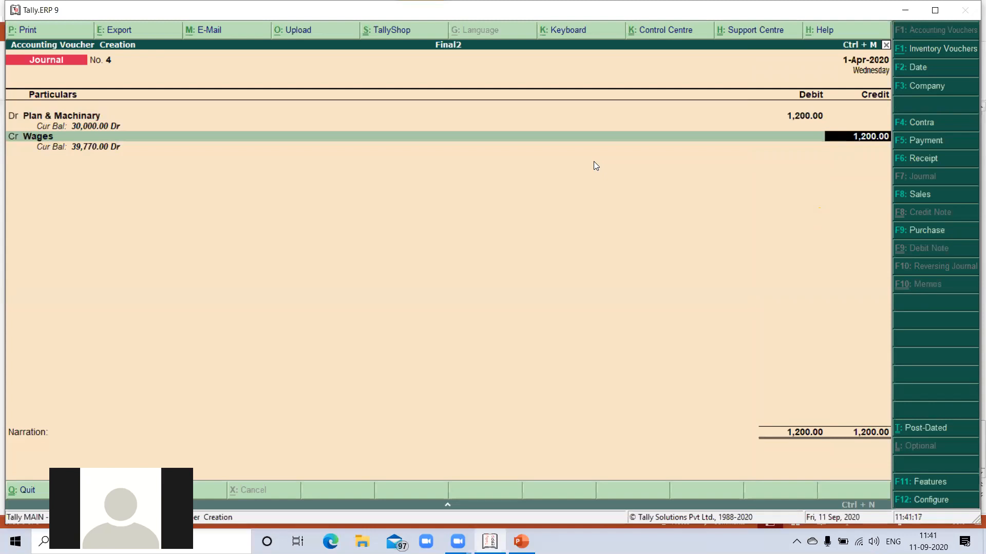
key(Return)
key(Return)
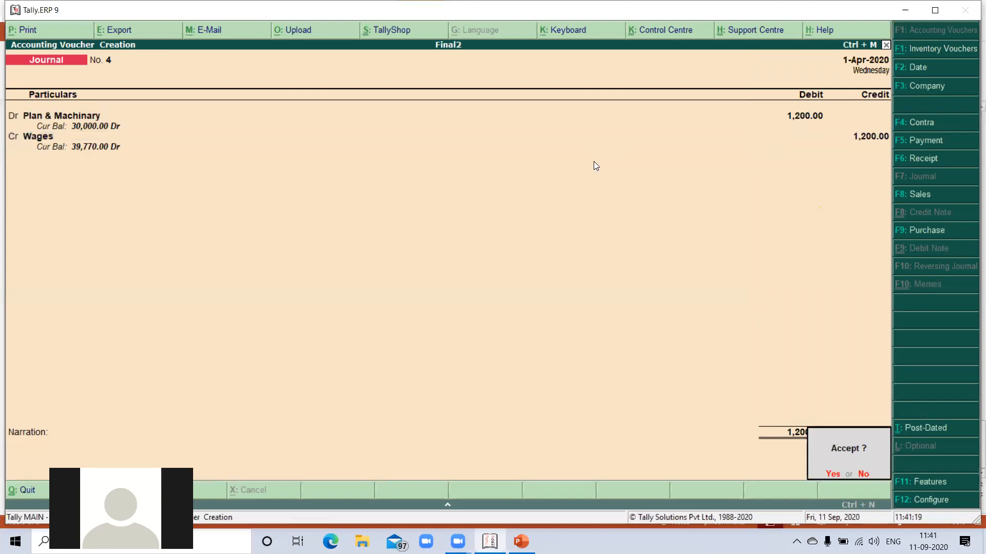
key(Return)
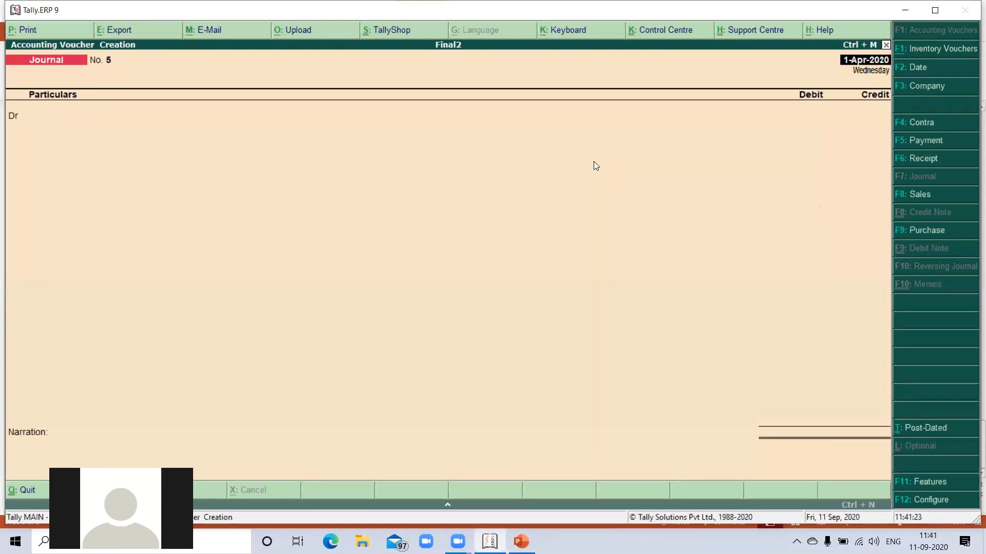
- Debit Dep on Machinary with 1500 in the new journal voucher, keeping the date 1-Apr-2020
key(Return)
text(De)
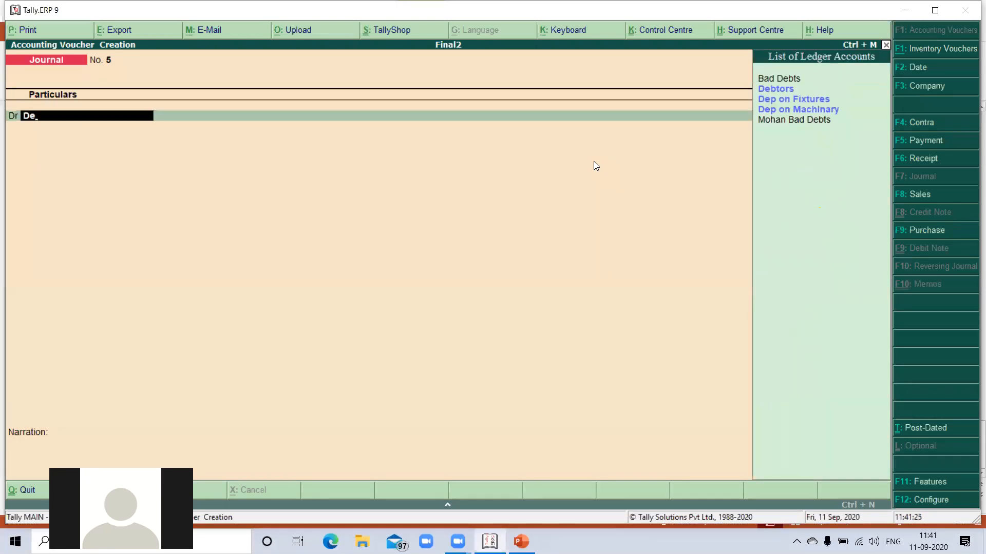
key(Down)
key(Down)
key(Down)
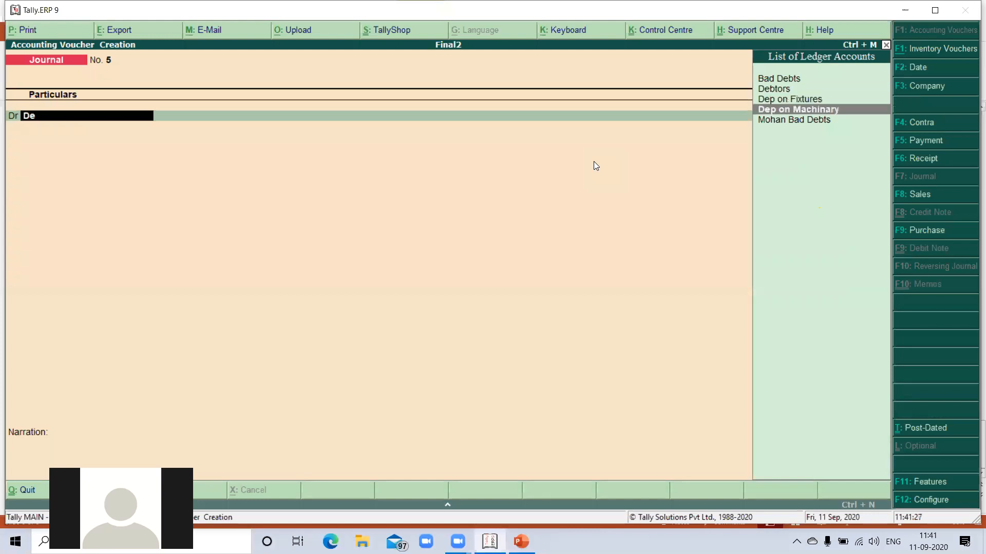
key(Return)
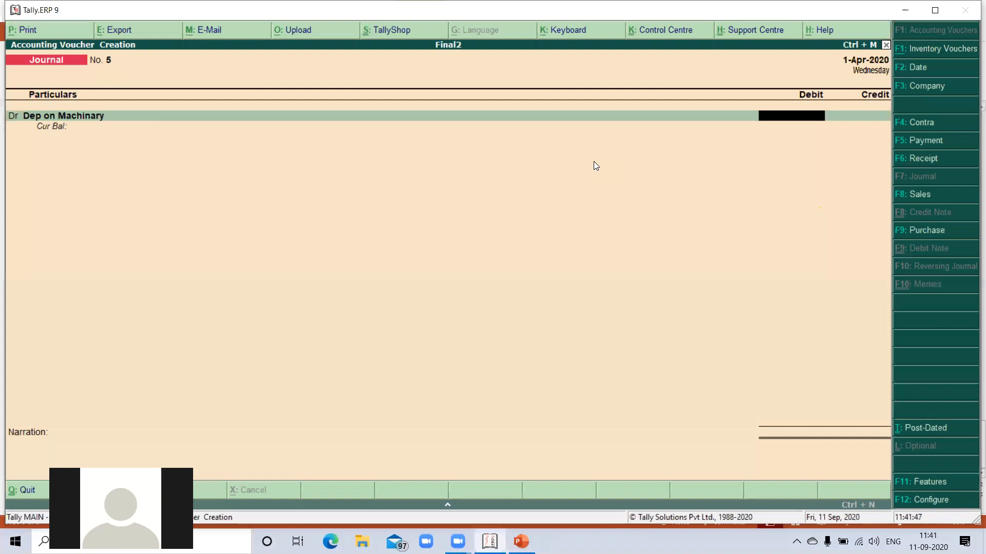
text(1500)
key(Return)
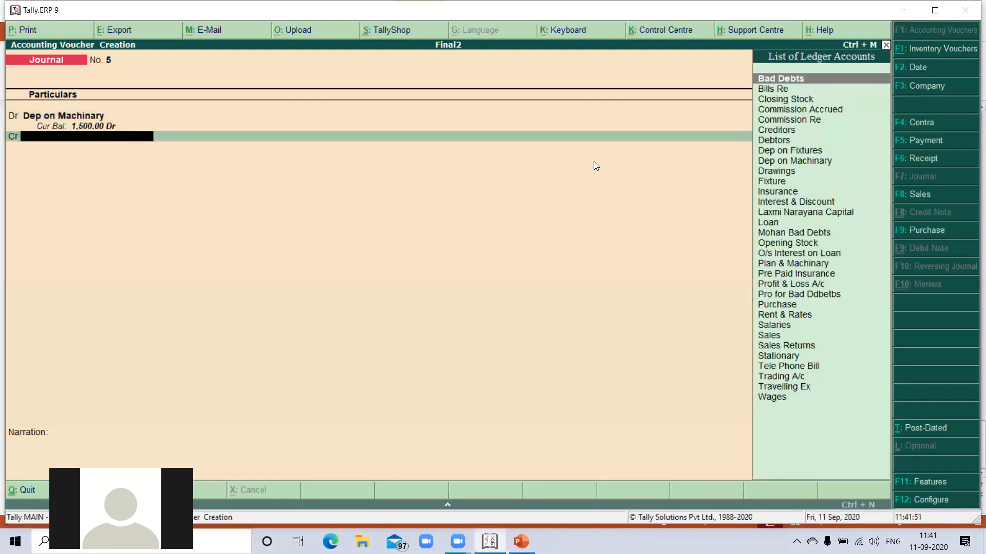
- Credit Plan & Machinary with the matching 1,500 in the machinery depreciation journal, leave the narration empty and save the voucher
text(pl)
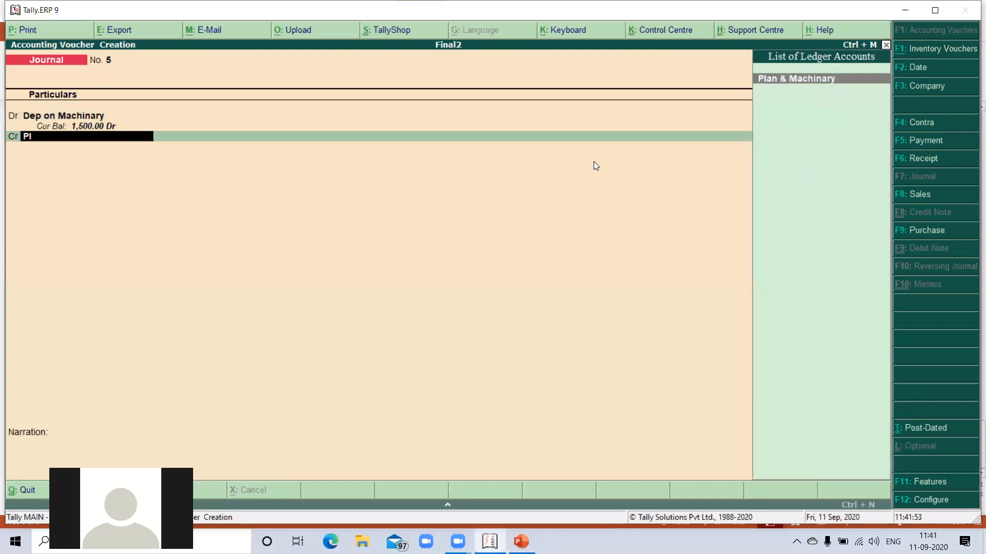
key(Return)
key(Return)
key(Return)
key(Return)
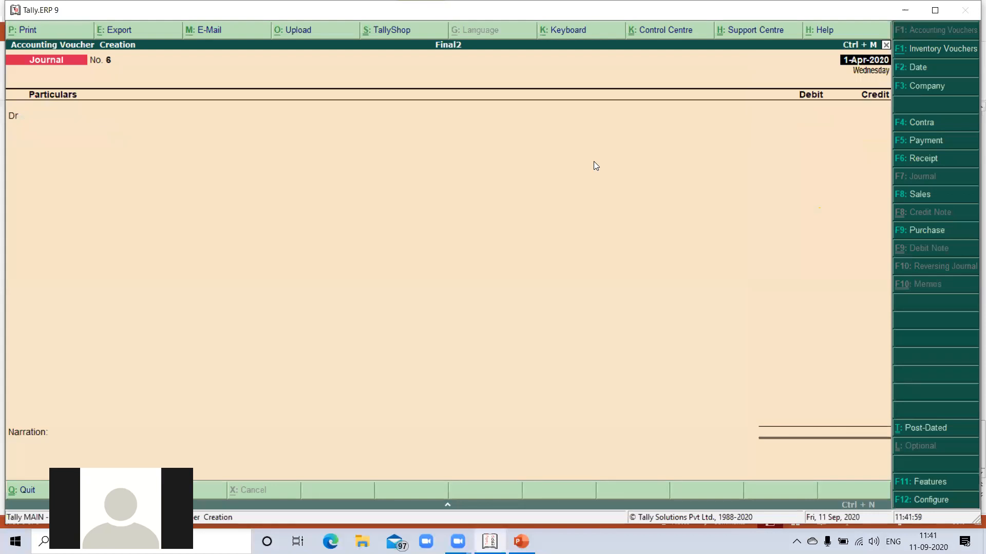
- Debit Dep on Fixtures with 897 in the new journal voucher
text(De)
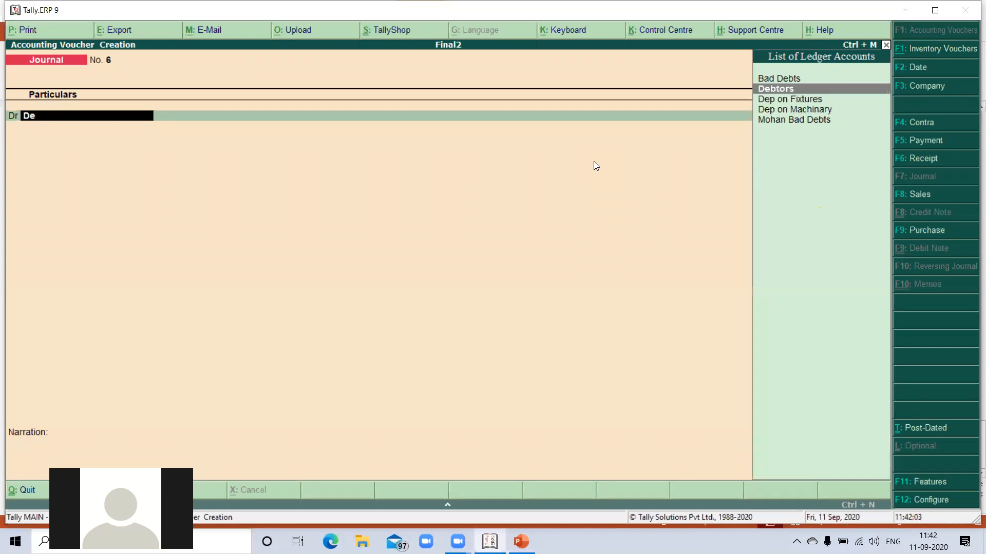
key(Down)
key(Return)
text(897)
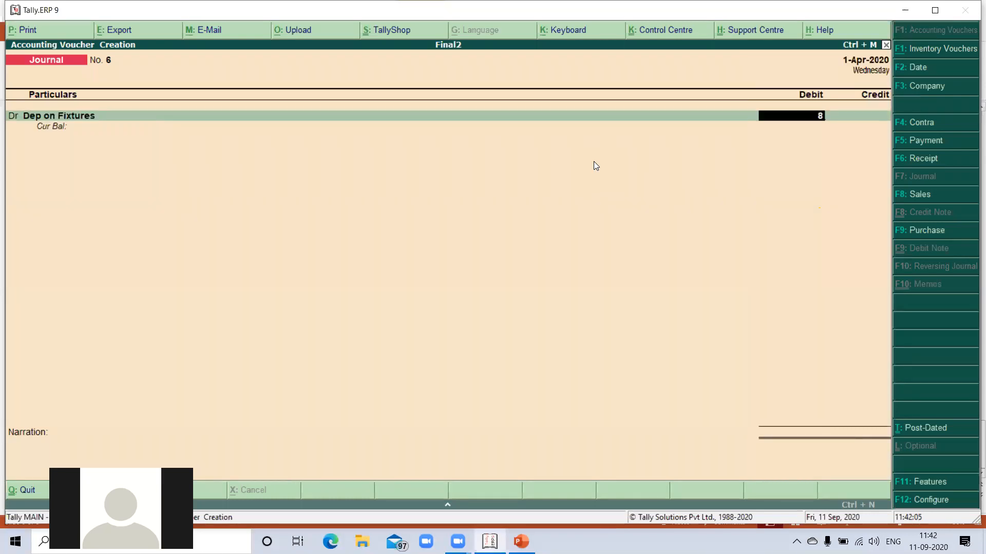
key(Return)
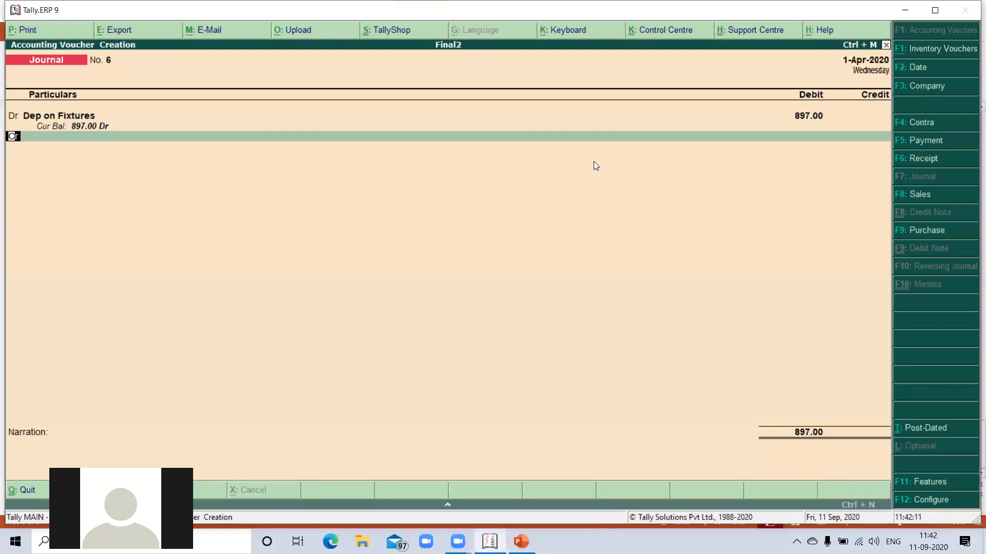
key(Return)
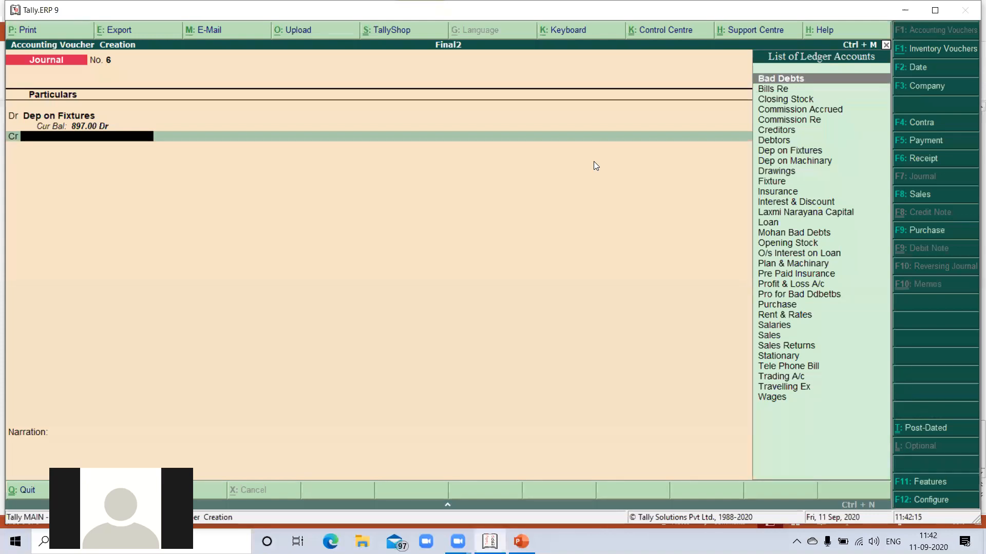
- Credit Fixture with the matching 897 in the fixtures depreciation journal, leave the narration empty and save the voucher
text(F)
key(Return)
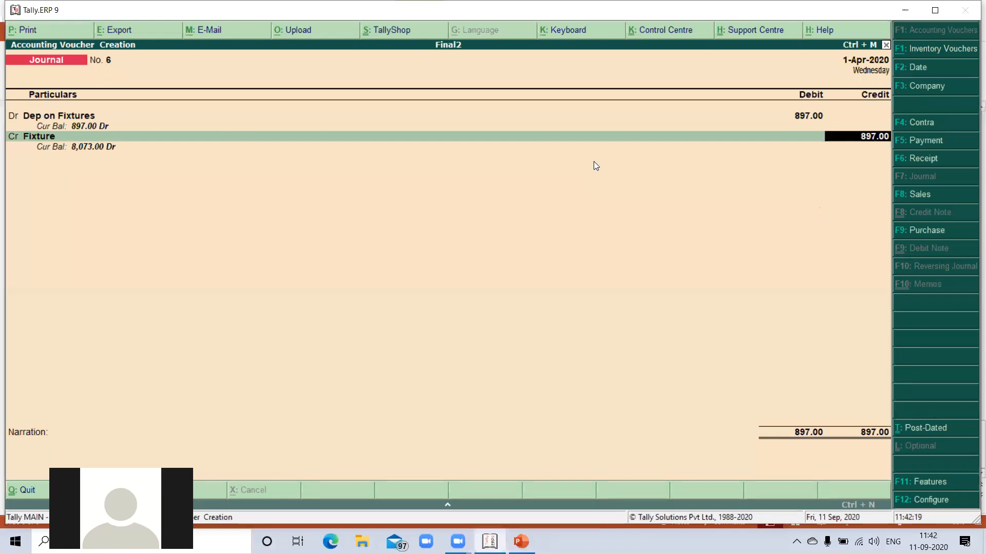
key(Return)
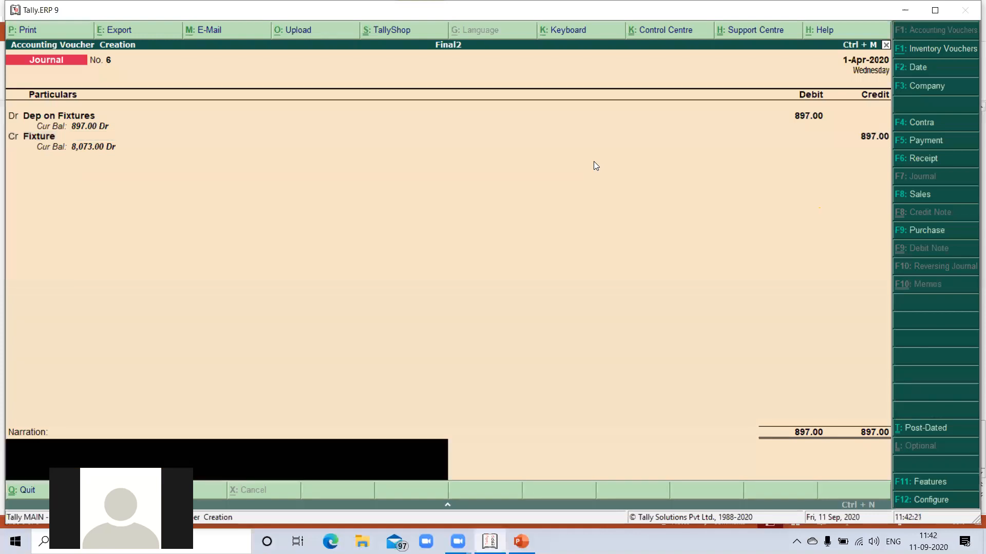
key(Return)
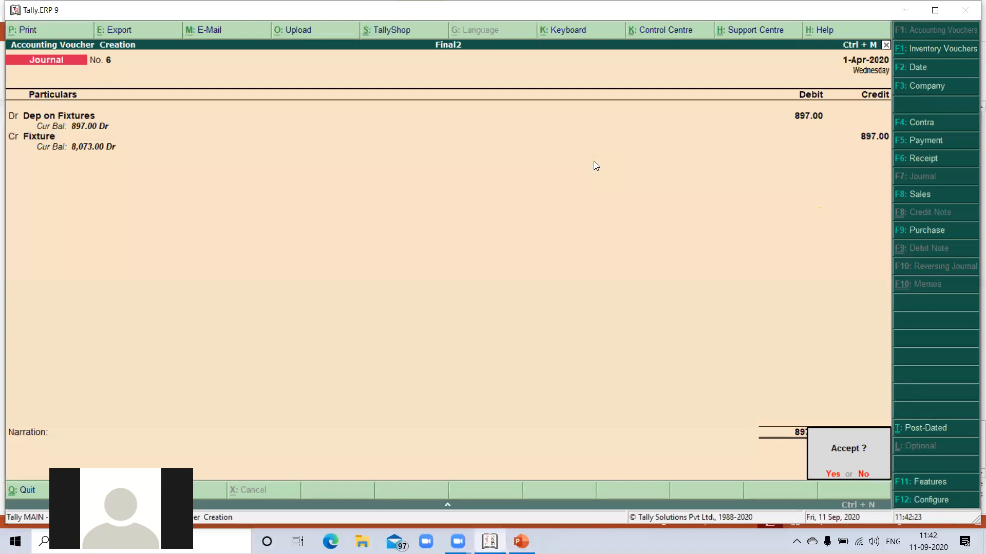
key(Return)
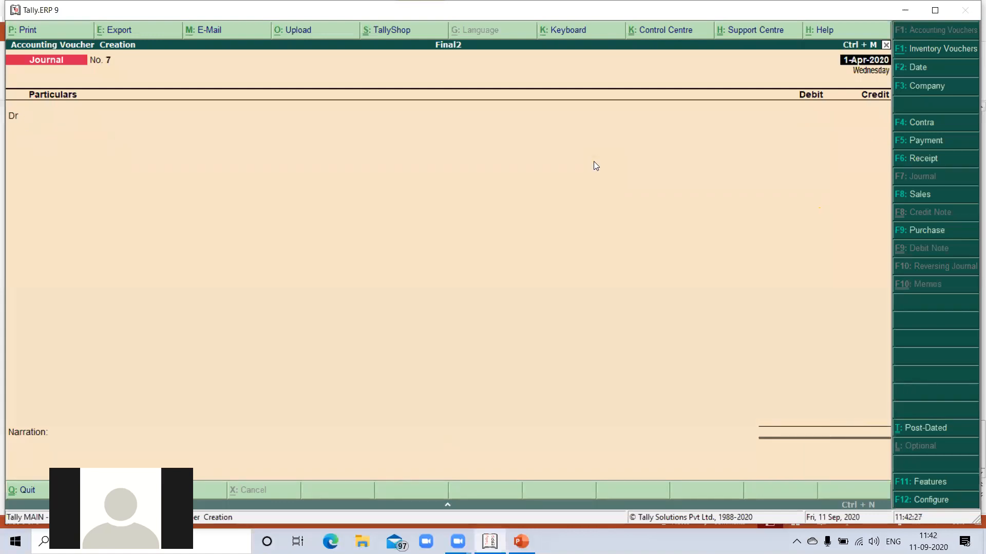
- Debit Commission Accrued with 600 in the new journal voucher, keeping the date 1-Apr-2020
key(Return)
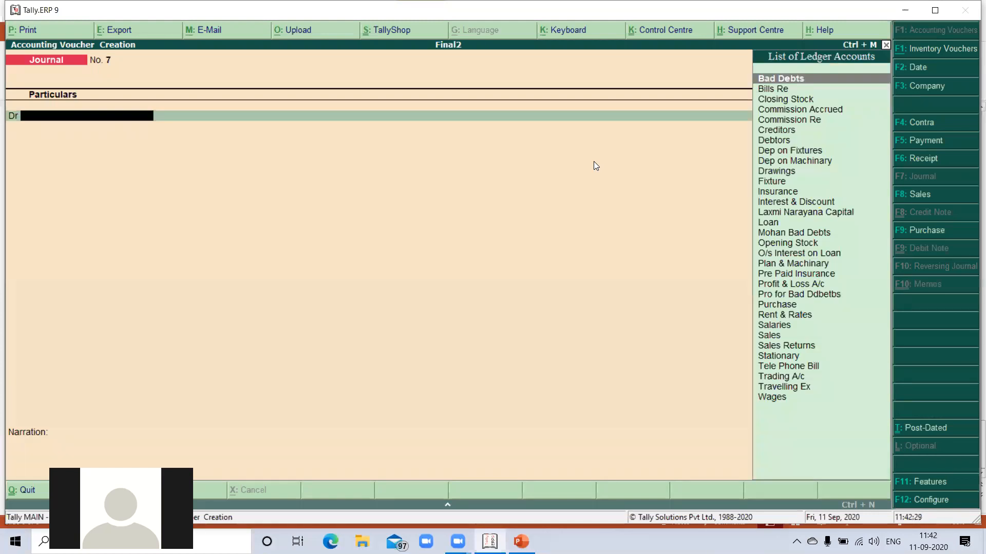
text(Co)
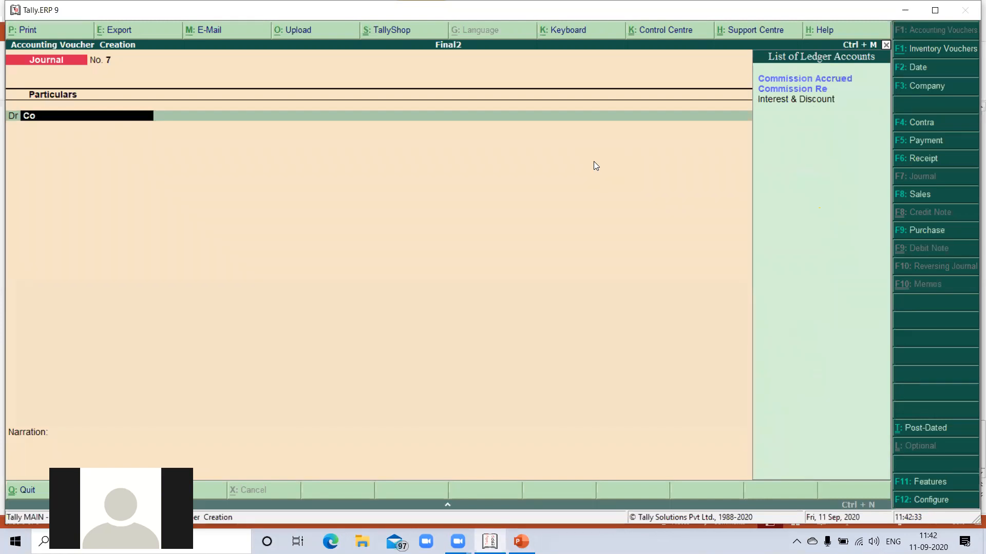
key(Return)
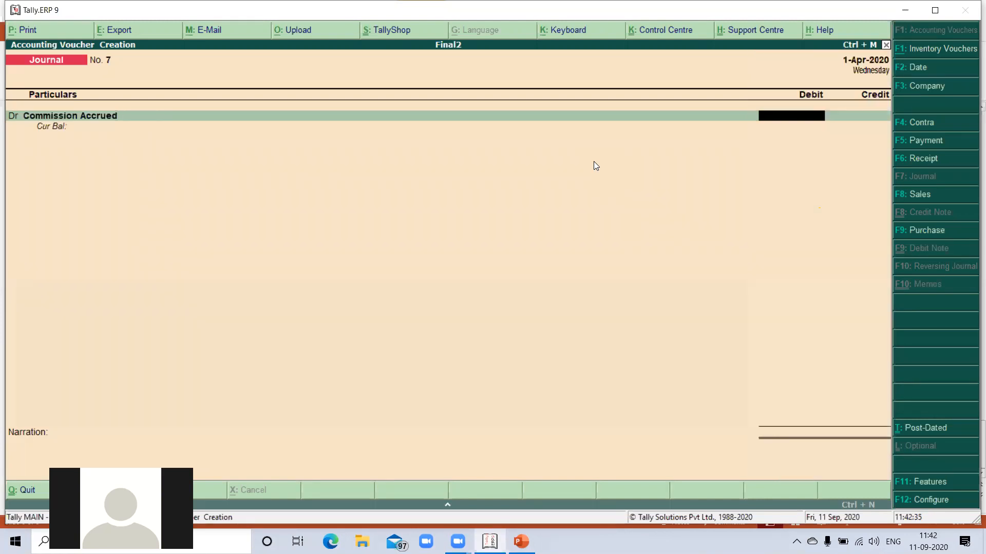
text(600)
key(Return)
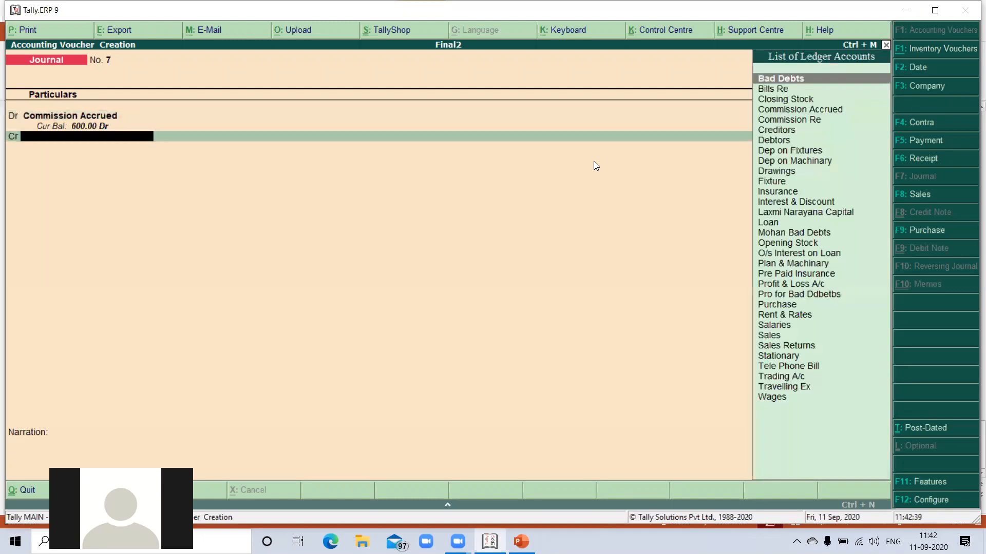
- Credit Commission Re with the matching 600 against Commission Accrued, leave the narration empty and save the voucher
text(Co)
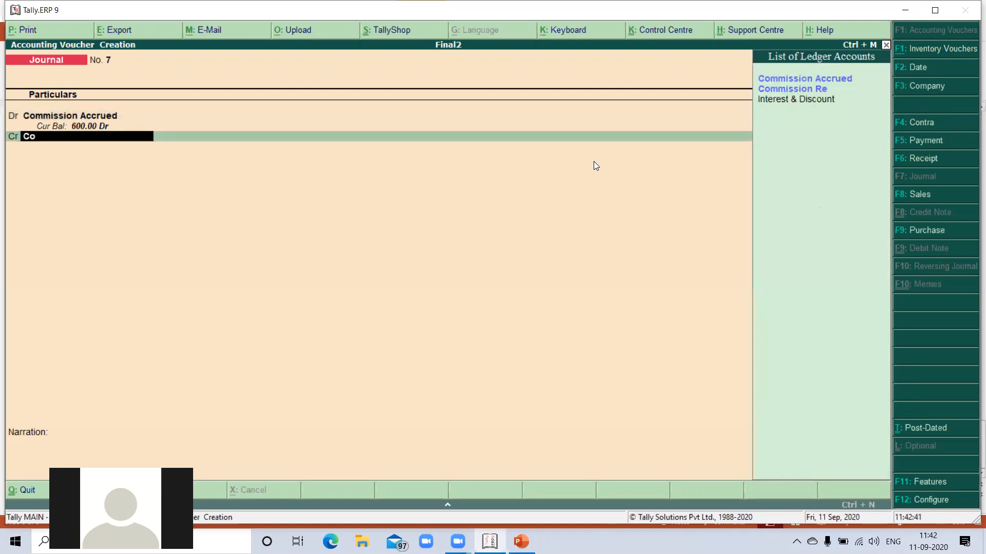
key(Down)
key(Return)
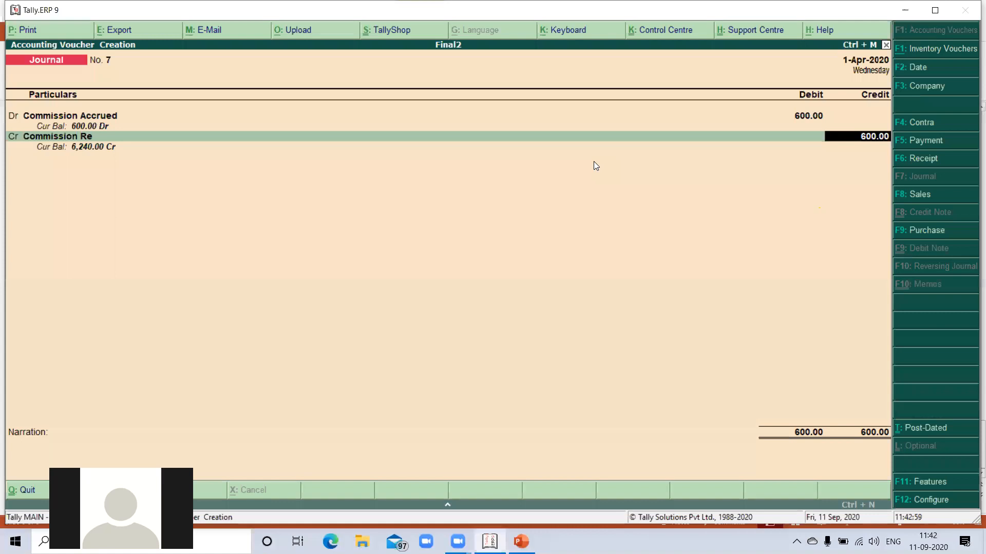
key(Return)
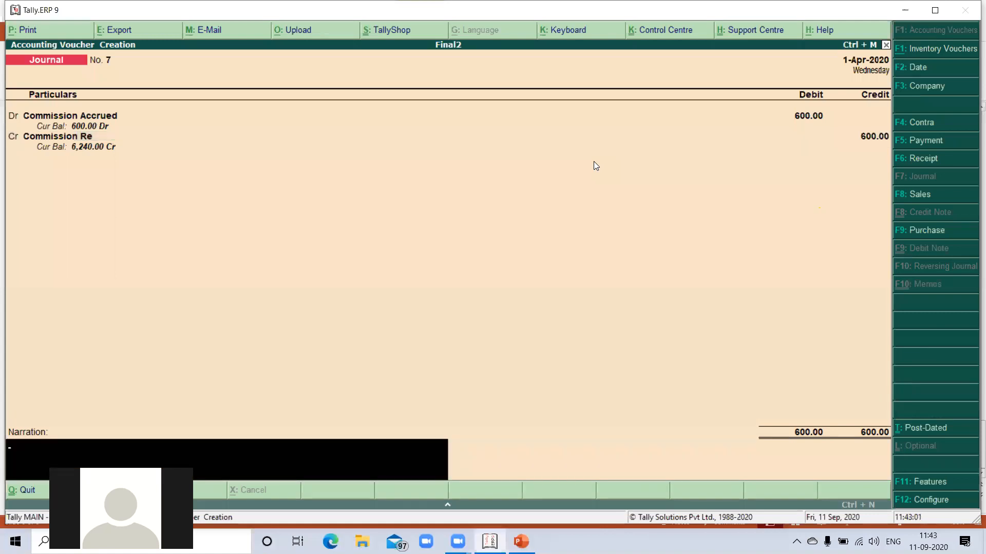
key(Return)
key(Return)
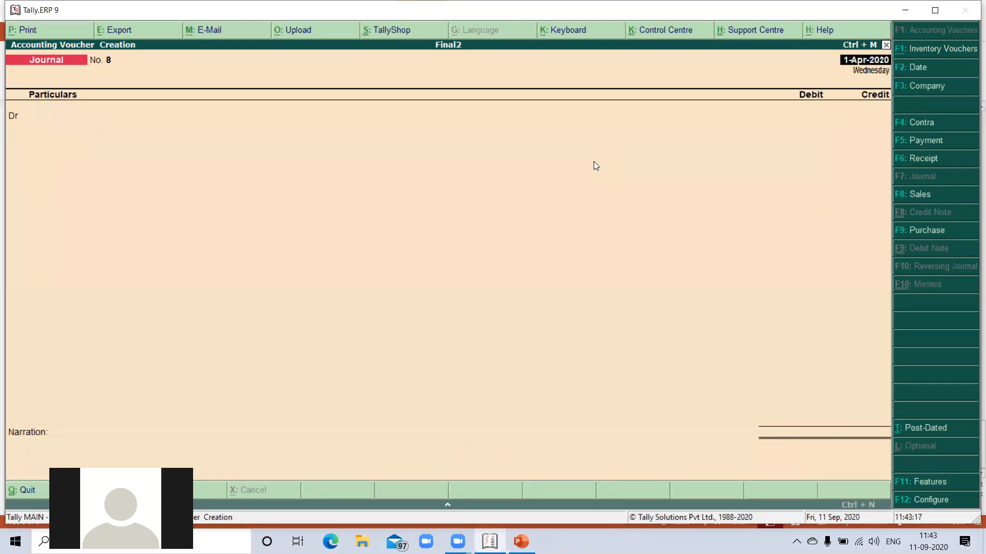
- Calculate the yearly and monthly loan interest in the built-in calculator with 20000*6/100 and 1200/12
key(ctrl+n)
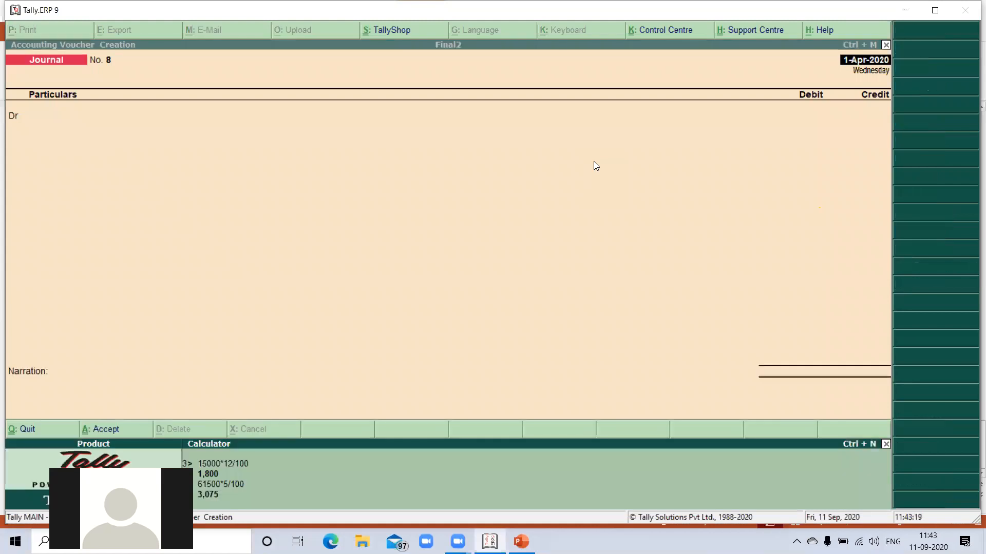
text(20000*6/100)
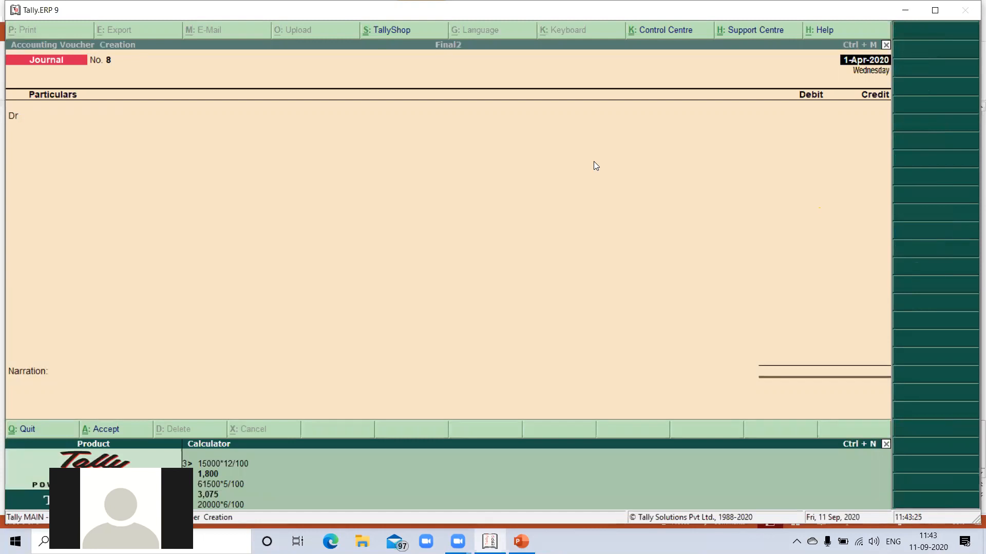
key(Return)
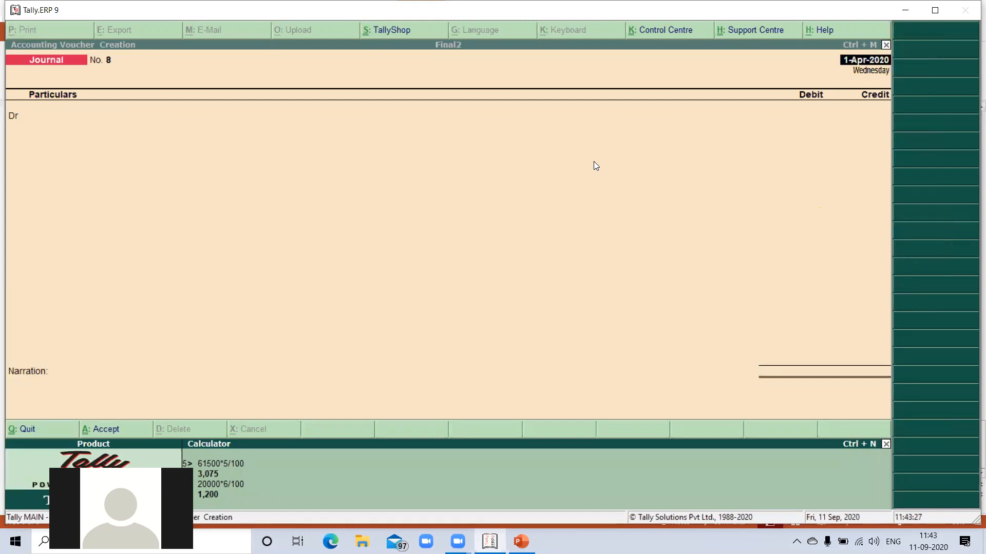
text(1200/12)
key(Return)
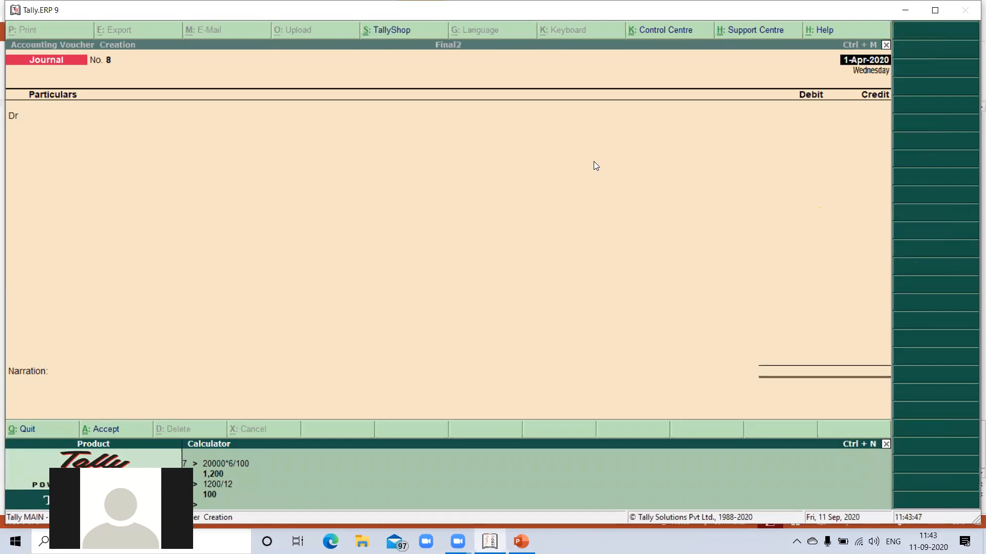
- Return to the new journal voucher and debit Interest & Discount with 200
key(ctrl+m)
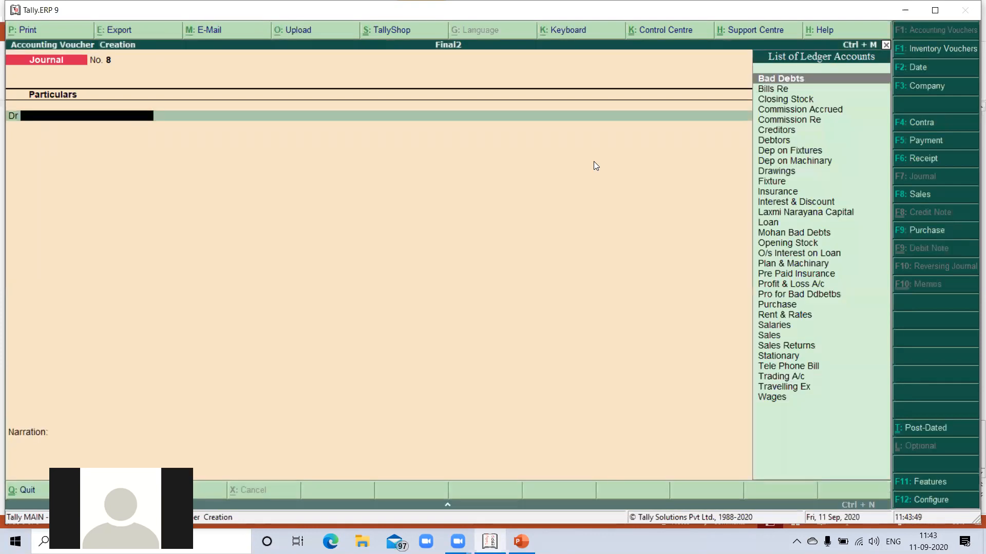
text(I)
key(Down)
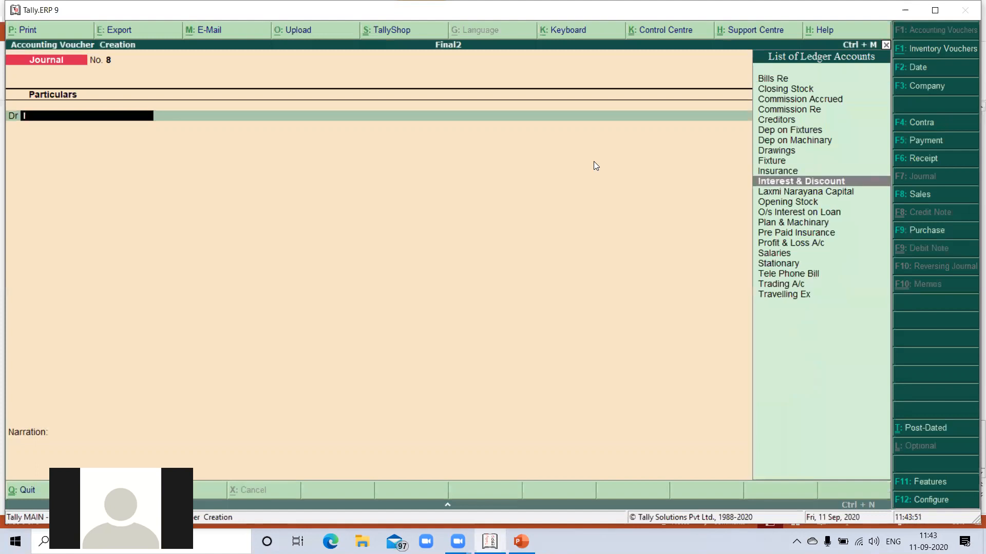
key(Return)
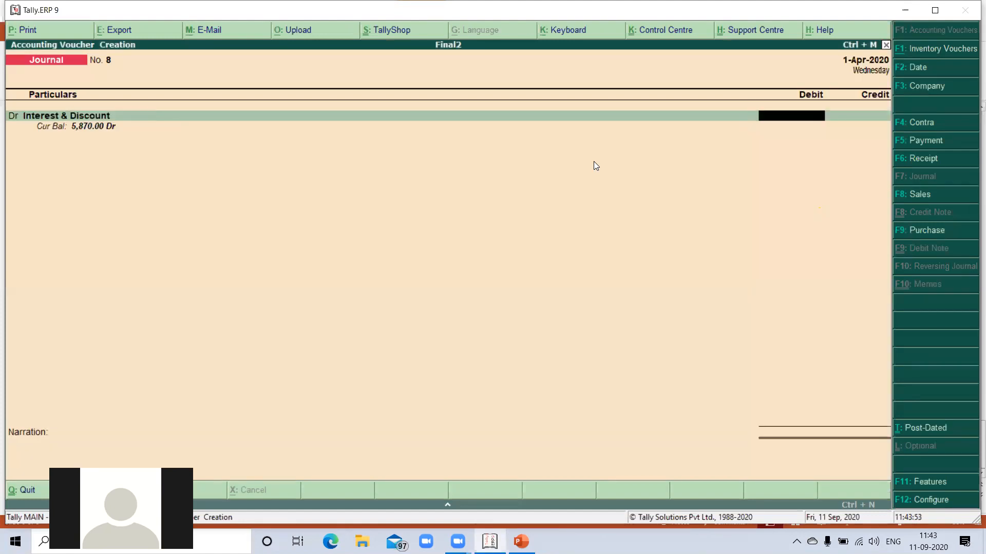
text(00)
key(Return)
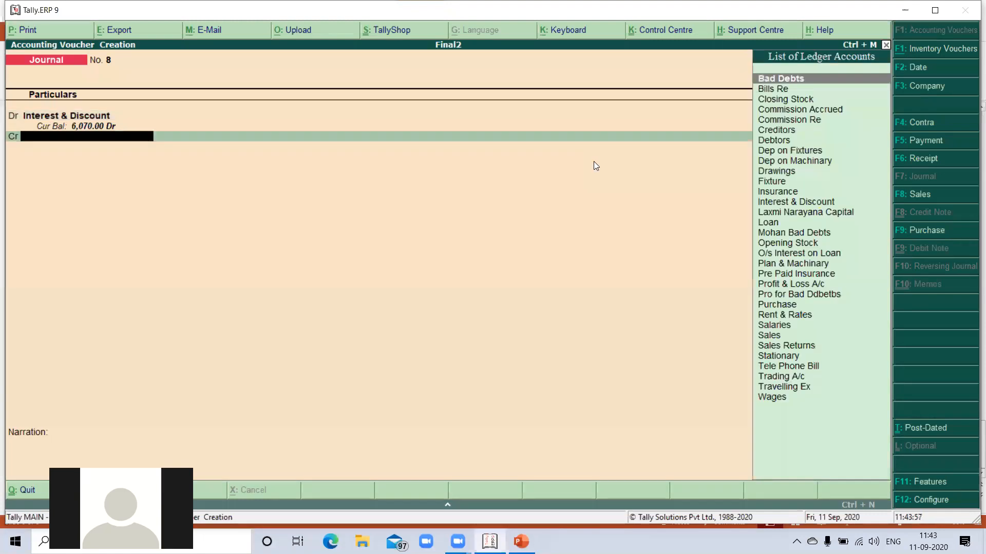
- Credit O/s Interest on Loan with the matching 200, leave the narration empty and save the journal voucher
text(O)
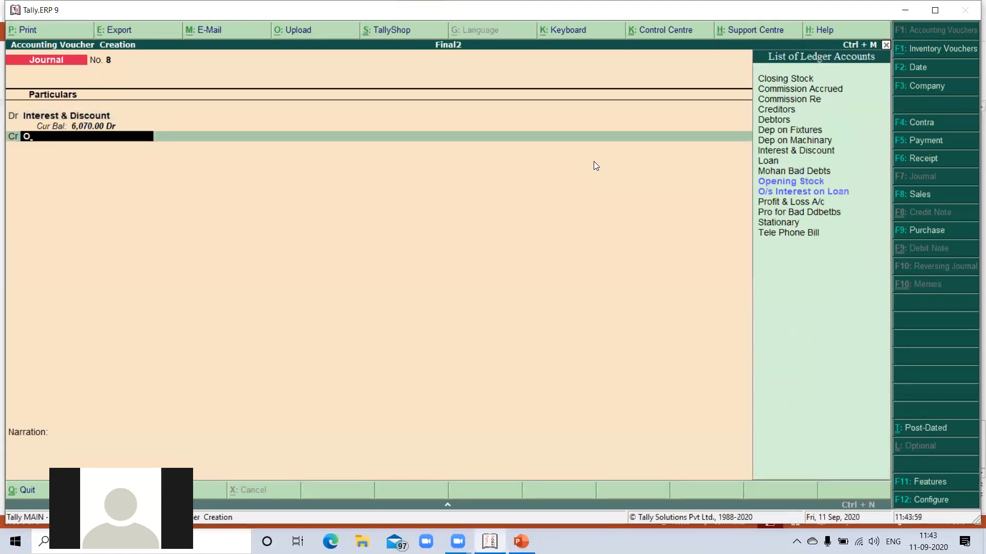
key(Down)
key(Return)
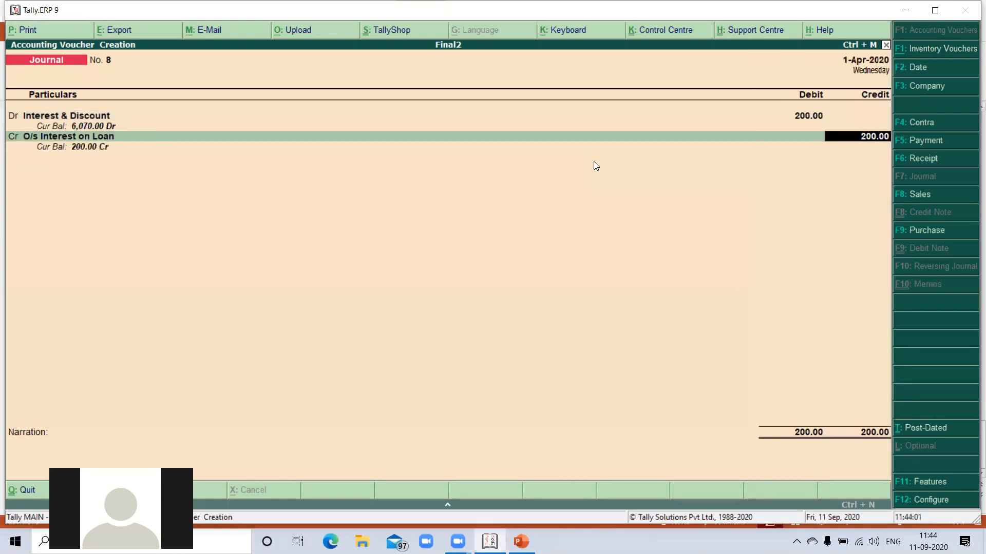
key(Return)
key(Return)
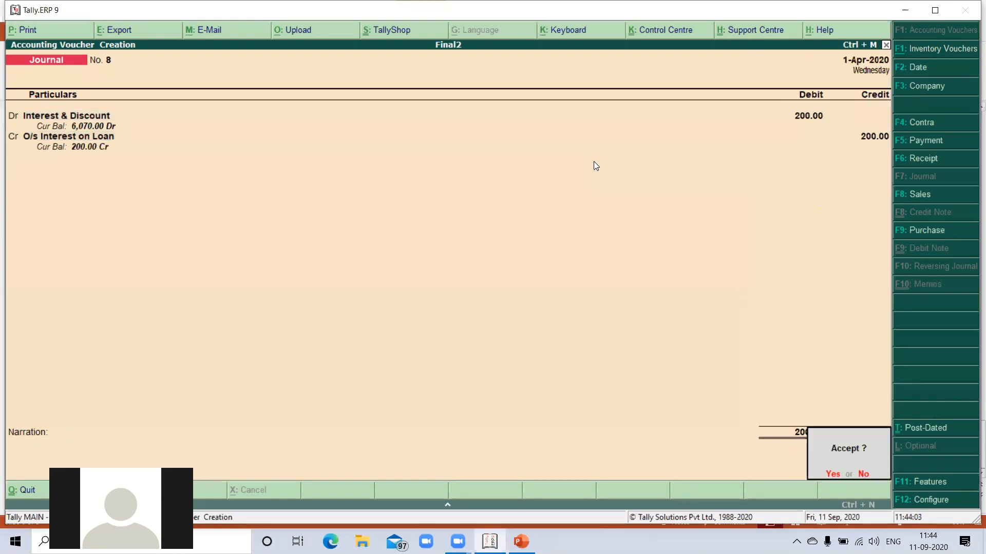
key(Return)
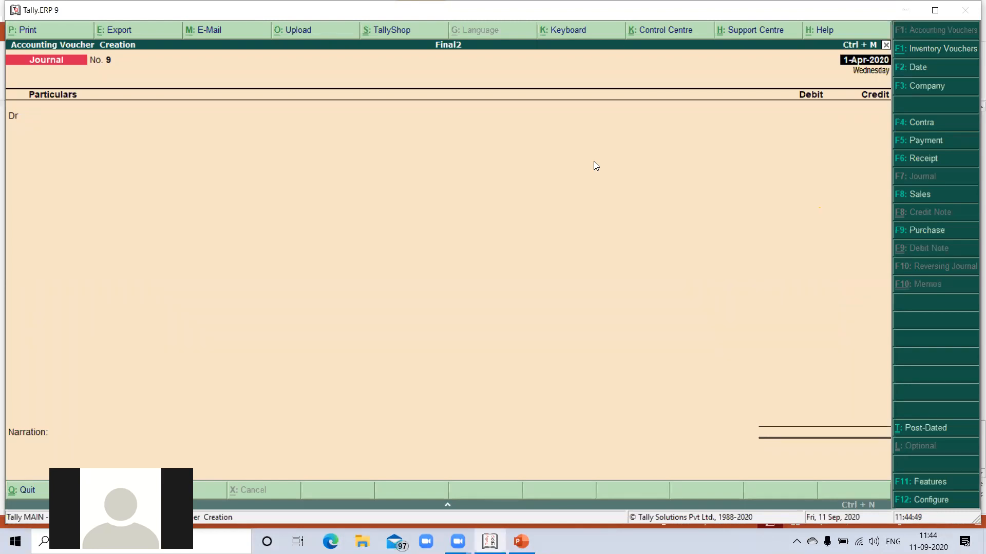
- Debit Pre Paid Insurance with 150 in the new journal voucher, keeping the date 1-Apr-2020
key(Return)
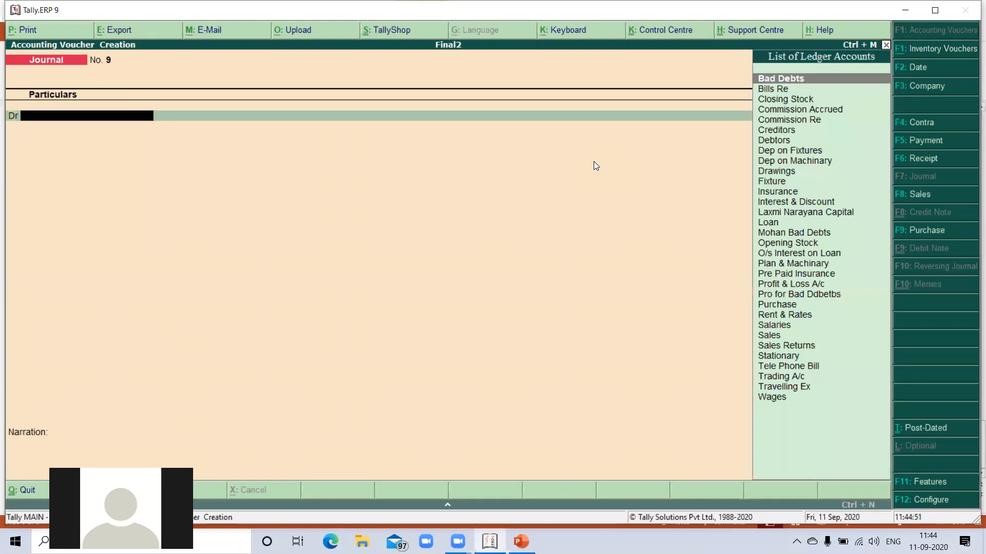
text(Pre)
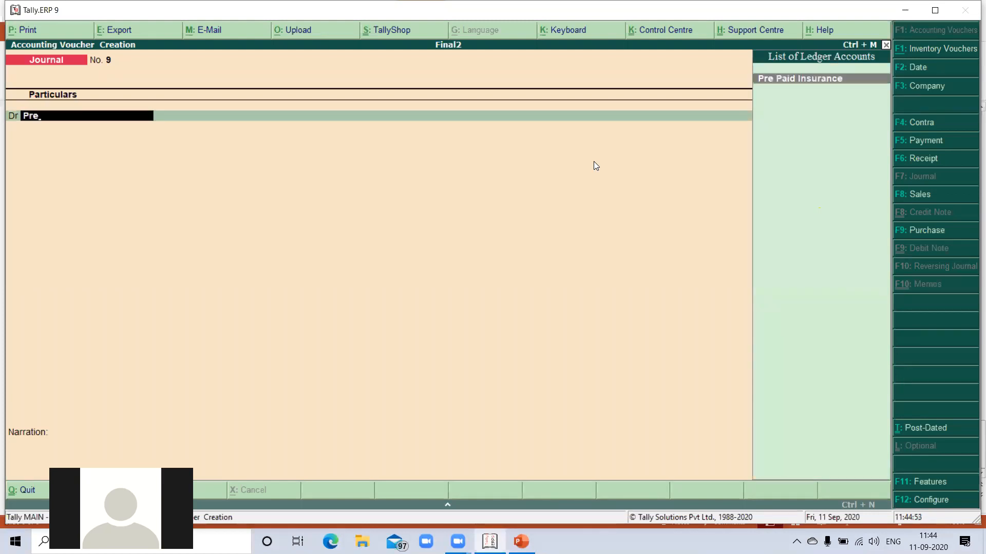
key(Return)
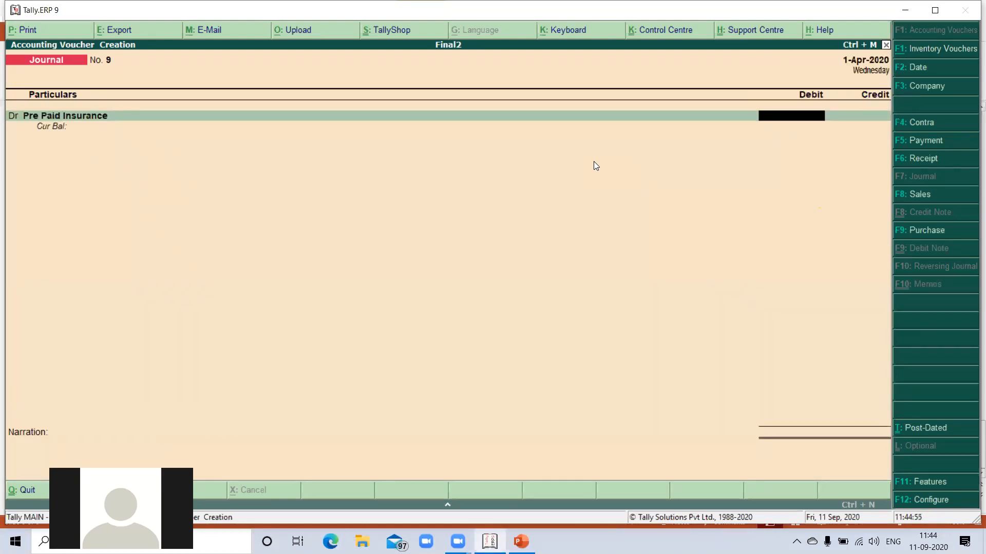
text(150)
key(Return)
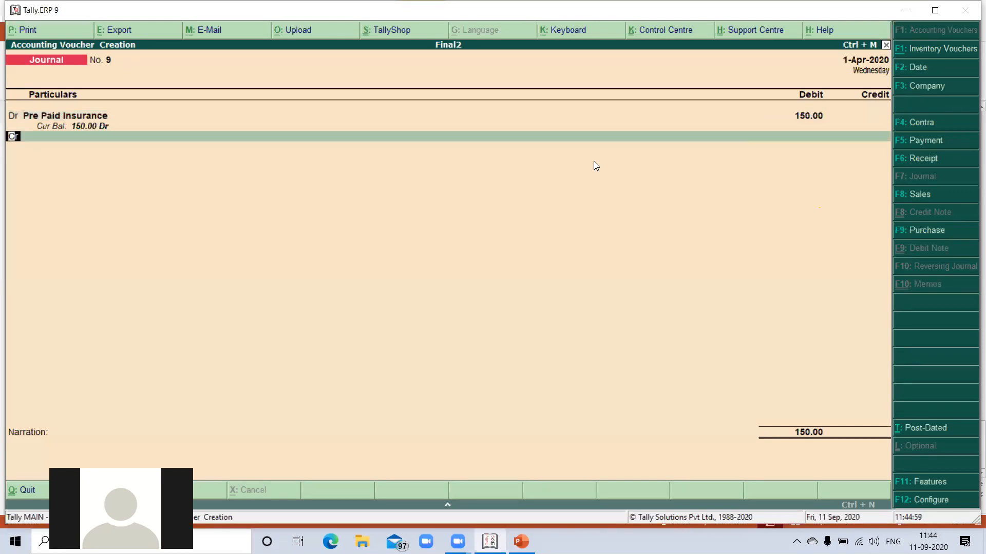
- Credit Insurance with the matching 150 against Pre Paid Insurance, leave the narration empty and save the voucher
key(Return)
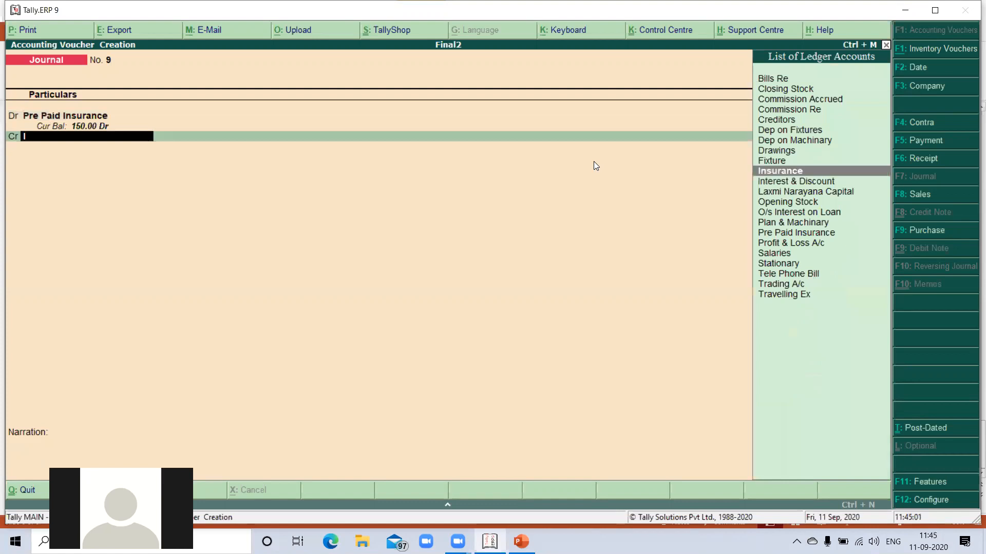
key(Return)
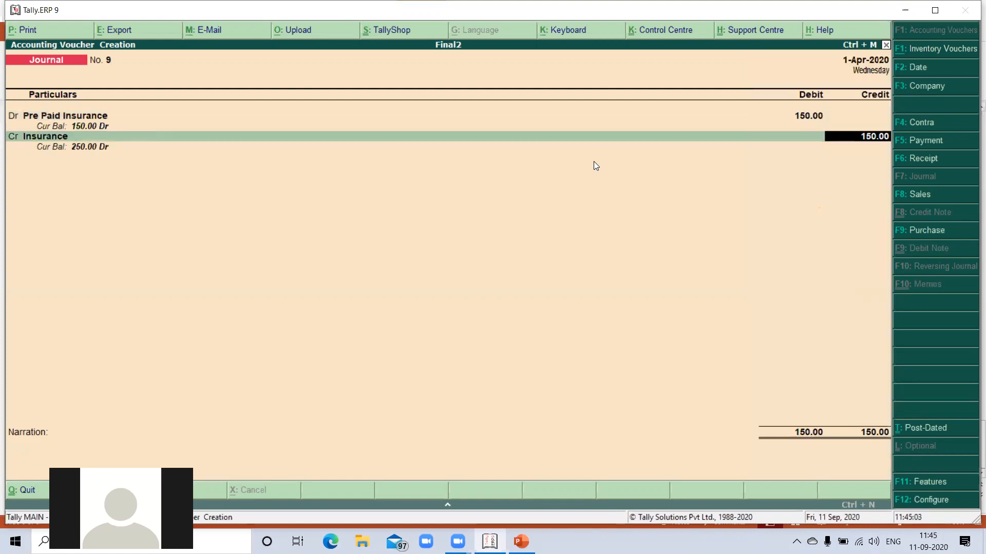
key(Return)
key(Return)
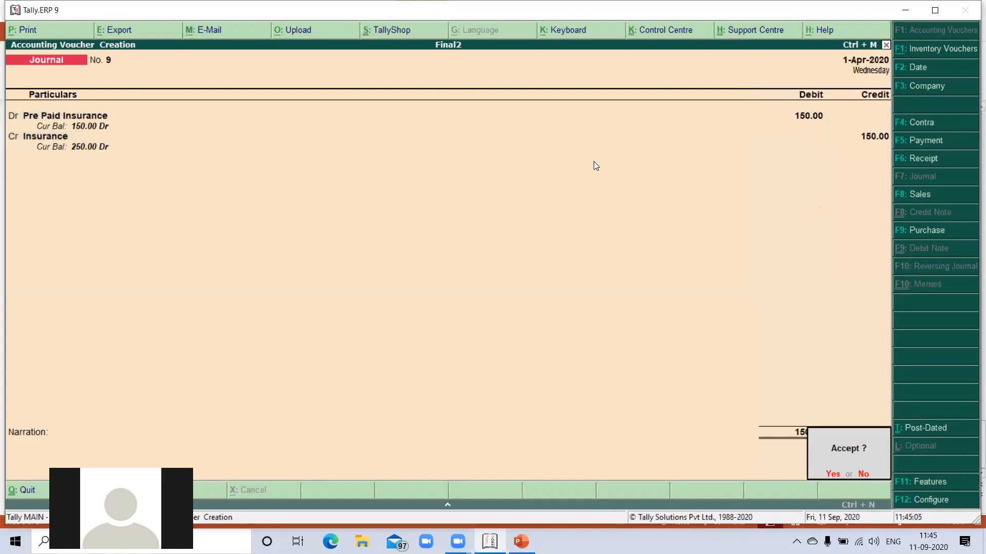
key(Return)
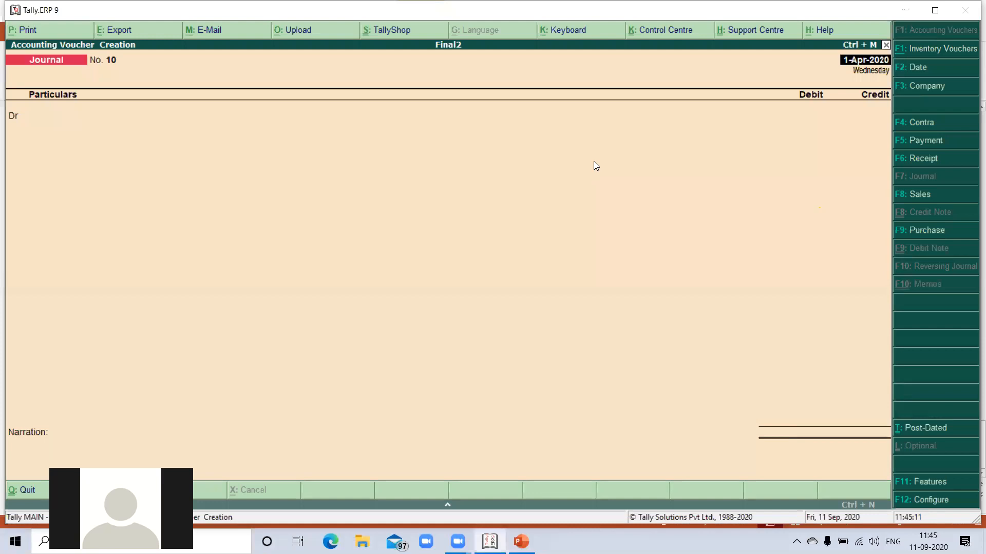
- Leave voucher entry without recording another journal and open the Profit & Loss A/c report of Final2
key(Escape)
key(Return)
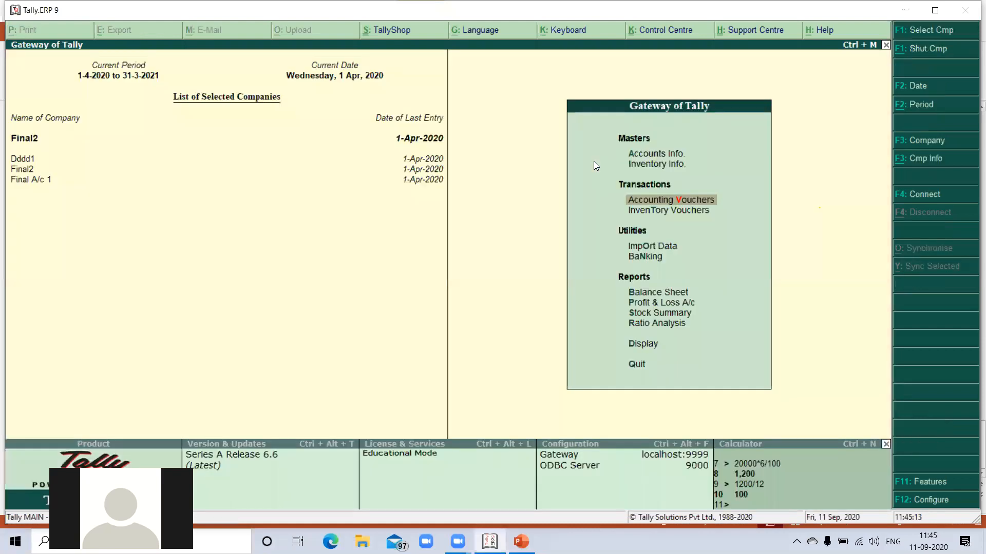
key(Down)
key(Down)
key(Down)
key(Down)
key(Down)
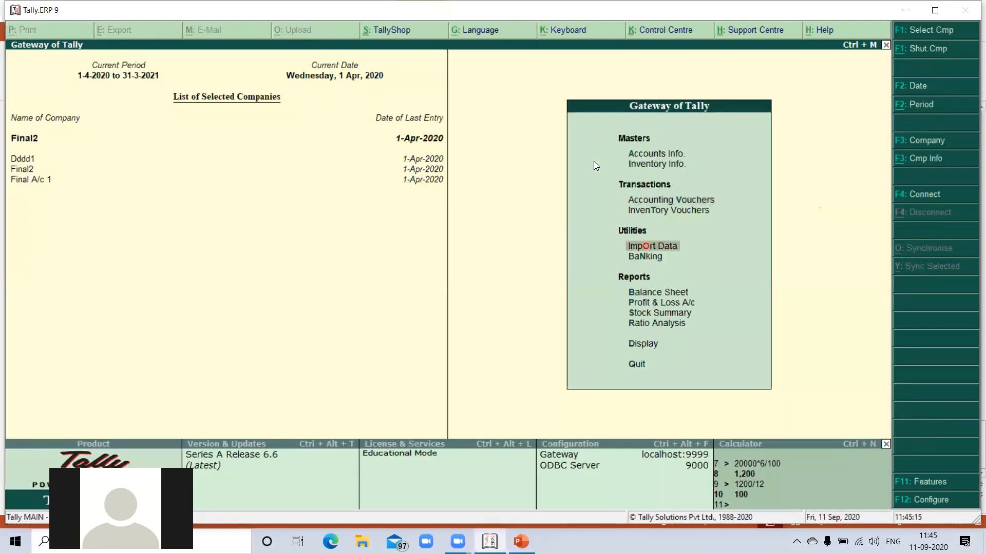
key(Return)
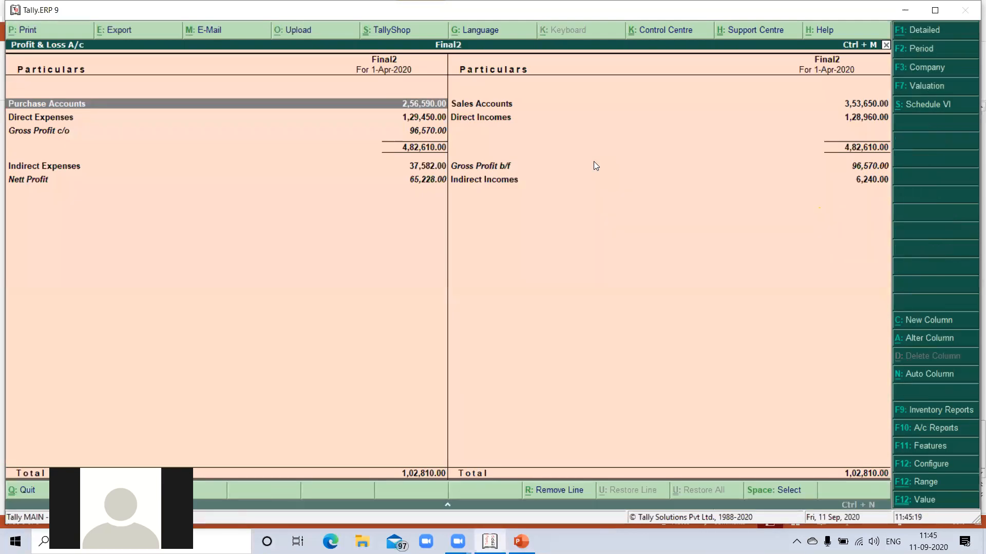
- Expand the Profit & Loss A/c to its detailed view and examine the Indirect Expenses ledgers down to O/s Interest on Loan
key(F1)
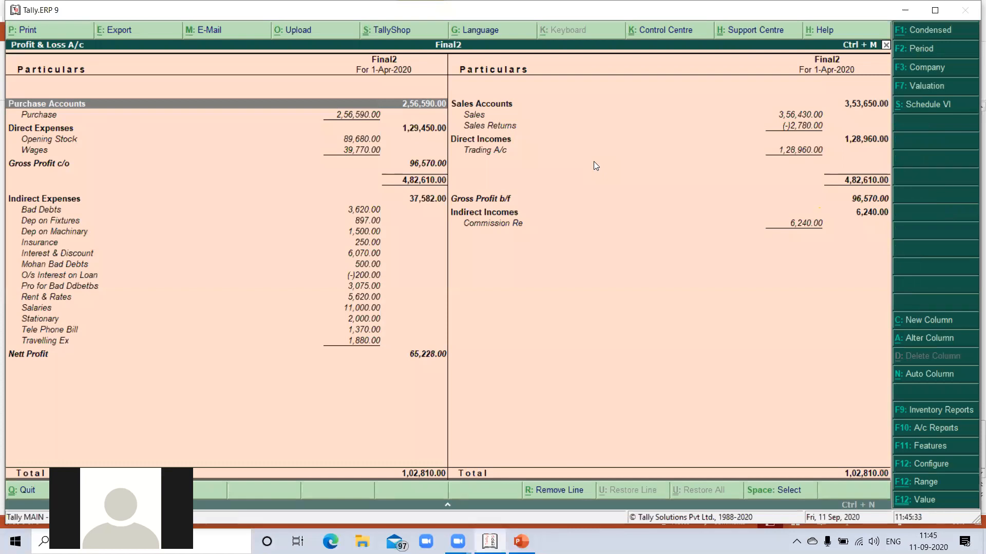
key(Down)
key(Down)
key(Down)
key(Down)
key(Down)
key(Down)
key(Down)
key(Down)
key(Down)
key(Down)
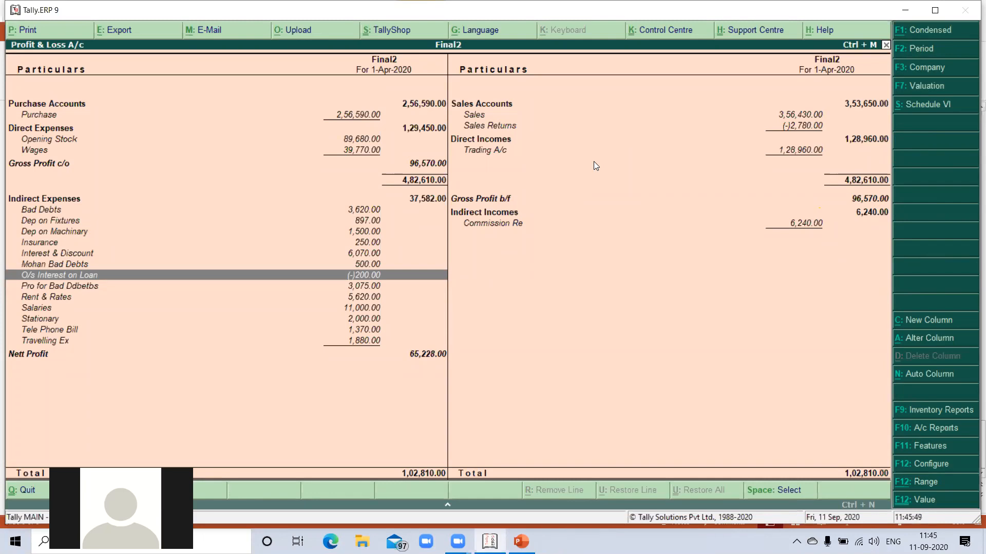
- Leave the Profit & Loss A/c report and go to the ledger masters of Final2
key(Escape)
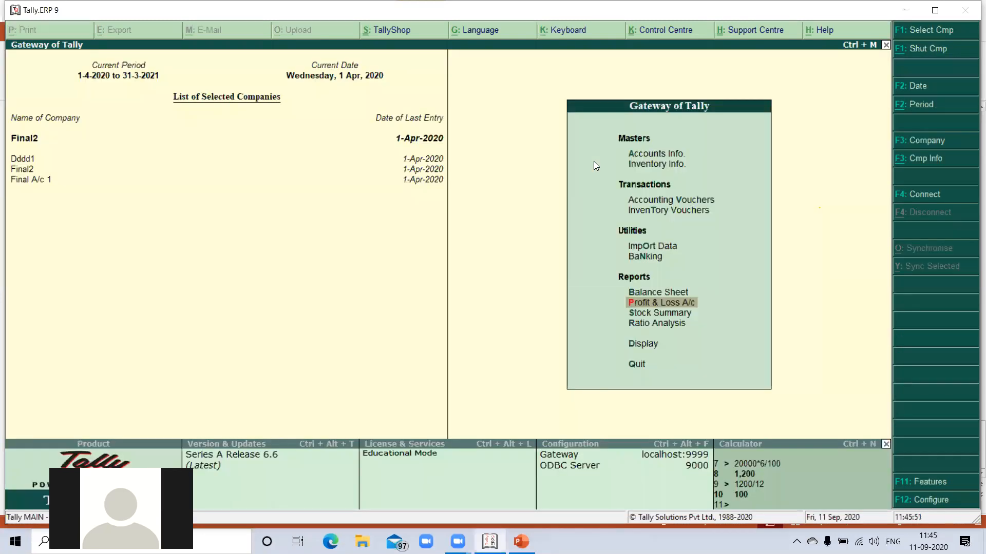
key(Up)
key(Up)
key(Up)
key(Up)
key(Up)
key(Up)
key(Up)
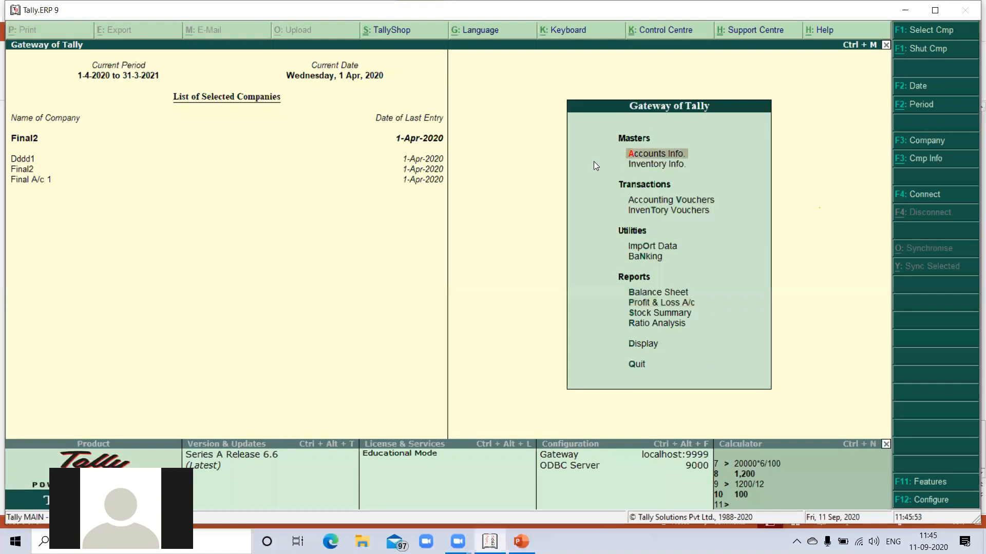
key(Return)
key(Down)
key(Return)
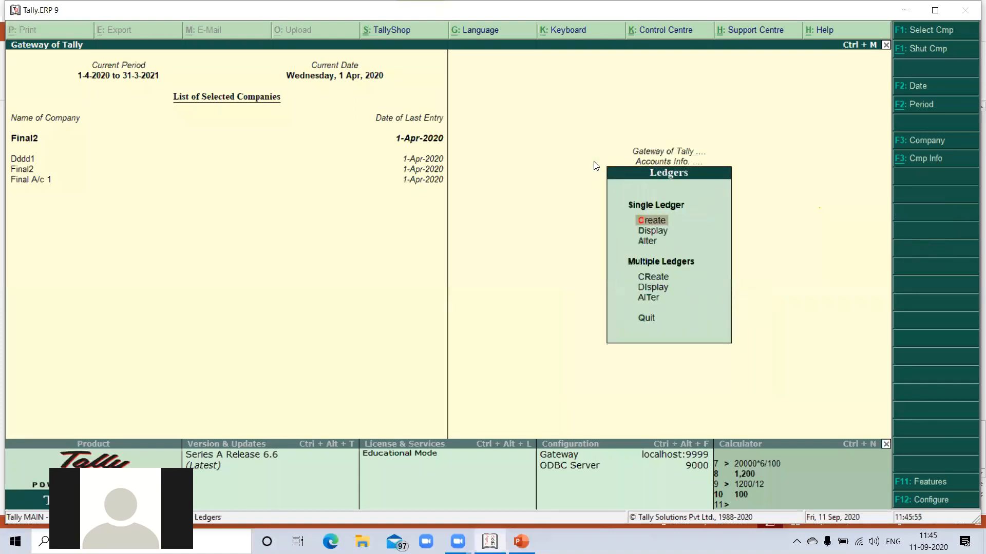
- Open the existing O/s Interest on Loan ledger for alteration
key(Down)
key(Down)
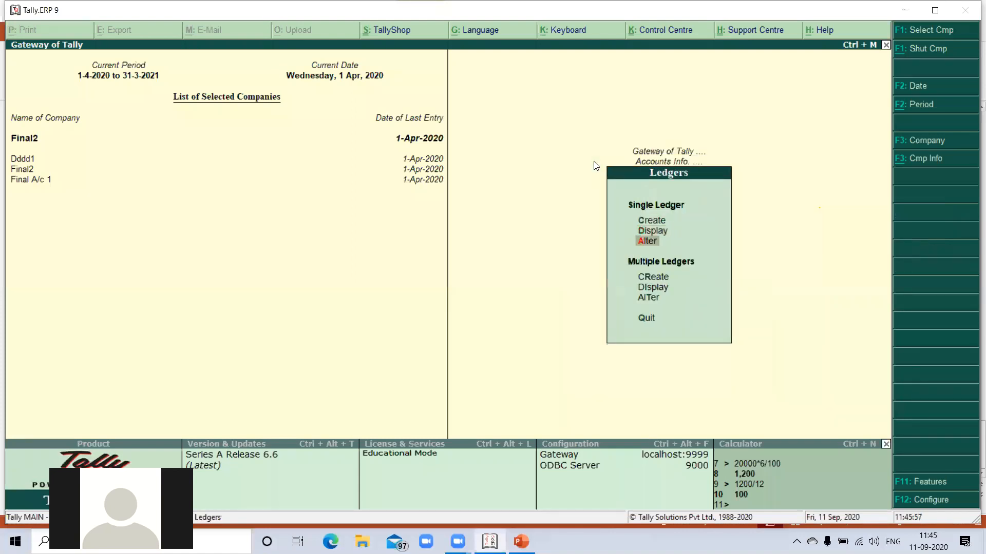
key(Return)
text(O)
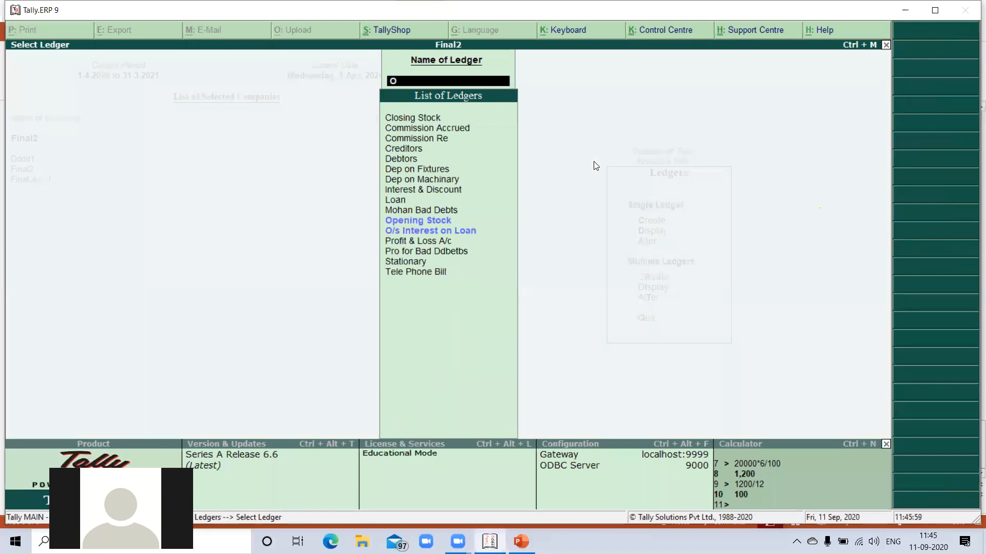
key(Down)
key(Down)
key(Return)
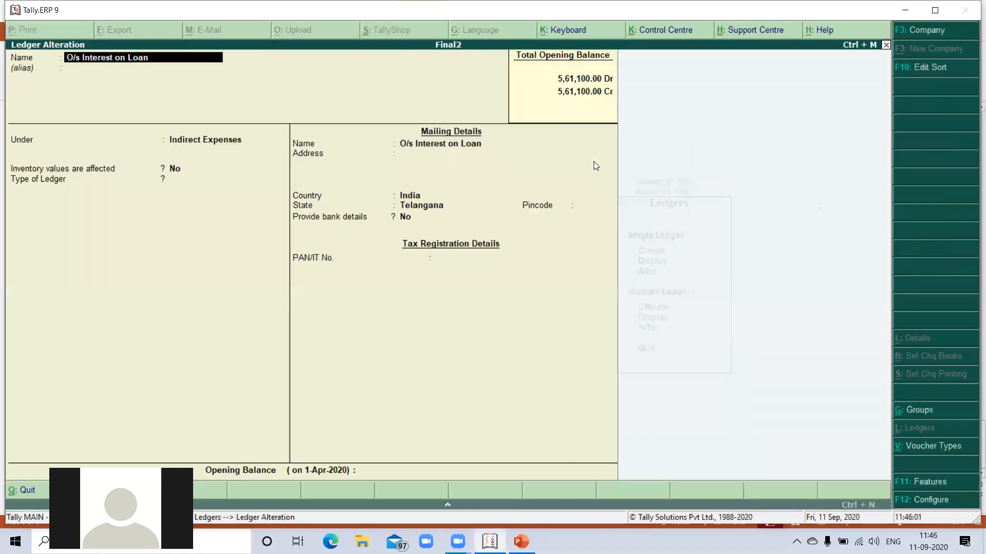
- Move the O/s Interest on Loan ledger under Current Liabilities, keep its other details as they are and save it
key(Return)
key(Return)
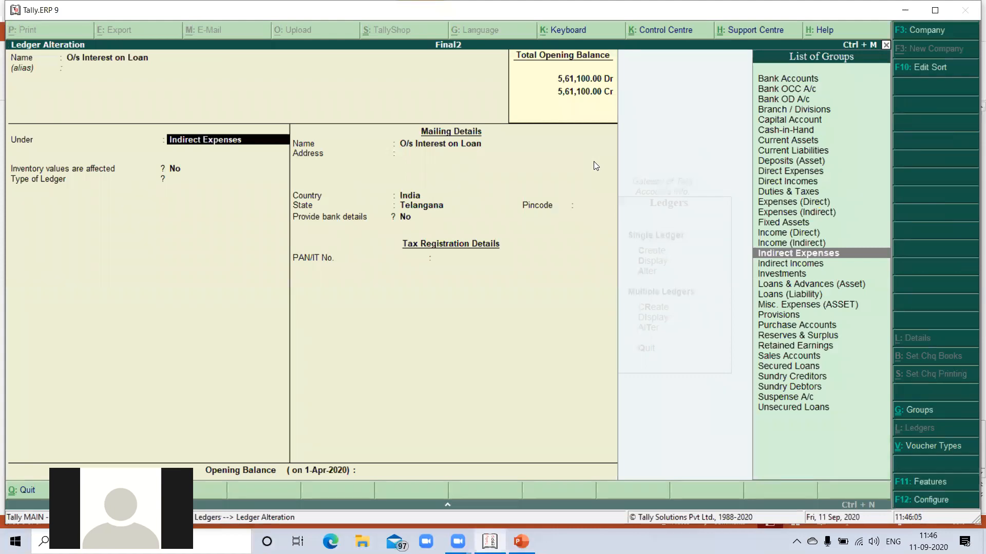
text(C)
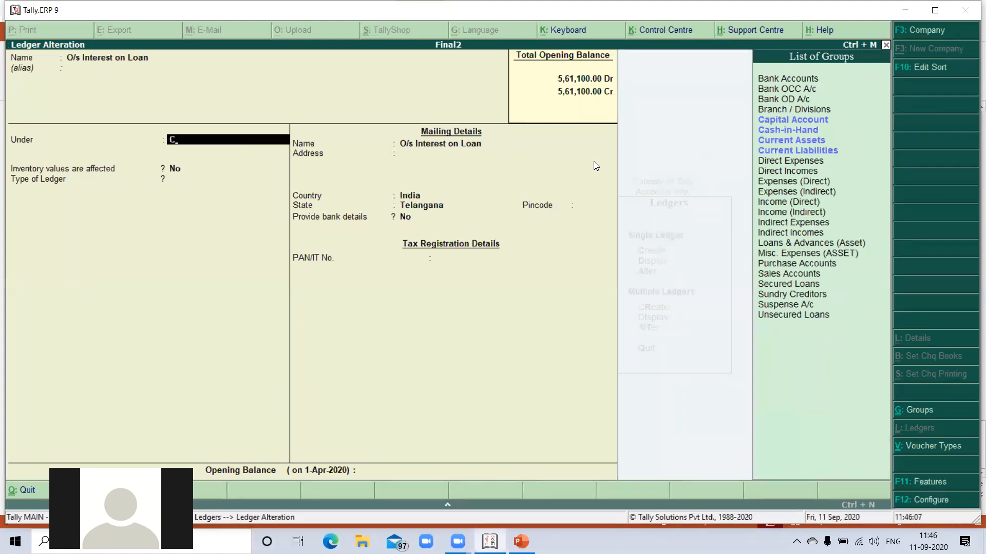
text(u)
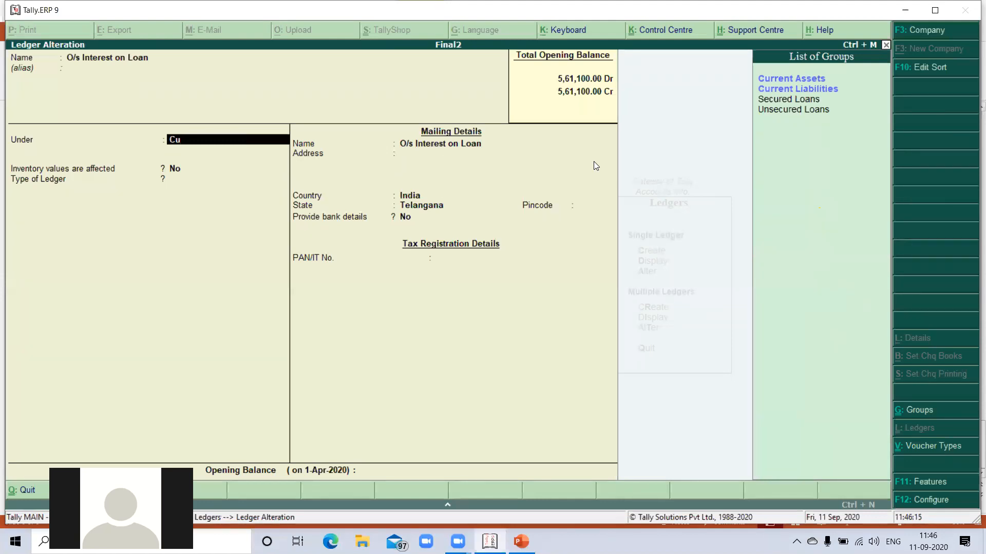
key(Down)
key(Return)
key(Return)
key(Return)
key(Return)
key(Return)
key(Return)
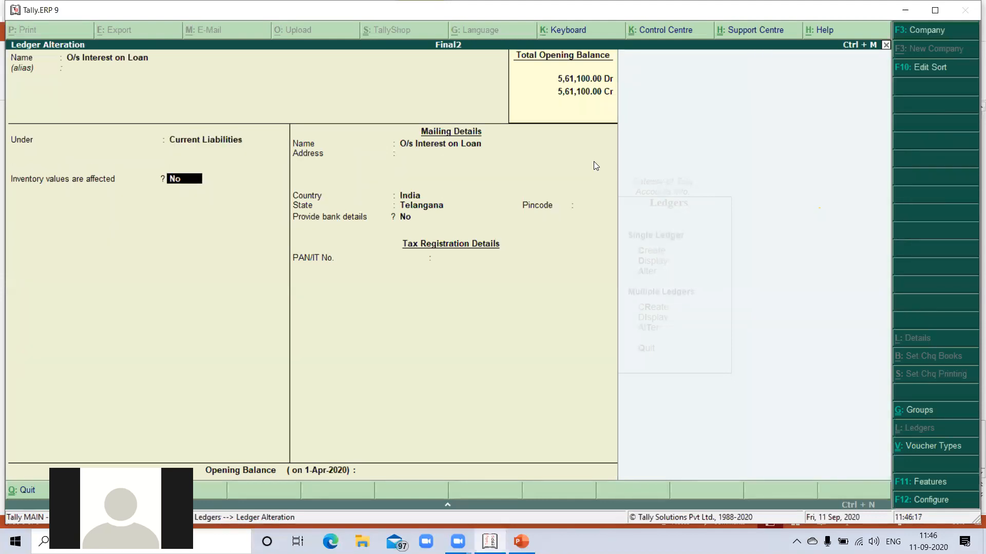
key(Return)
key(Return)
key(Return)
key(Return)
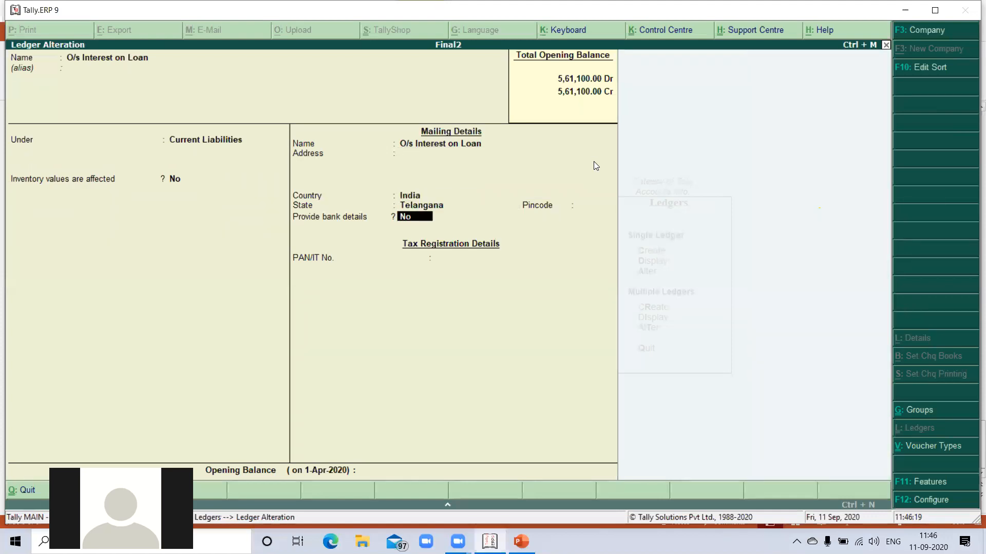
key(Return)
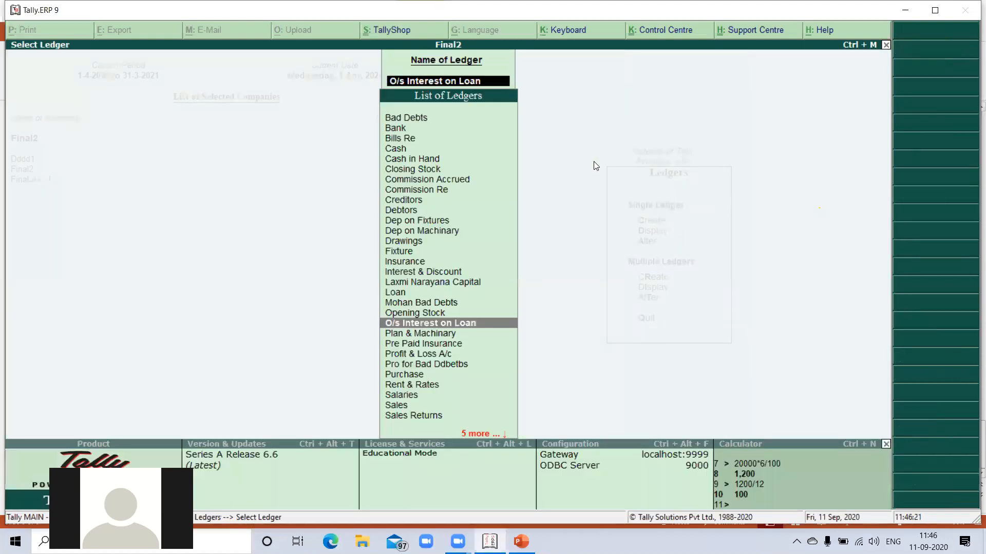
- Leave the ledger masters and reopen the Profit & Loss A/c report of Final2
key(Escape)
key(Escape)
key(Escape)
key(Escape)
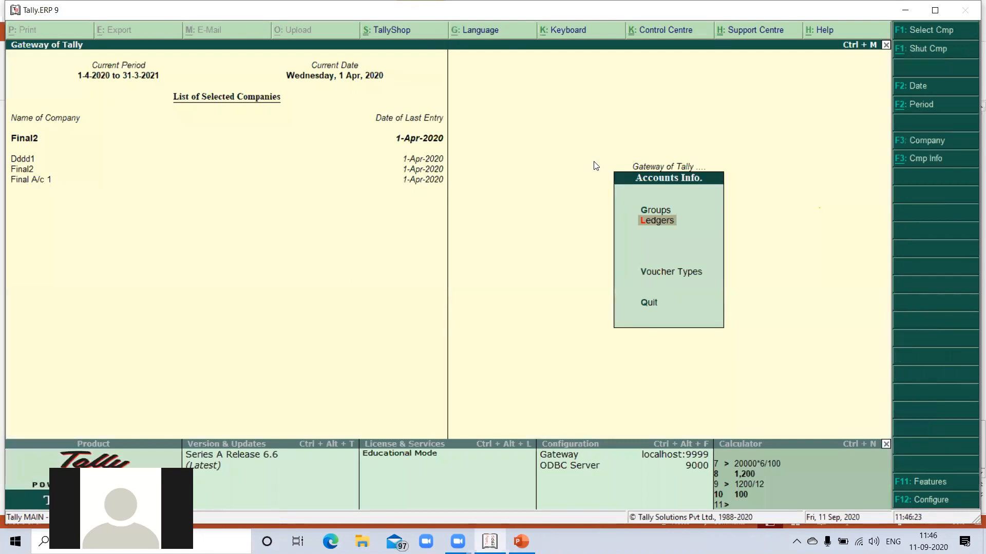
key(Up)
key(Up)
key(Up)
key(Up)
key(Up)
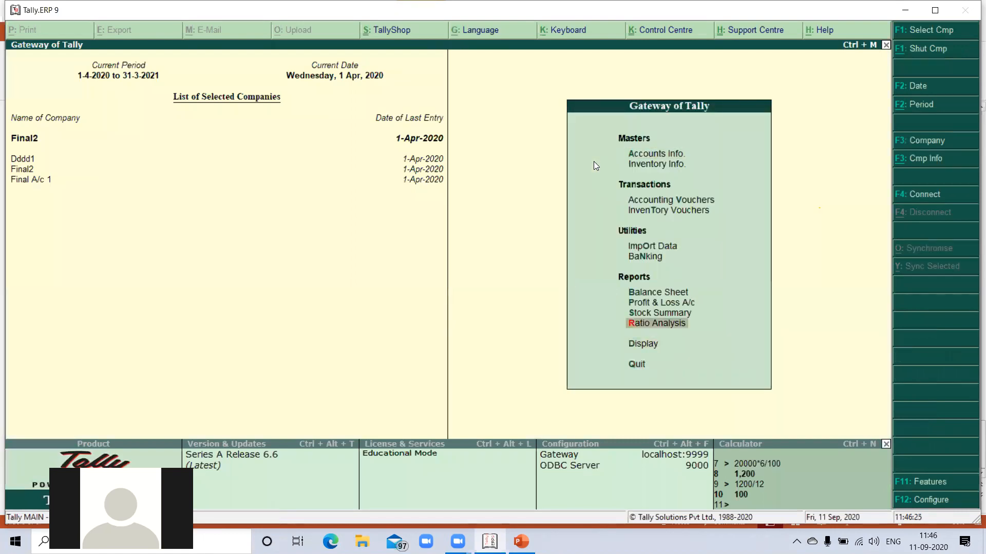
key(Return)
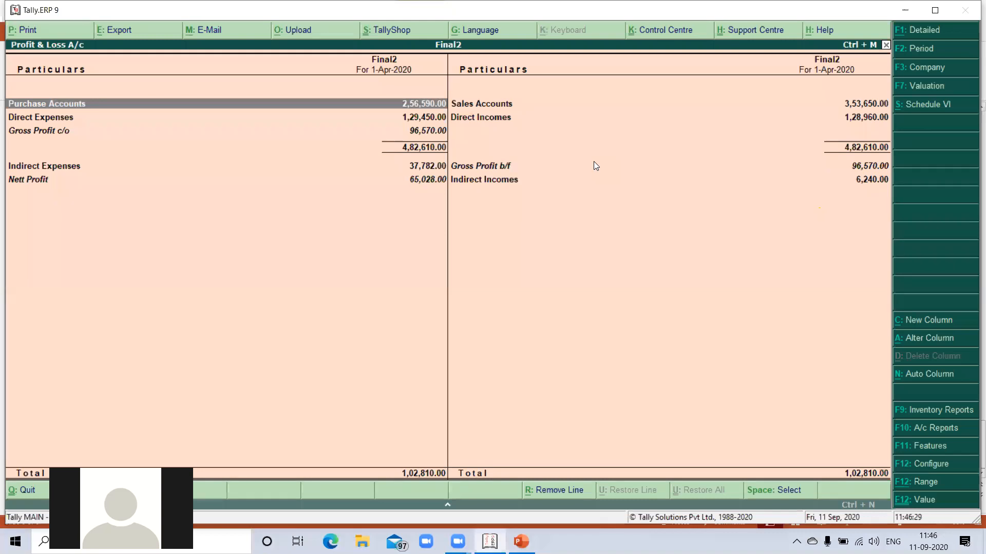
- Show the reopened Profit & Loss A/c in detail and examine the ledgers under Sales Accounts
key(alt+F1)
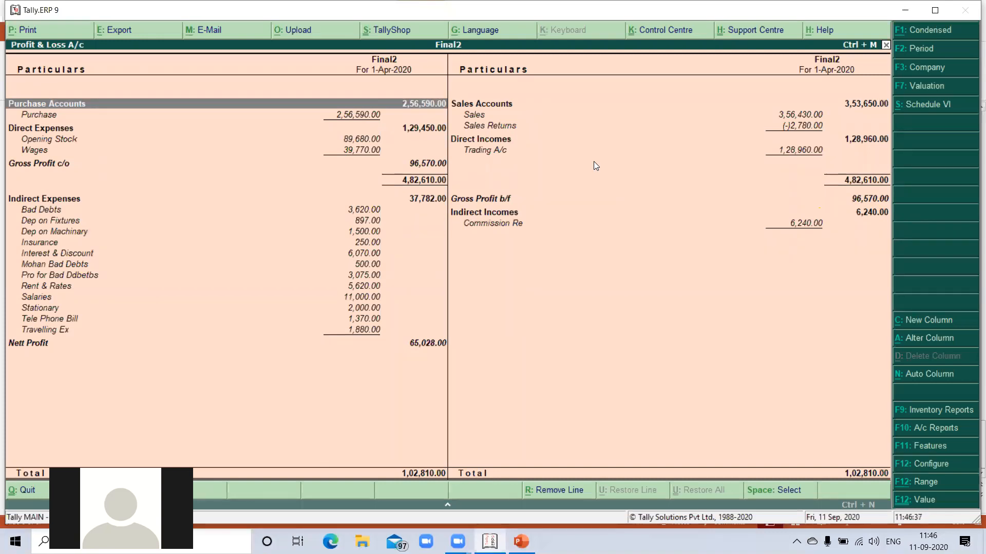
key(Right)
key(Down)
key(Down)
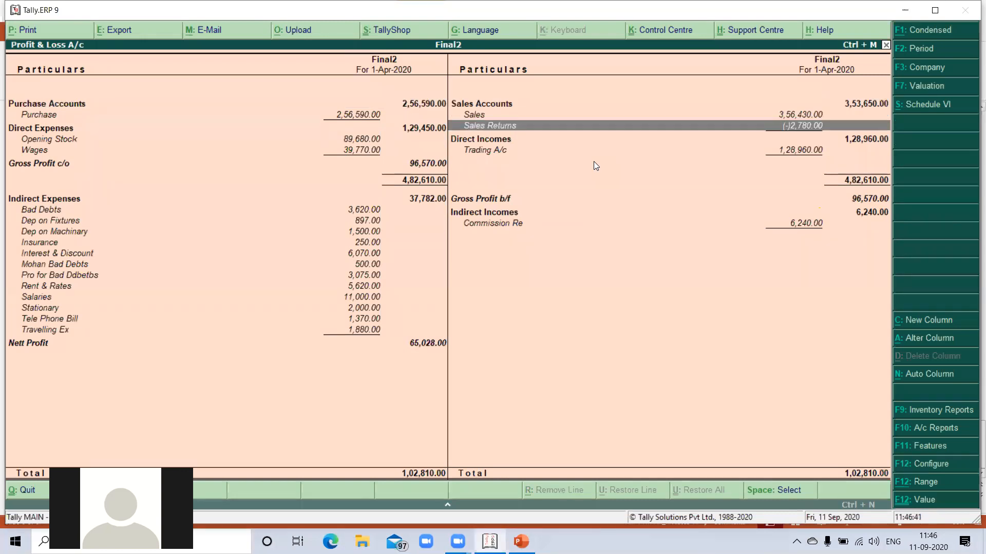